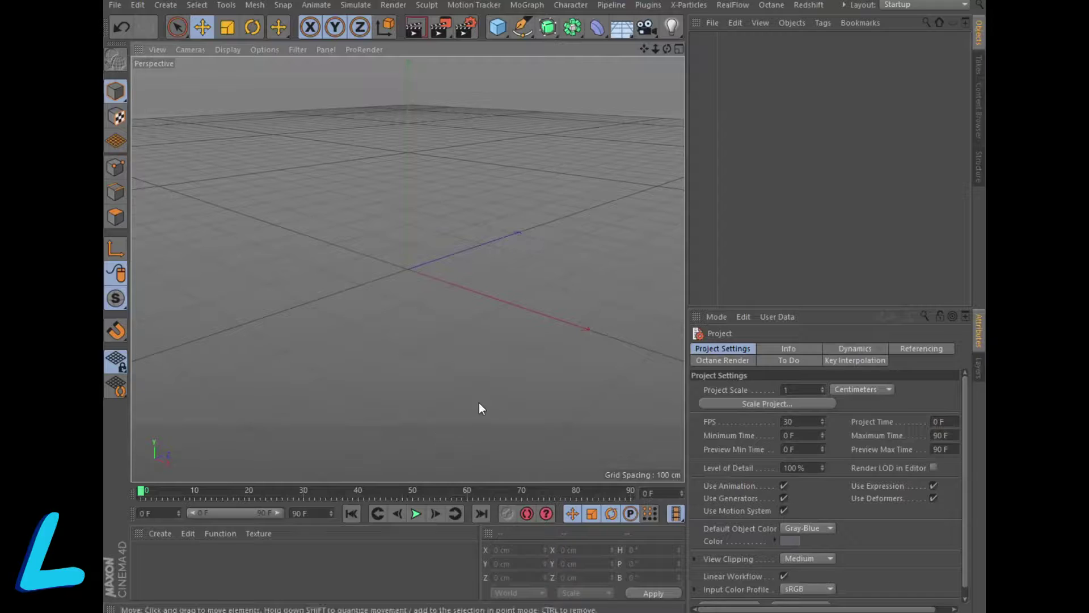
Step: Add a cylinder with a 3 cm radius, 4 height segments and 12 rotation segments
left_click(498, 30)
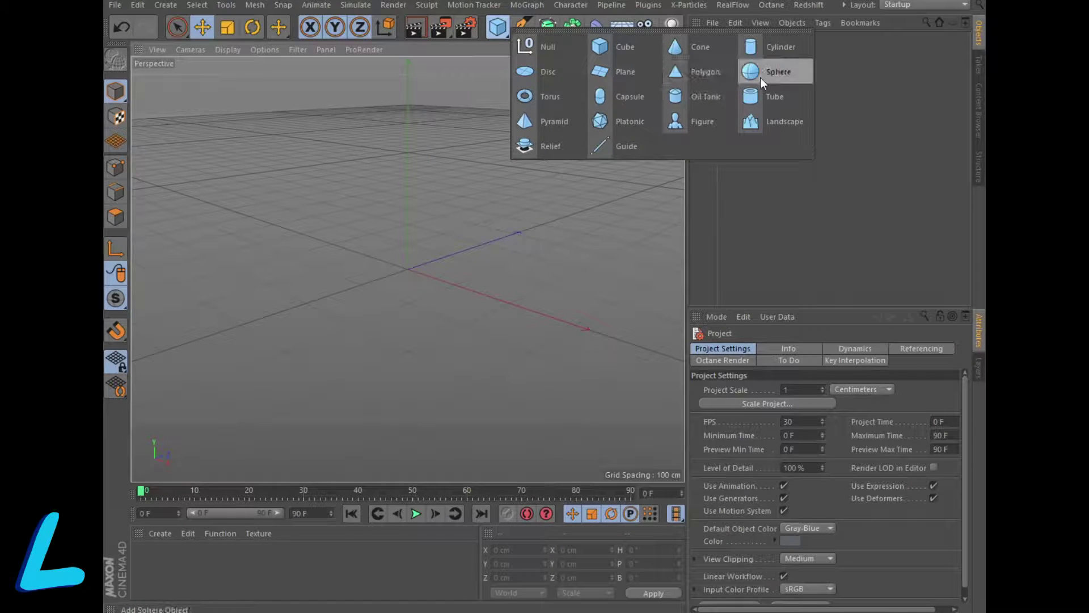
left_click(777, 54)
double_click(786, 378)
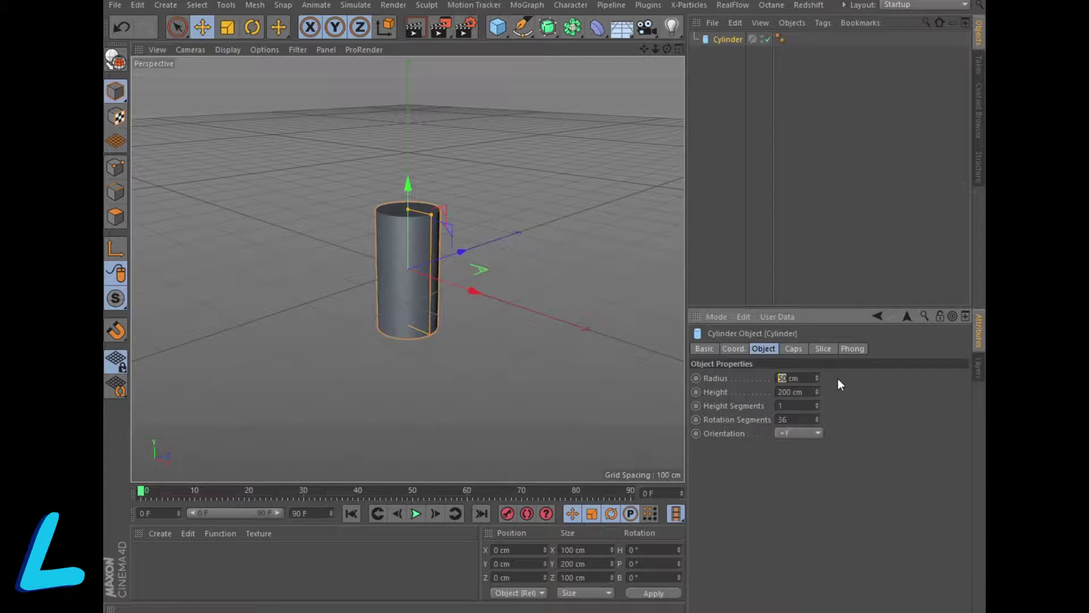
type("3")
double_click(791, 405)
type("4")
double_click(786, 419)
type("12")
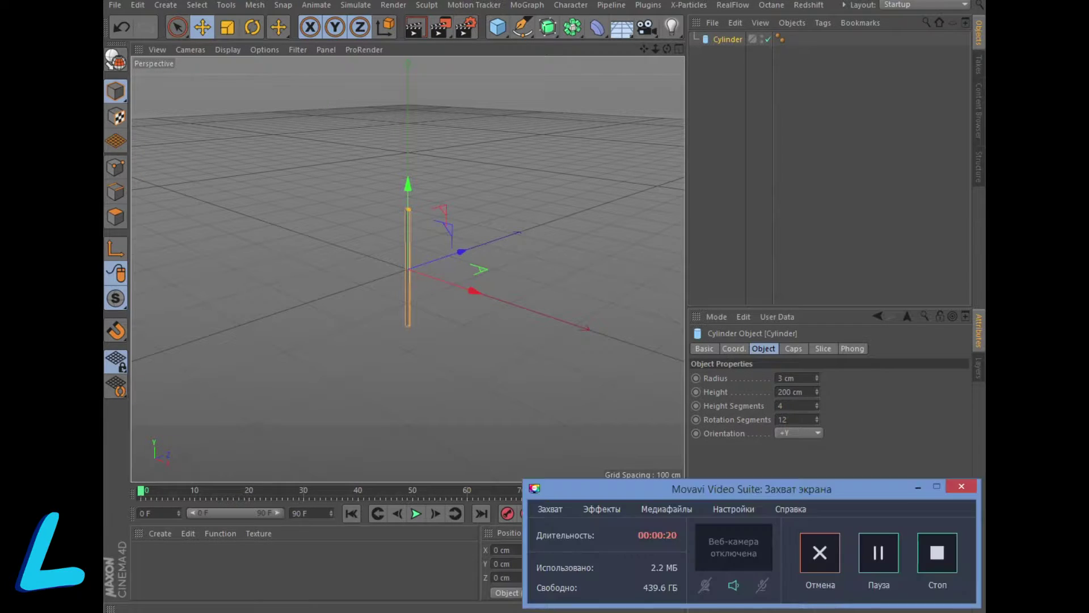
left_click(878, 553)
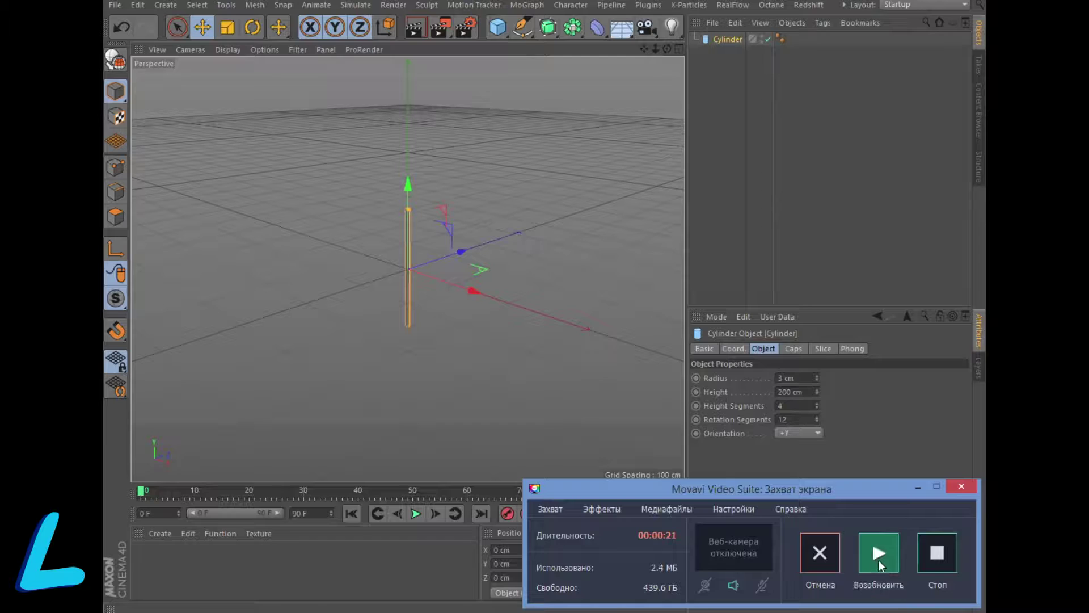
Step: Give the cylinder a Rigid Body simulation tag
right_click(720, 41)
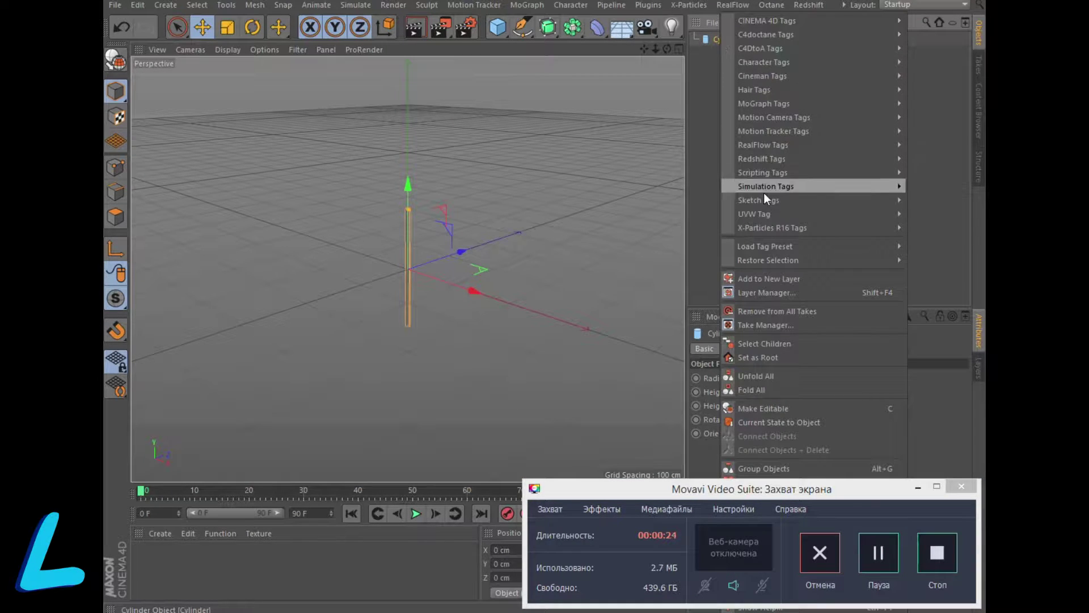
mouse_move(766, 186)
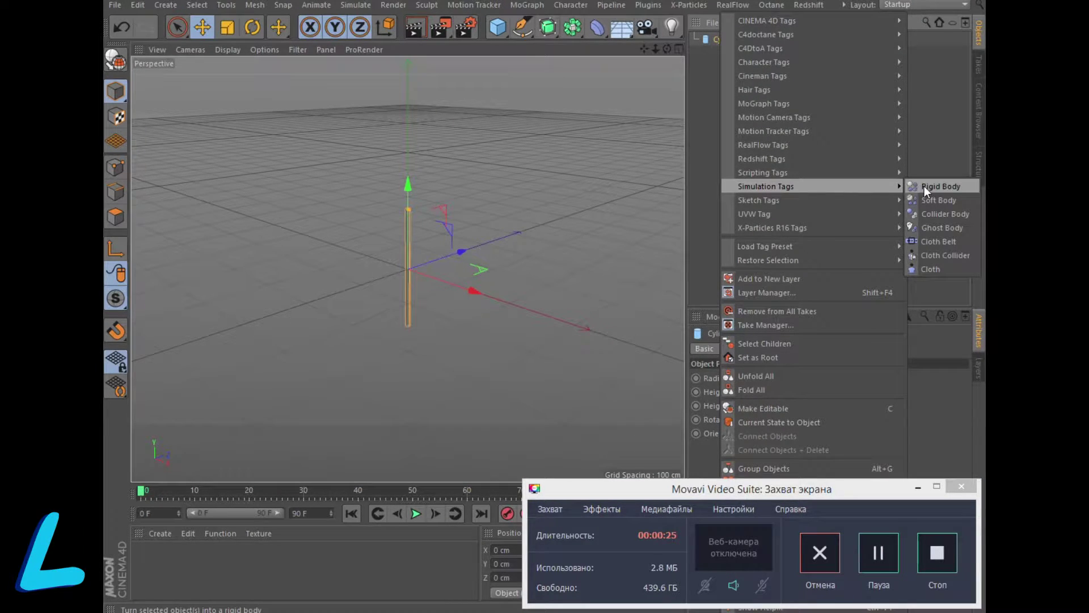
left_click(924, 186)
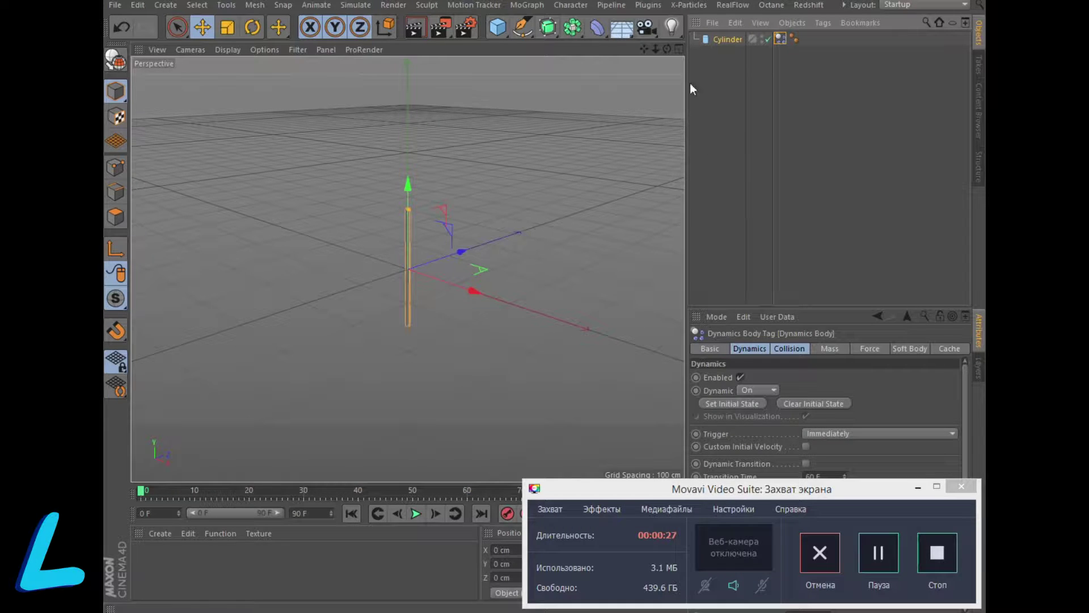
left_click(347, 7)
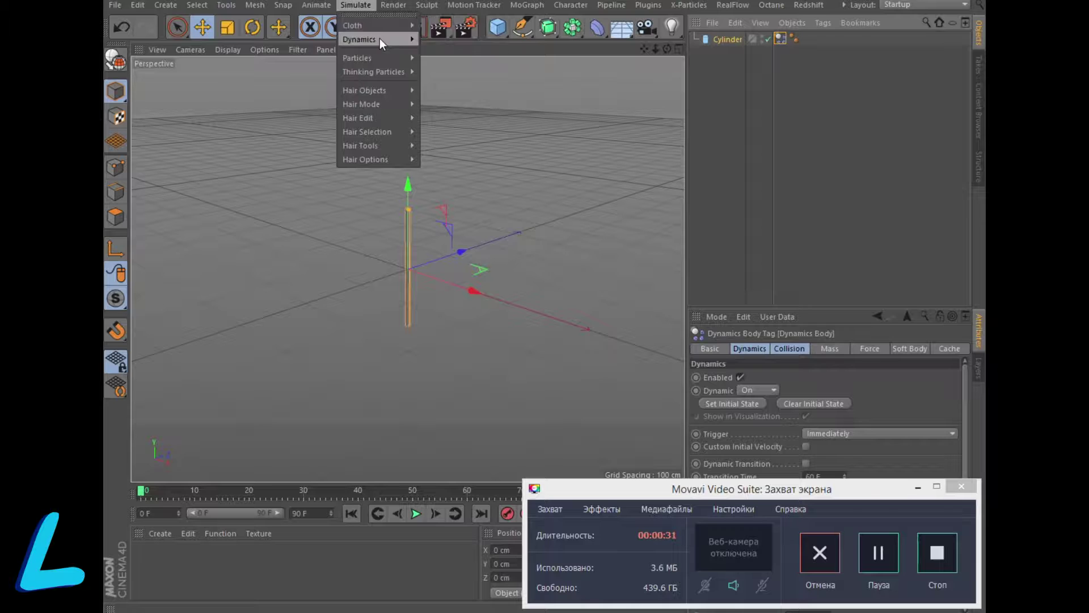
mouse_move(357, 57)
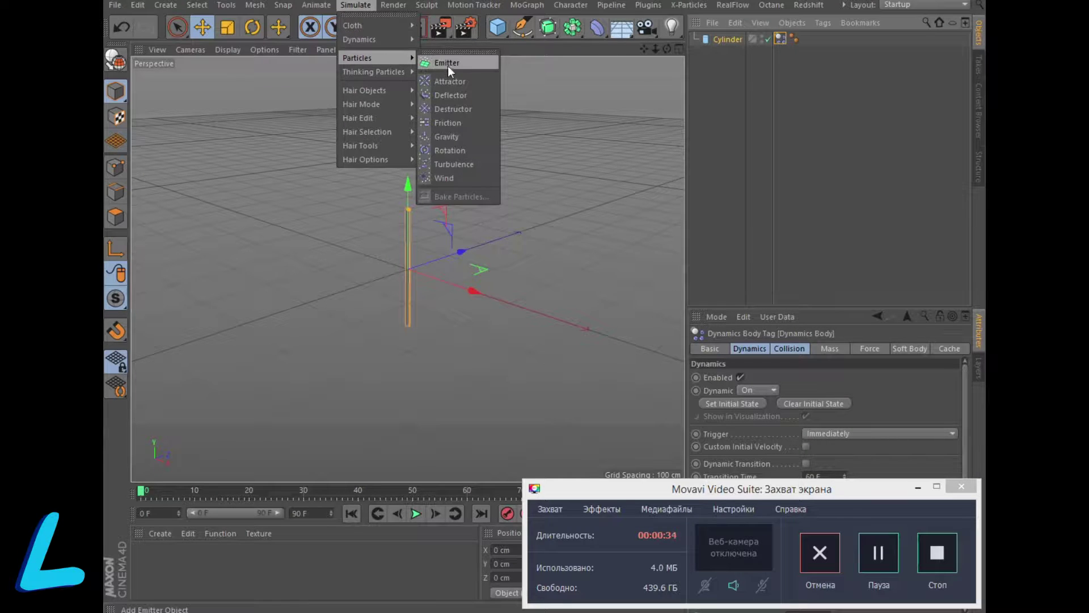
Step: Add a Wind force and move it back to about -322 cm along Z
left_click(446, 177)
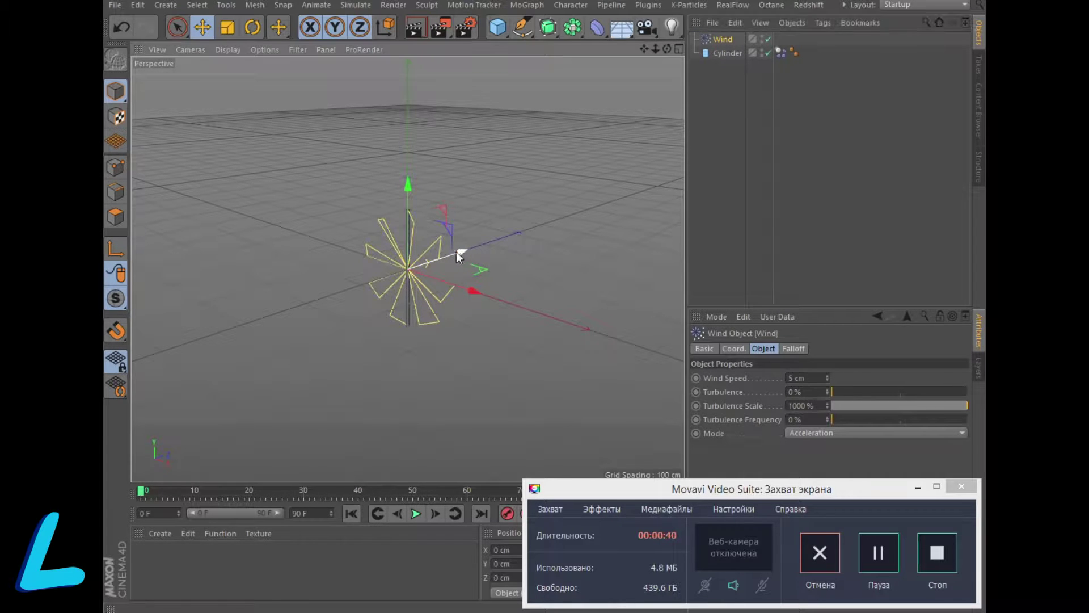
left_click_drag(460, 252, 380, 264)
mouse_move(668, 48)
left_mouse_down()
mouse_move(624, 45)
mouse_move(579, 155)
left_mouse_up()
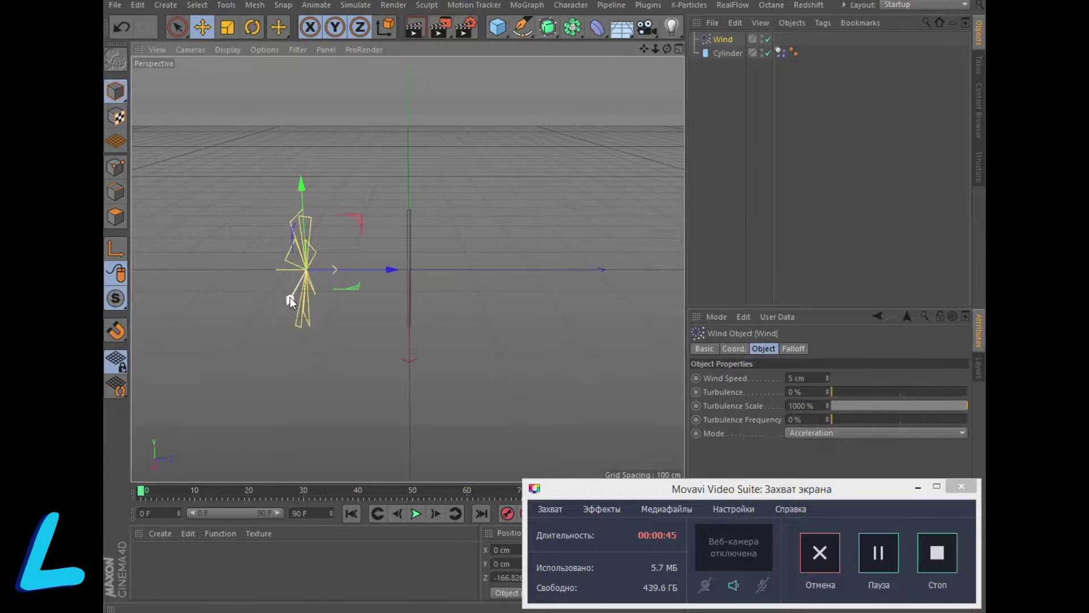
left_click_drag(389, 270, 291, 272)
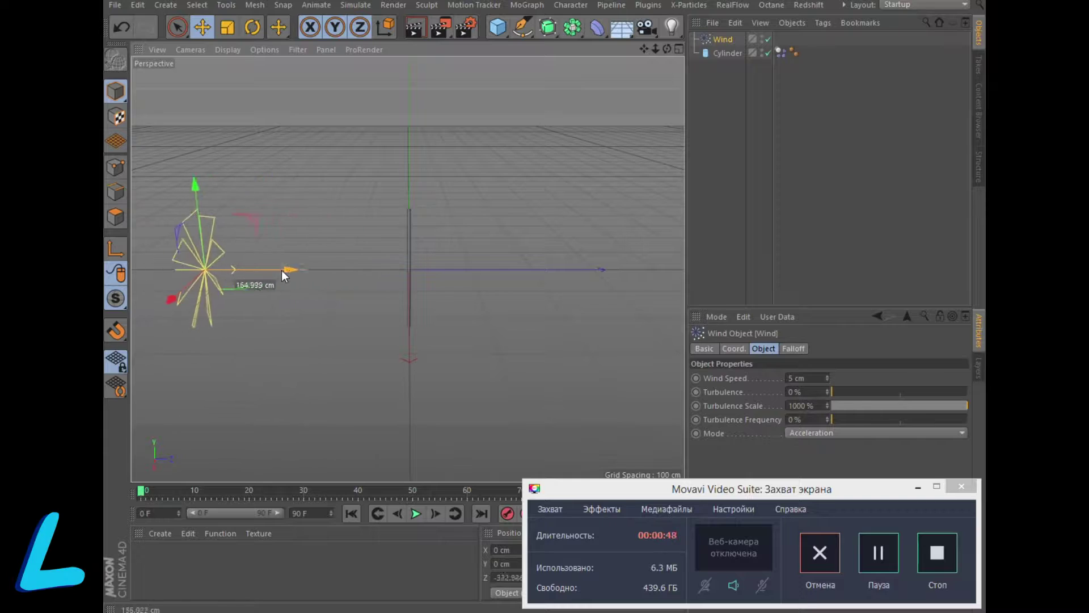
Step: Rotate the Wind force to tilt it at an angle
left_click(251, 28)
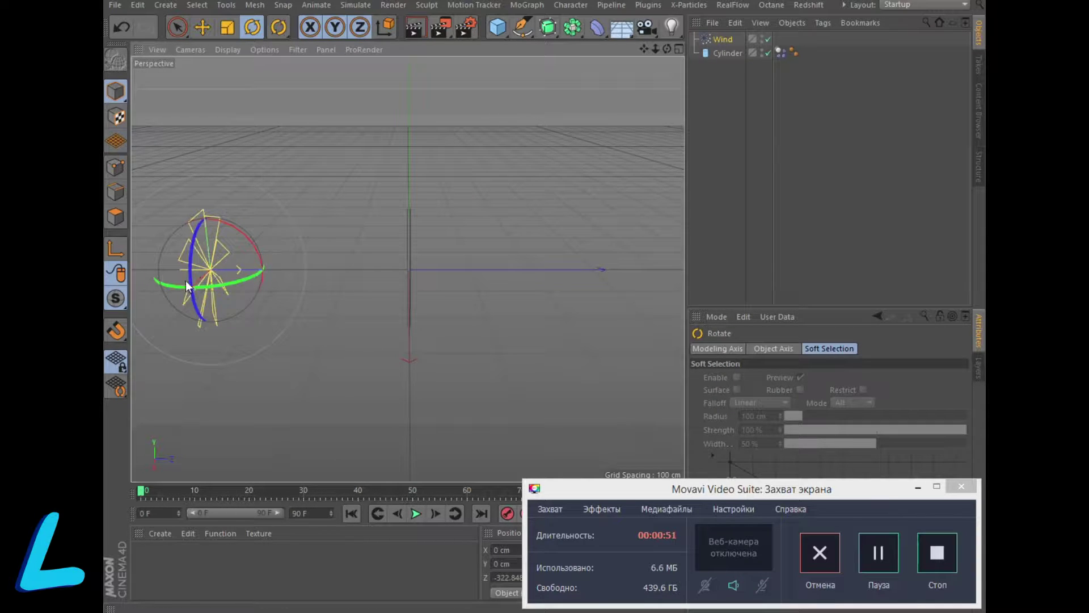
left_click_drag(189, 269, 197, 284)
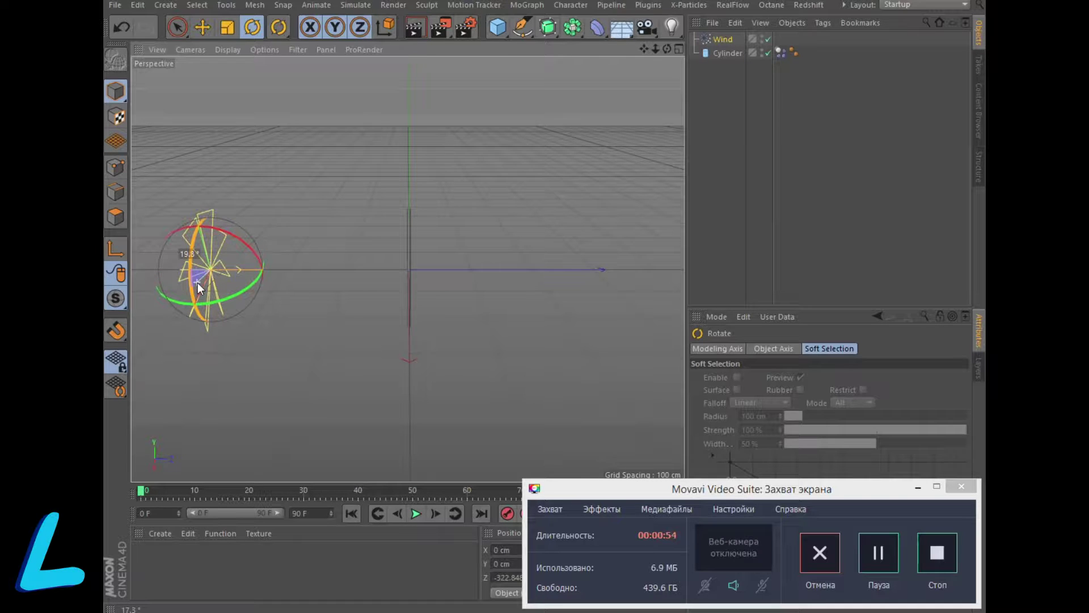
left_click_drag(215, 233, 188, 229)
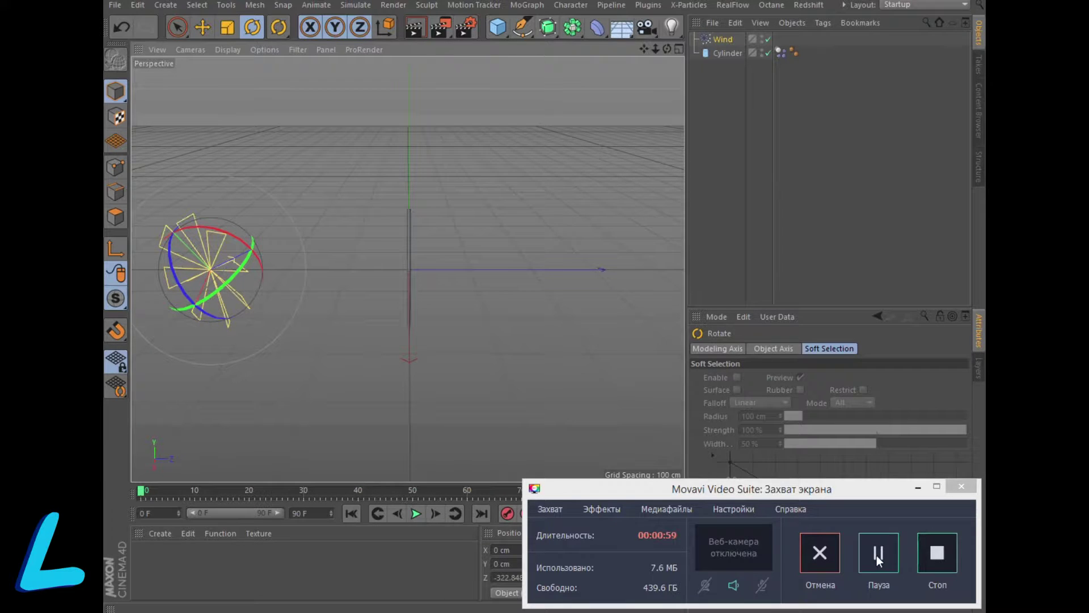
left_click_drag(218, 235, 210, 231)
left_click_drag(870, 554, 521, 530)
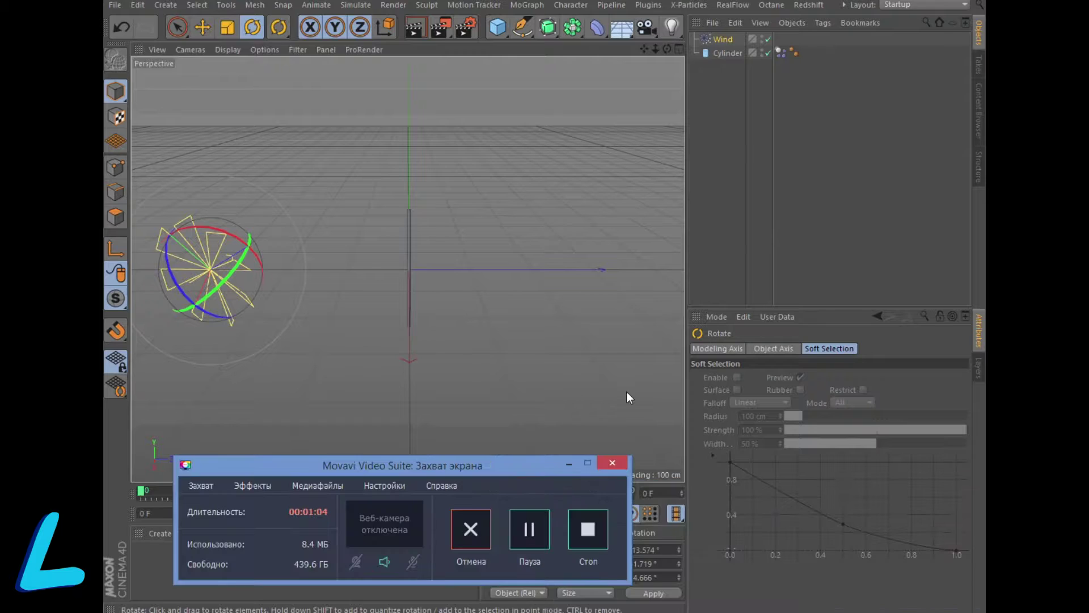
left_click(717, 40)
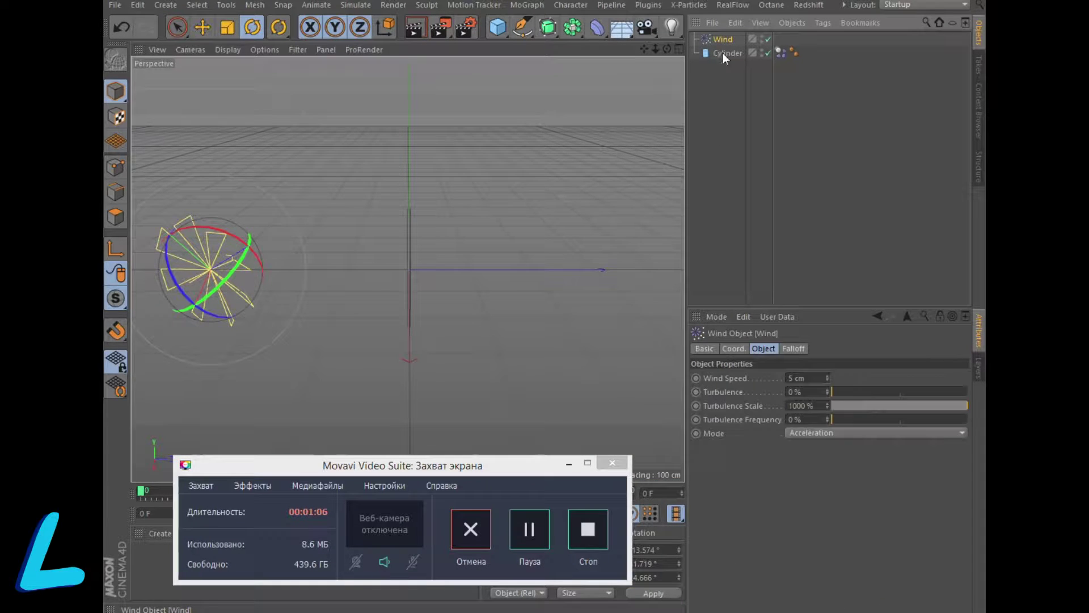
Step: Set the Wind mode to Aerodynamics Wind
left_click(819, 431)
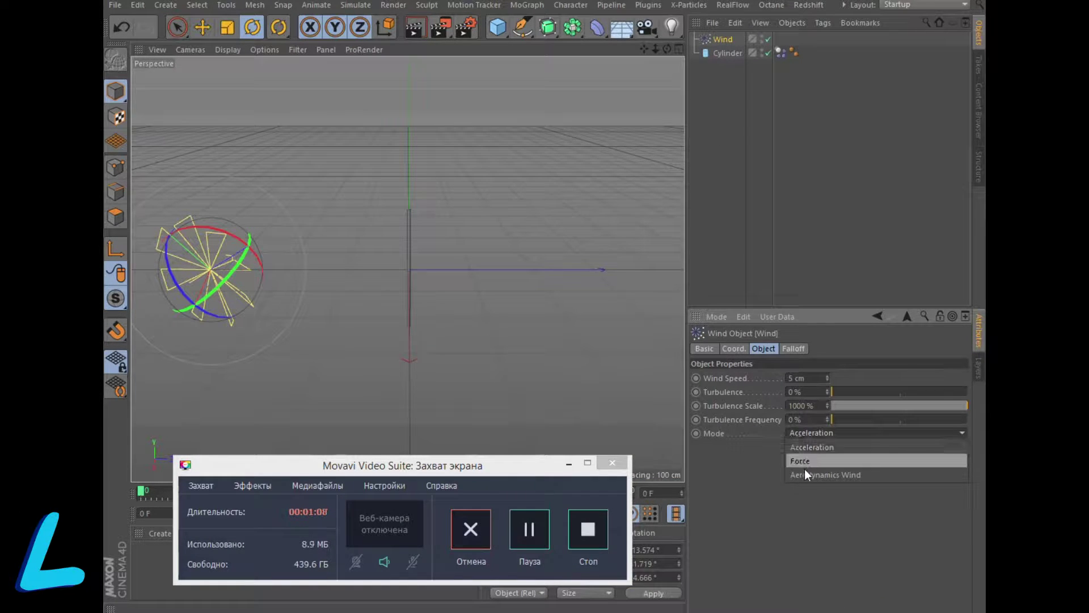
left_click(832, 477)
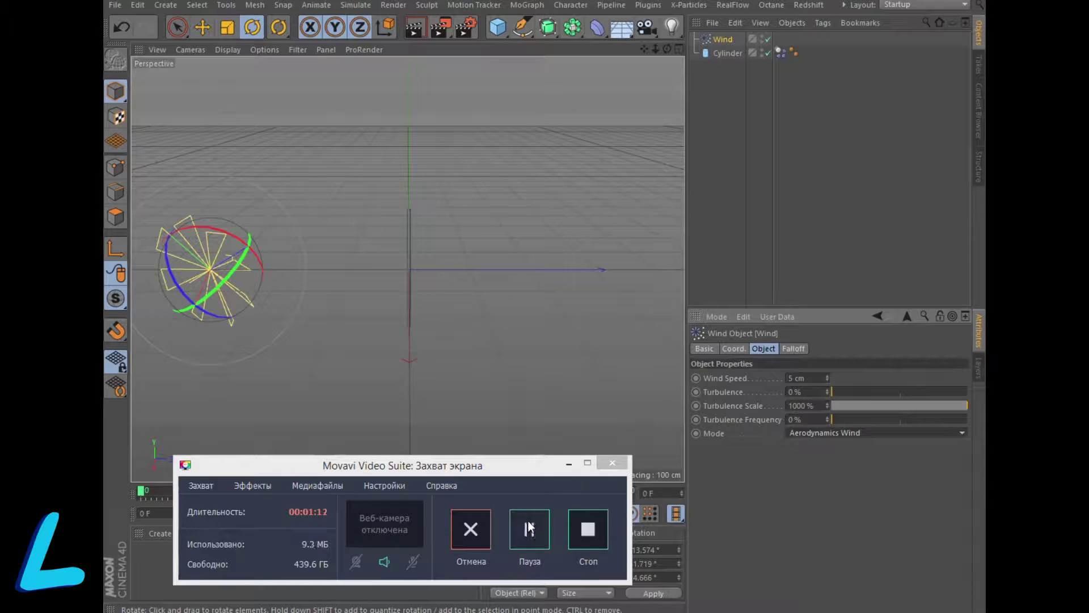
left_click(543, 450)
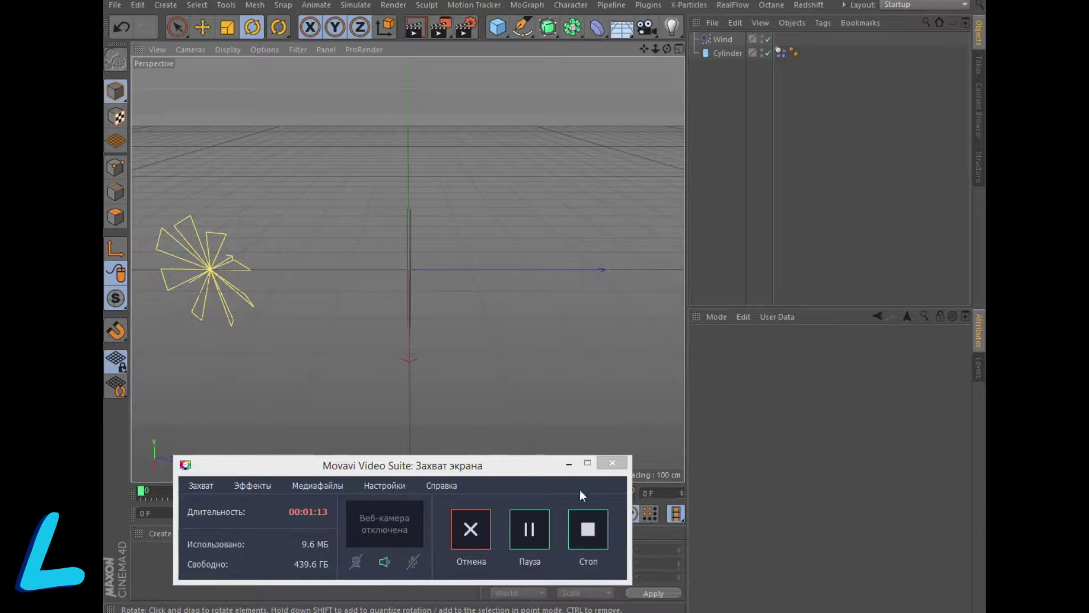
Step: Preview the animation to frame 28, then select the cylinder's Dynamics Body tag
left_click(571, 468)
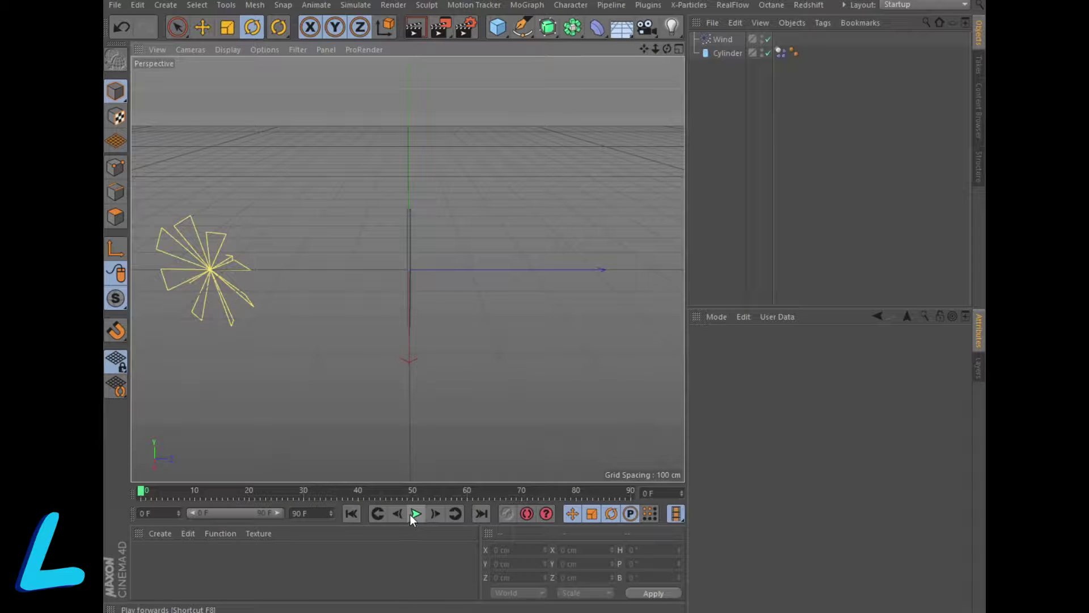
left_click(417, 515)
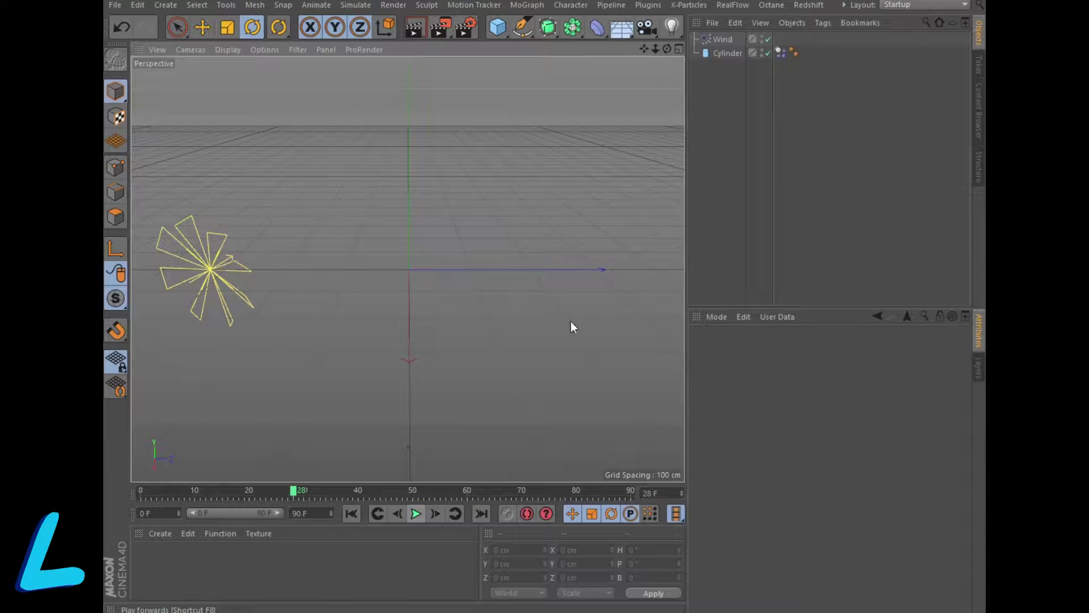
left_click(725, 40)
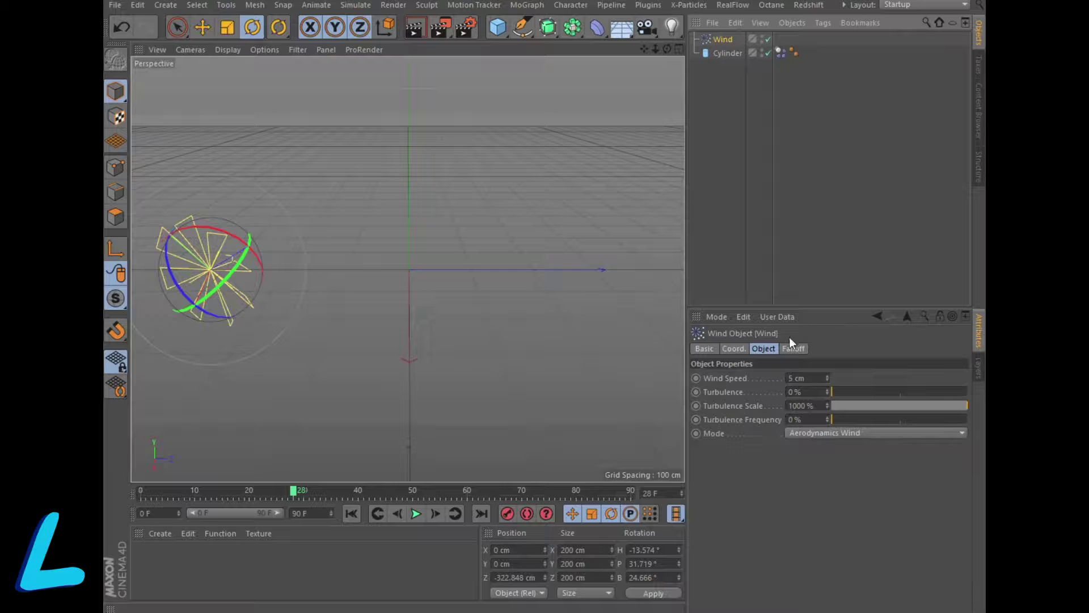
left_click(780, 55)
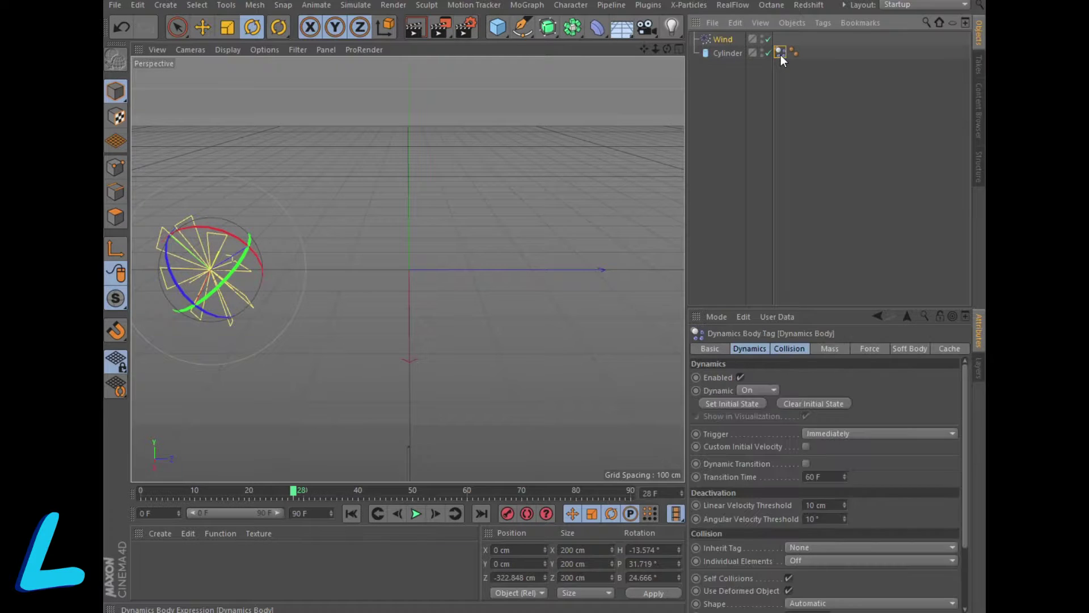
Step: Set the cylinder's Force Mode to Include with Wind in the Force List
left_click(870, 350)
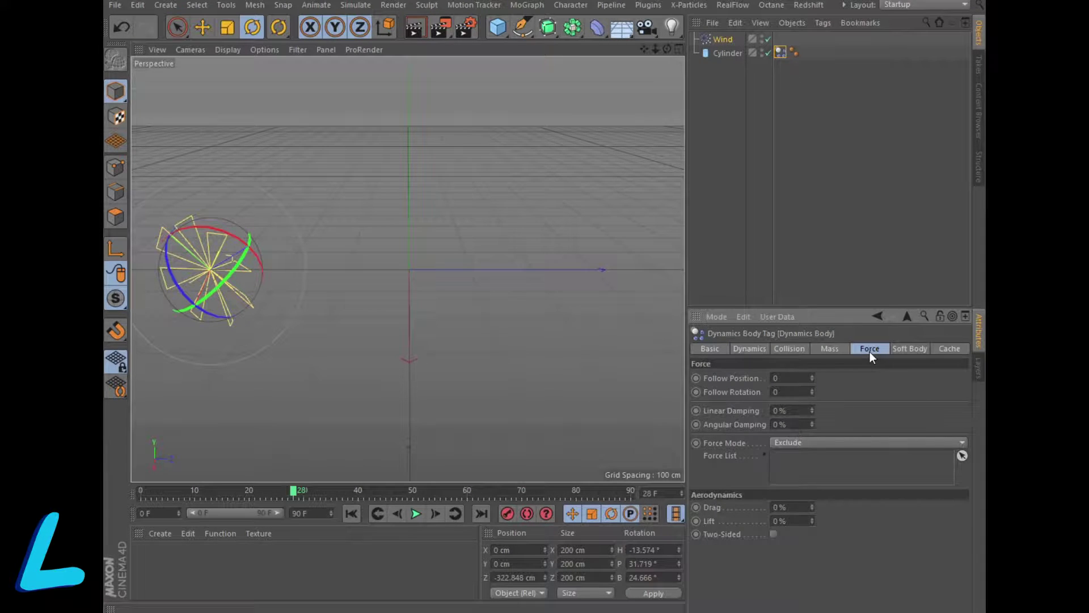
left_click(835, 444)
left_click(807, 455)
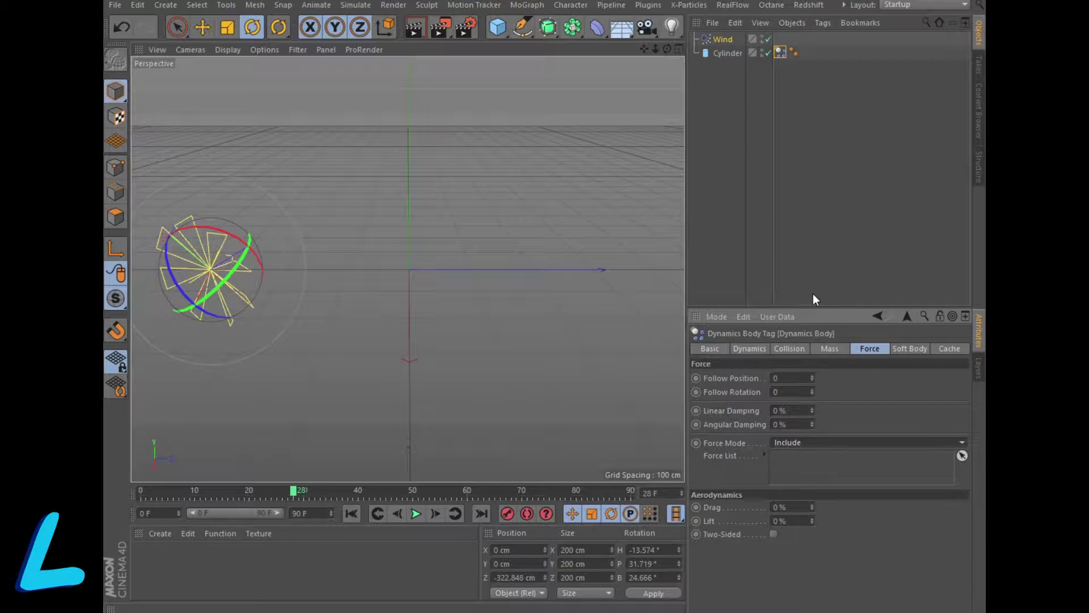
left_click_drag(720, 39, 808, 460)
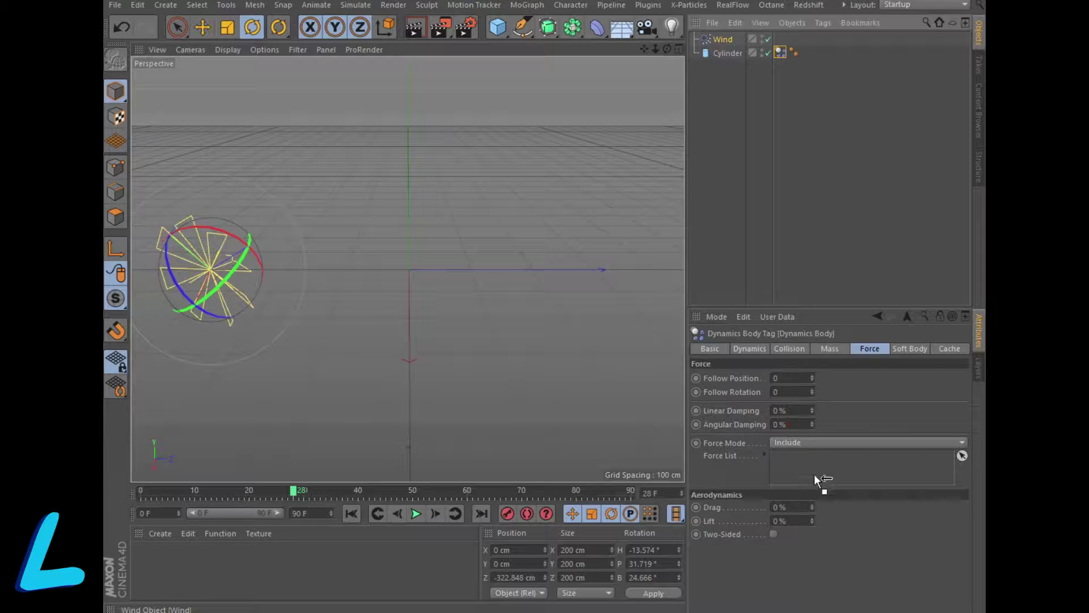
Step: Extend the timeline end to 240 frames and return to frame 0
left_click(311, 513)
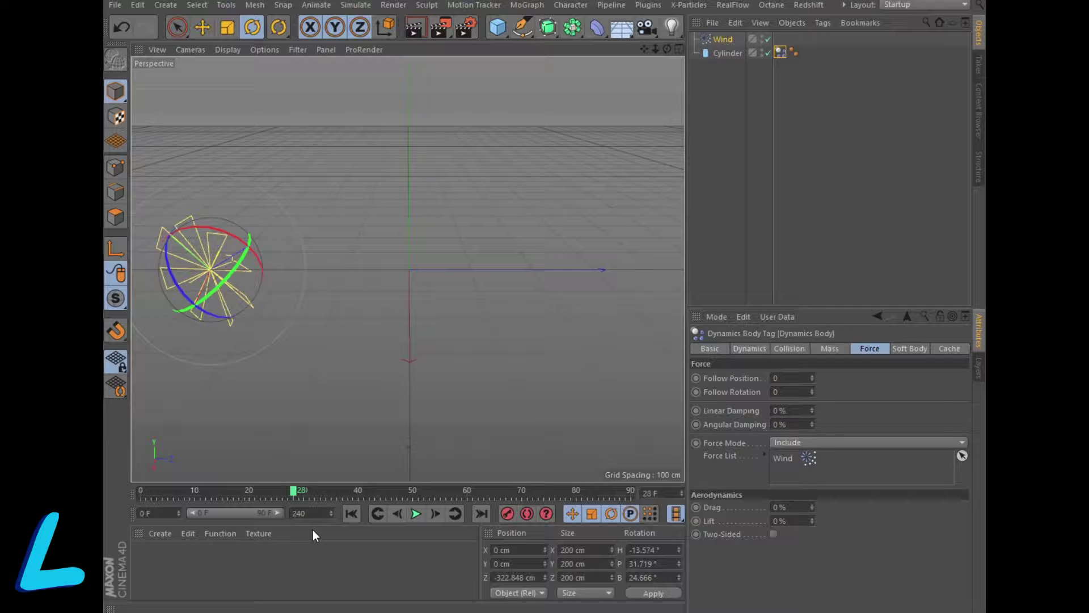
type("0")
key("Return")
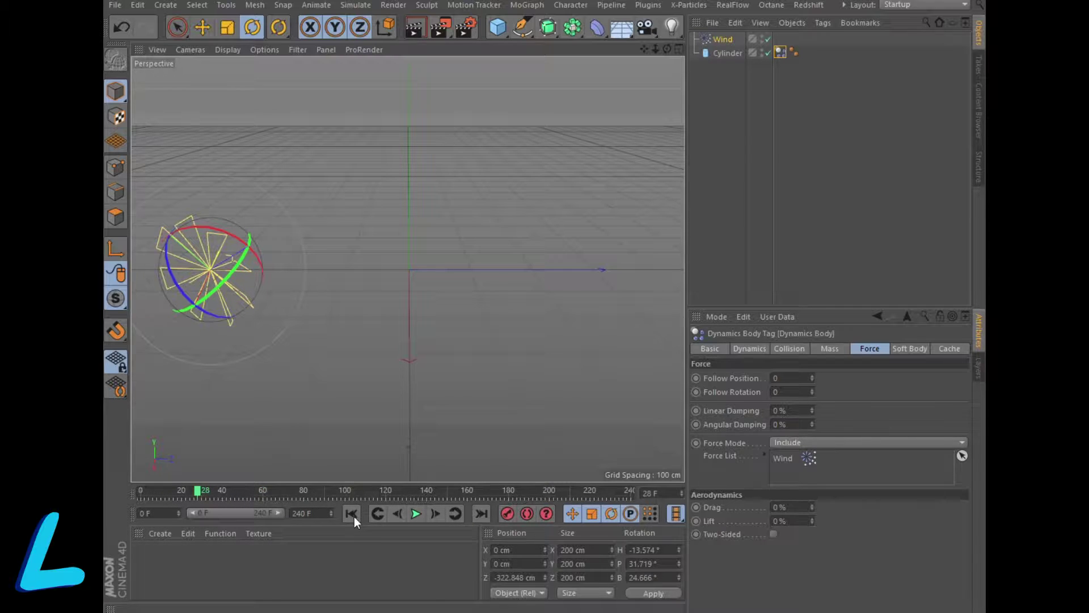
left_click(351, 514)
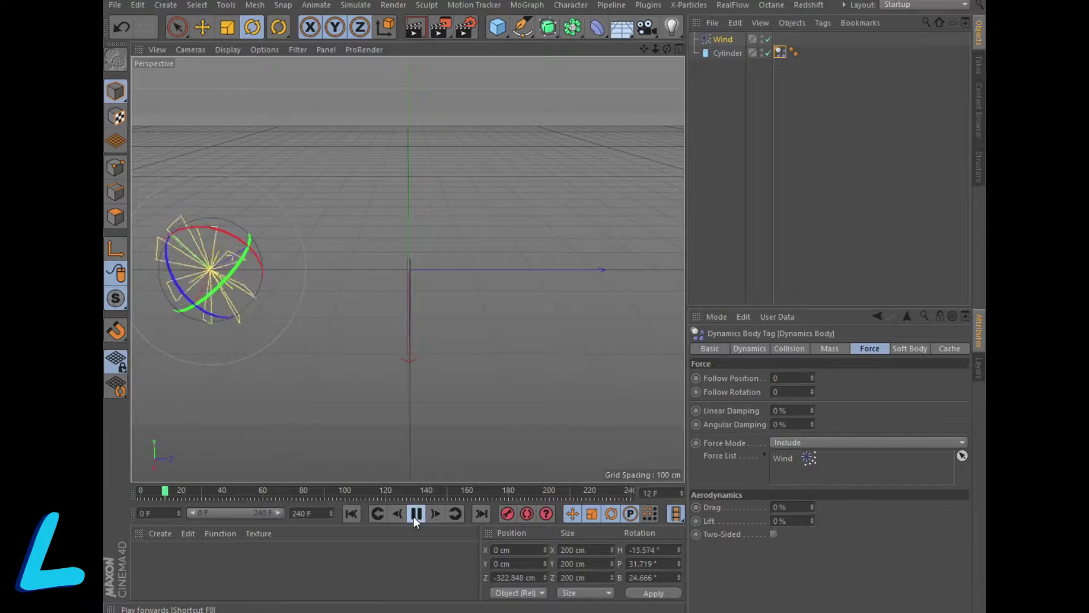
Step: Play a preview of the wind simulation
left_click(413, 516)
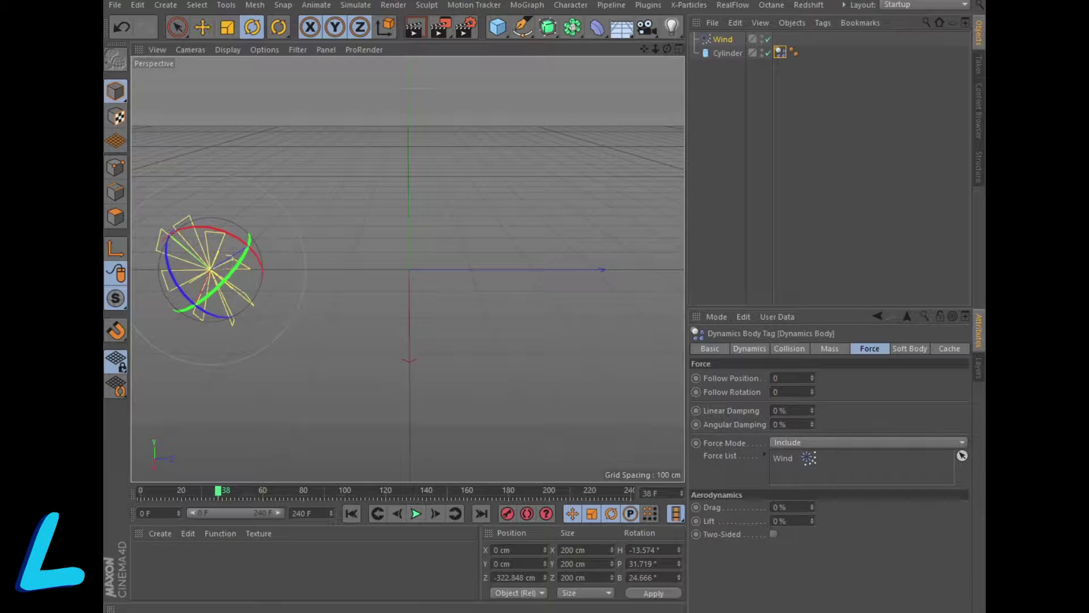
key("F9")
left_click(536, 522)
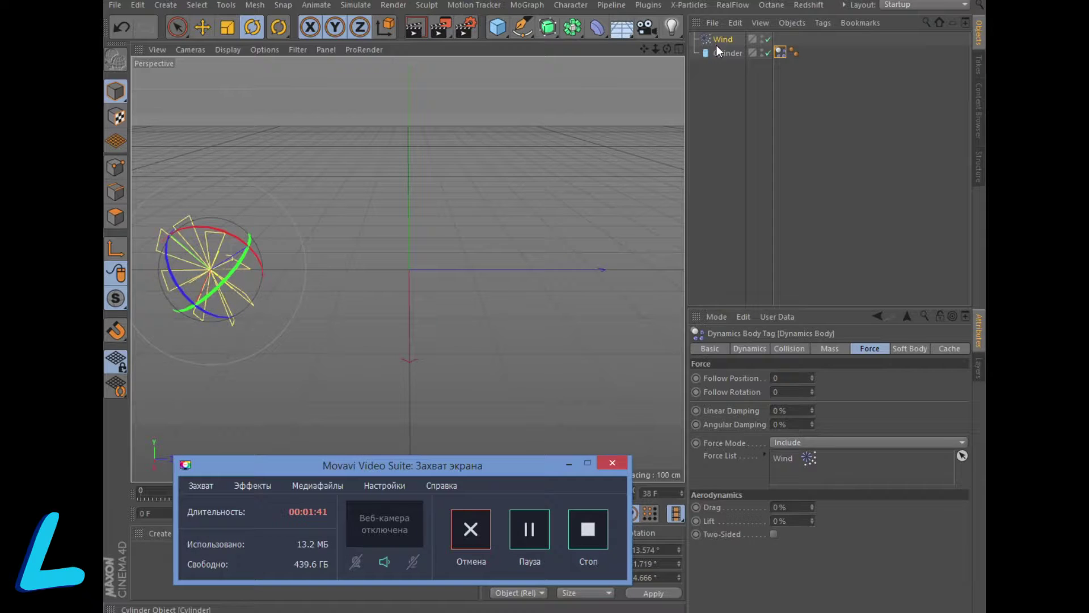
Step: Set the Wind speed to 50 cm and turbulence to 20%
left_click(718, 40)
left_click(794, 377)
type("0")
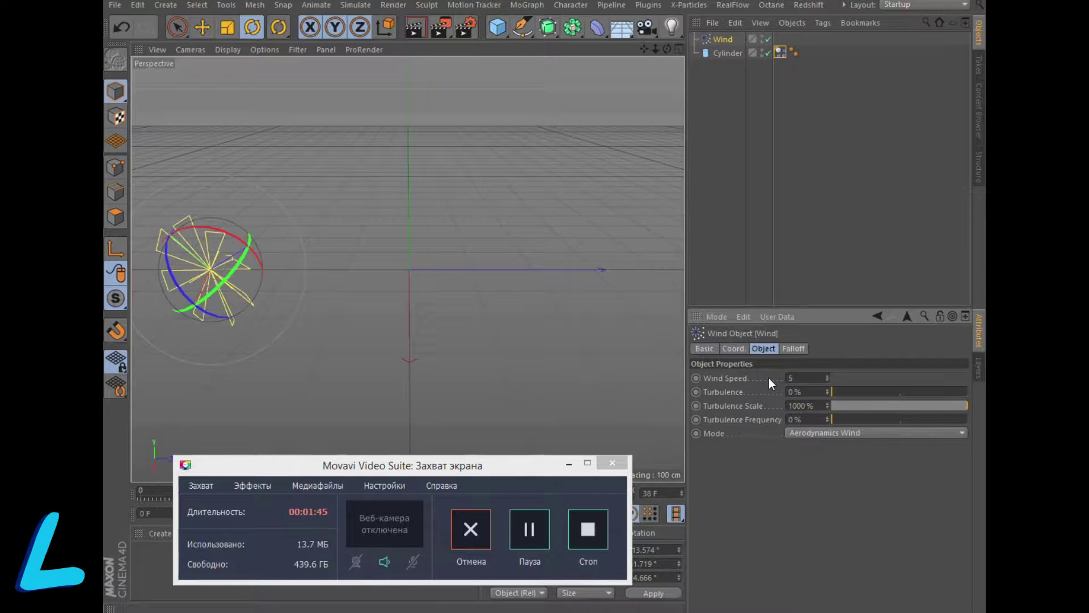
key("Tab")
type("20")
key("Return")
Step: Replay the simulation to frame 69, then select the cylinder's Dynamics Body tag
left_click(563, 463)
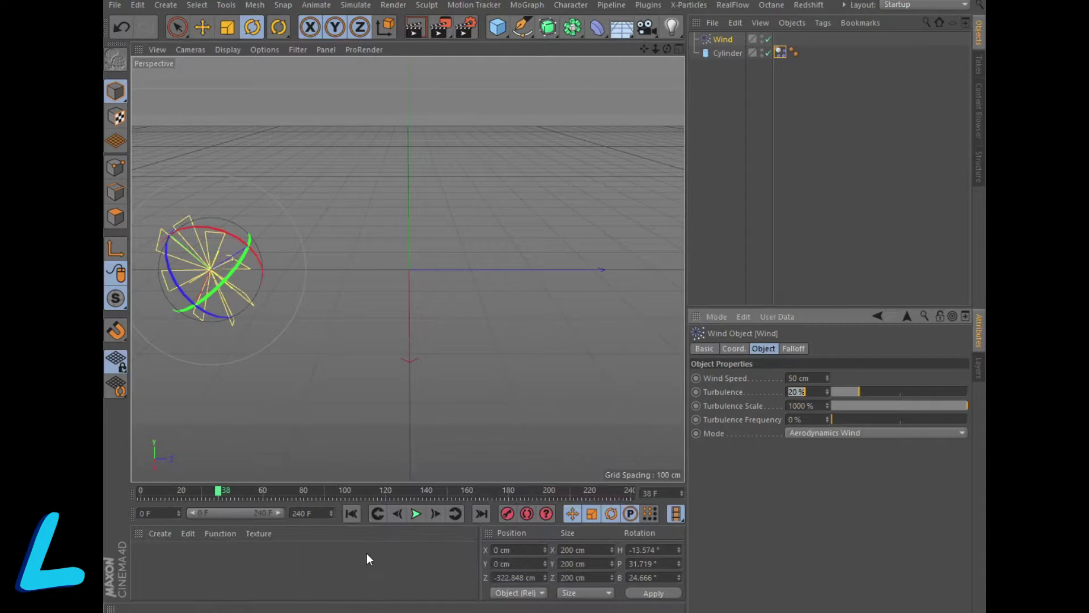
left_click(417, 515)
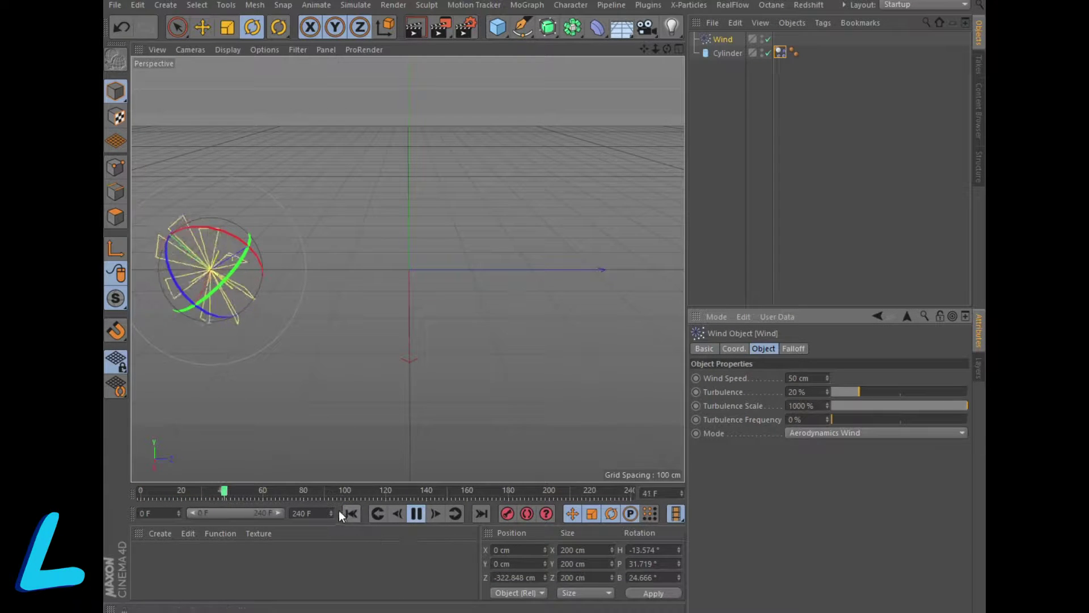
left_click(416, 513)
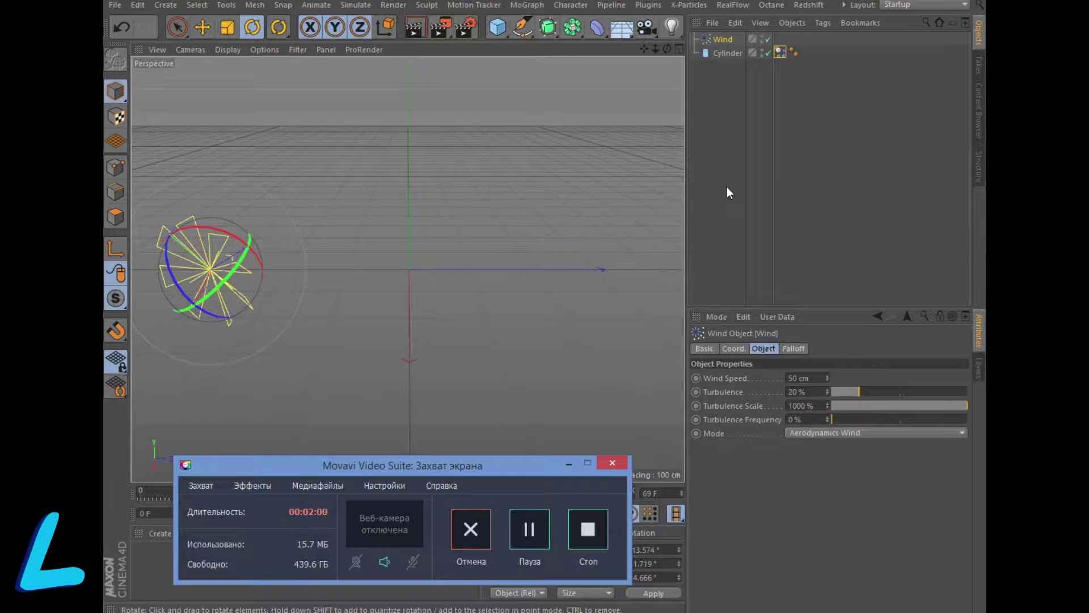
left_click(781, 52)
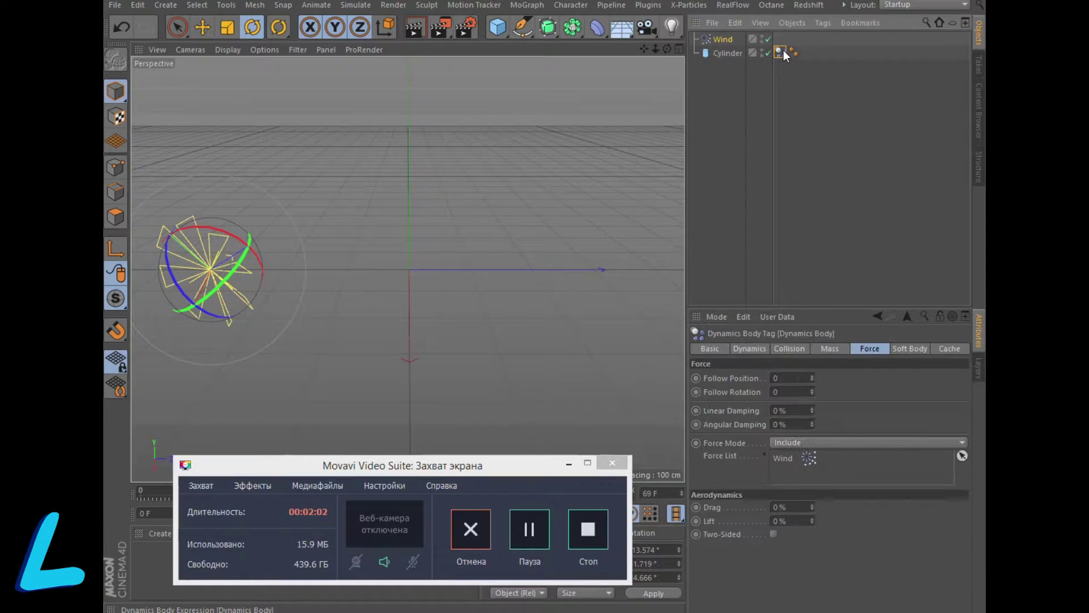
Step: Set the cylinder's Bounce to 0% and use a Custom Mass of 0.1
left_click(797, 349)
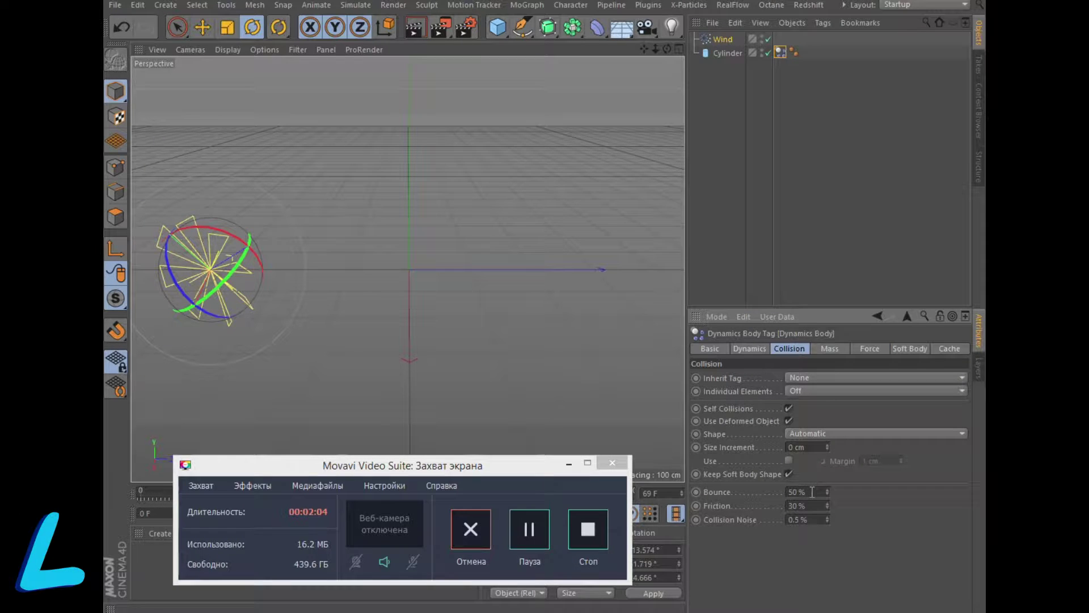
type("0")
key("Return")
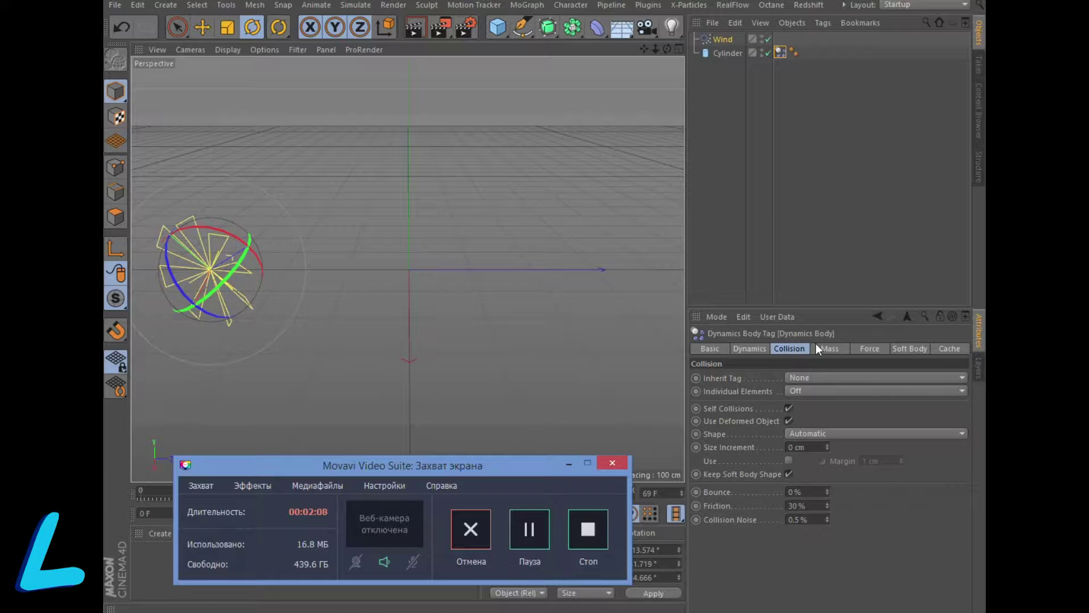
left_click(832, 348)
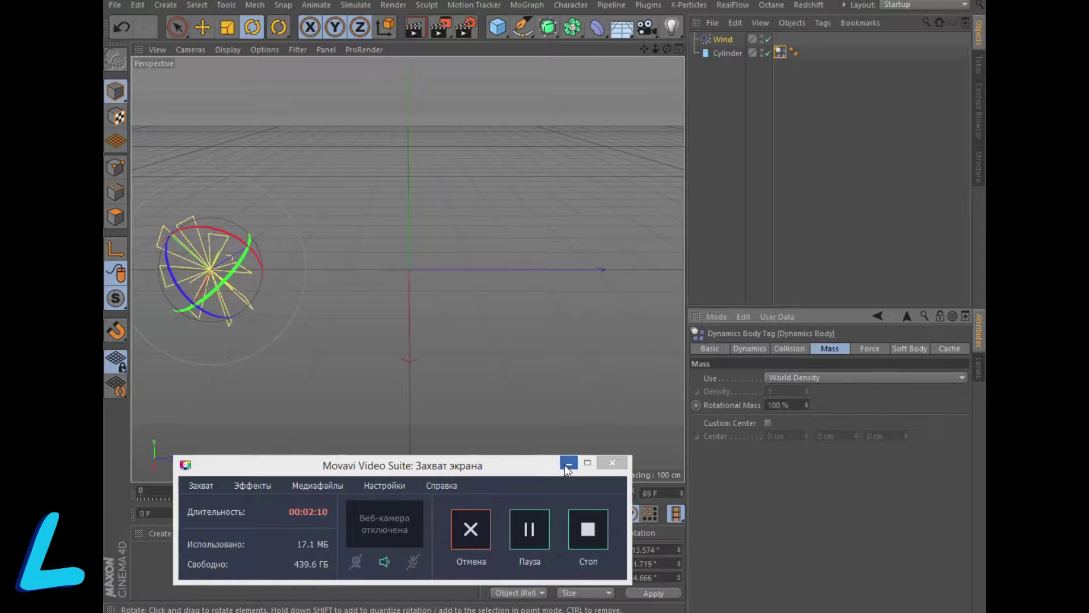
left_click(816, 377)
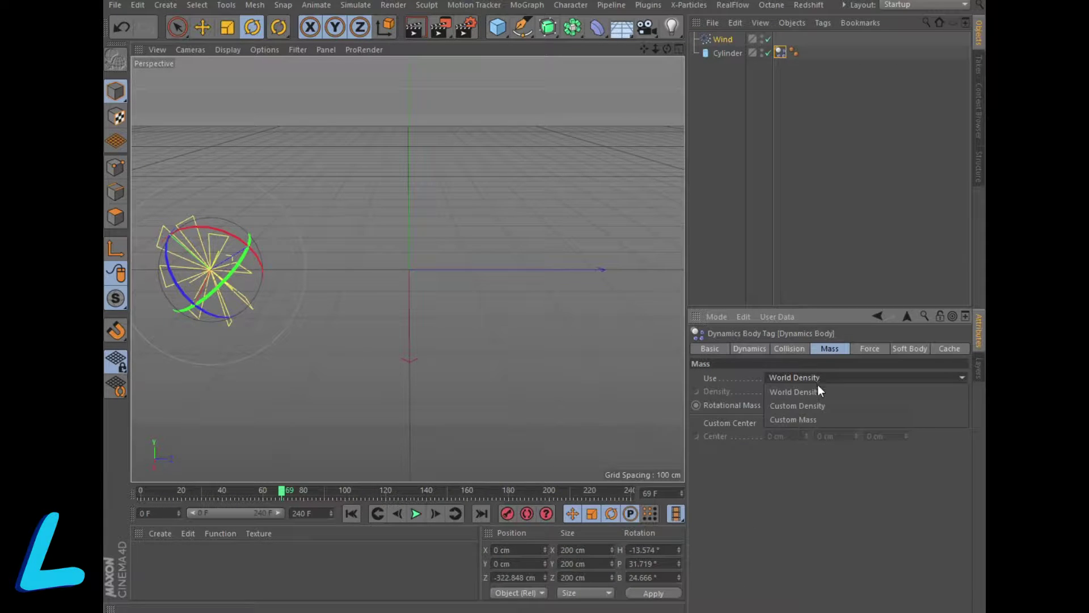
left_click(817, 419)
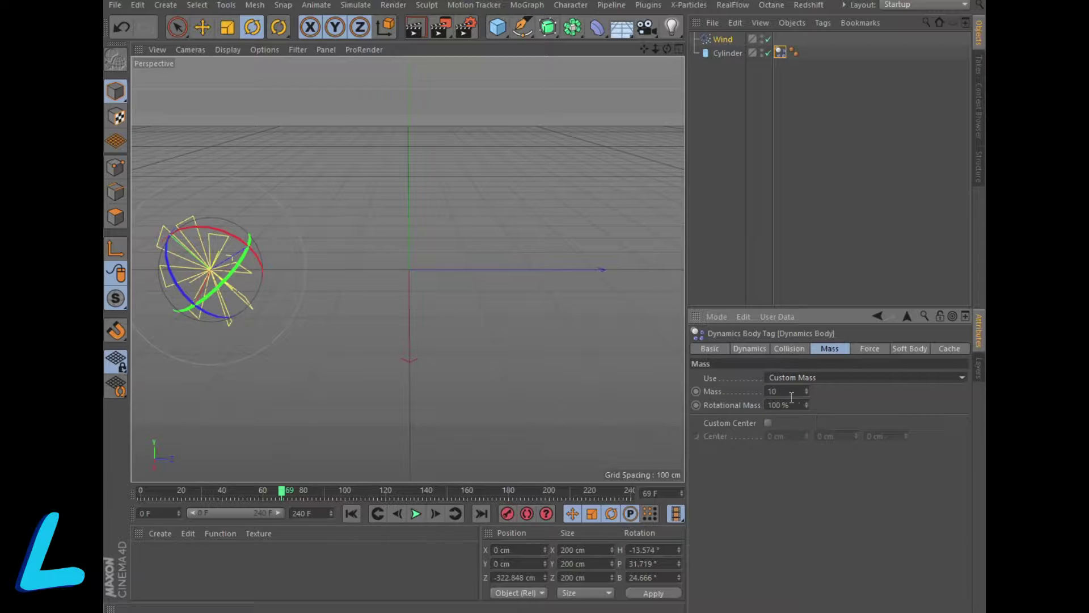
double_click(773, 391)
type("10")
key("BackSpace")
key("BackSpace")
type("0,1")
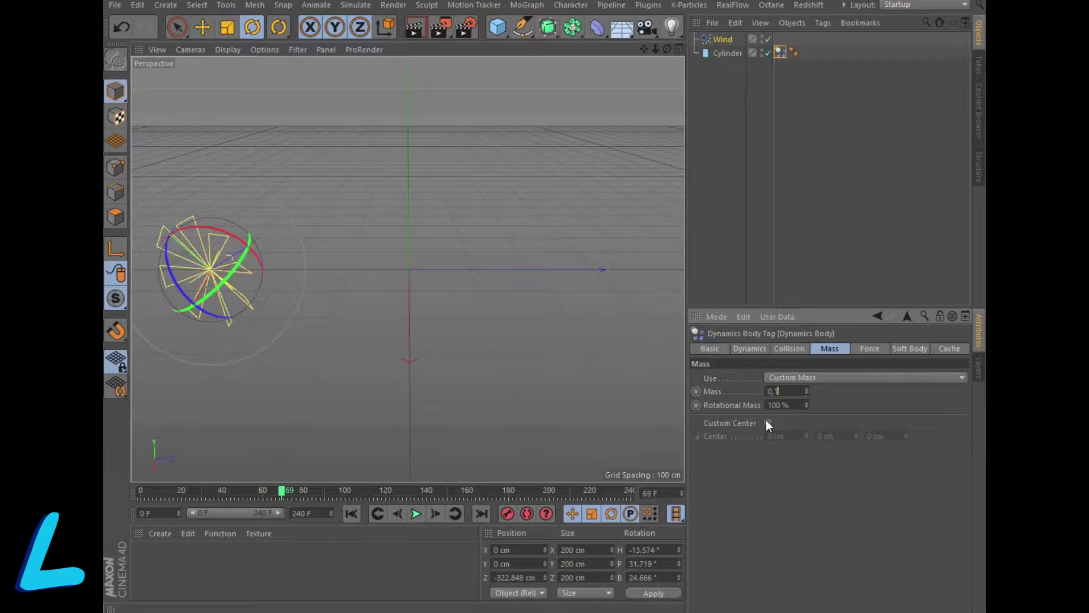
Step: Enable a custom centre of mass at Y -95 cm and rewind to frame 0
left_click(767, 422)
double_click(837, 434)
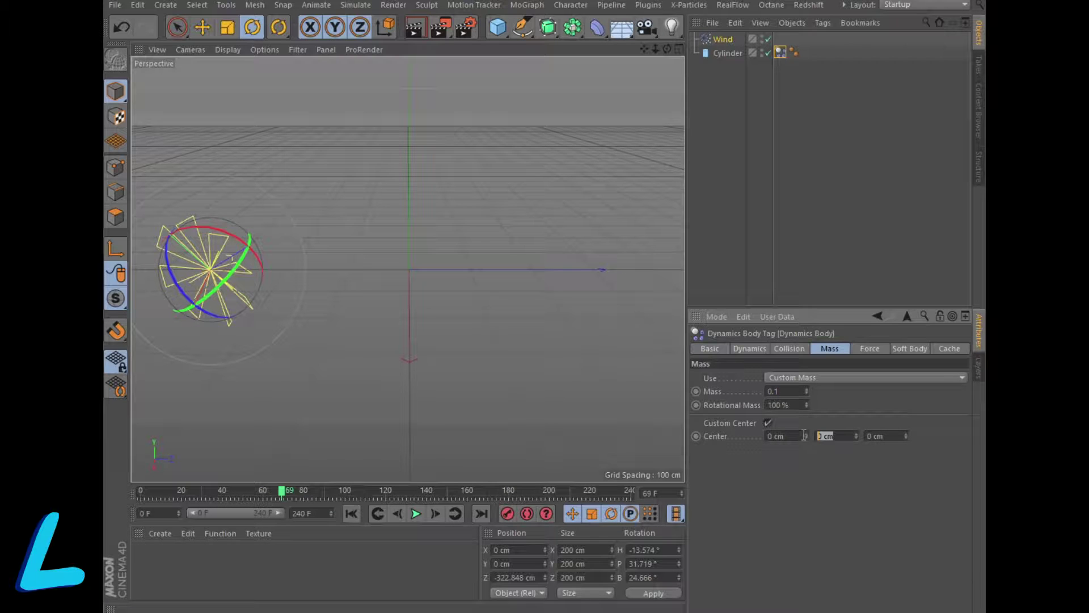
type("-95")
key("Return")
left_click(349, 515)
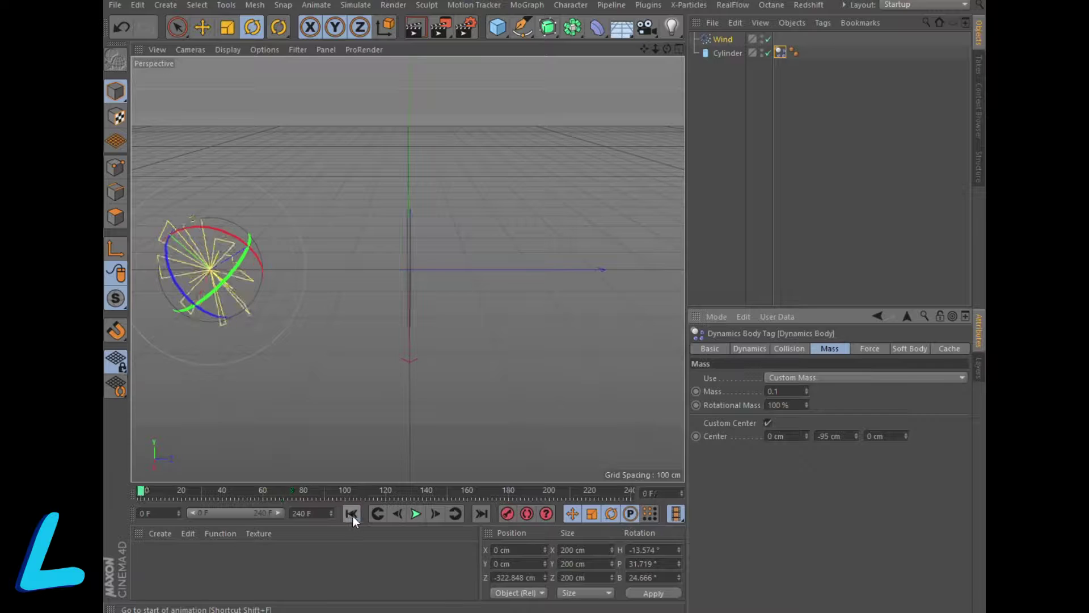
Step: Set the cylinder's Aerodynamic Drag to 100%
left_click(416, 513)
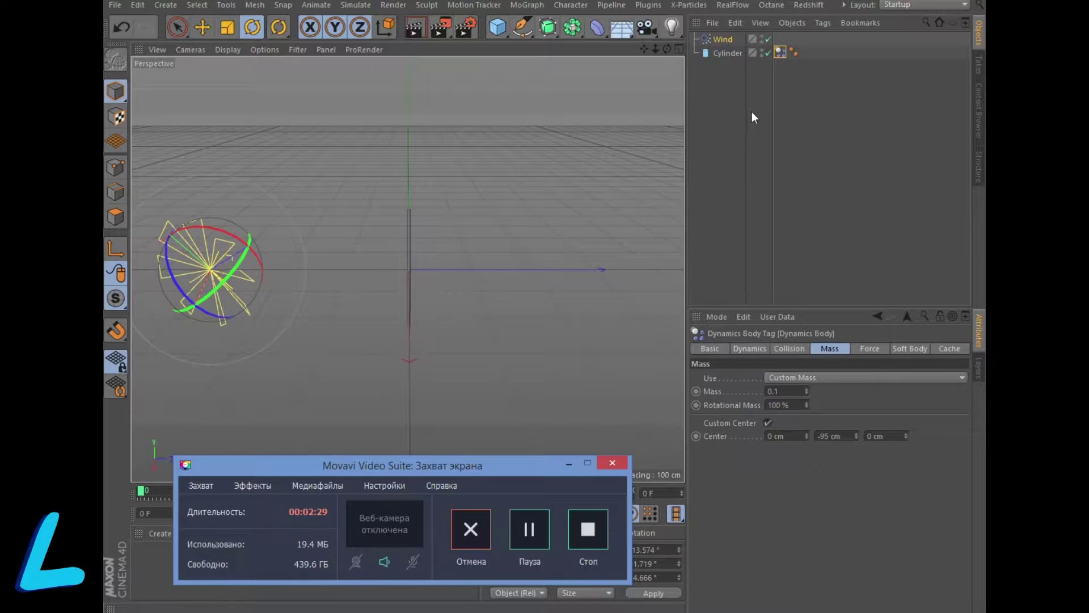
left_click(869, 348)
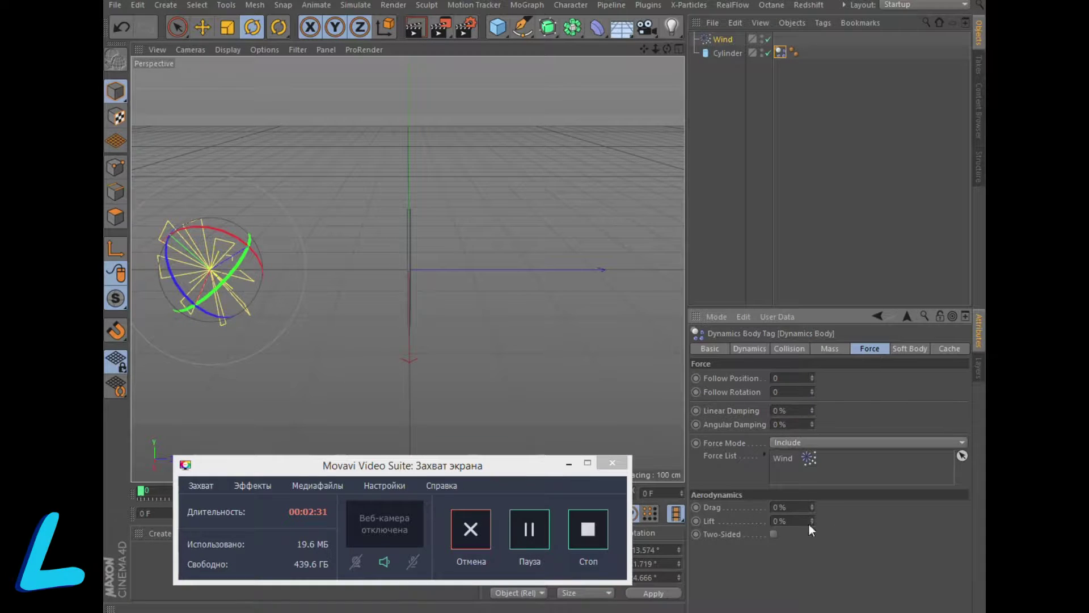
left_click(788, 507)
type("100")
key("Return")
Step: Replay the simulation with drag, then select the Wind object
left_click(568, 465)
left_click(414, 515)
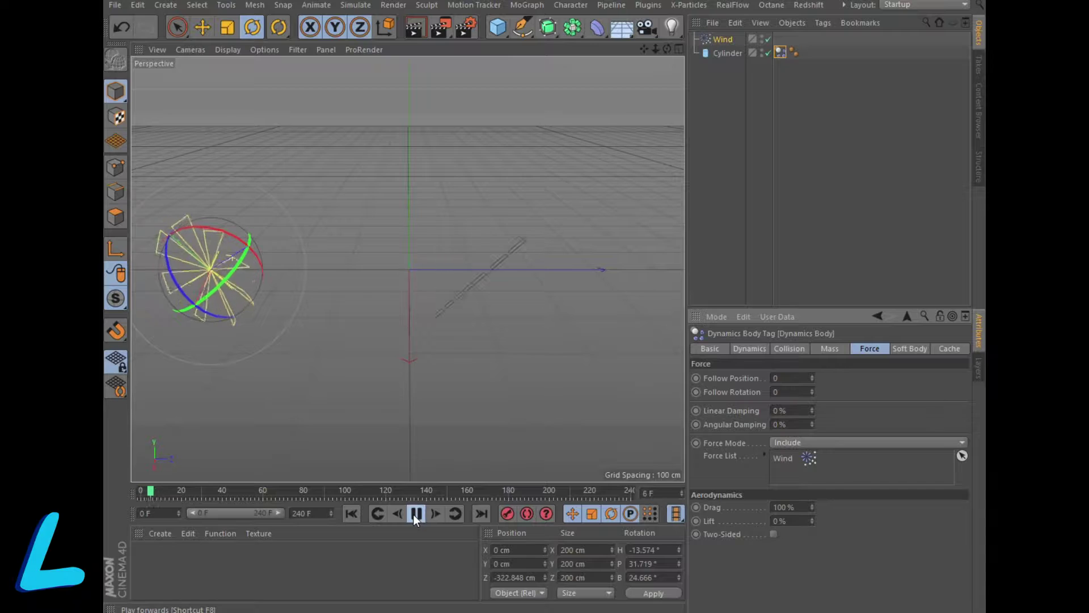
left_click(413, 514)
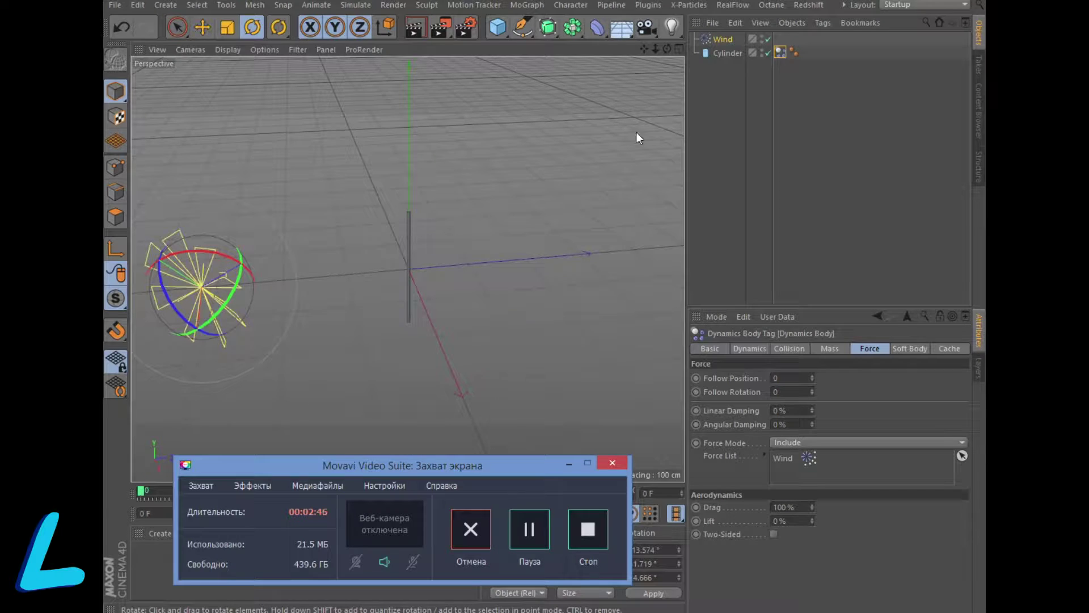
left_click(715, 41)
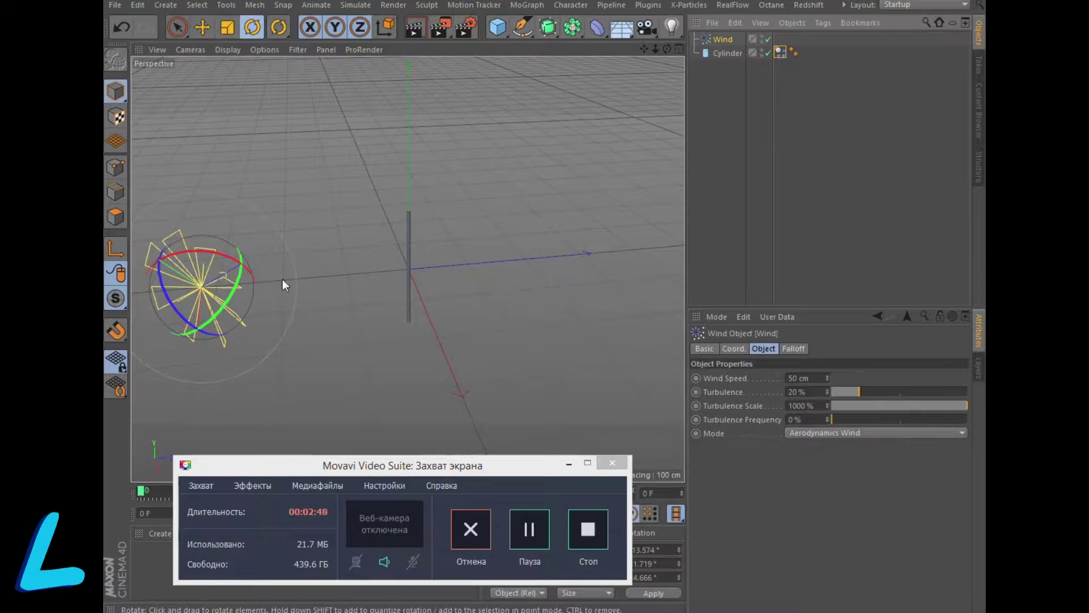
Step: Tilt the Wind to about H -22.9°, P 45.7°, B 30.6° and replay to frame 50
left_click(570, 463)
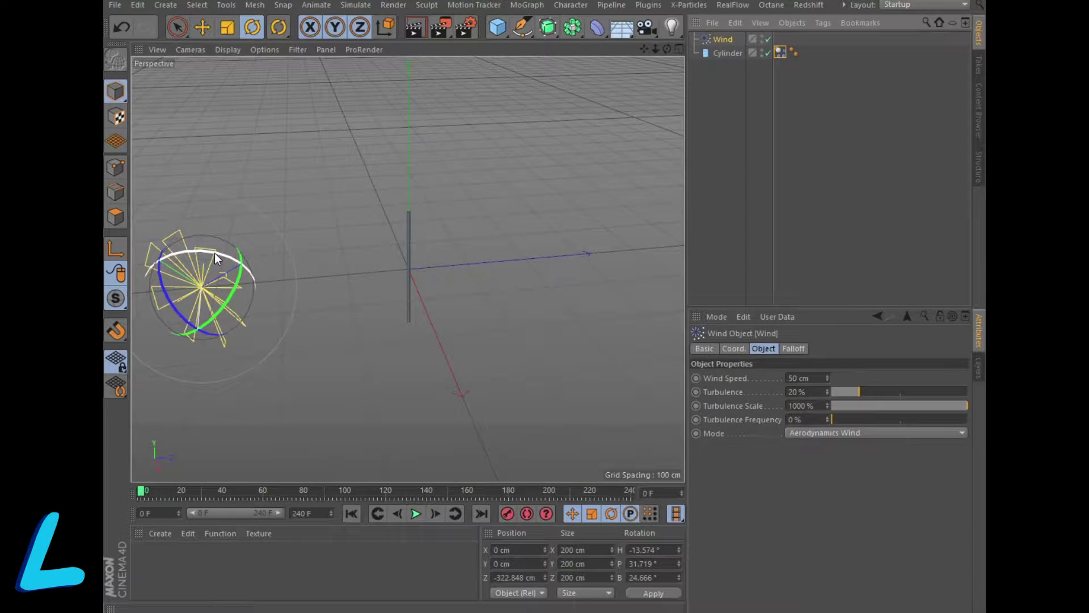
left_click_drag(215, 253, 199, 254)
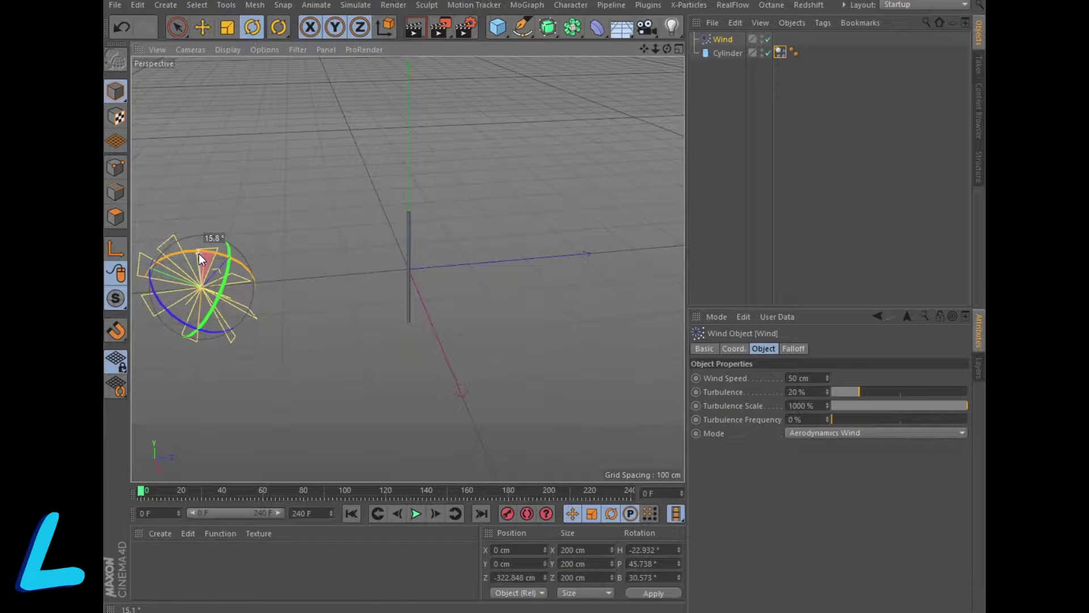
left_click(417, 512)
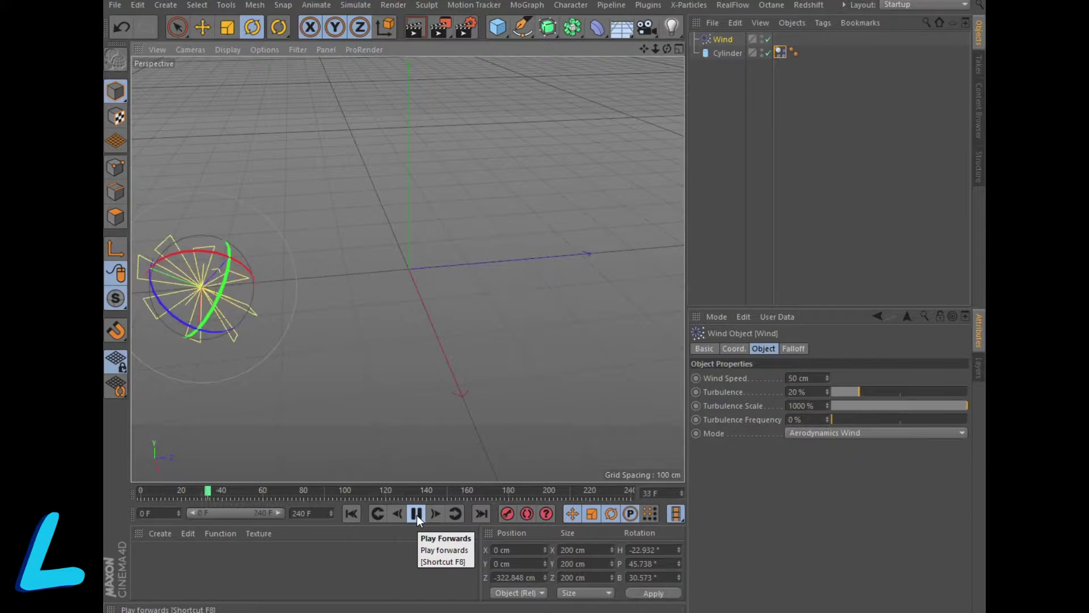
left_click(417, 514)
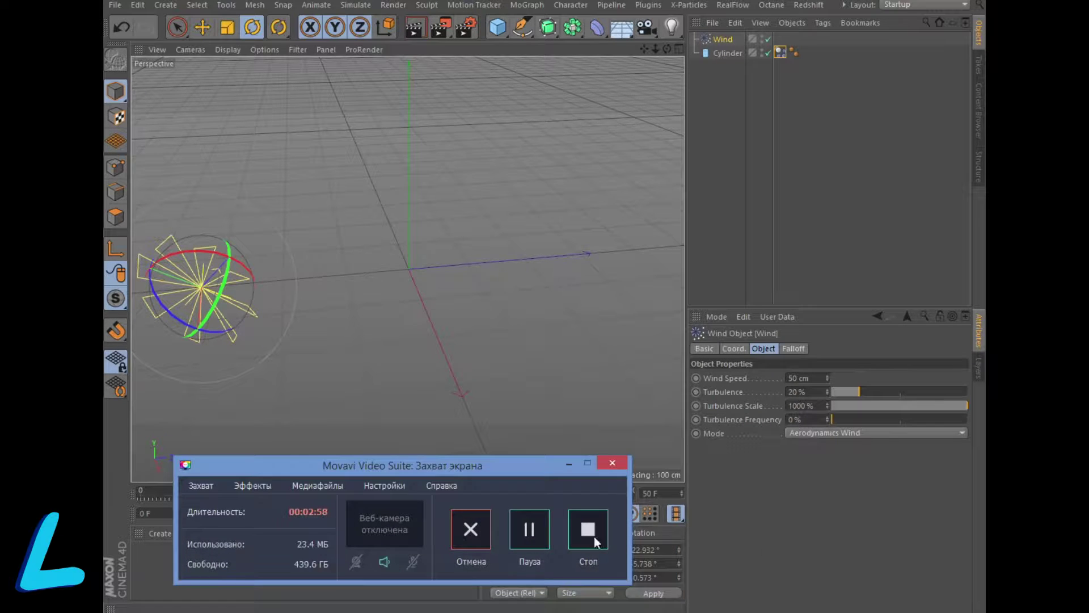
left_click(569, 464)
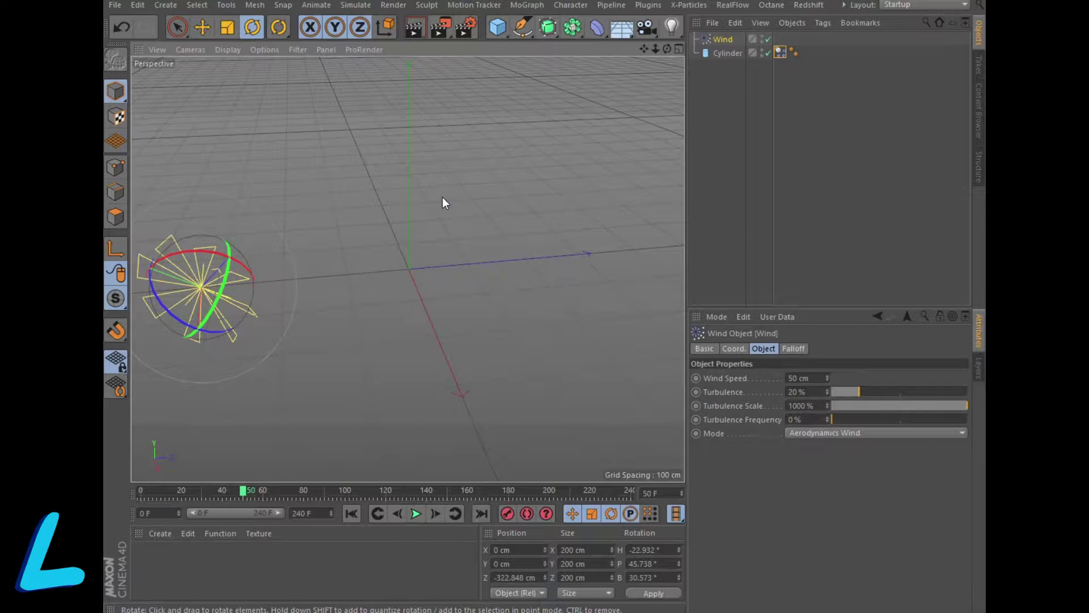
left_click(348, 5)
mouse_move(358, 57)
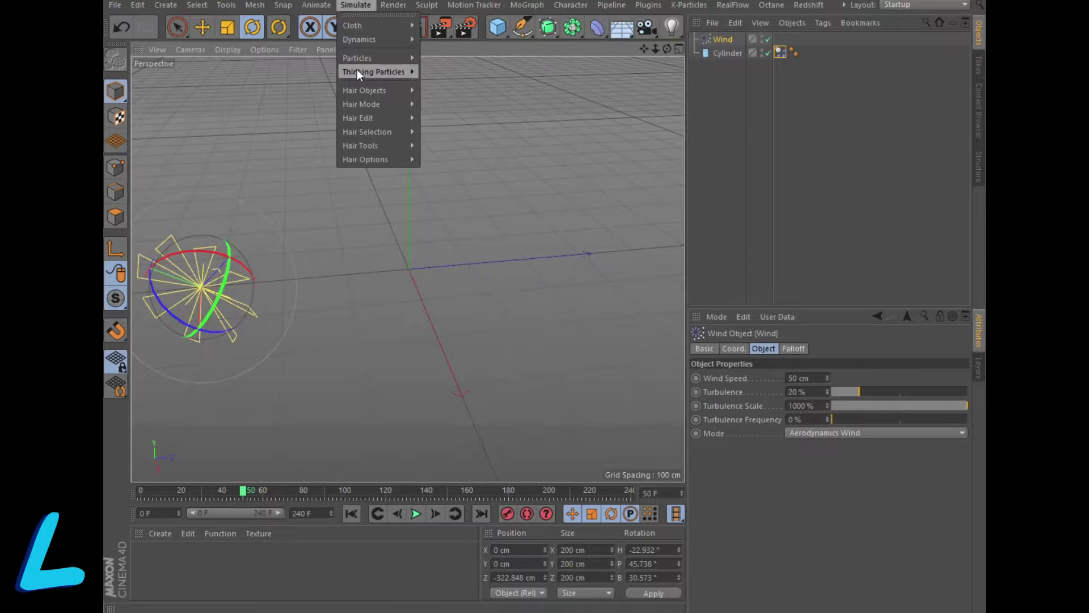
Step: Add a Turbulence force to the cylinder's force list beside Wind and replay to frame 38
left_click(459, 165)
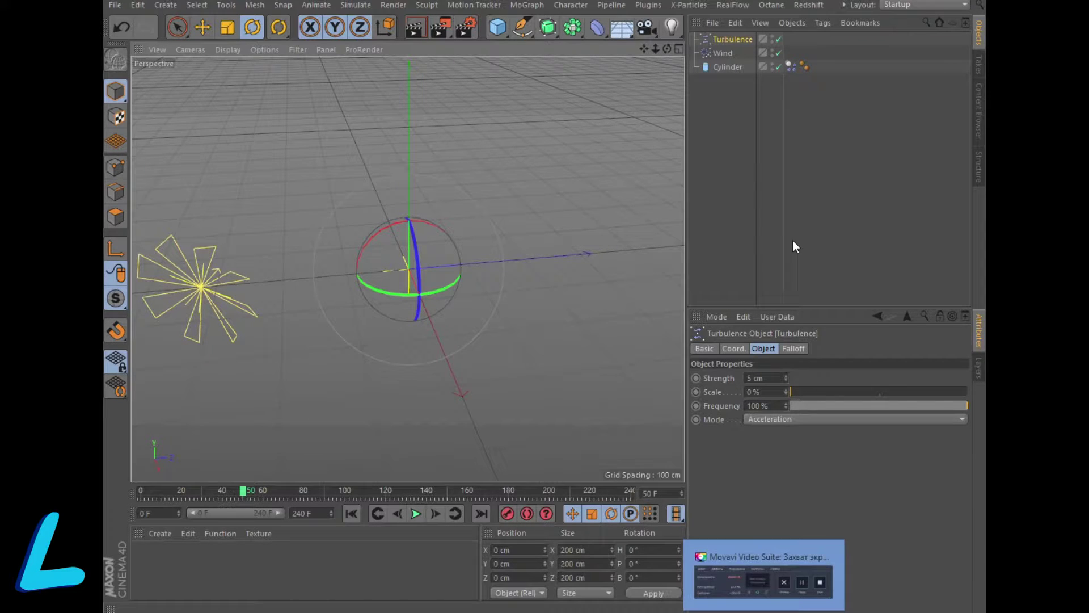
left_click(789, 66)
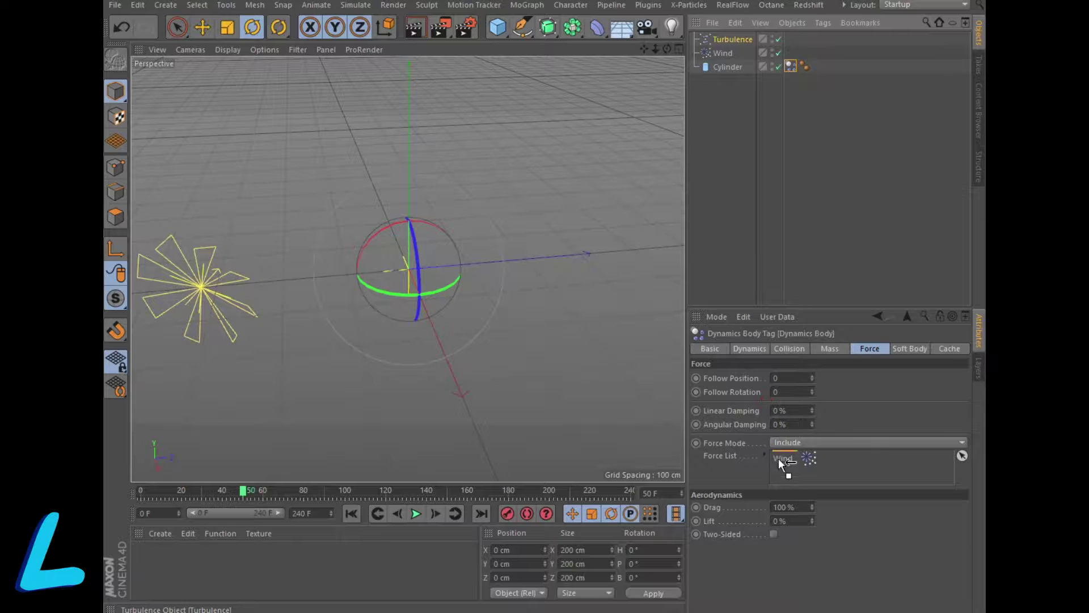
left_click_drag(731, 89, 783, 471)
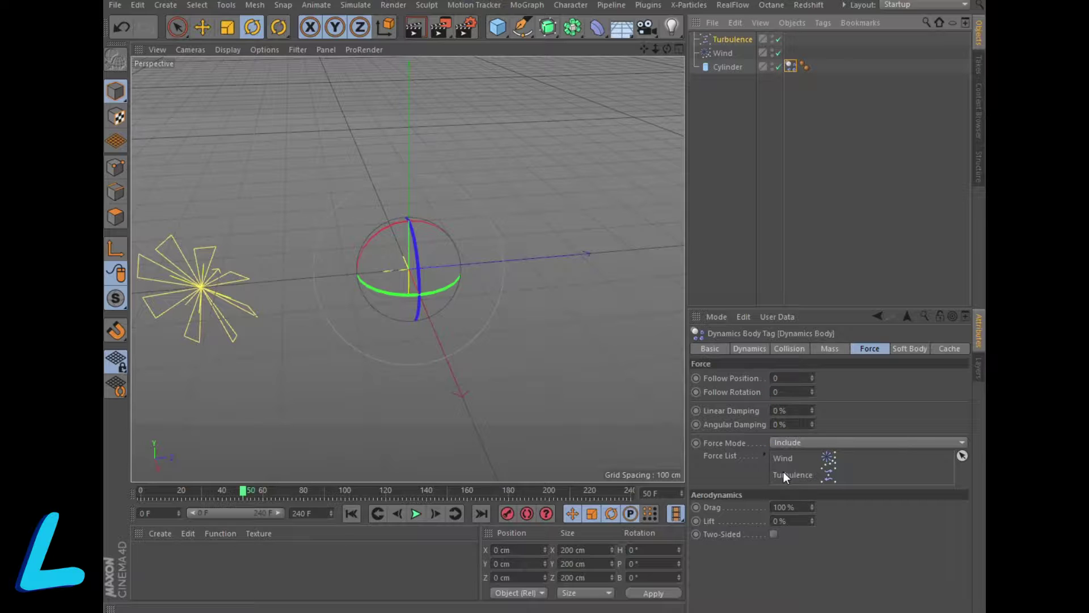
left_click(352, 514)
left_click(416, 514)
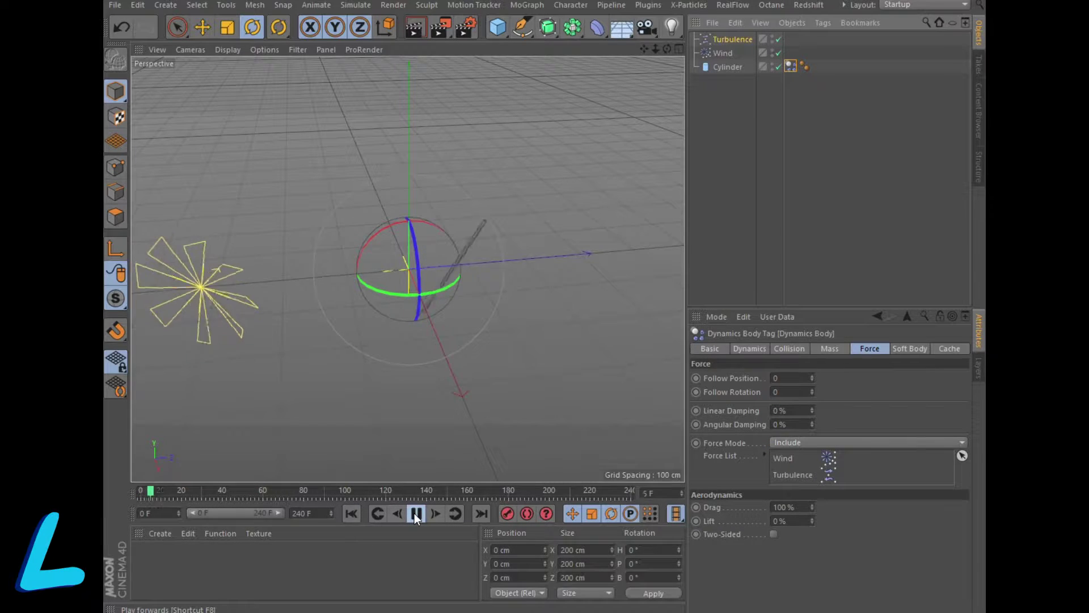
left_click(415, 513)
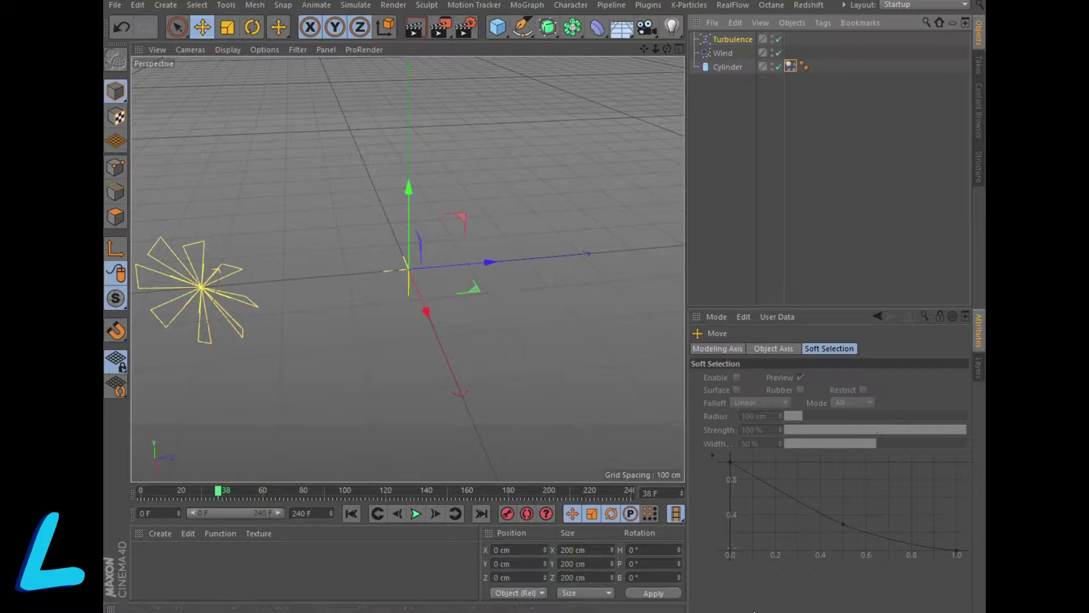
Step: Switch the Turbulence mode to Aerodynamics Wind and preview the animation to frame 47
left_click(352, 513)
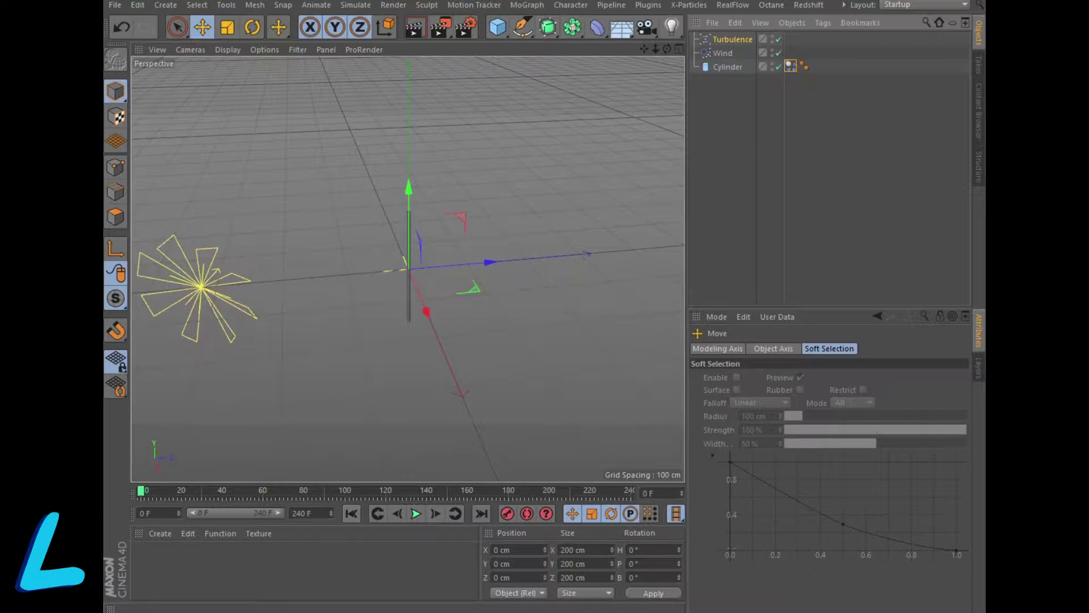
left_click(714, 582)
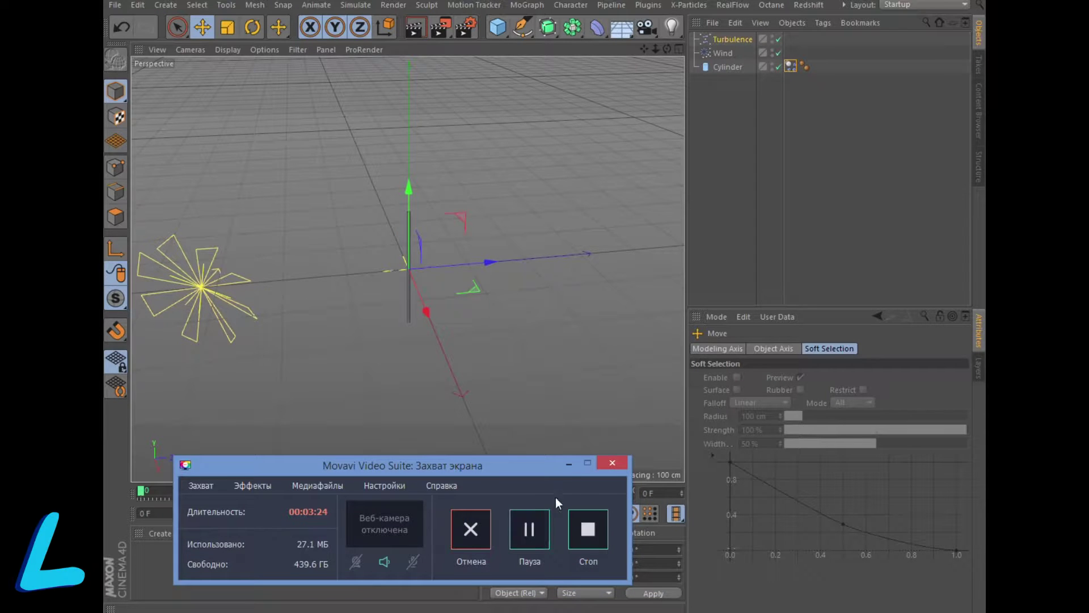
left_click(571, 461)
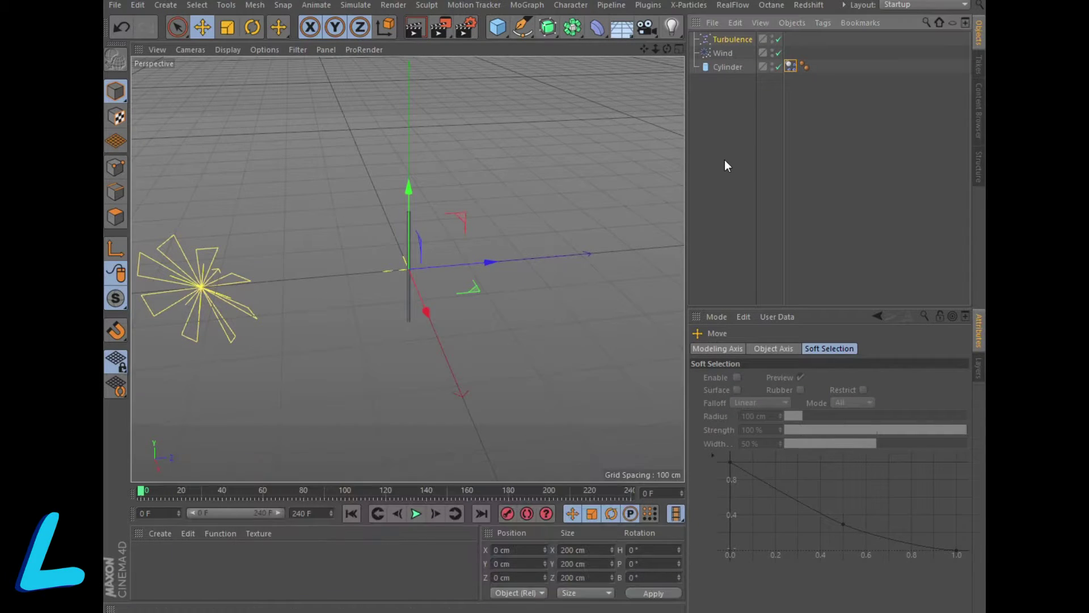
left_click(731, 38)
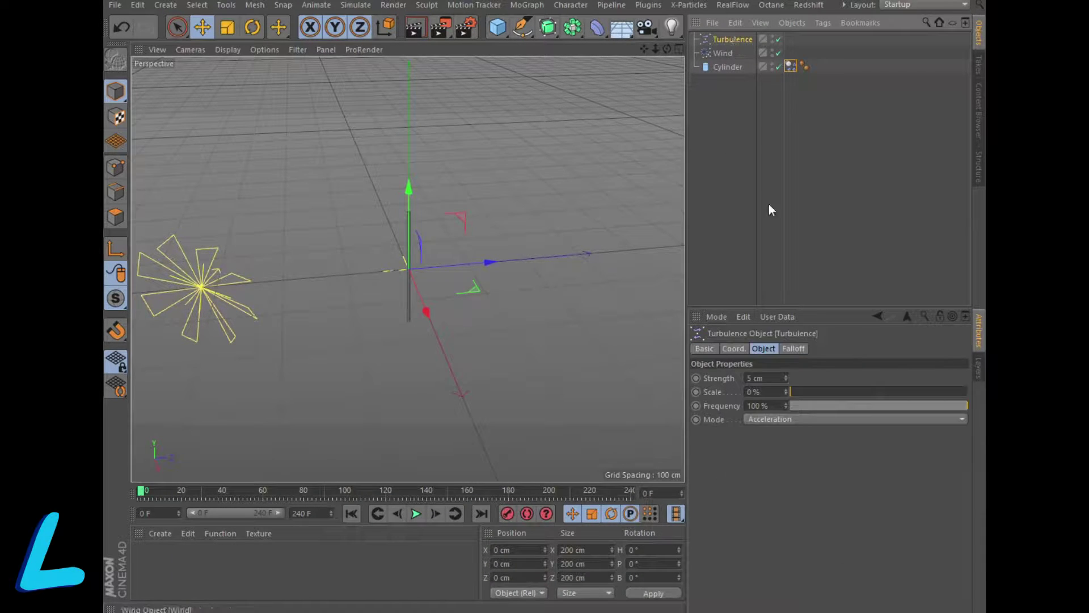
left_click(827, 421)
left_click(807, 460)
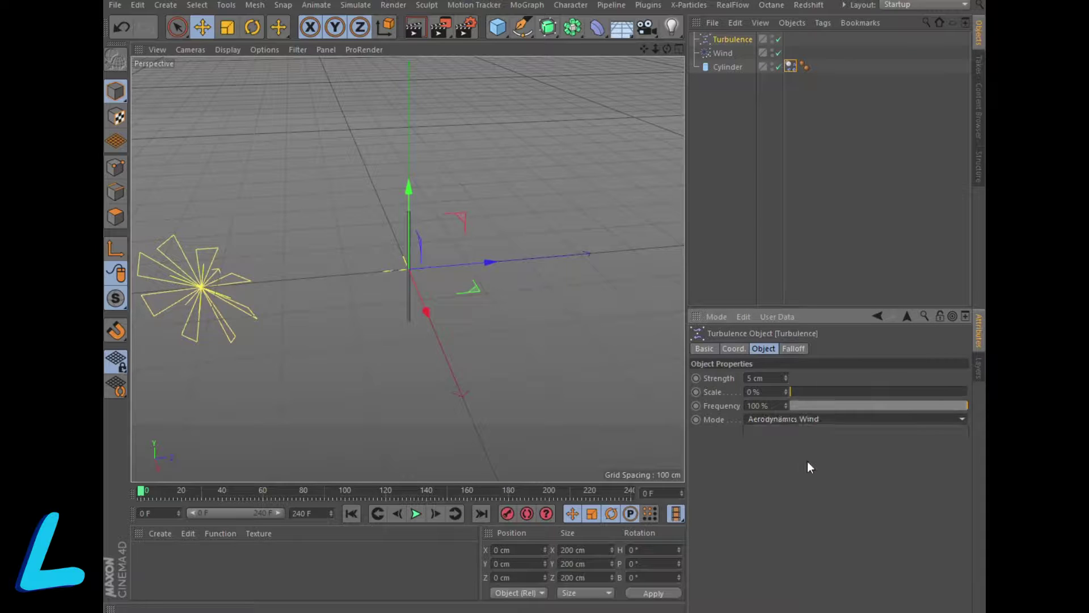
left_click(416, 514)
left_click(416, 513)
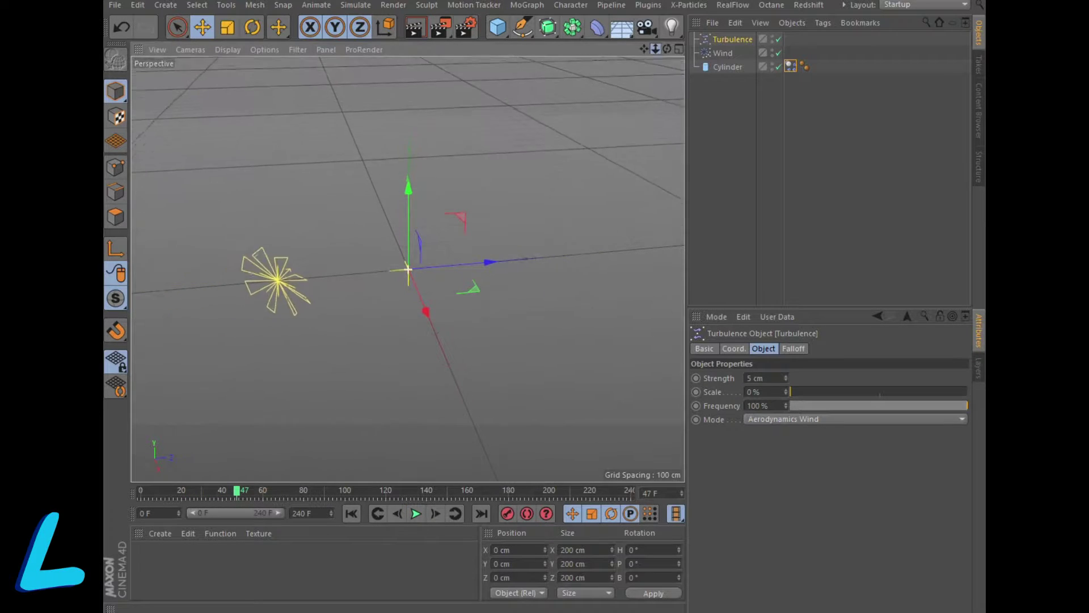
Step: Zoom out and replay the animation from frame 0
left_click_drag(656, 48, 651, 73)
left_click(352, 514)
left_click(416, 514)
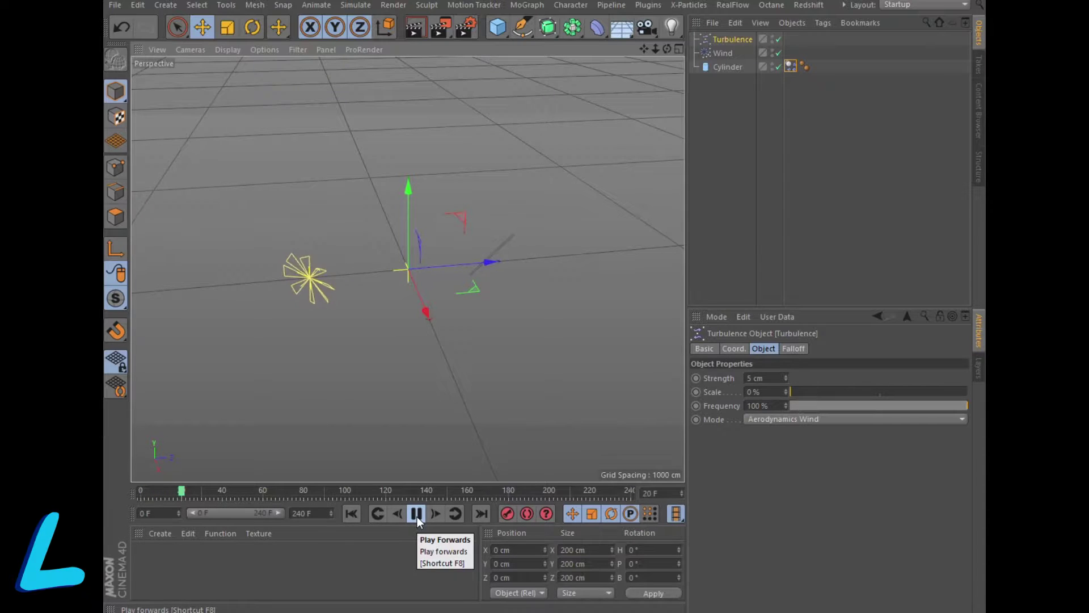
left_click(417, 516)
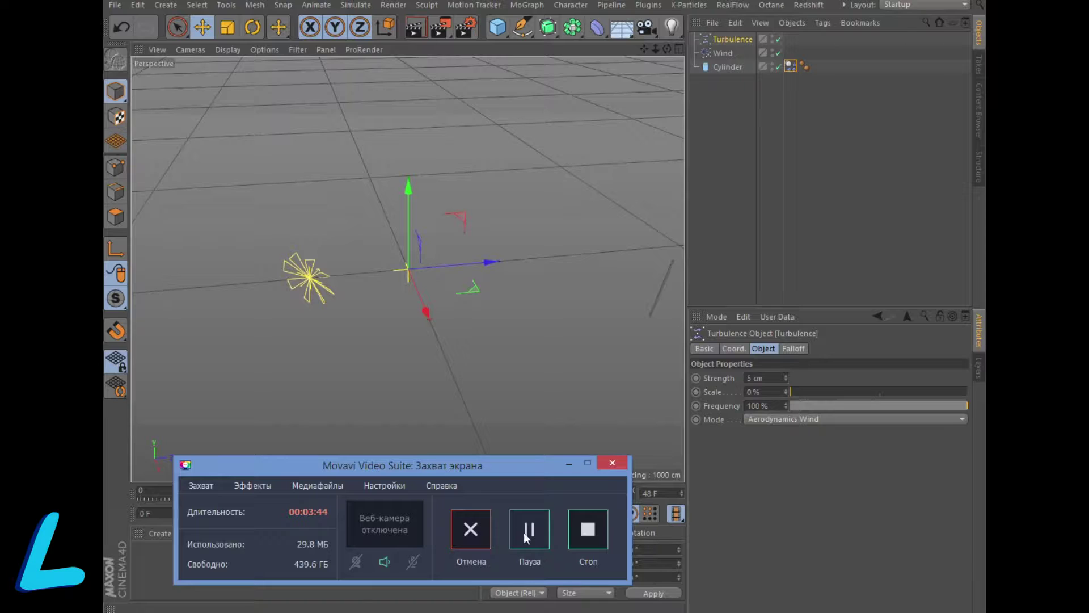
Step: Set Turbulence Strength to 35 cm and preview the animation to frame 43
left_click(764, 379)
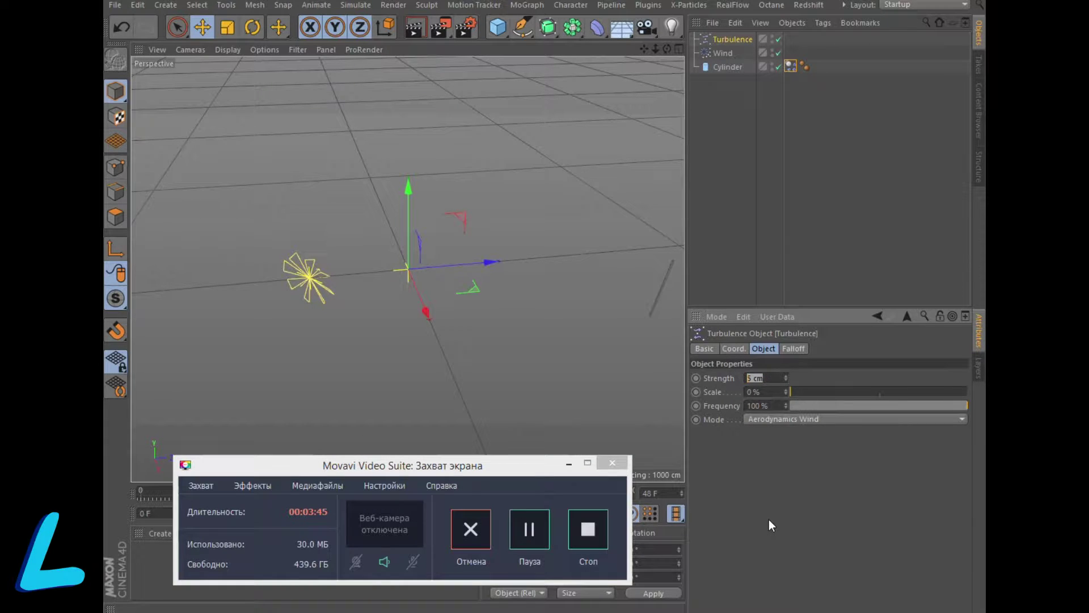
type("35")
key("Return")
left_click(569, 464)
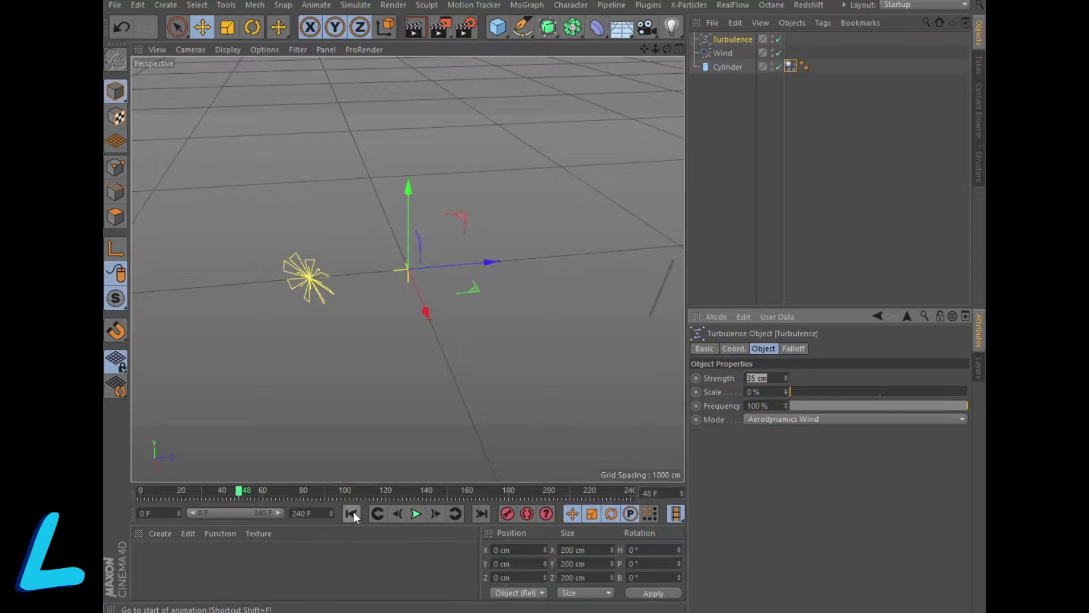
left_click(417, 512)
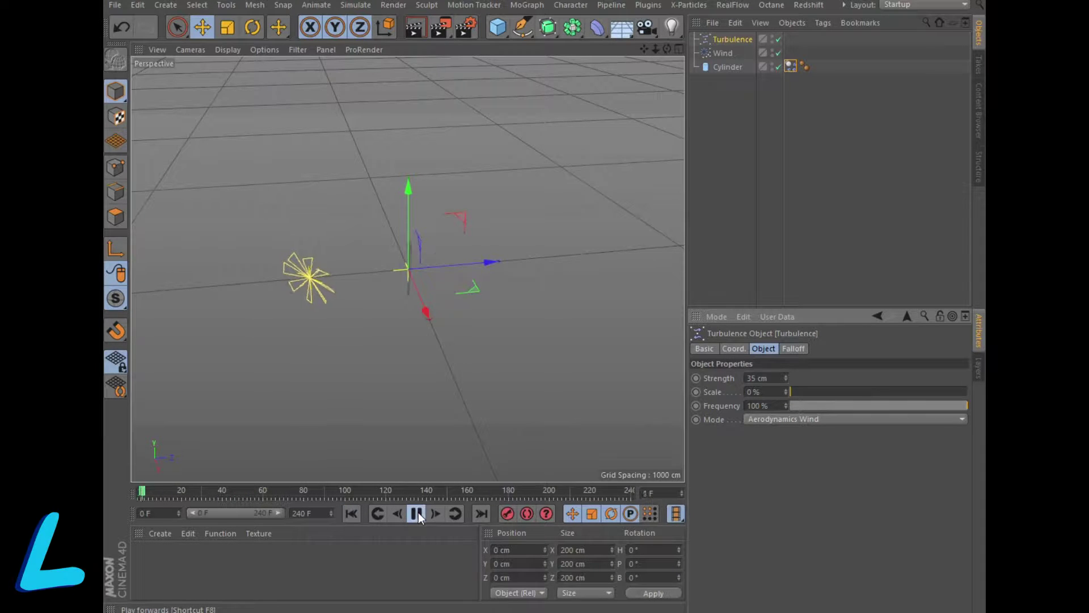
left_click(418, 512)
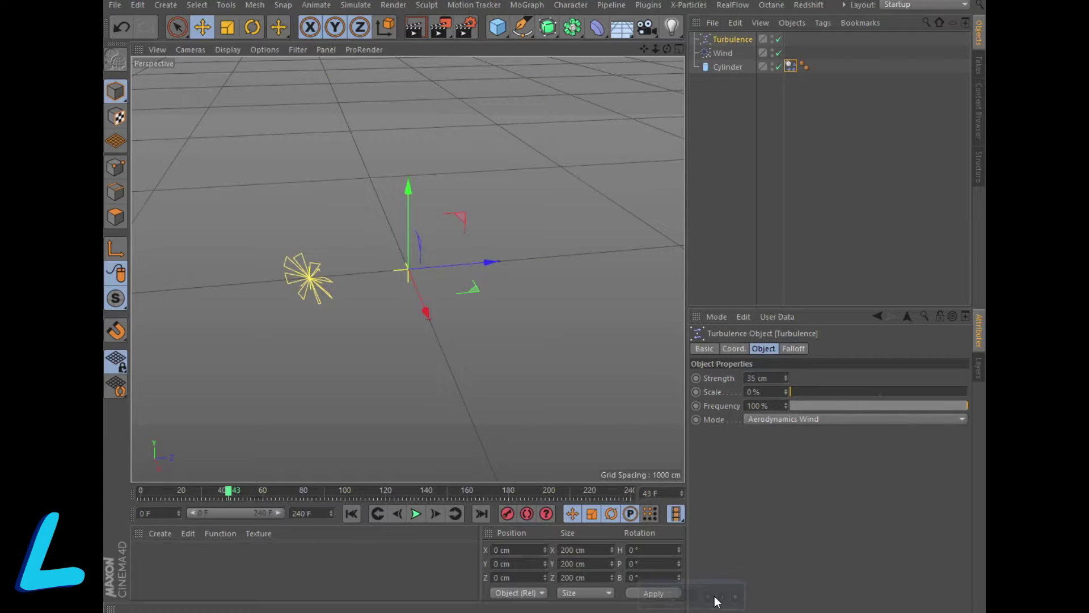
left_click(730, 609)
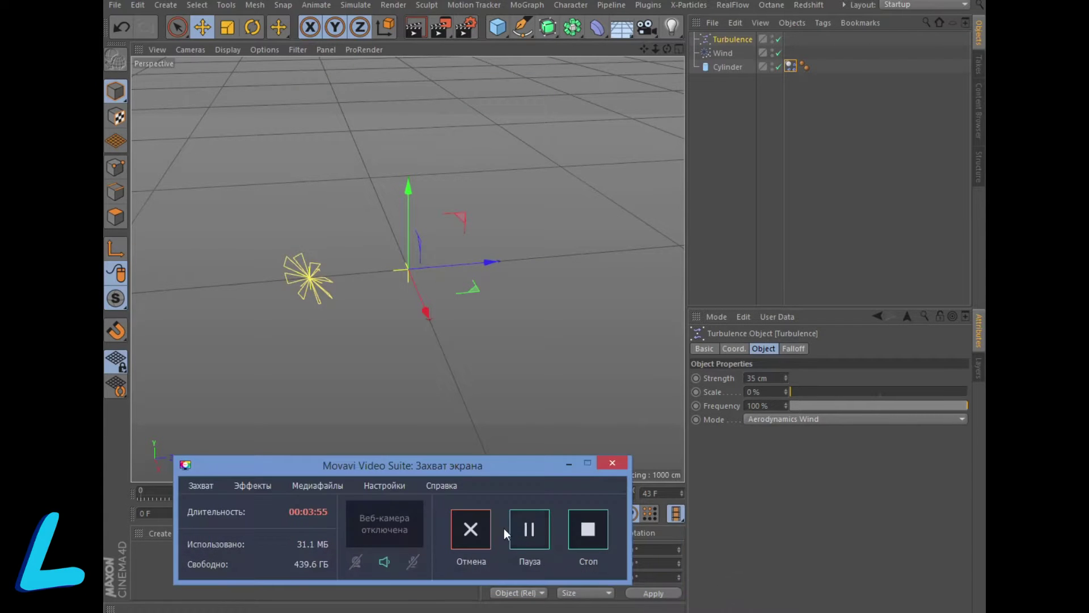
Step: Set the Turbulence Scale to 25 % and Frequency to 65 %
left_click(569, 464)
left_click(754, 392)
type("25")
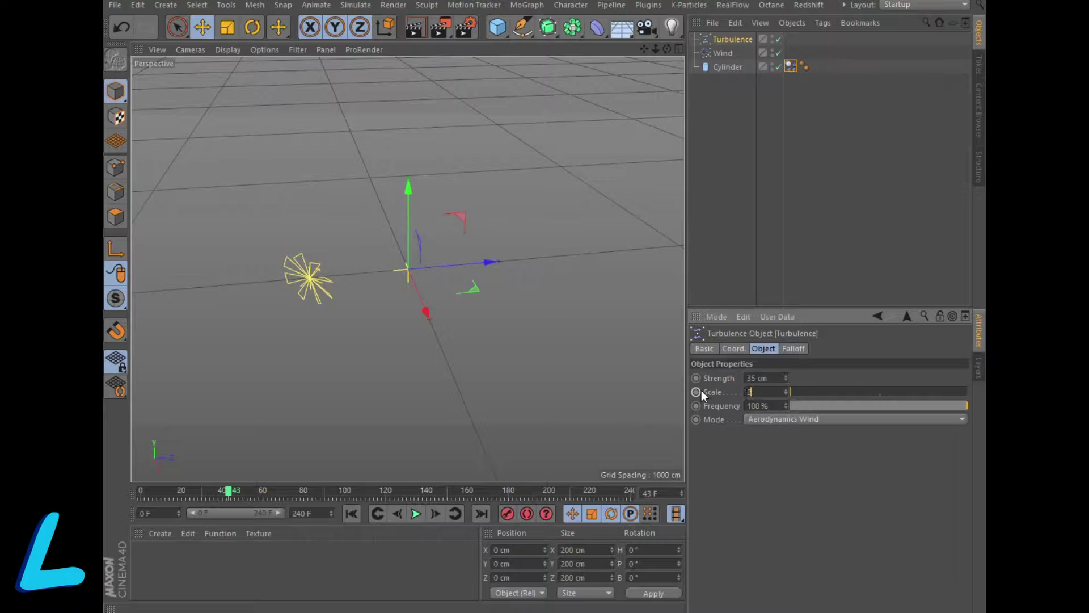
left_click(767, 405)
type("65")
key("Return")
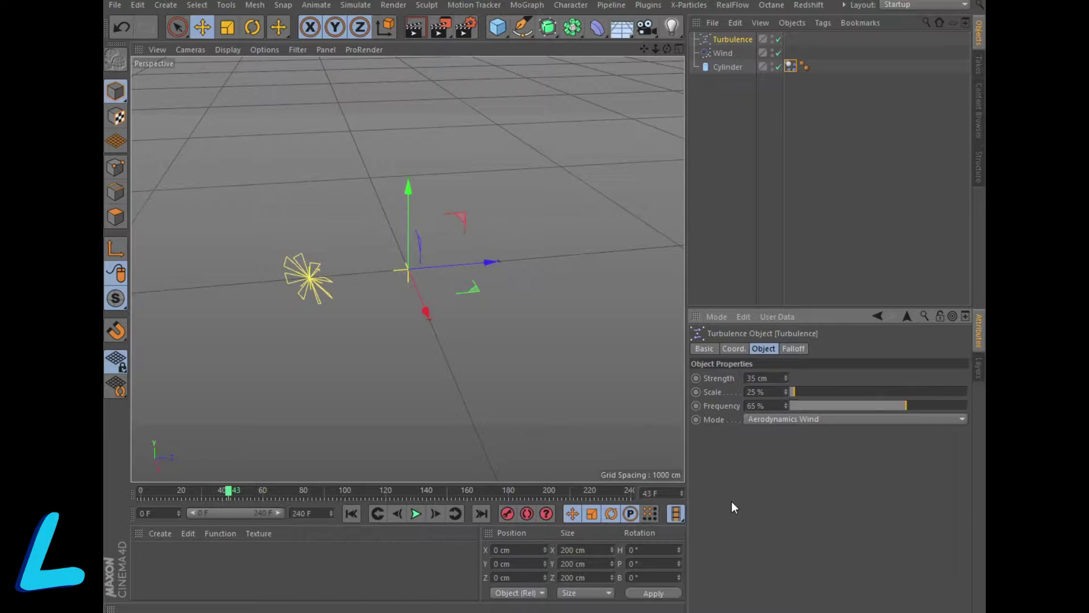
Step: Preview the animation to frame 39, then rewind to frame 0 and level the view
left_click(351, 514)
left_click(415, 513)
left_click(415, 513)
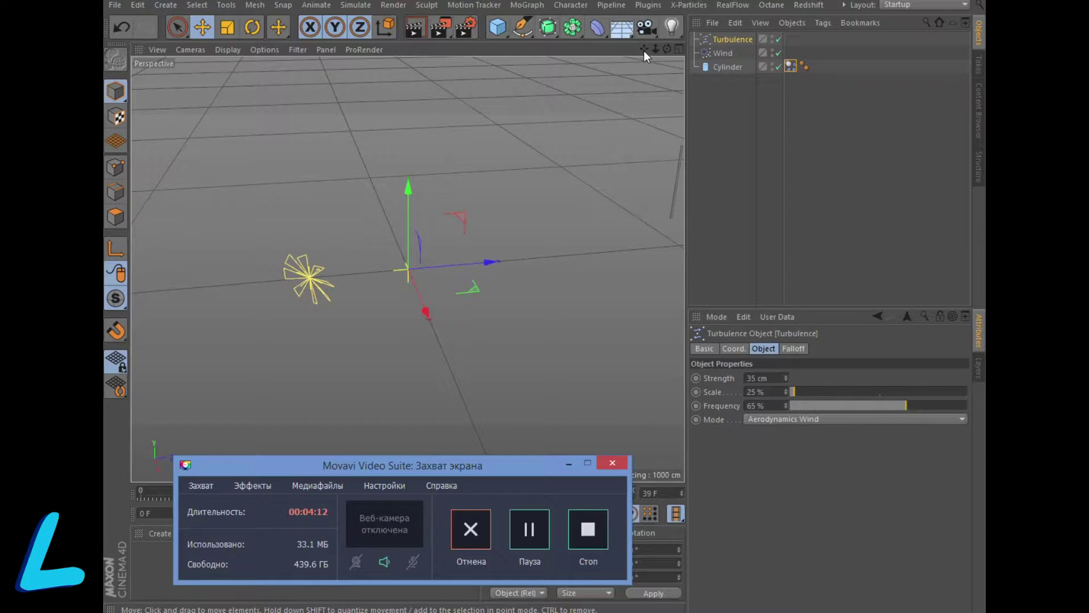
left_click_drag(656, 51, 565, 432)
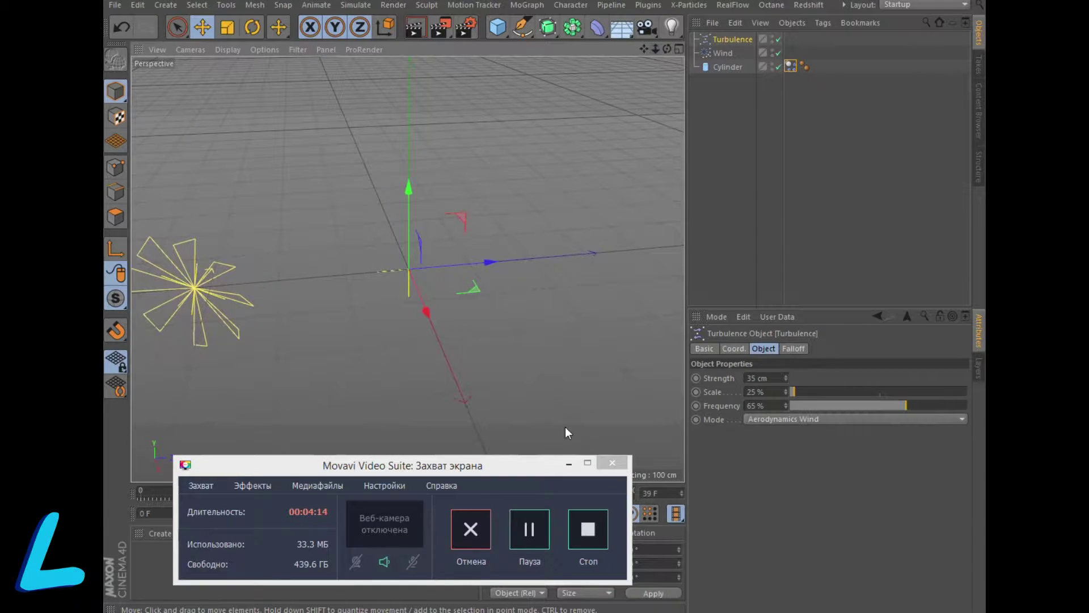
left_click(569, 464)
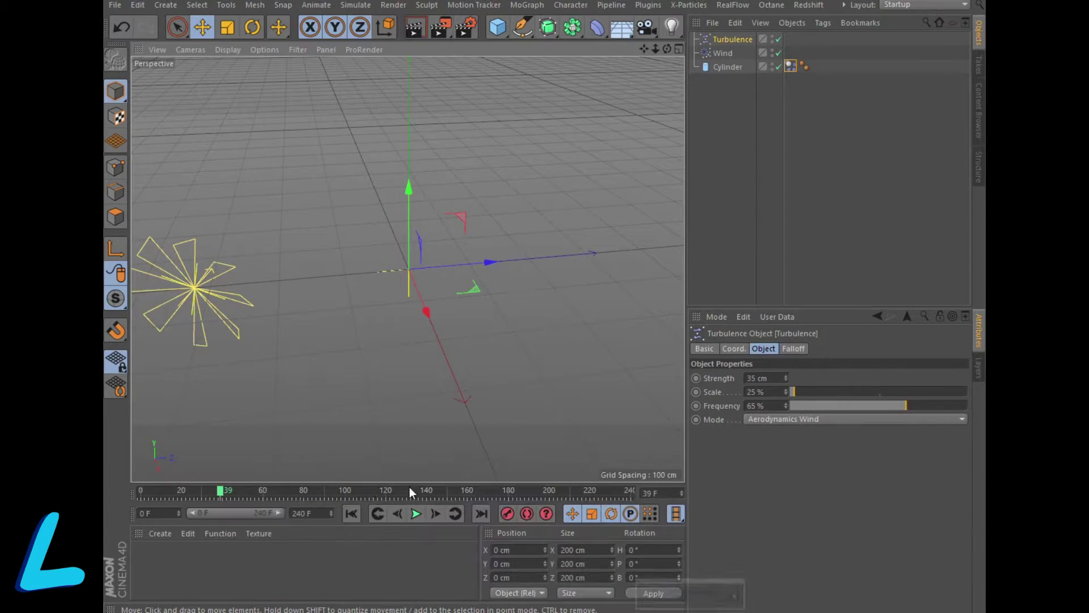
left_click(347, 513)
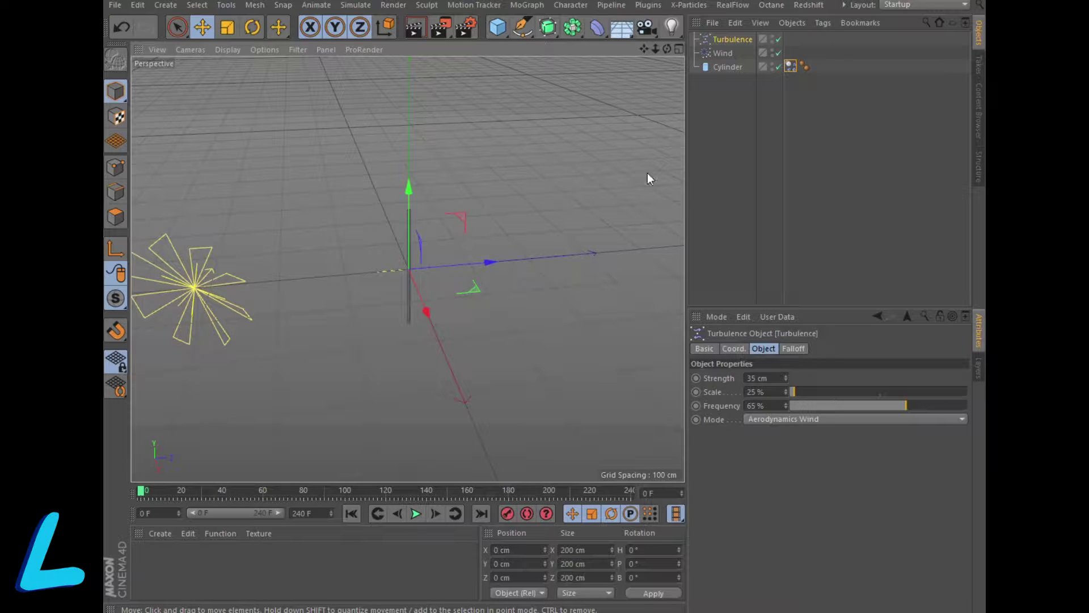
left_click_drag(667, 49, 663, 40)
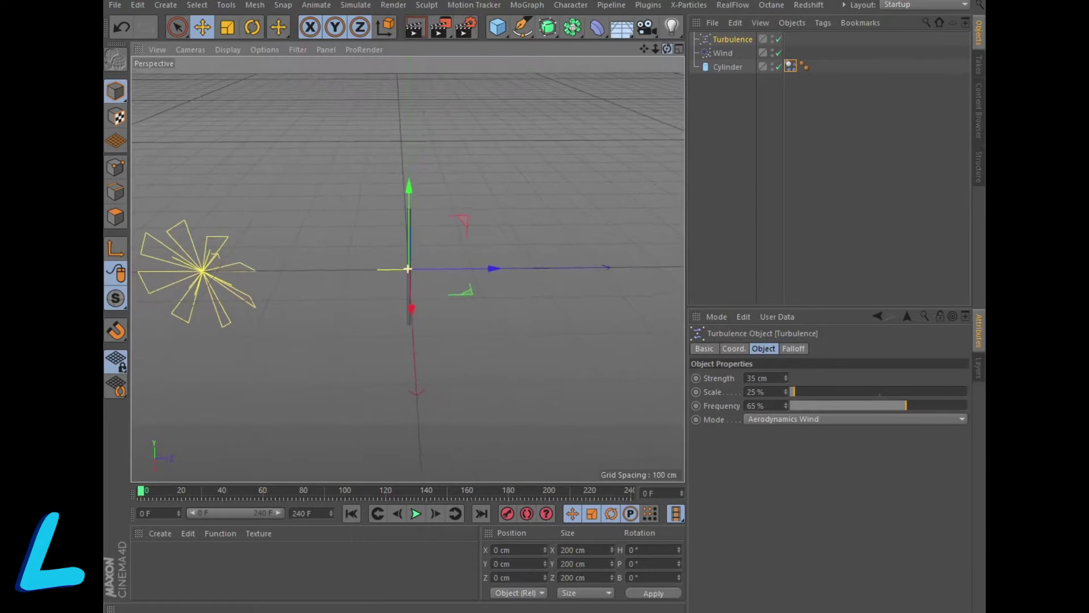
Step: Switch to four views and hide the Turbulence and Wind gizmos in the viewports
left_click(677, 49)
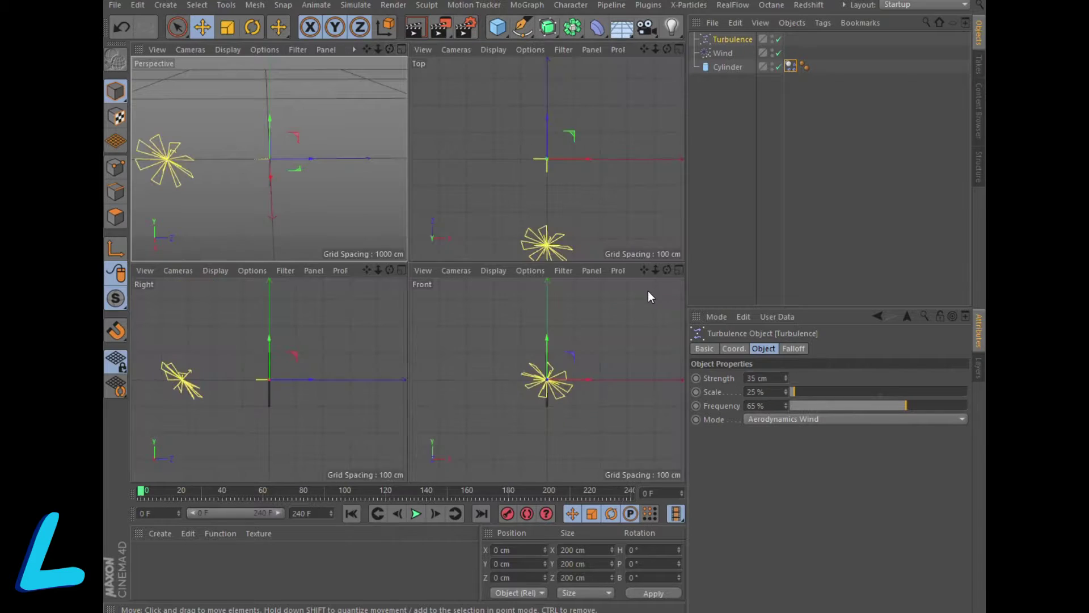
left_click(772, 37)
left_click(772, 38)
left_click(773, 52)
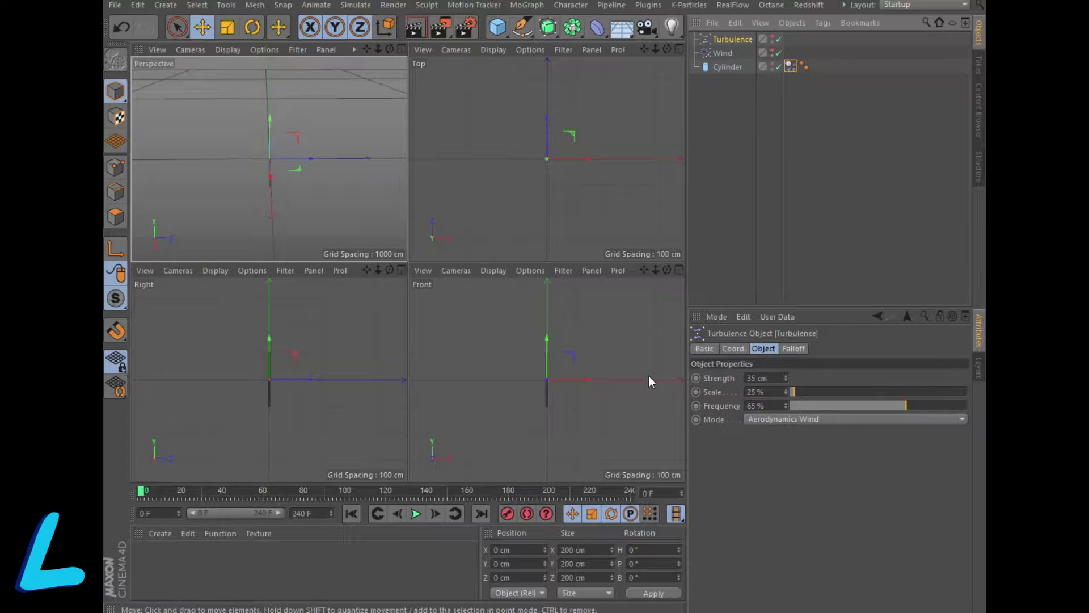
Step: In the maximized Front view, move the cylinder's axis down to its base
left_click(679, 270)
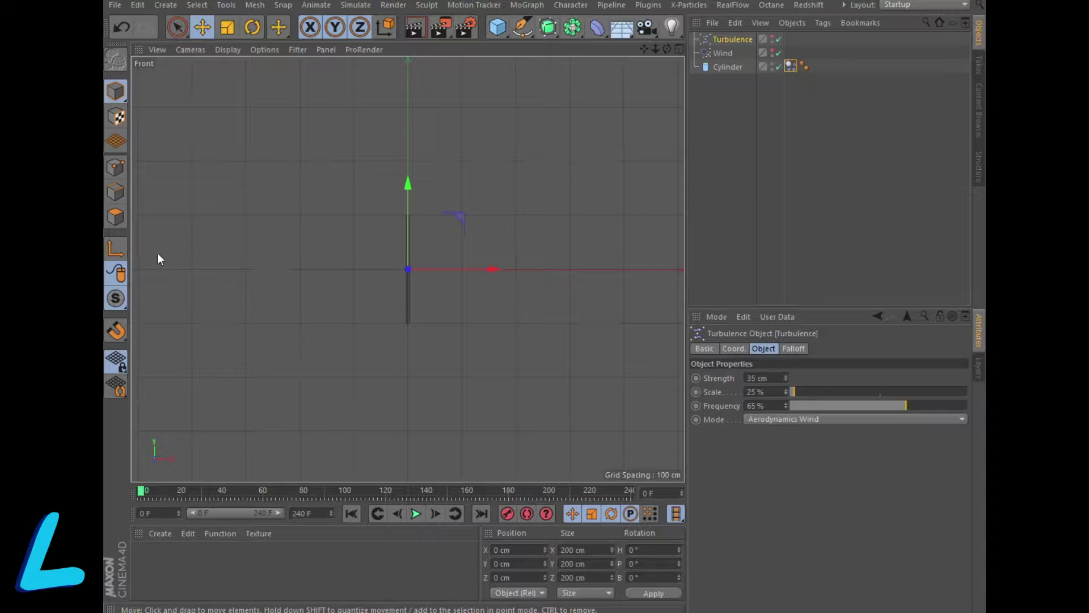
left_click(119, 244)
left_click_drag(407, 183, 409, 236)
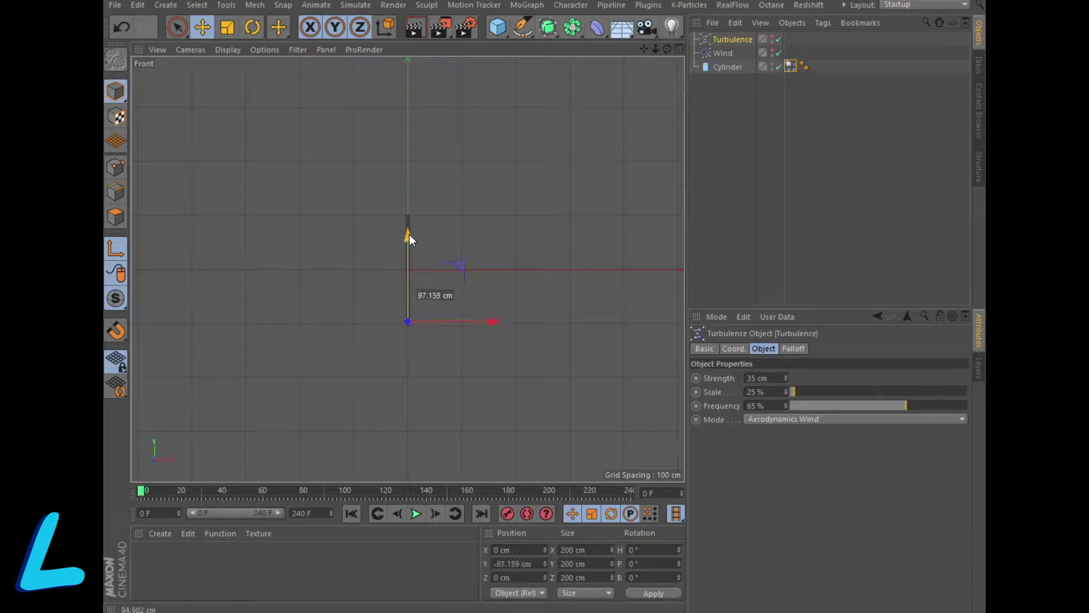
left_click(116, 249)
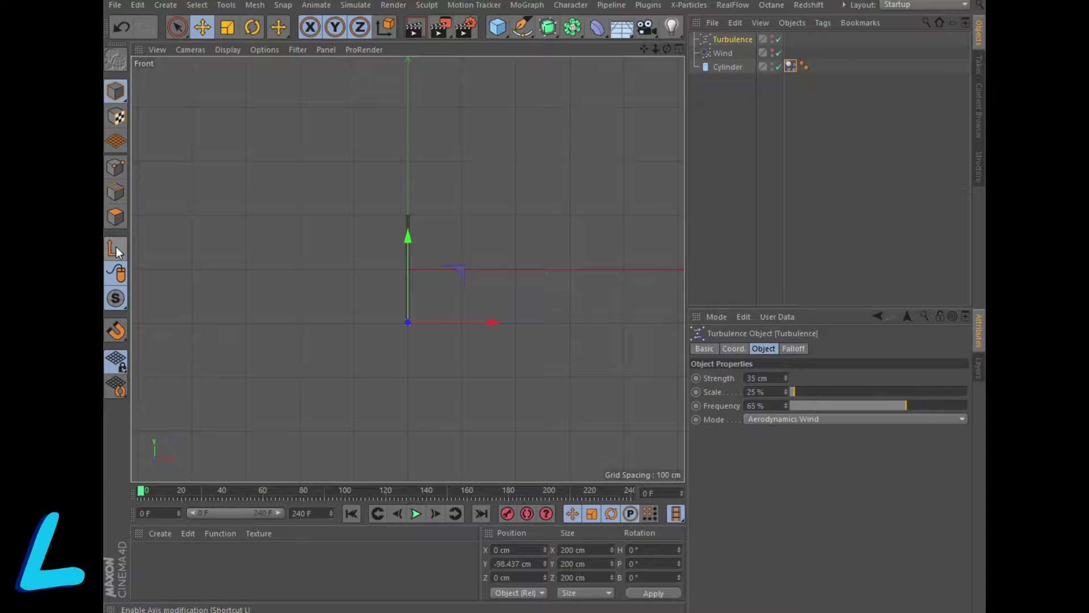
left_click(680, 49)
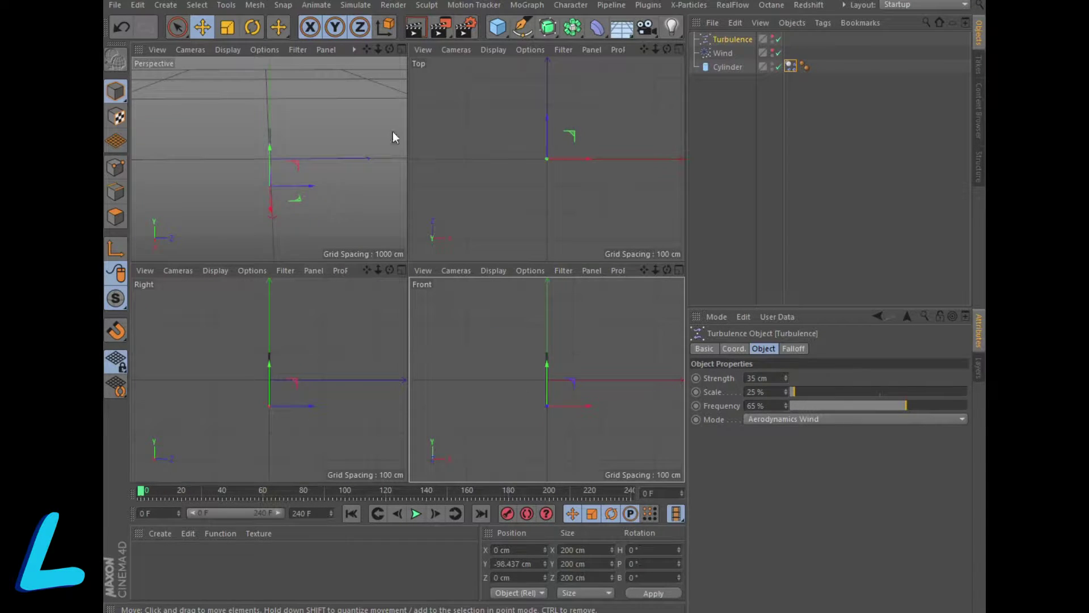
Step: Preview the animation in Perspective past frame 50, then rewind to frame 0
left_click(402, 49)
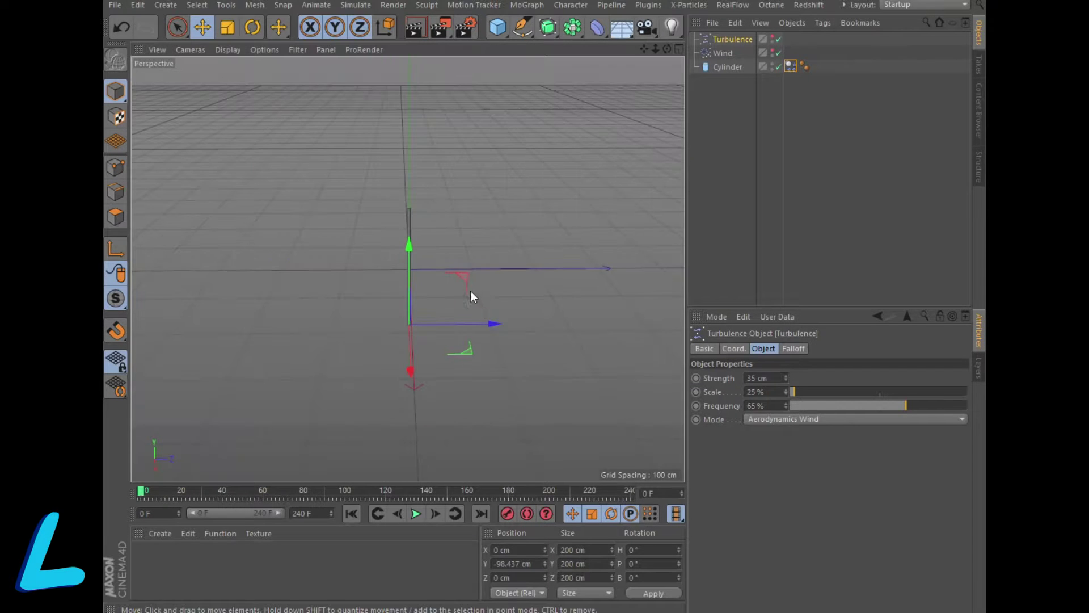
left_click(417, 515)
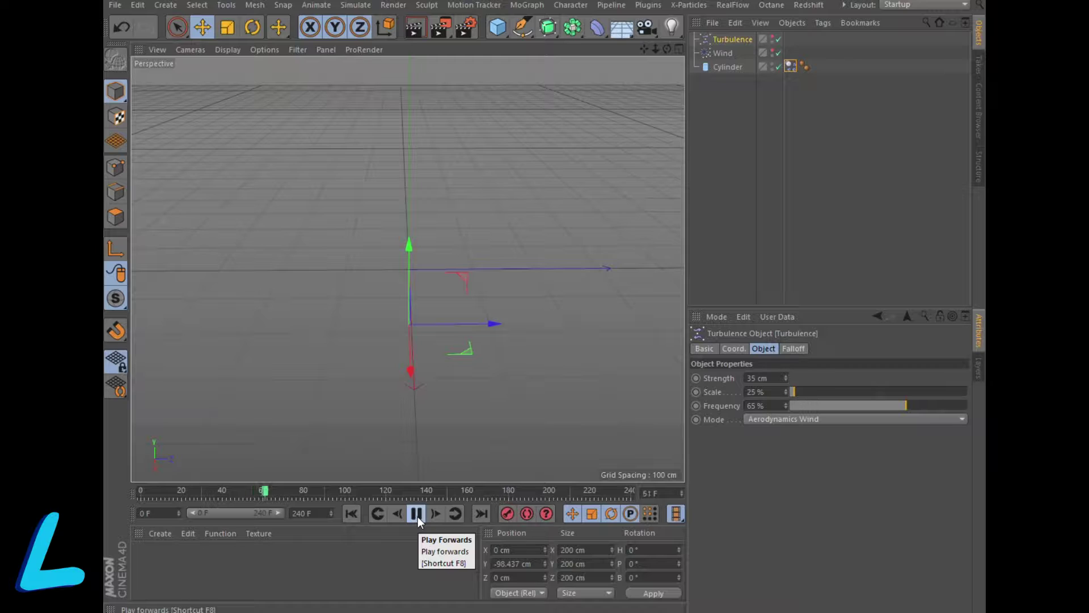
left_click(417, 515)
left_click(351, 513)
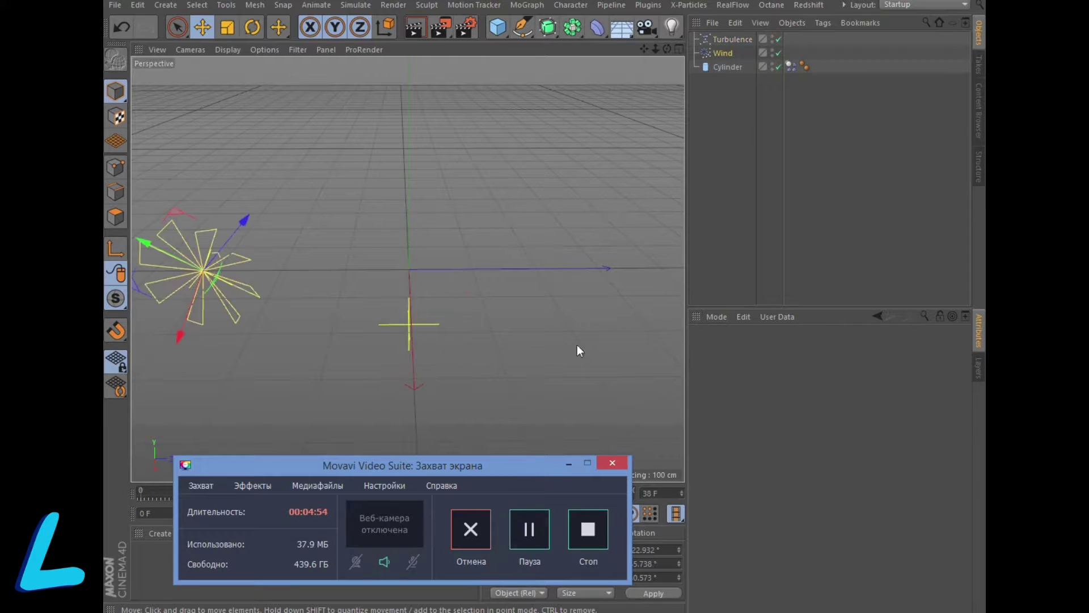
Step: Add a Vibrate tag to the Wind object
left_click(717, 52)
right_click(717, 52)
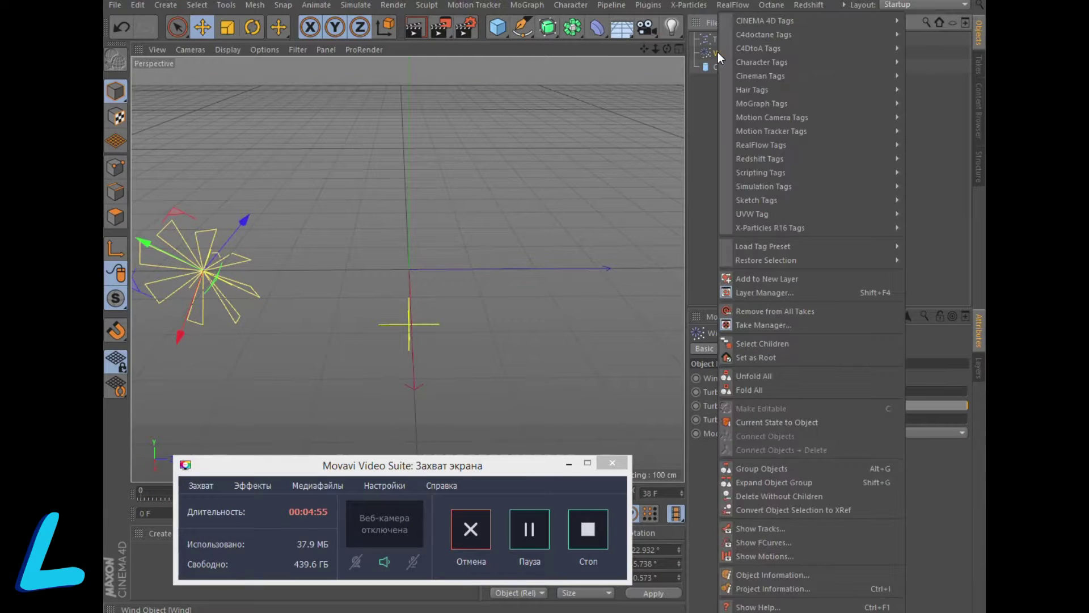
mouse_move(764, 20)
left_click(649, 393)
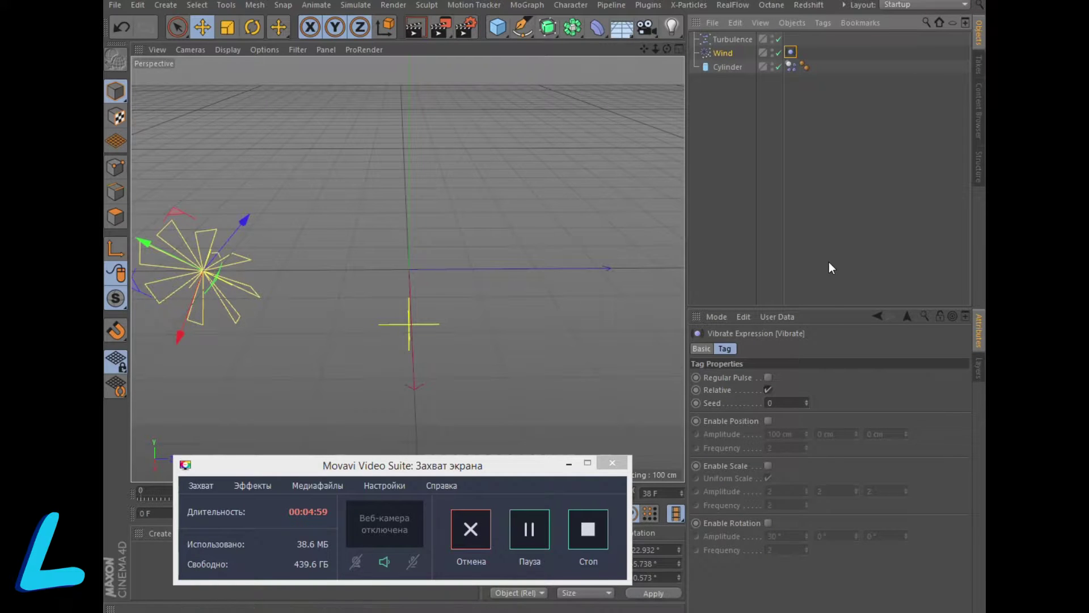
Step: Set the Wind's Turbulence Scale to 100 % and preview the animation to frame 36
left_click(532, 529)
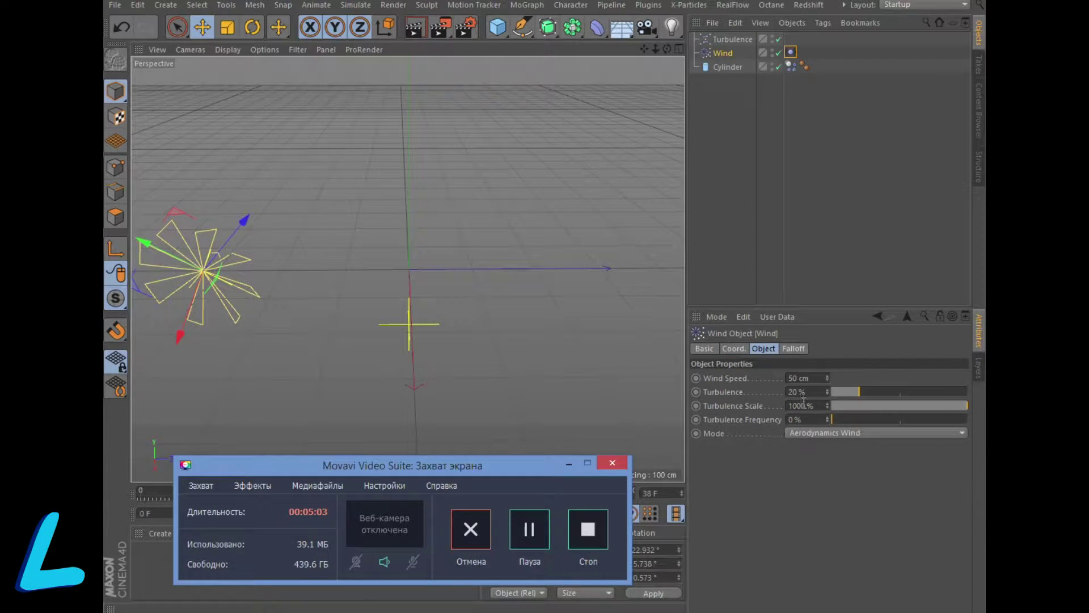
left_click(803, 404)
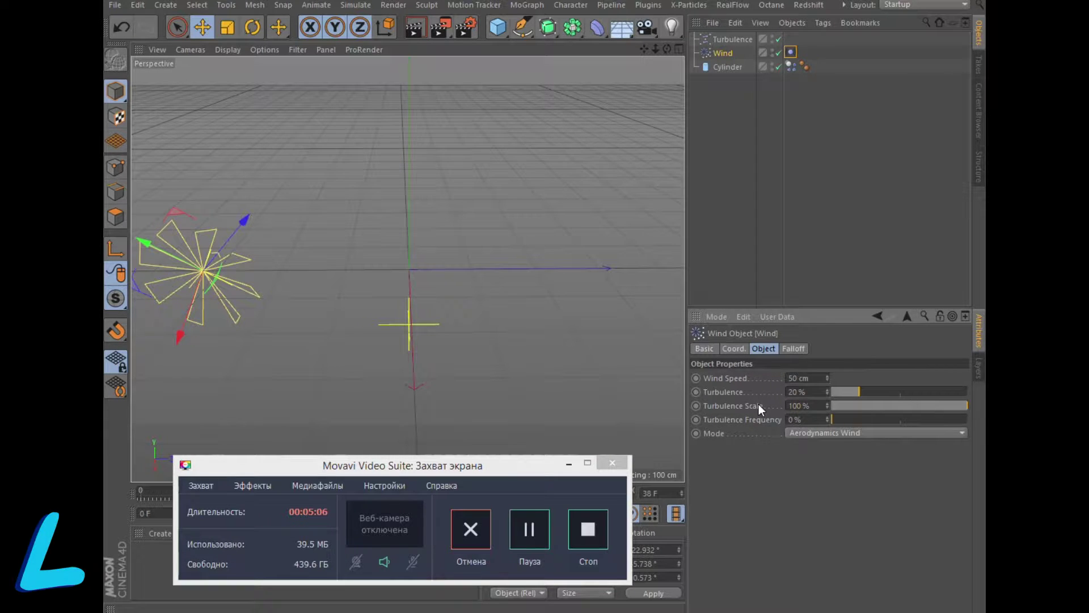
key("Return")
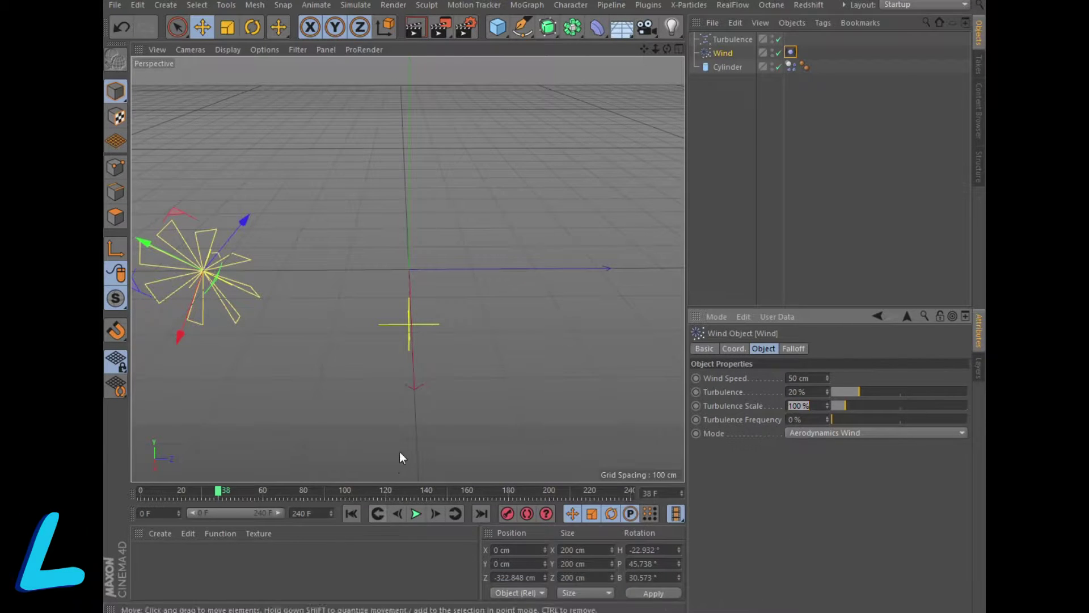
left_click(351, 513)
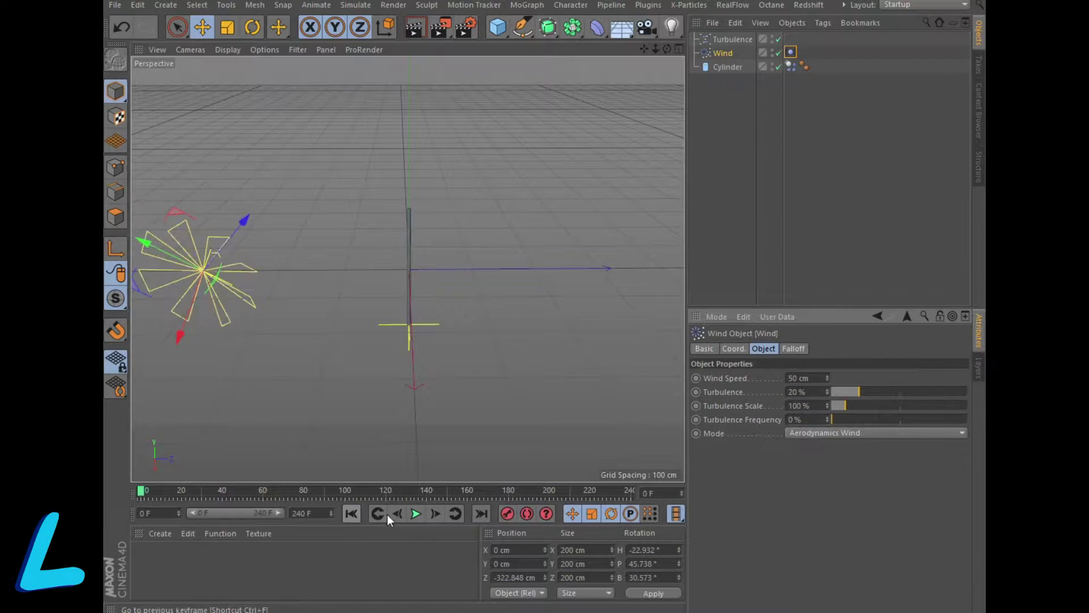
left_click(418, 512)
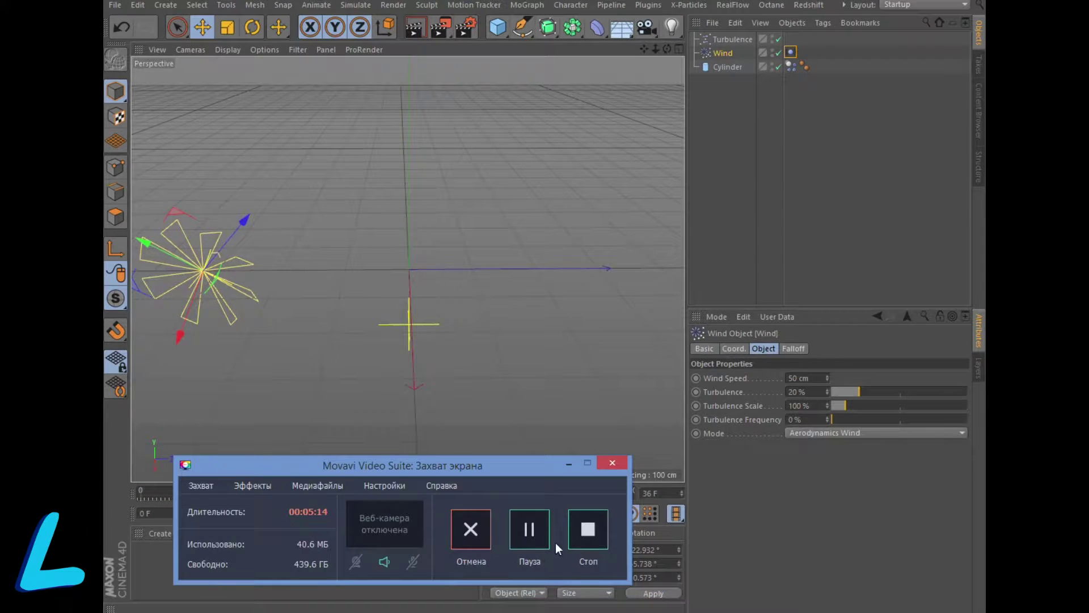
left_click(529, 529)
left_click(728, 67)
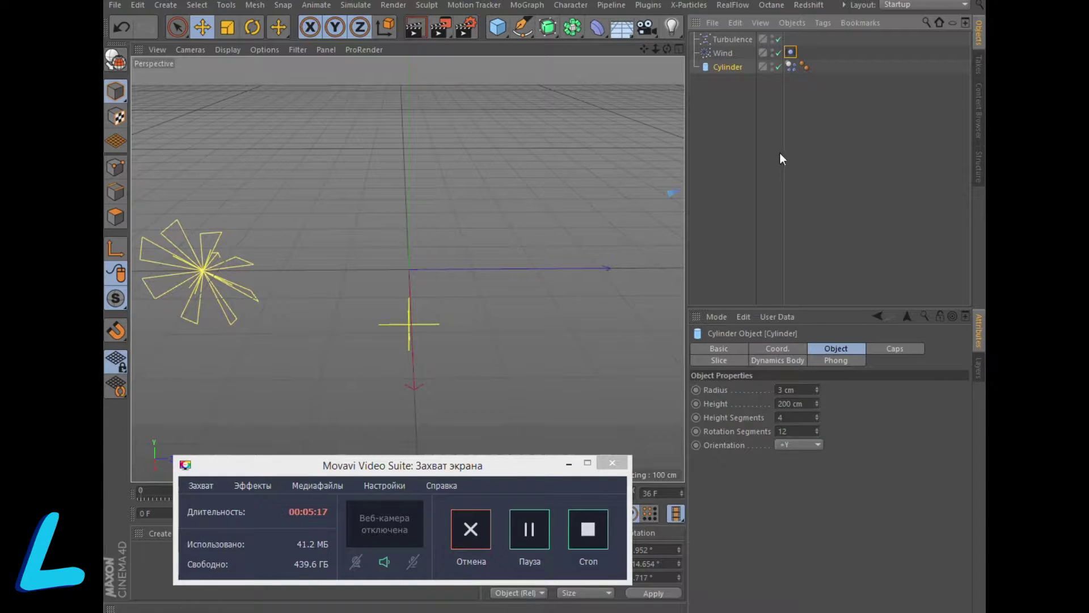
Step: Rename Cylinder to 'fragment' and set the Turbulence and Wind editor visibility off
double_click(726, 67)
type("fragment")
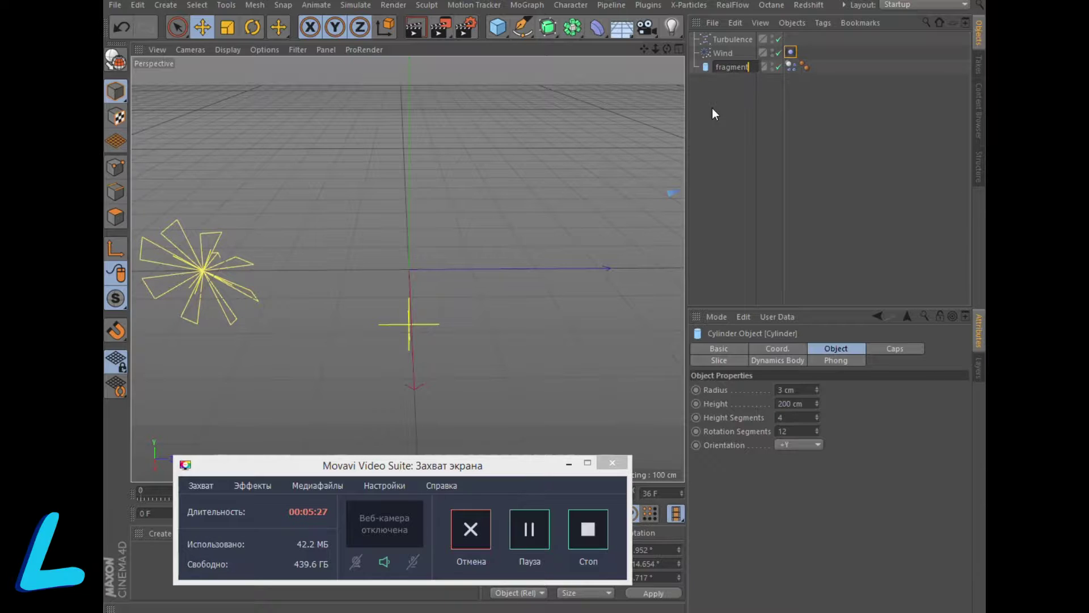
key("Return")
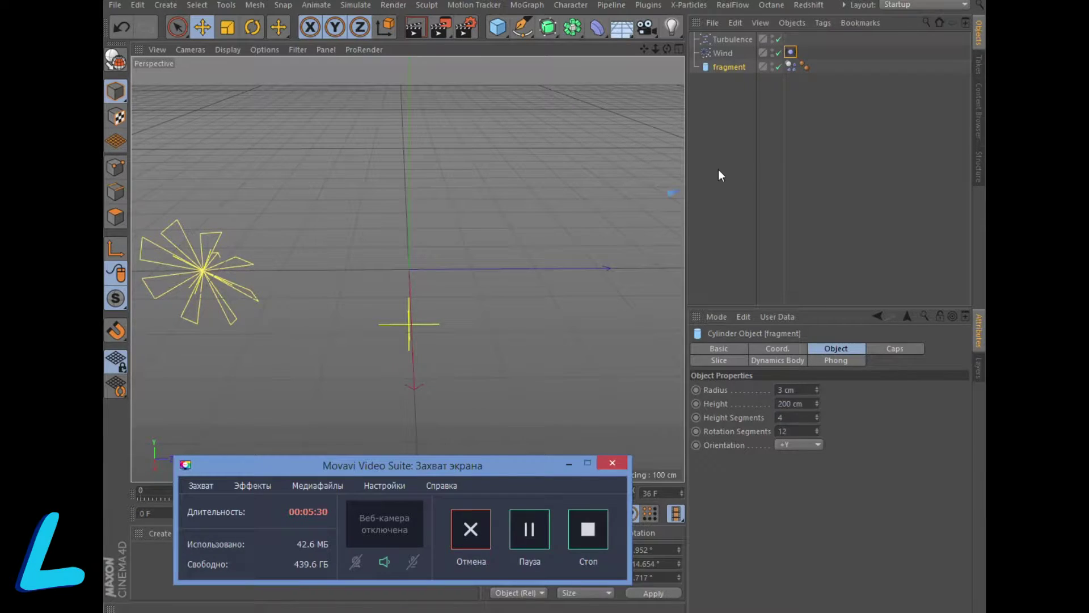
left_click(771, 37)
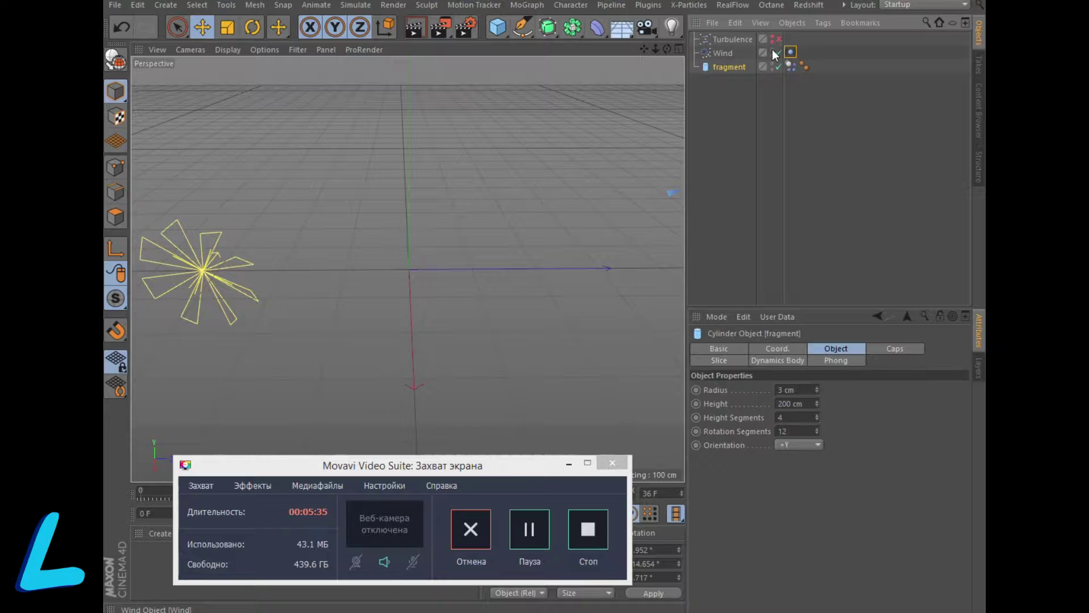
left_click(772, 51)
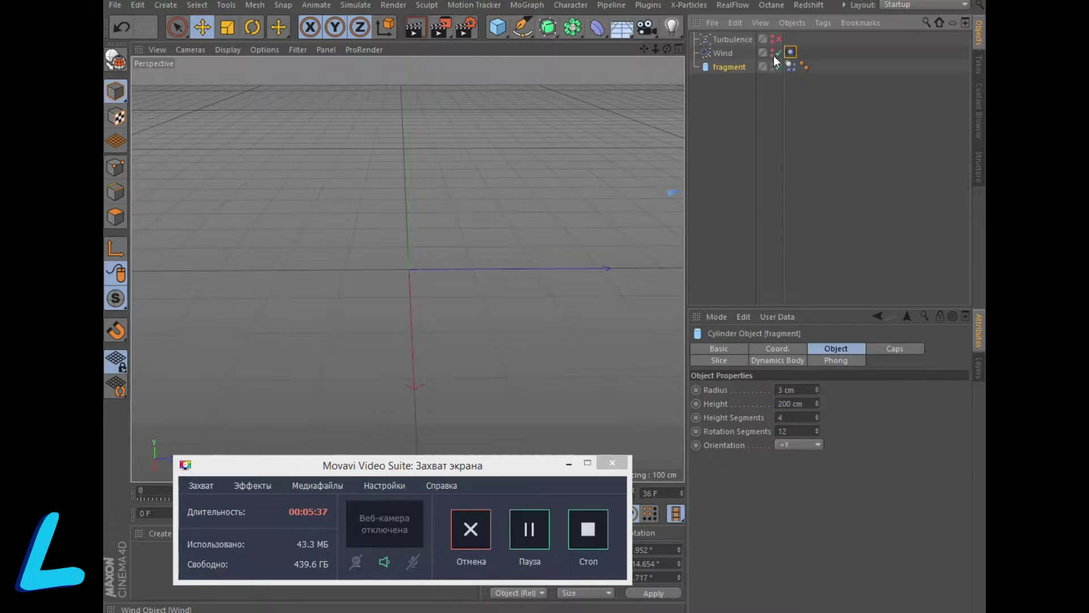
Step: Toggle the Wind object's visibility and select the fragment stem
left_click(569, 464)
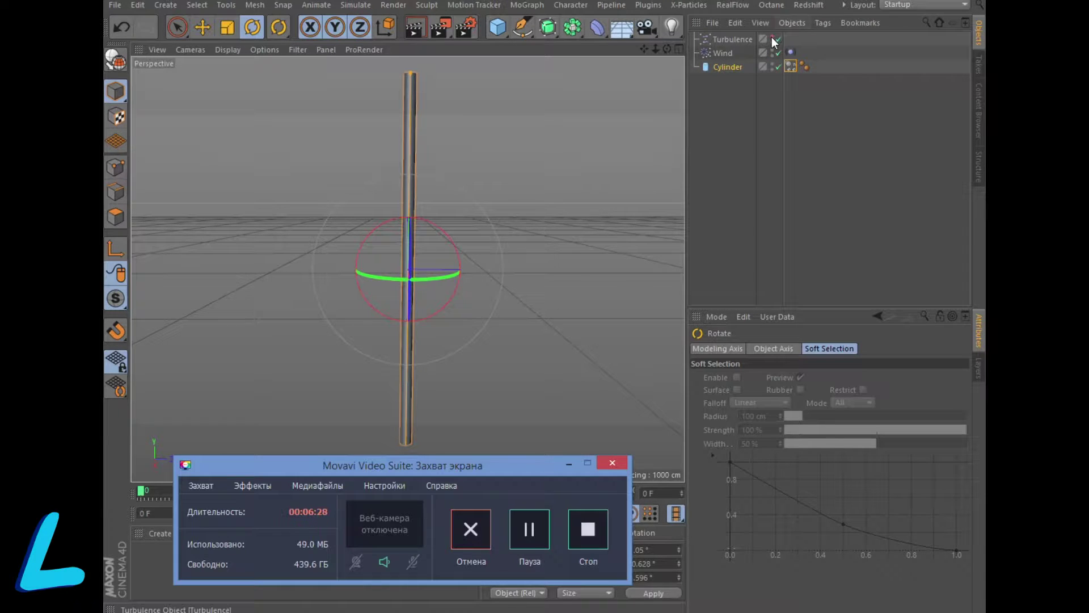
left_click(771, 50)
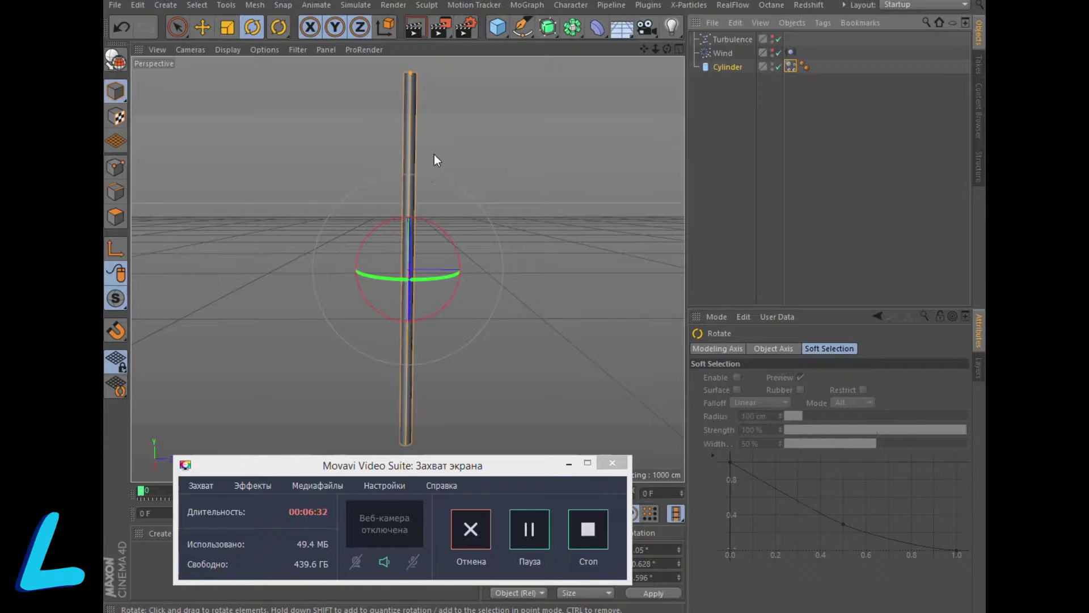
left_click(567, 462)
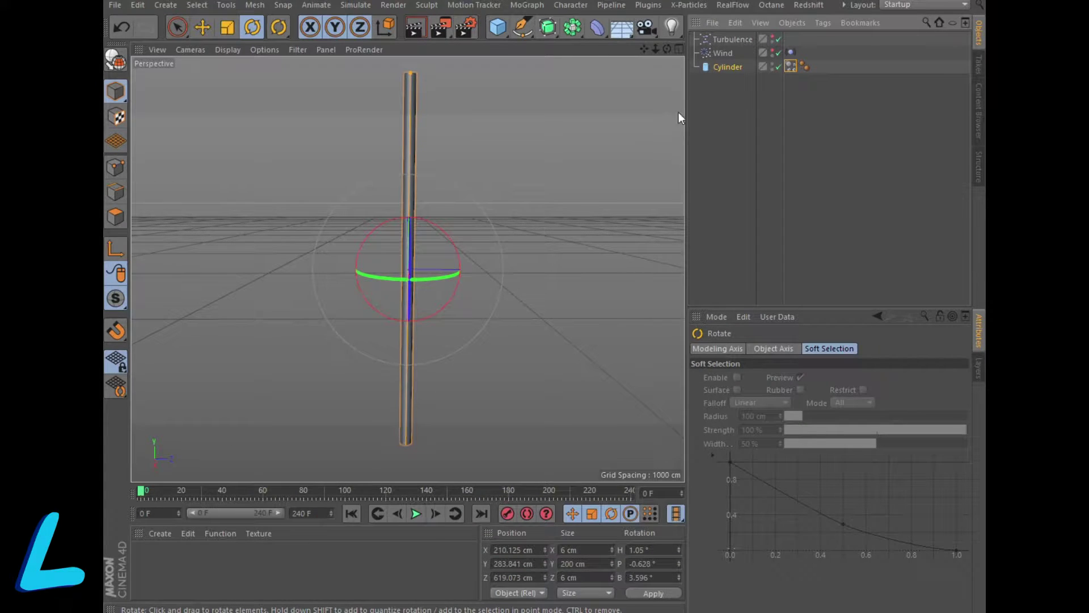
left_click(723, 67)
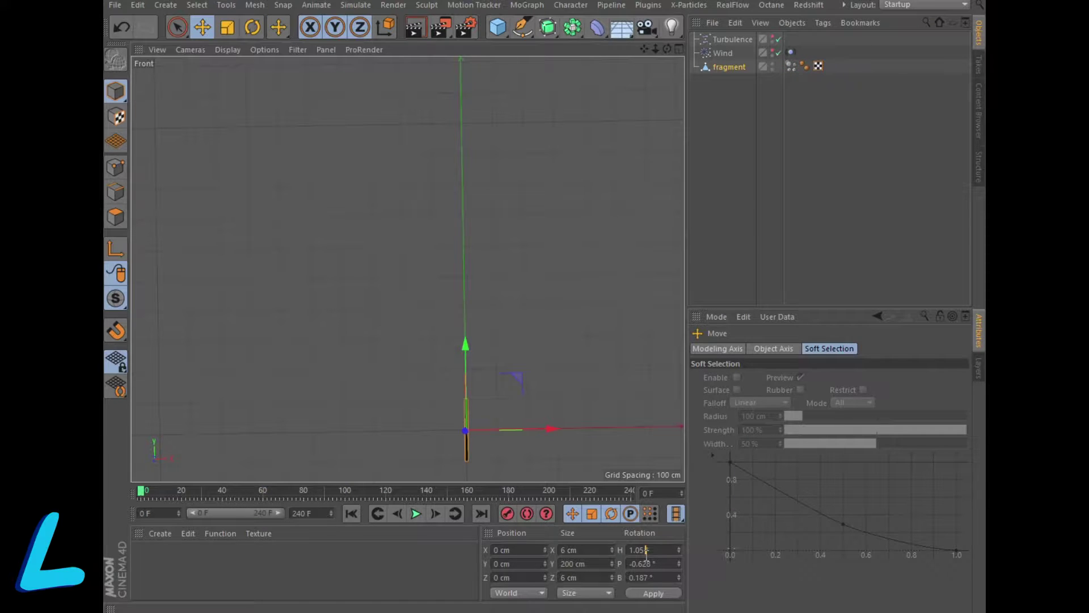
Step: Set the fragment's rotation H, P and B to 0° and apply it
double_click(646, 550)
type("0")
double_click(641, 563)
type("0")
double_click(633, 577)
type("0")
left_click(652, 592)
left_click_drag(648, 50, 567, 243)
left_click_drag(546, 308, 536, 162)
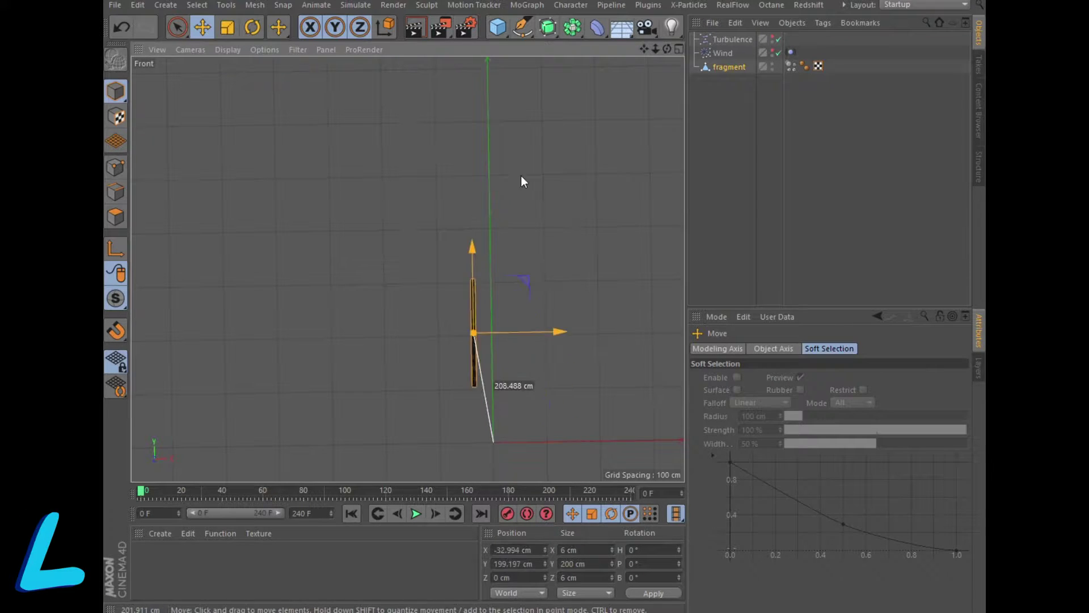
Step: Undo the stray move and drag the fragment's axis down to its base at Y -100.565 cm
left_click(116, 27)
mouse_move(655, 48)
left_mouse_down()
mouse_move(686, 54)
mouse_move(584, 17)
left_mouse_up()
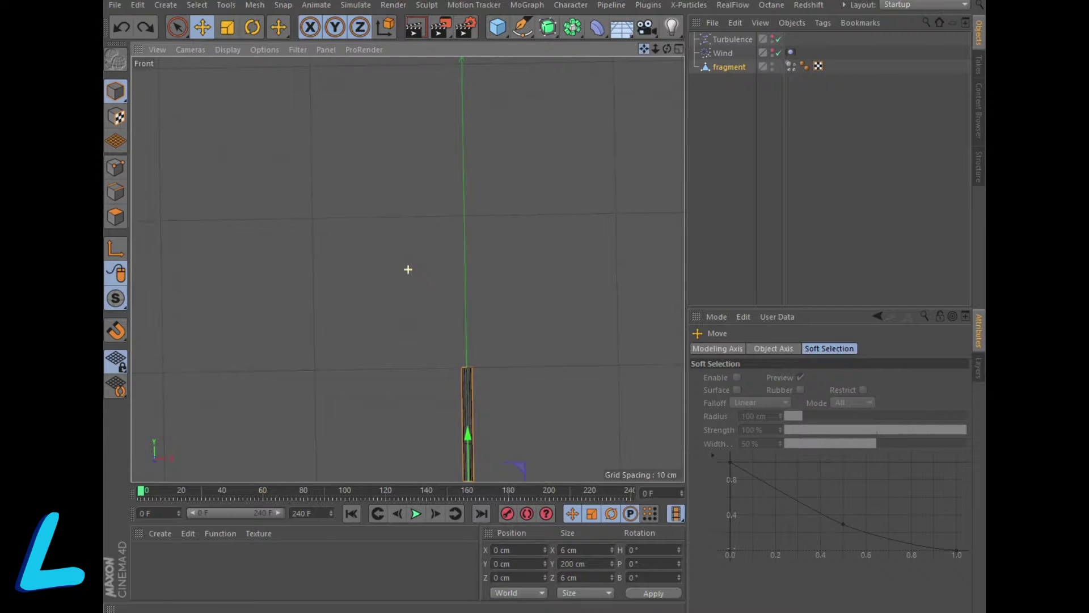
left_click_drag(408, 269, 631, 97)
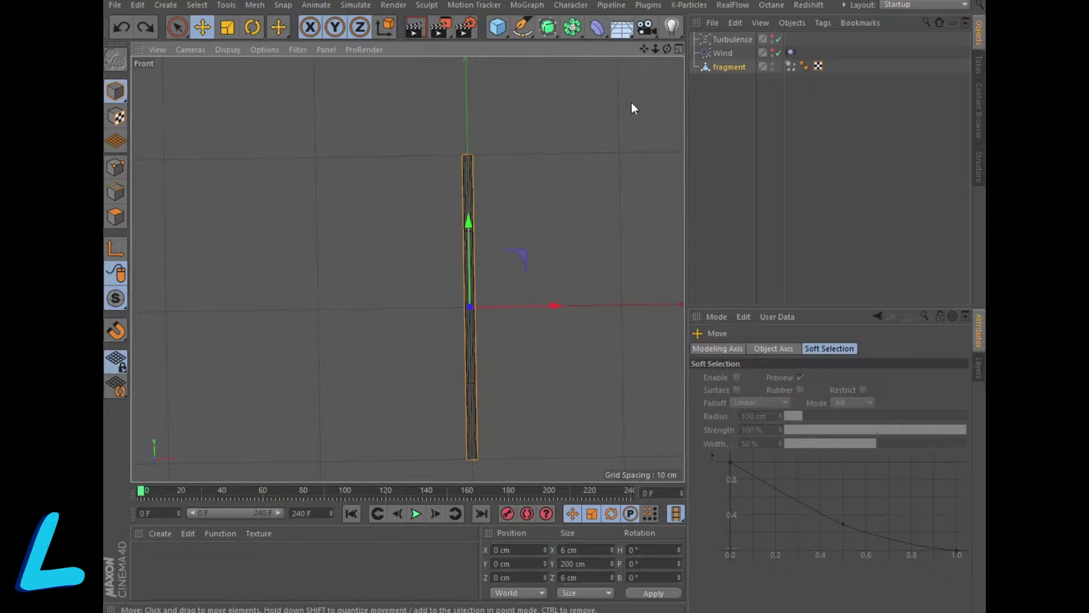
mouse_move(643, 49)
left_mouse_down()
mouse_move(408, 268)
mouse_move(419, 267)
left_mouse_up()
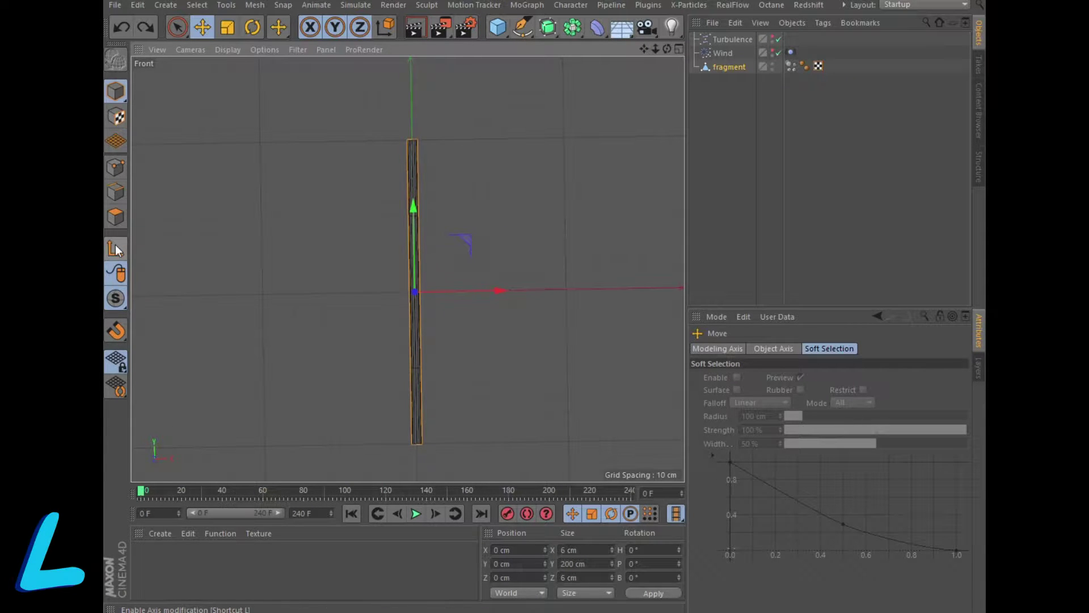
left_click_drag(414, 209, 433, 362)
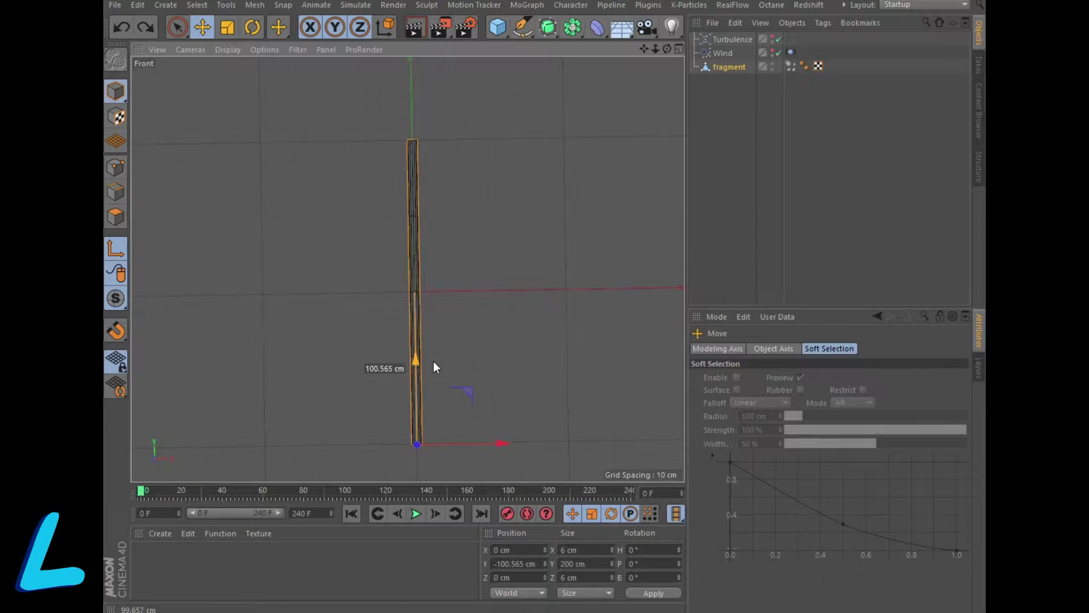
left_click_drag(433, 368, 433, 367)
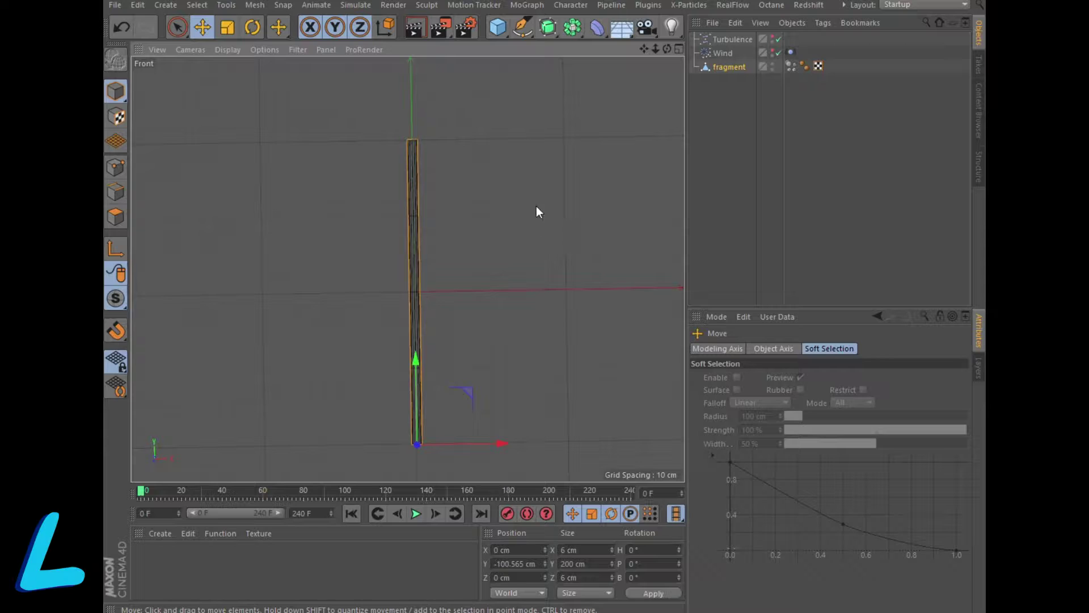
left_click_drag(669, 47, 407, 268)
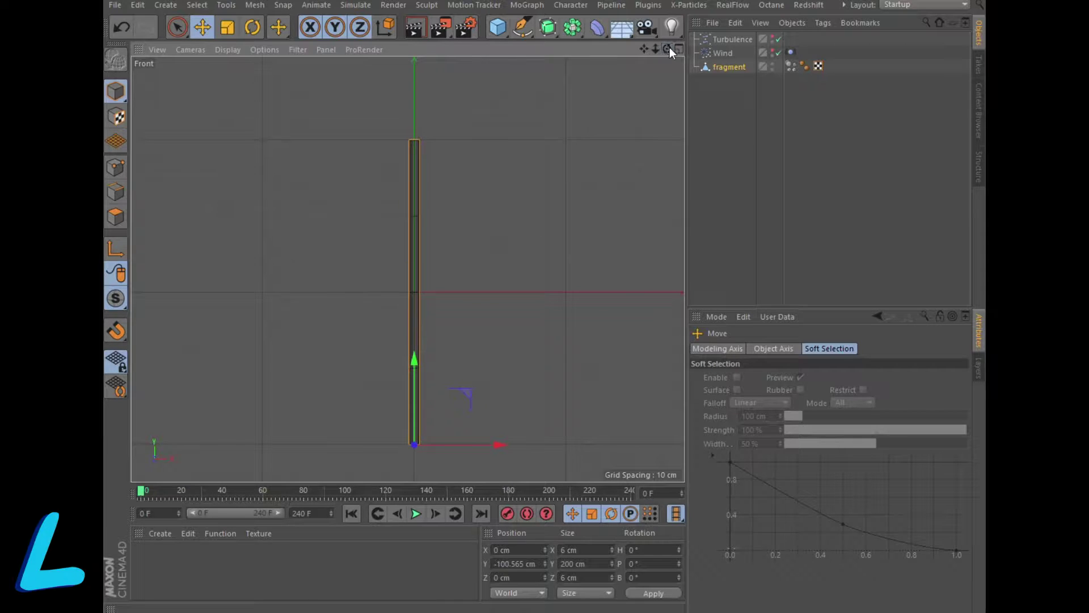
left_click(180, 29)
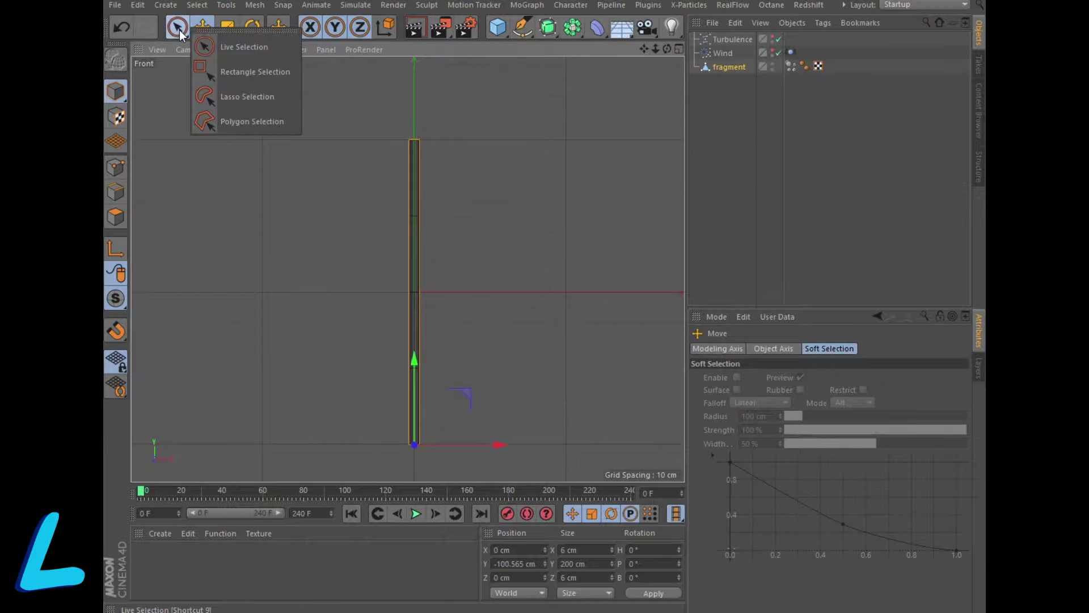
Step: In Points mode, box-select the fragment's bottom point ring at Y -100 cm, then show four views
left_click(111, 168)
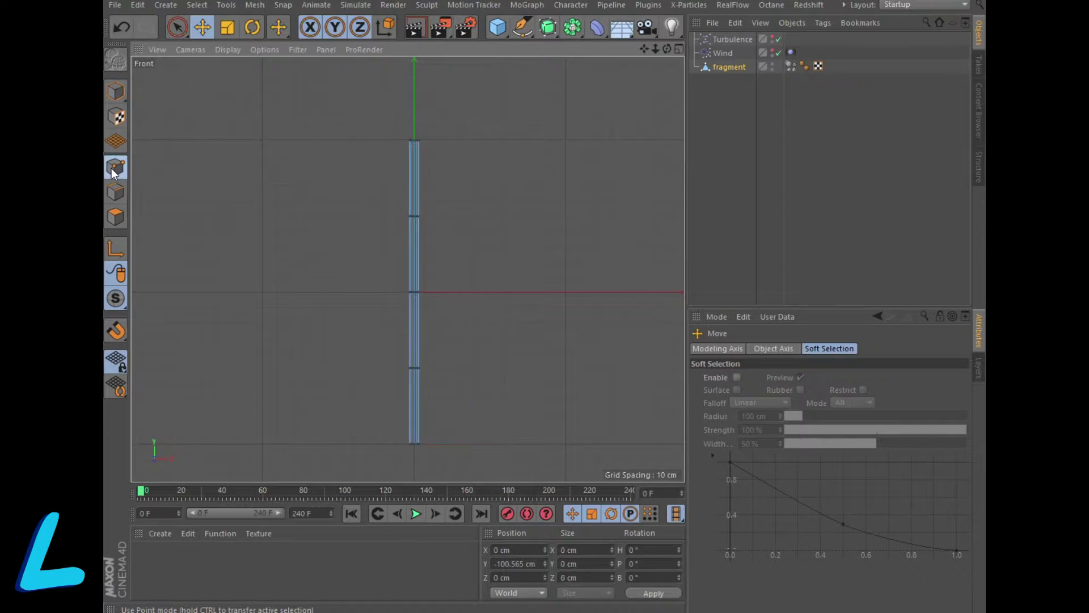
left_click(178, 29)
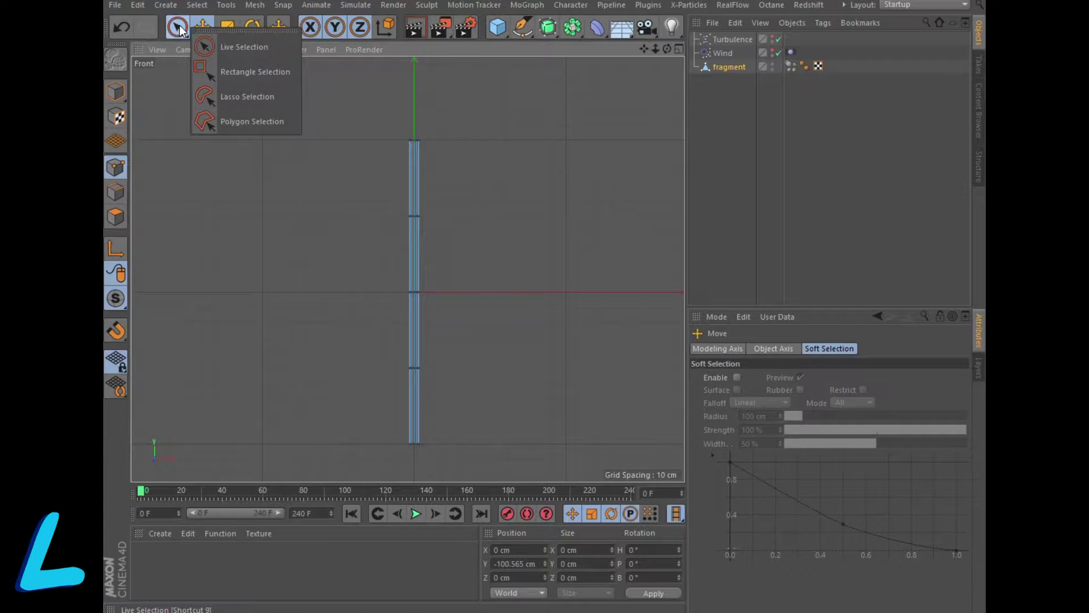
left_click(201, 67)
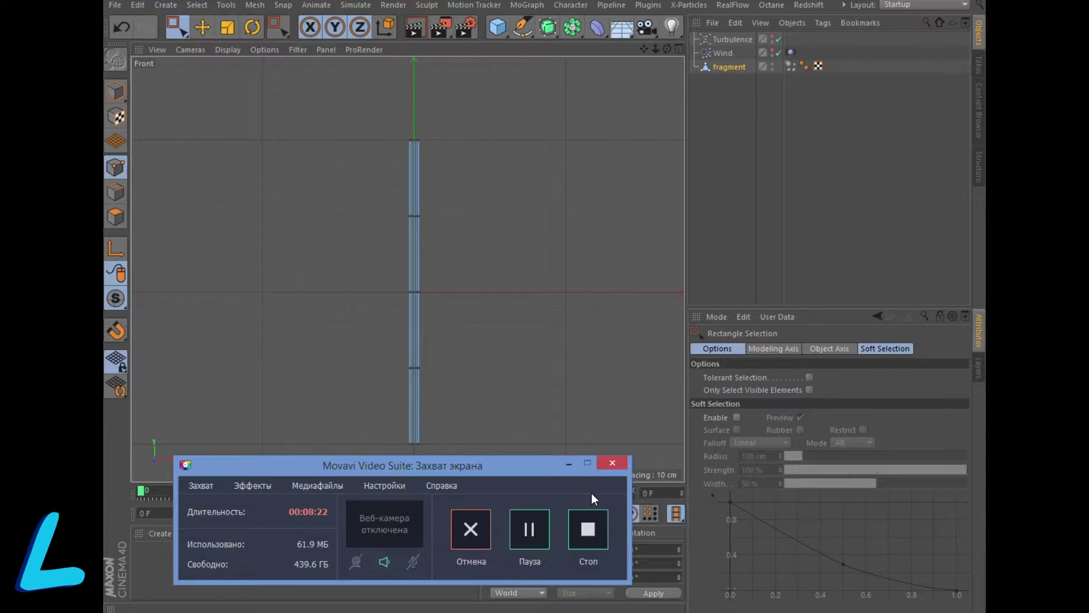
left_click(569, 465)
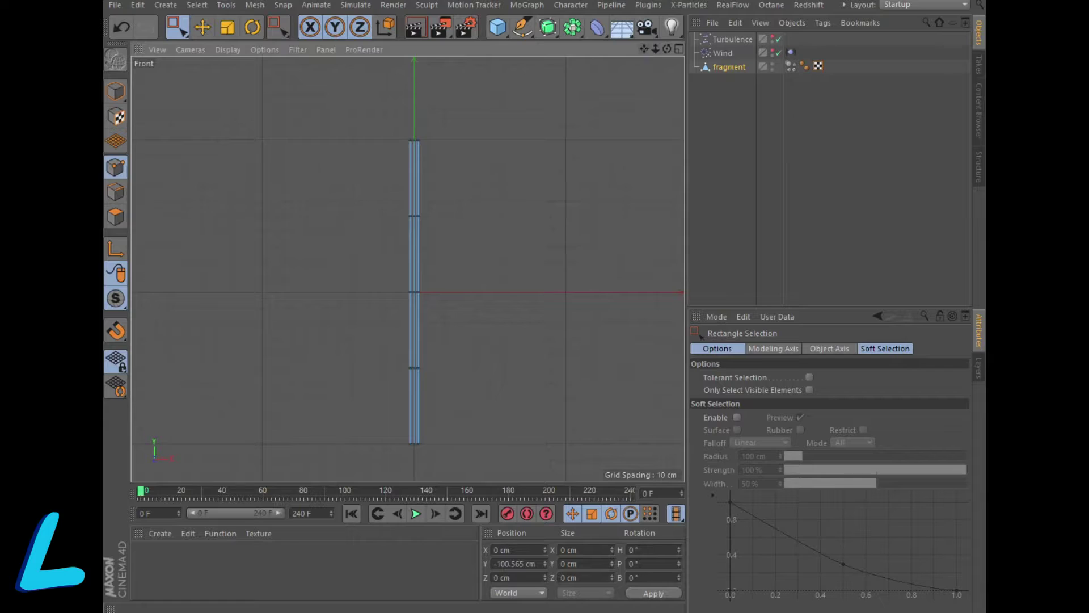
left_click_drag(645, 48, 651, 29)
scroll(570, 290, "up", 2)
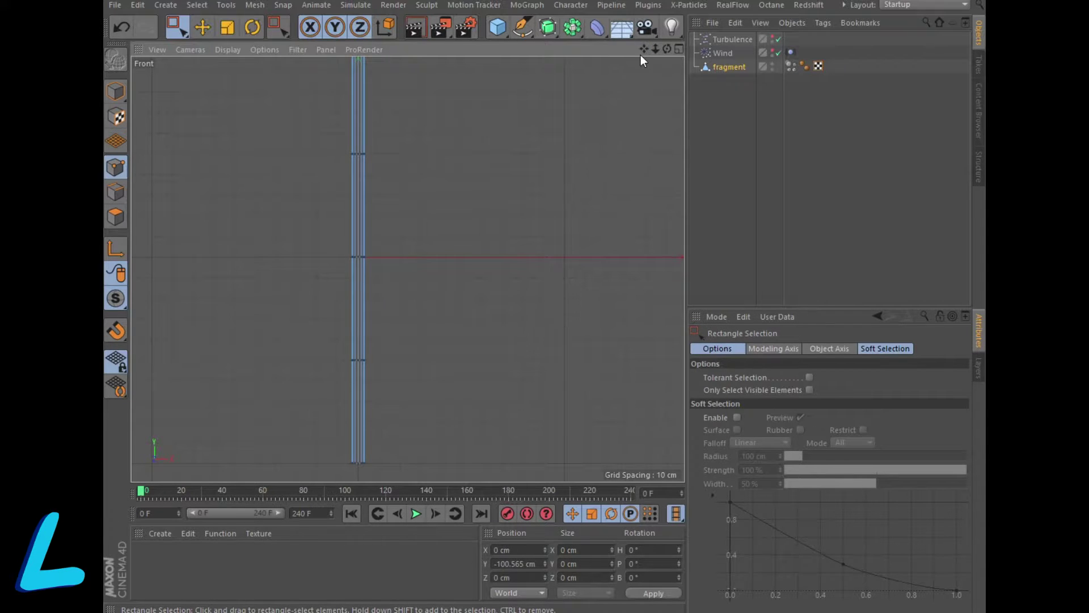
middle_click_drag(408, 268, 427, 400)
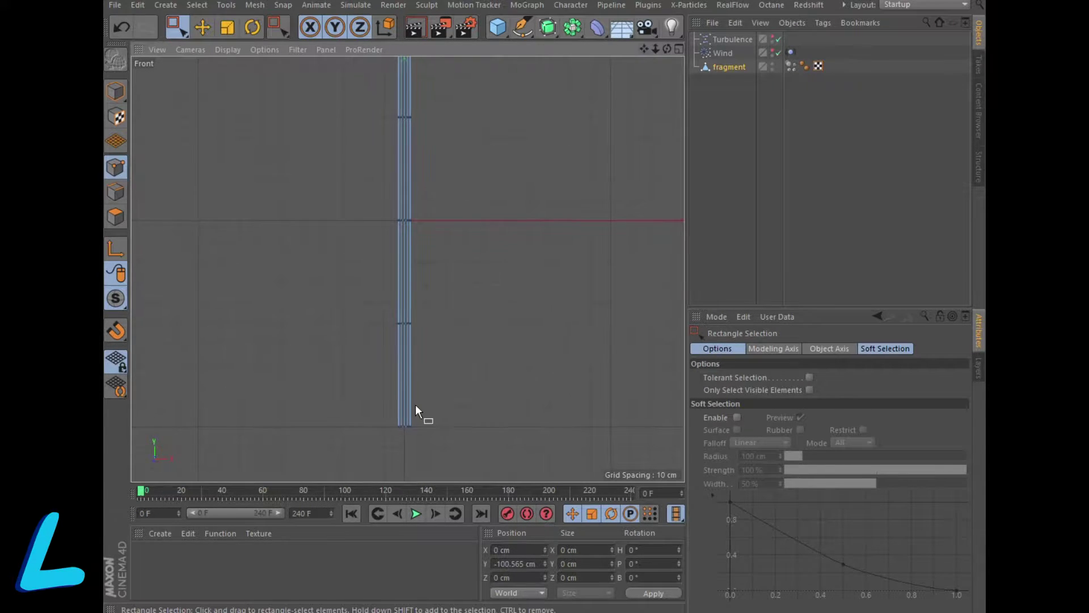
left_click_drag(373, 412, 439, 448)
left_click(679, 49)
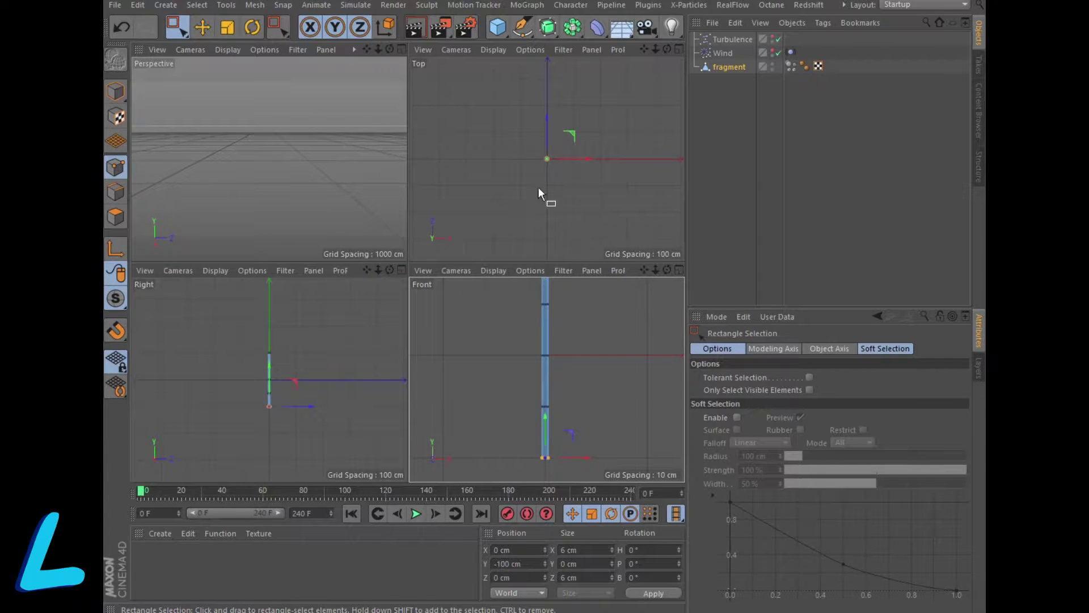
Step: In the Top view, scale the bottom point ring to about 91 %, roughly 5.06 cm wide
scroll(608, 176, "up", 5)
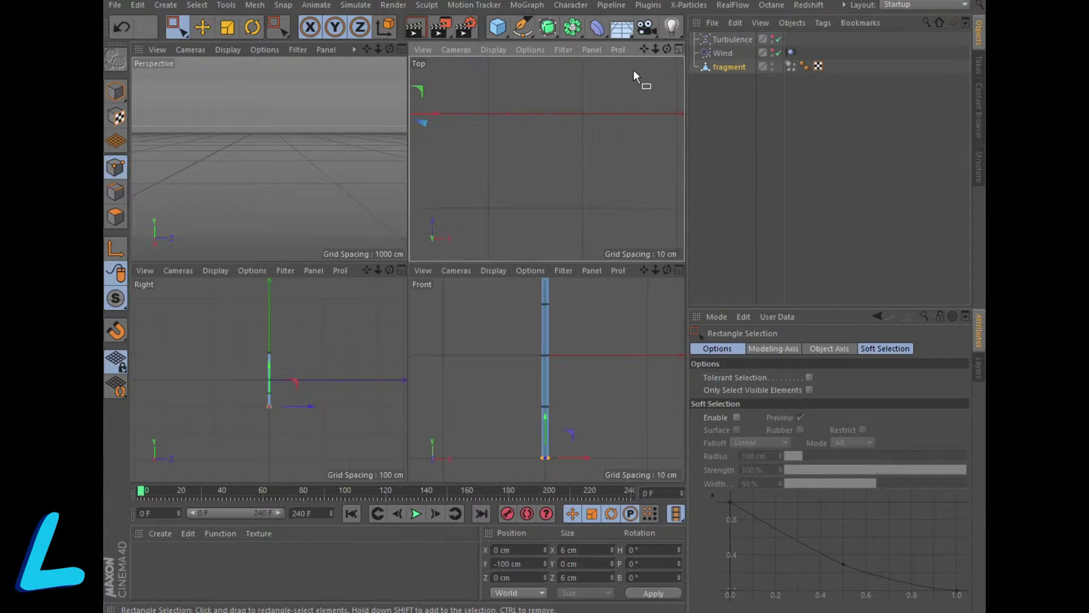
left_click_drag(640, 48, 539, 162)
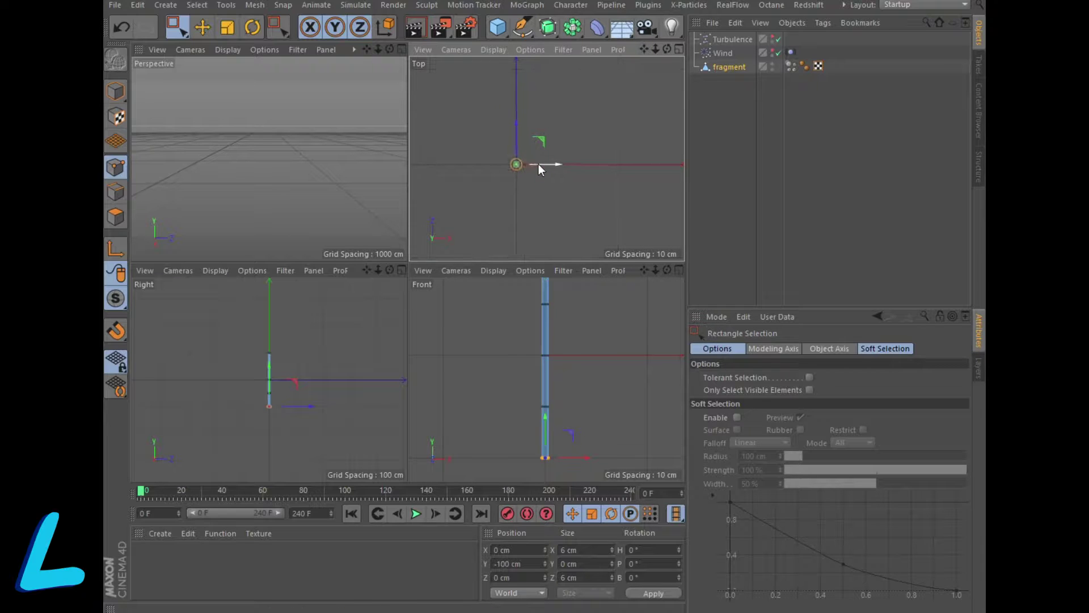
scroll(547, 160, "up", 3)
middle_click_drag(547, 160, 622, 104)
scroll(564, 183, "up", 2)
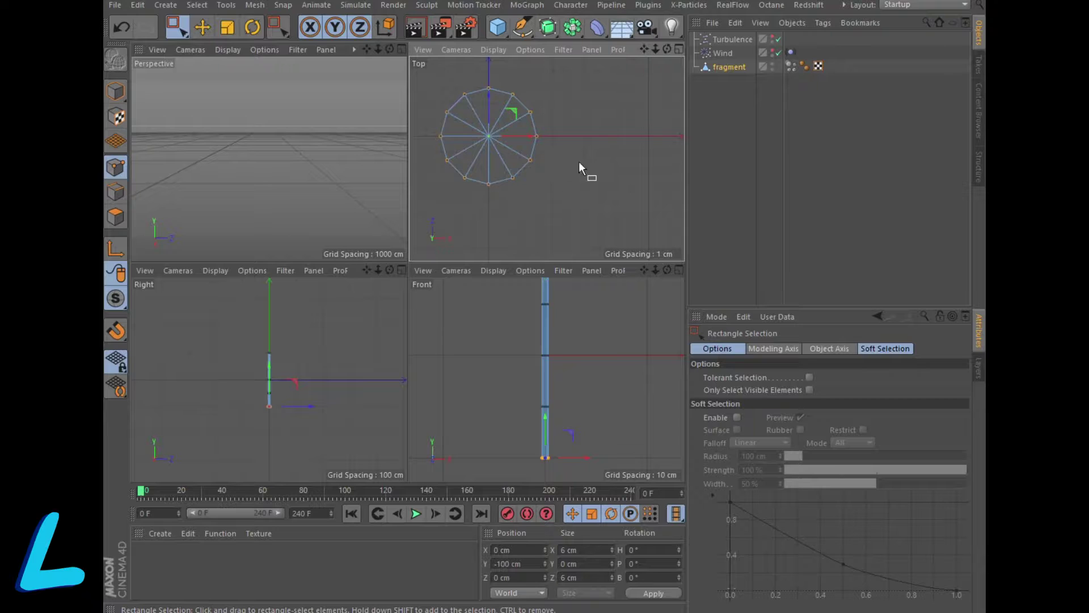
left_click_drag(643, 49, 701, 76)
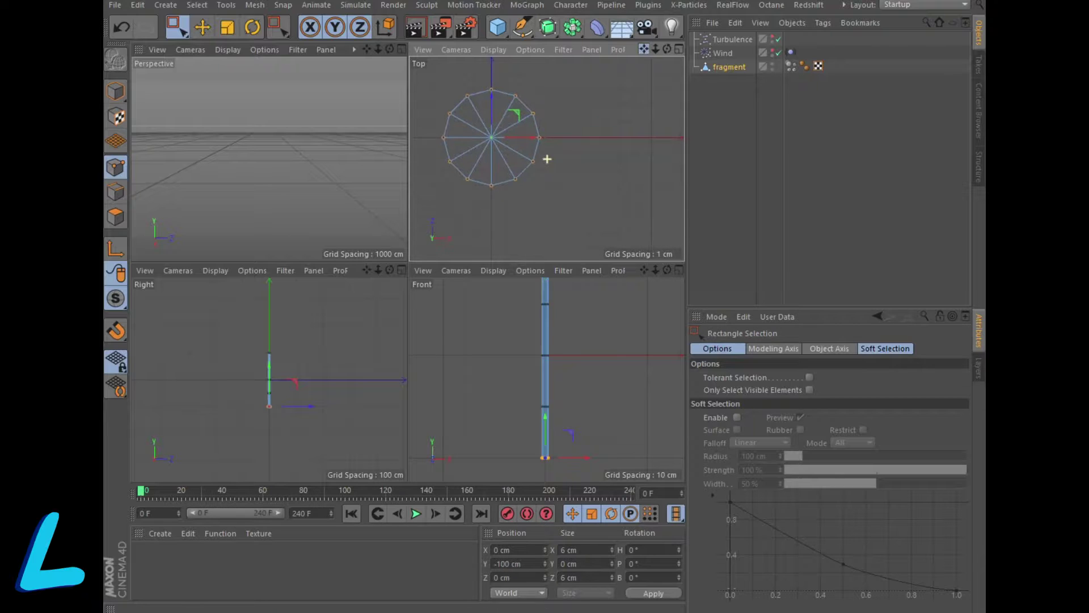
left_click(227, 28)
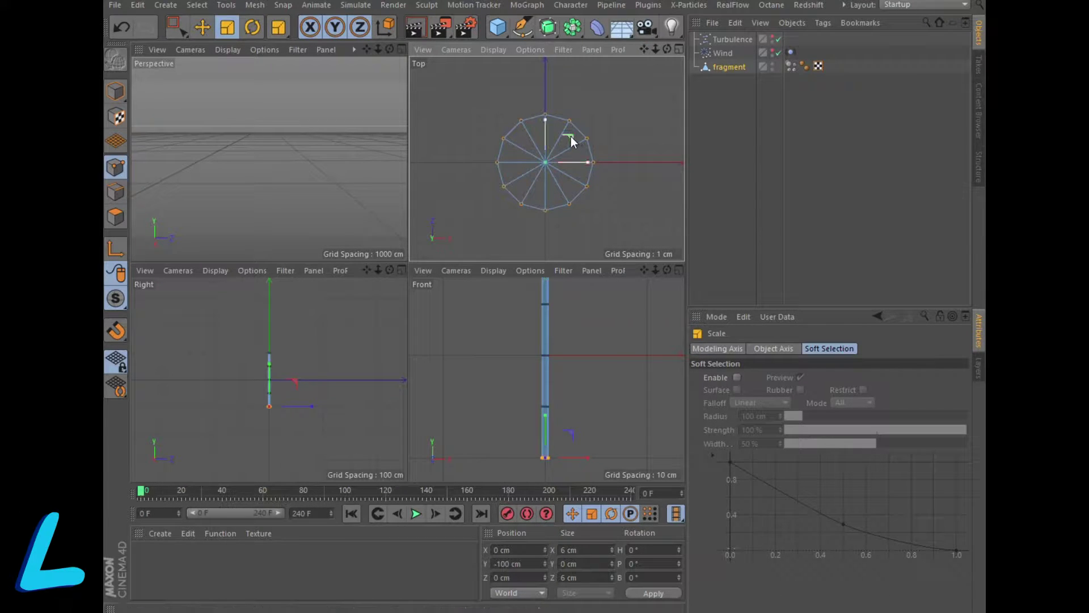
left_click_drag(572, 141, 548, 162)
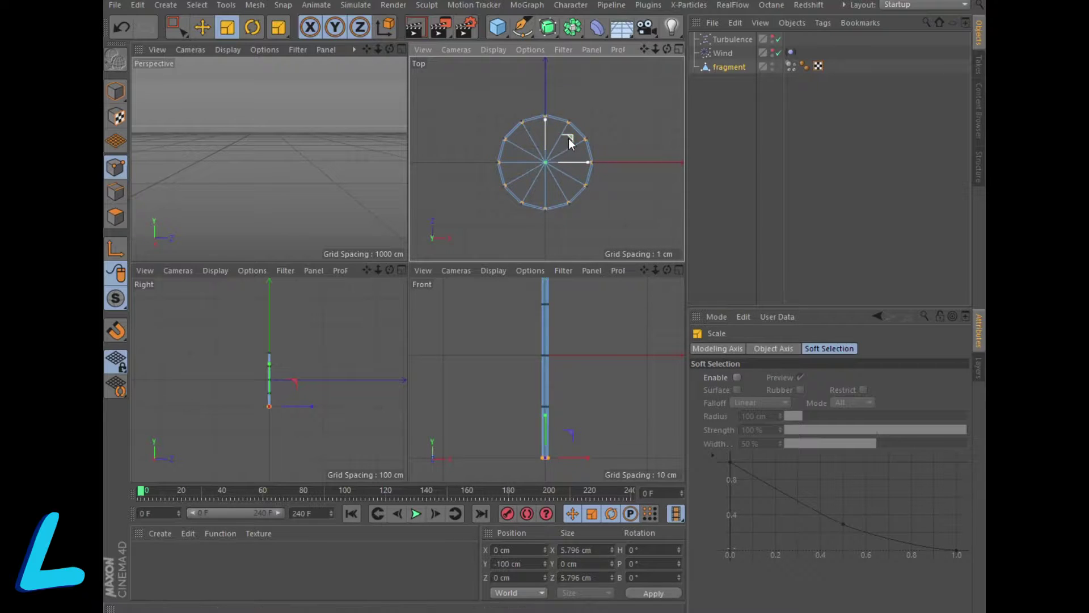
left_click_drag(572, 138, 485, 233)
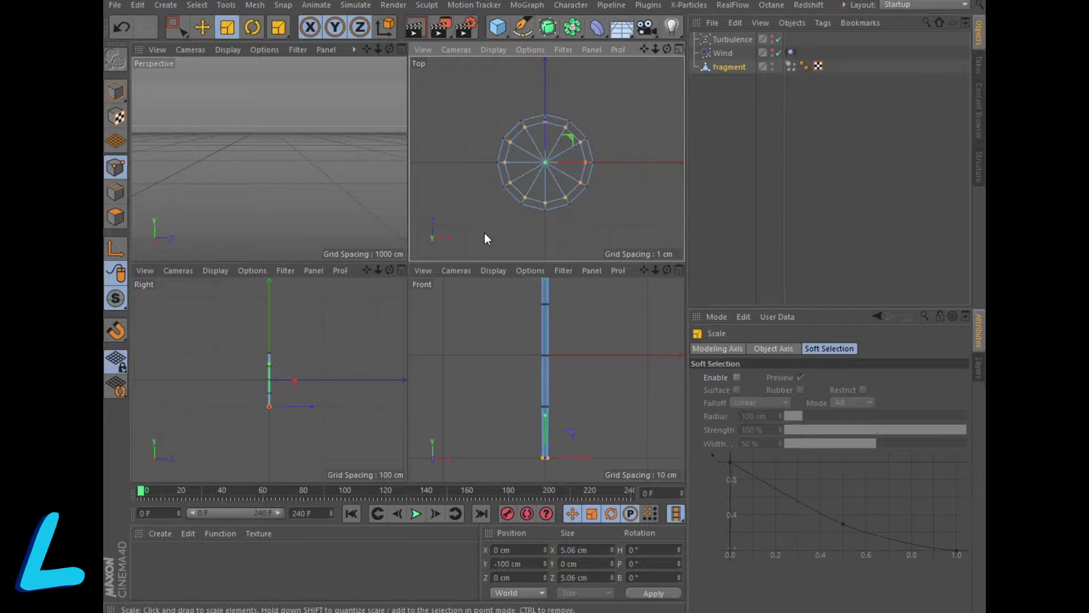
Step: In the Front view, box-select the middle point ring and lower it to Y -92.264 cm
left_click(679, 271)
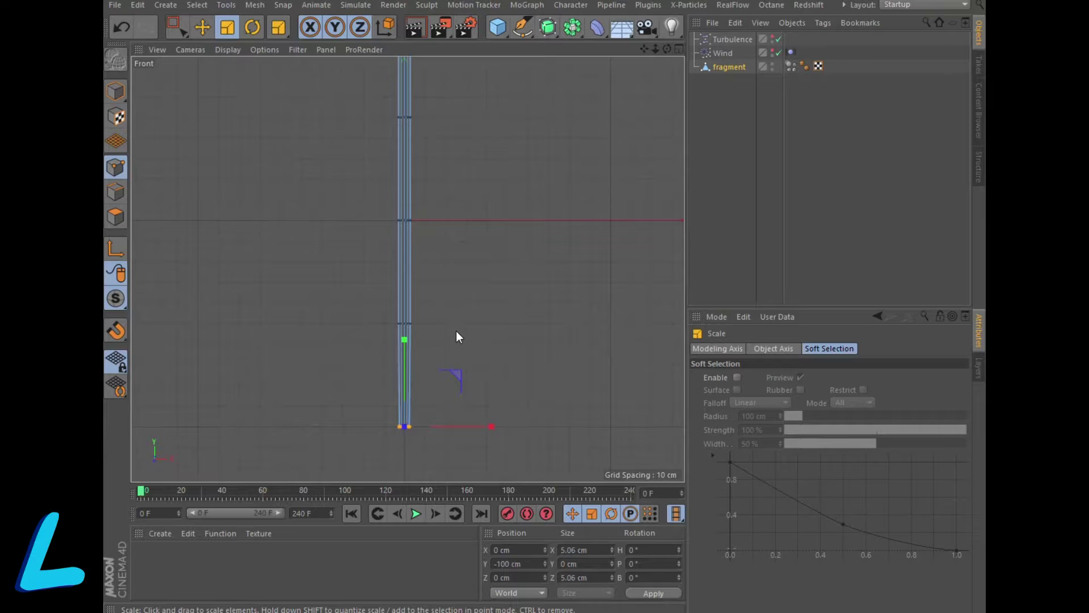
scroll(456, 331, "up", 2)
scroll(456, 331, "up", 2)
scroll(456, 335, "down", 1)
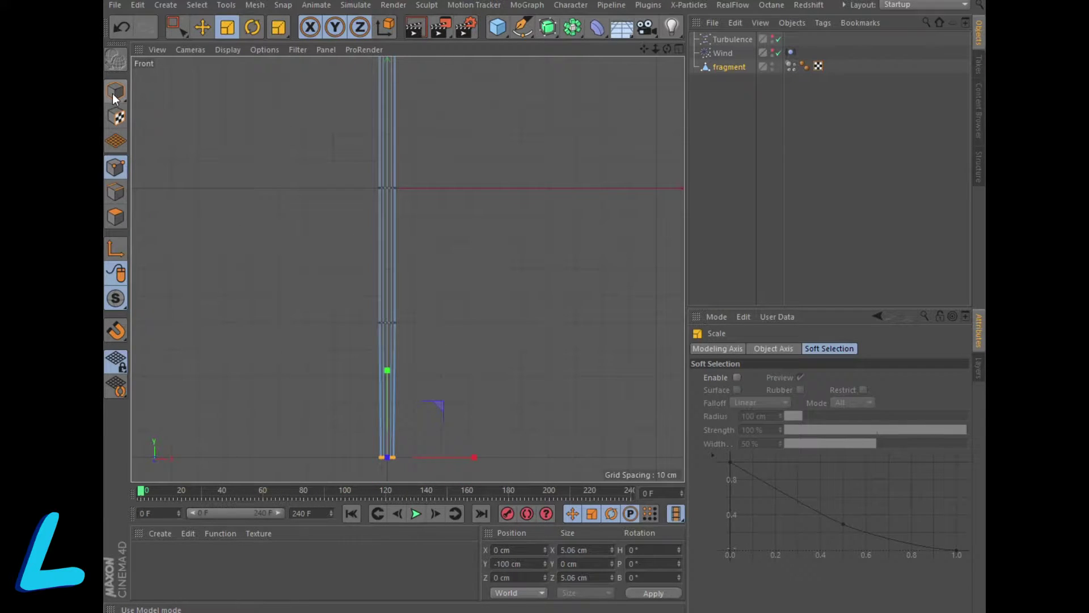
left_click(176, 29)
left_click_drag(357, 304, 450, 345)
left_click_drag(387, 244, 400, 354)
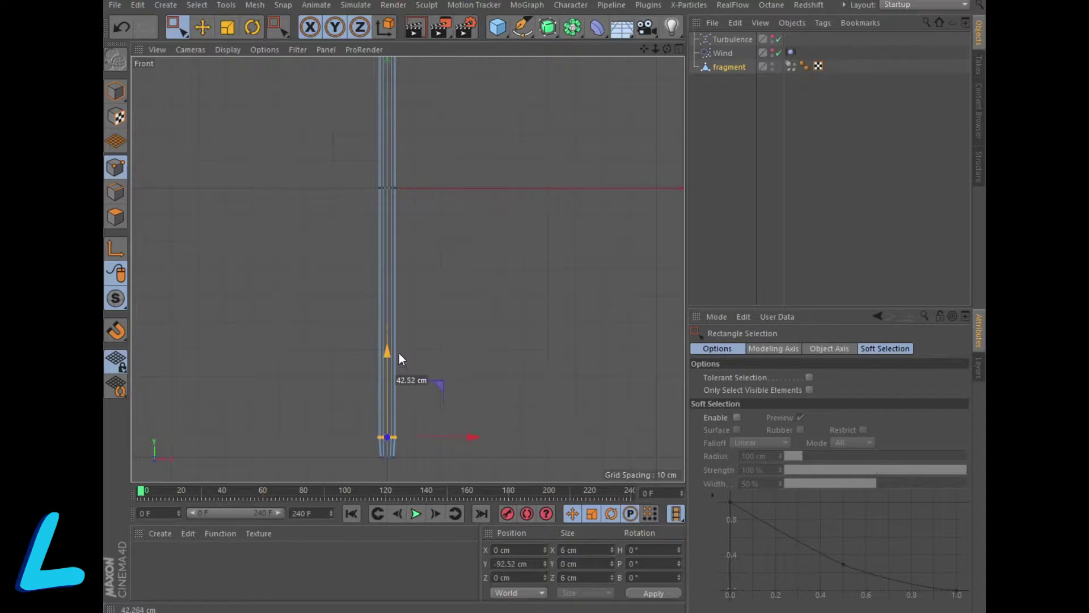
left_click_drag(400, 359, 399, 358)
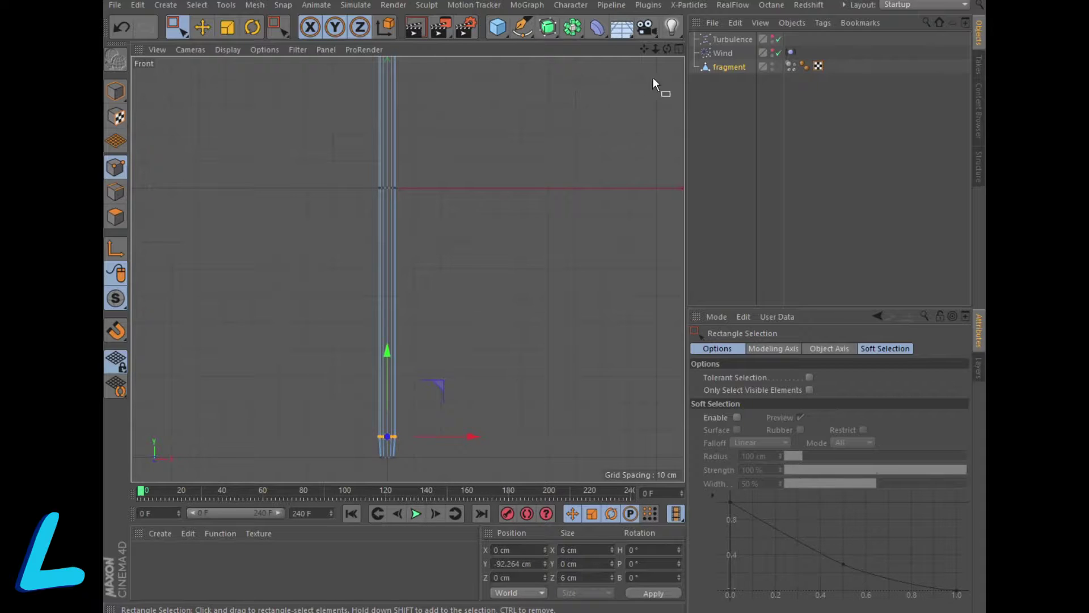
left_click(679, 50)
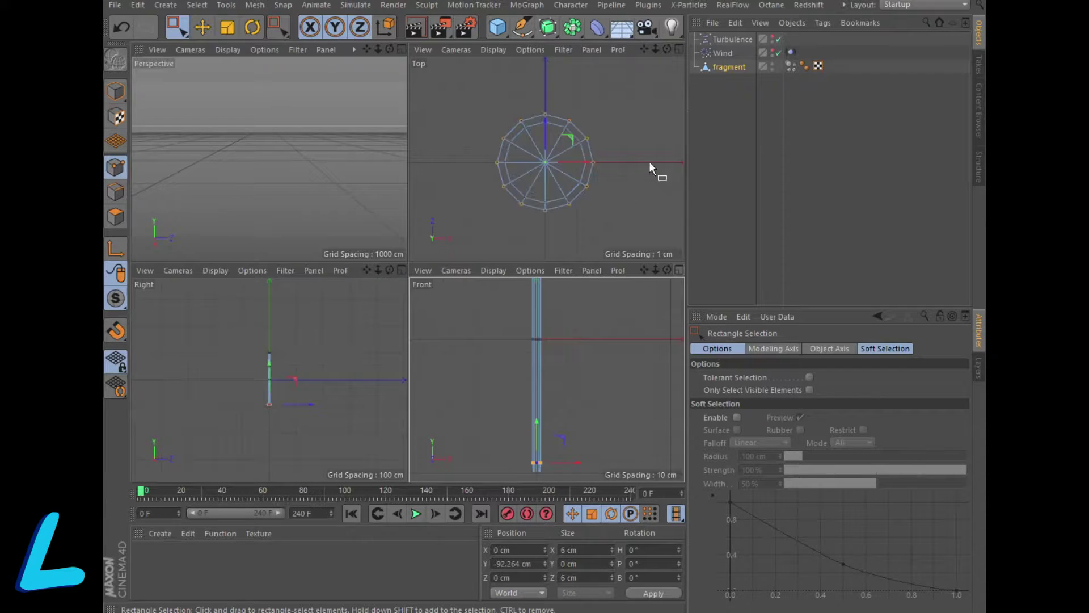
Step: Scale down the currently selected point ring near the stem's base
left_click(232, 32)
left_click_drag(573, 141, 444, 238)
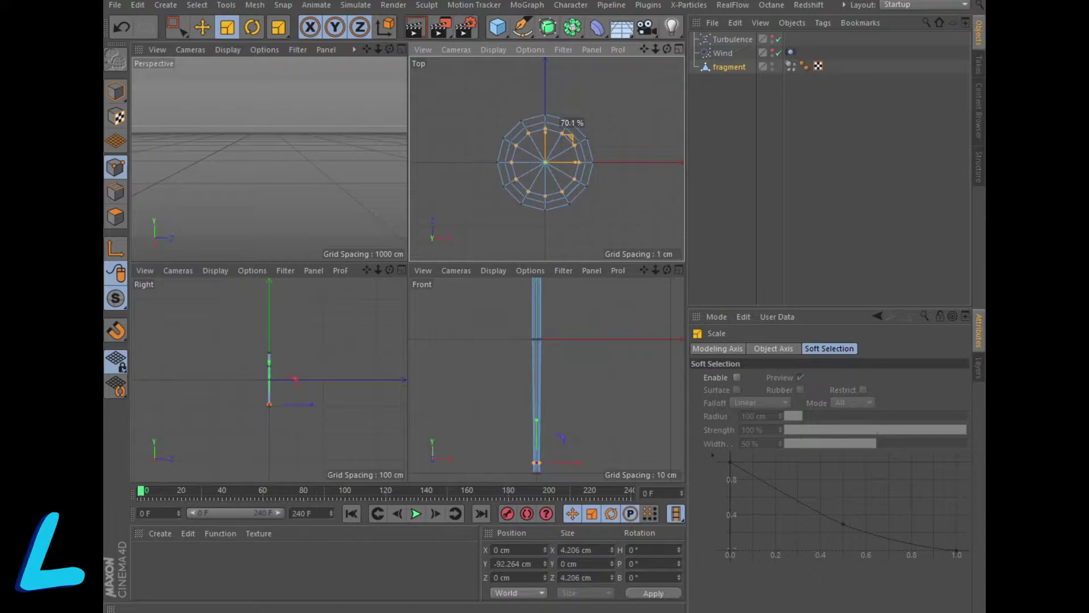
left_click(679, 267)
left_click_drag(416, 211, 384, 223)
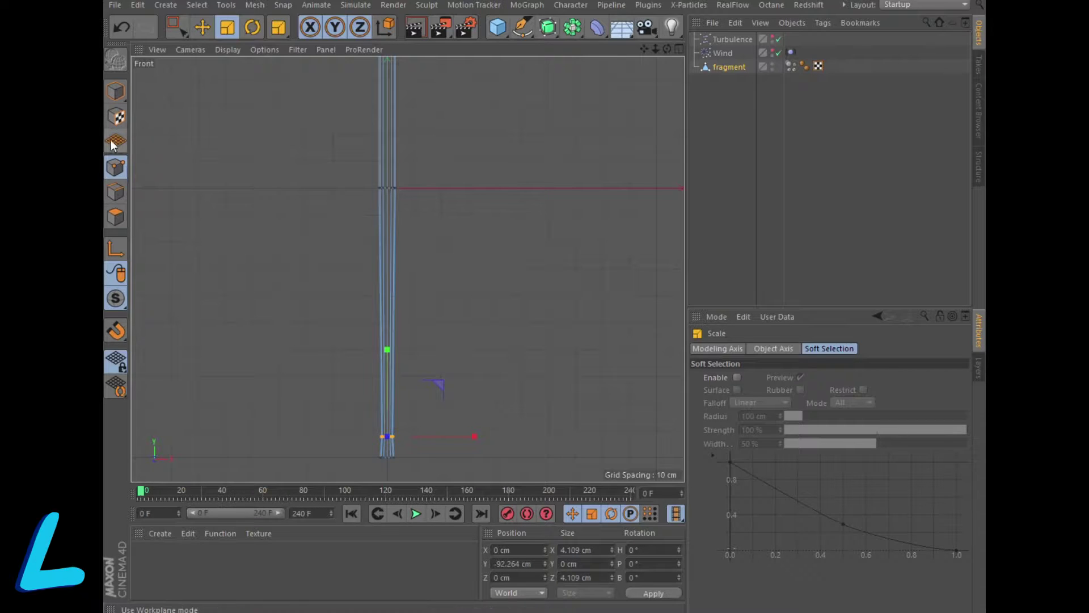
Step: Pull the next point ring down toward the base and shrink it to about 3.6 cm across
left_click(175, 27)
left_click_drag(353, 174, 468, 220)
mouse_move(386, 104)
left_mouse_down()
mouse_move(411, 218)
mouse_move(450, 307)
left_mouse_up()
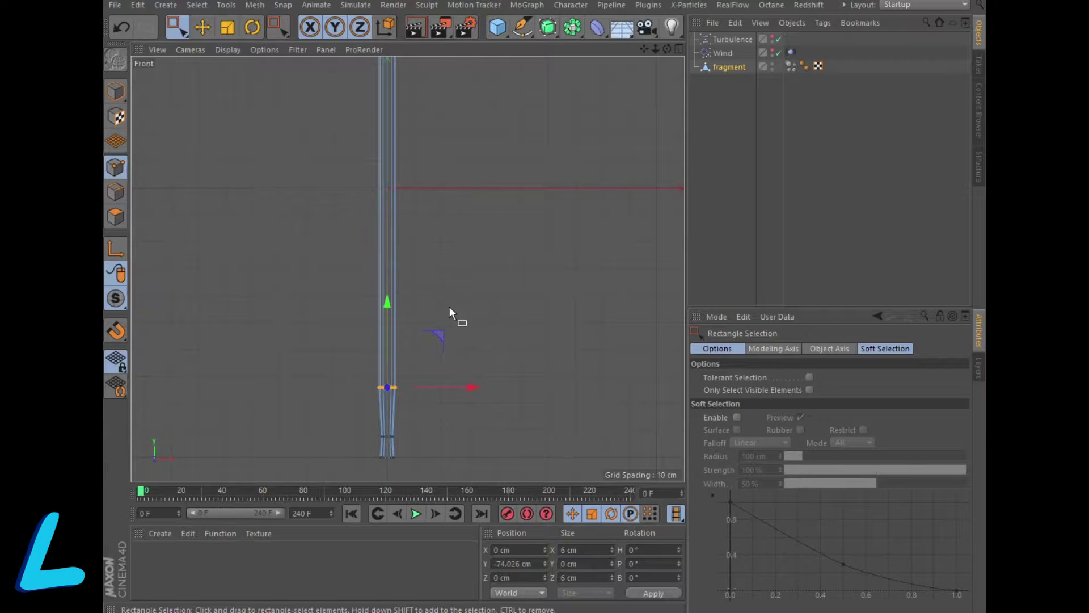
left_click(679, 49)
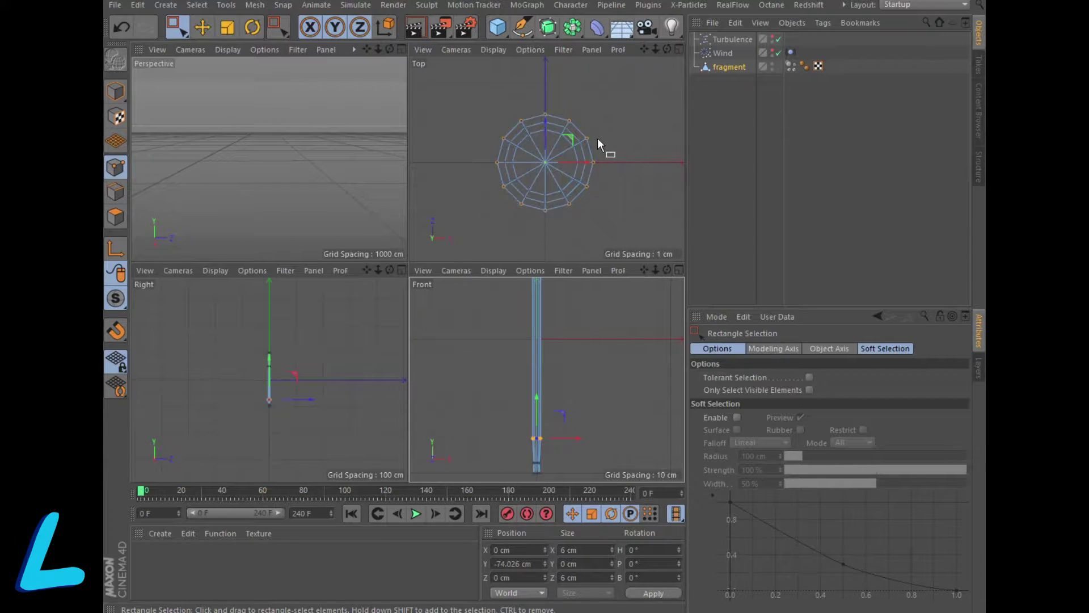
key("t")
left_click_drag(571, 138, 440, 252)
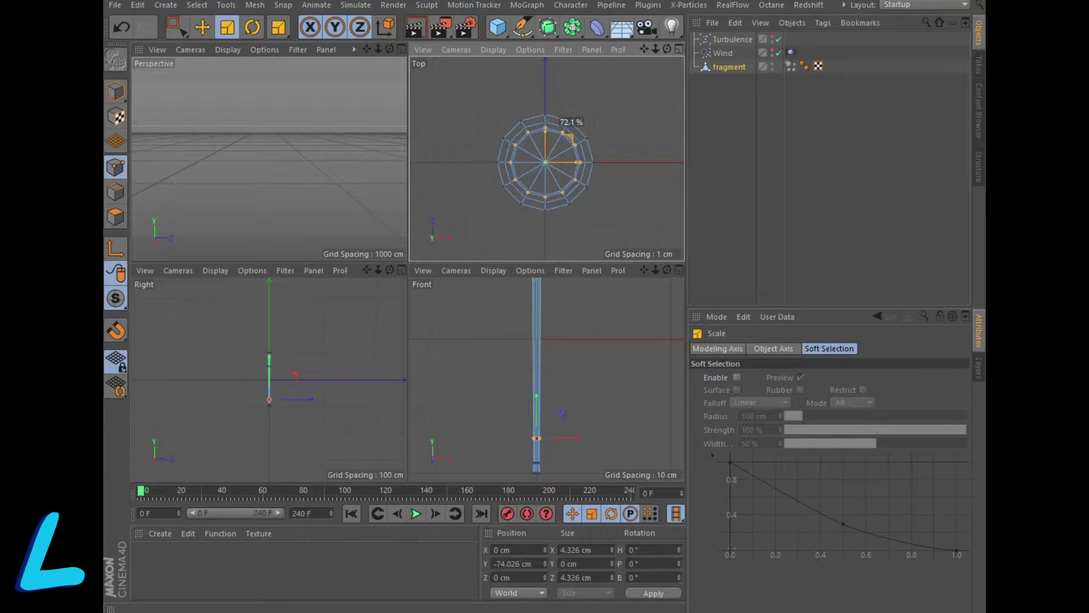
left_click_drag(440, 252, 686, 75)
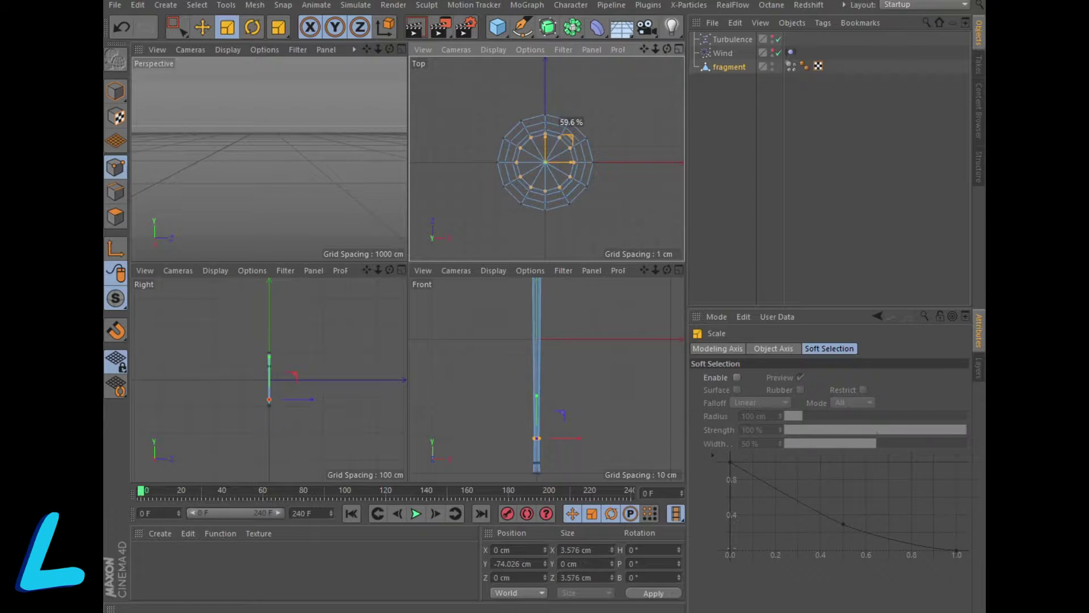
Step: Select the point ring higher up the stem and move it down toward the base
left_click(679, 270)
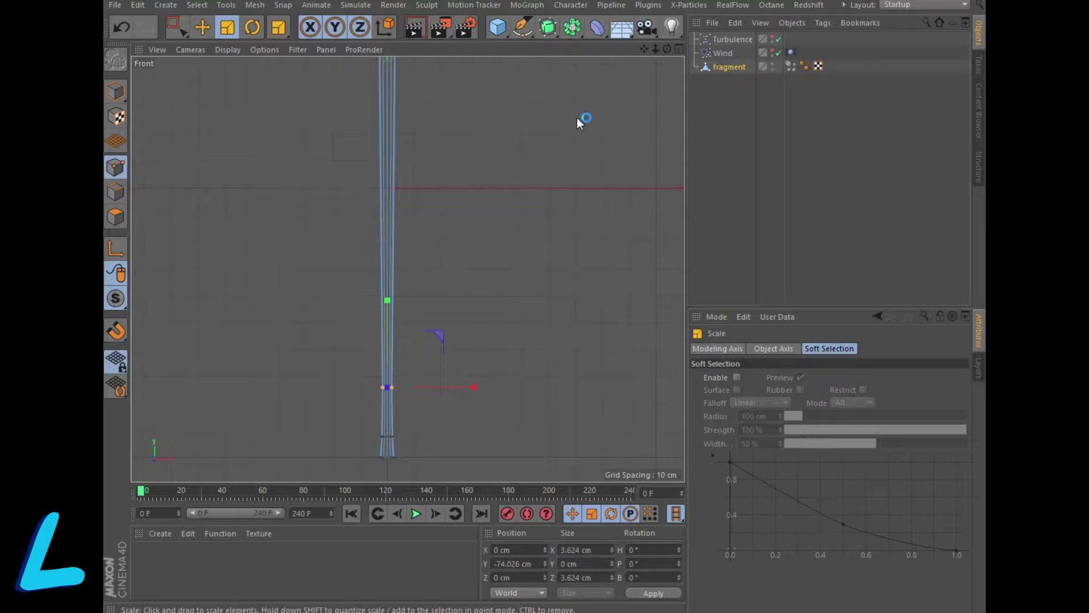
left_click_drag(641, 57, 650, 150)
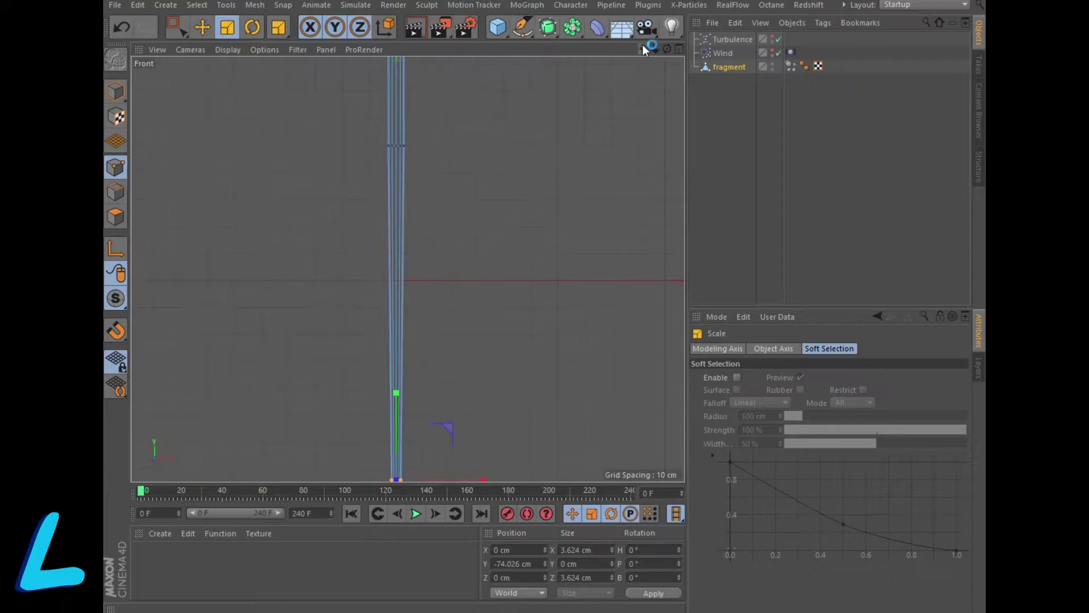
left_click(176, 26)
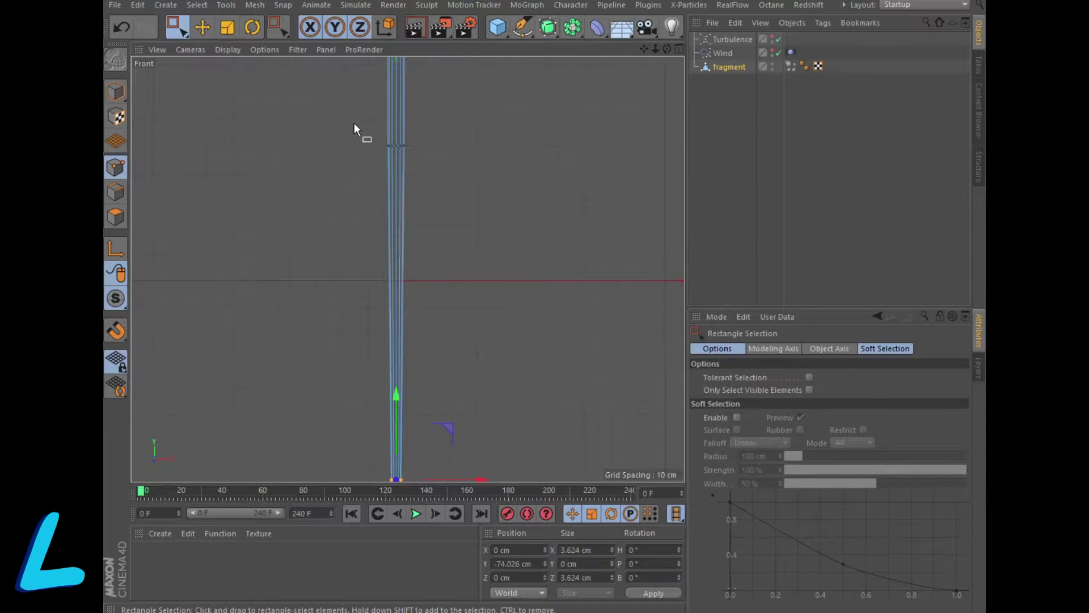
left_click_drag(352, 110, 481, 197)
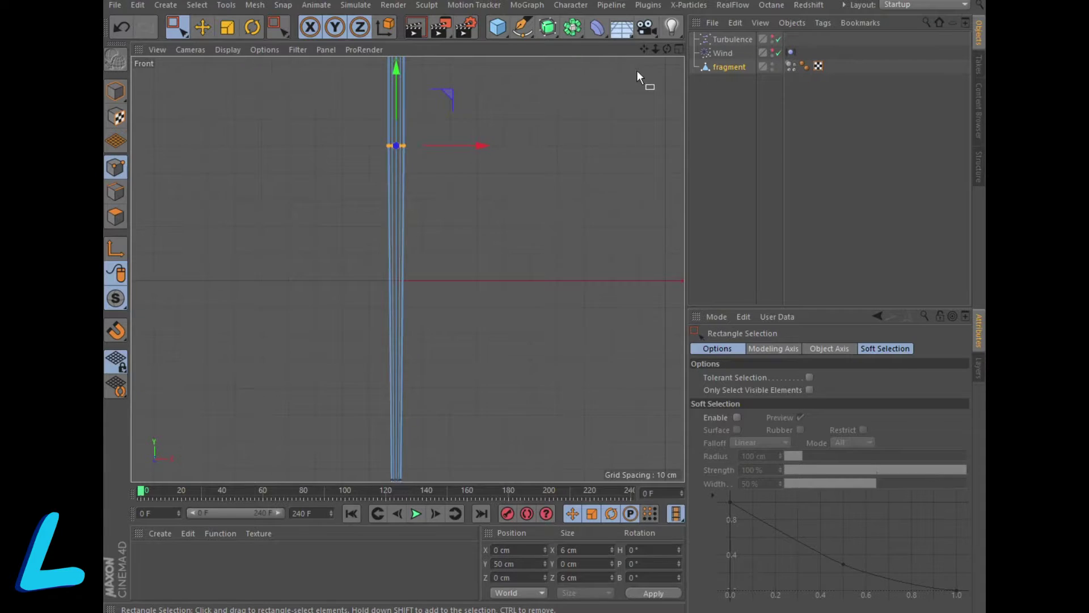
scroll(637, 77, "down", 3)
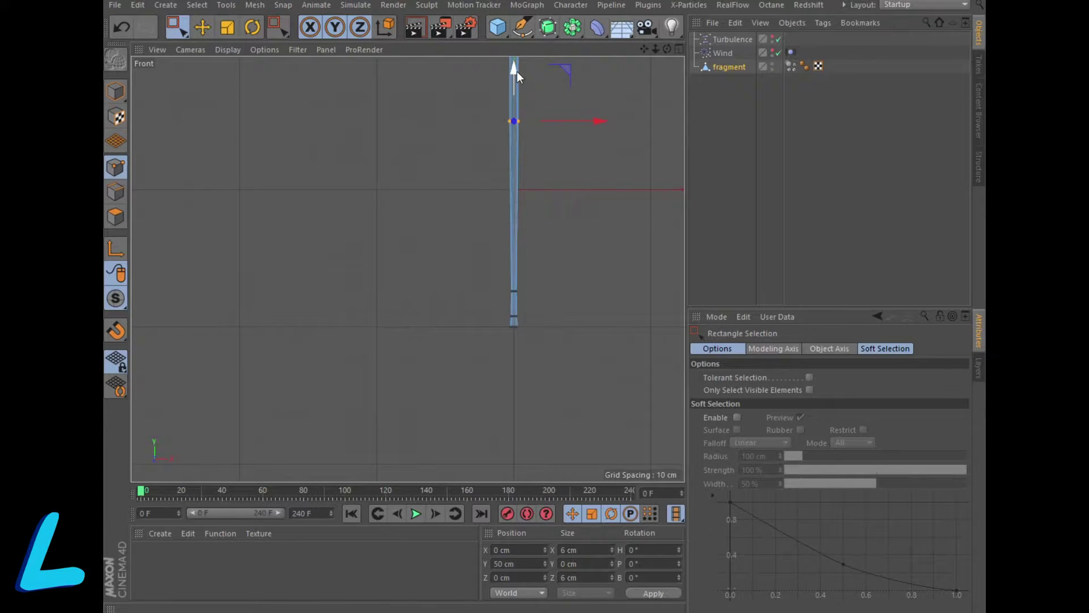
left_click_drag(515, 70, 542, 225)
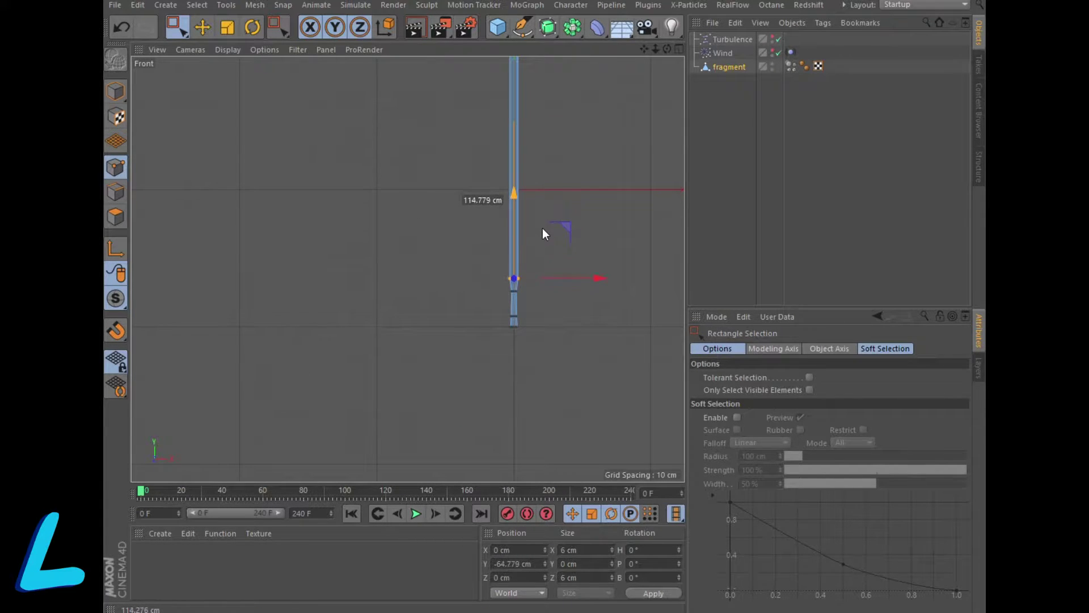
left_click_drag(542, 224, 542, 229)
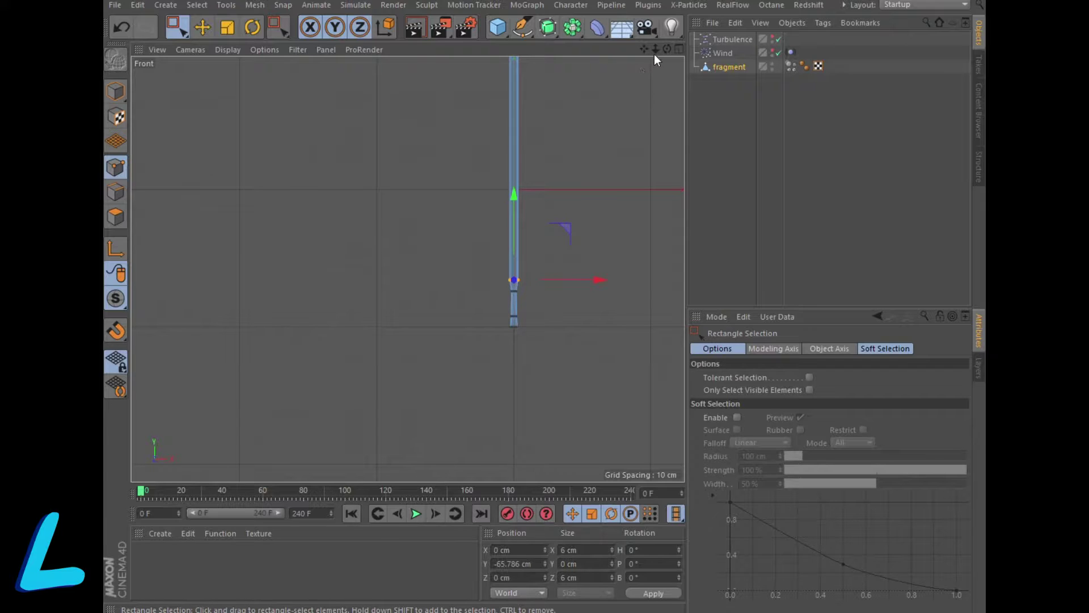
Step: Shrink that ring, at Y -65.786 cm, to about 3.1 cm across
left_click_drag(644, 48, 675, 71)
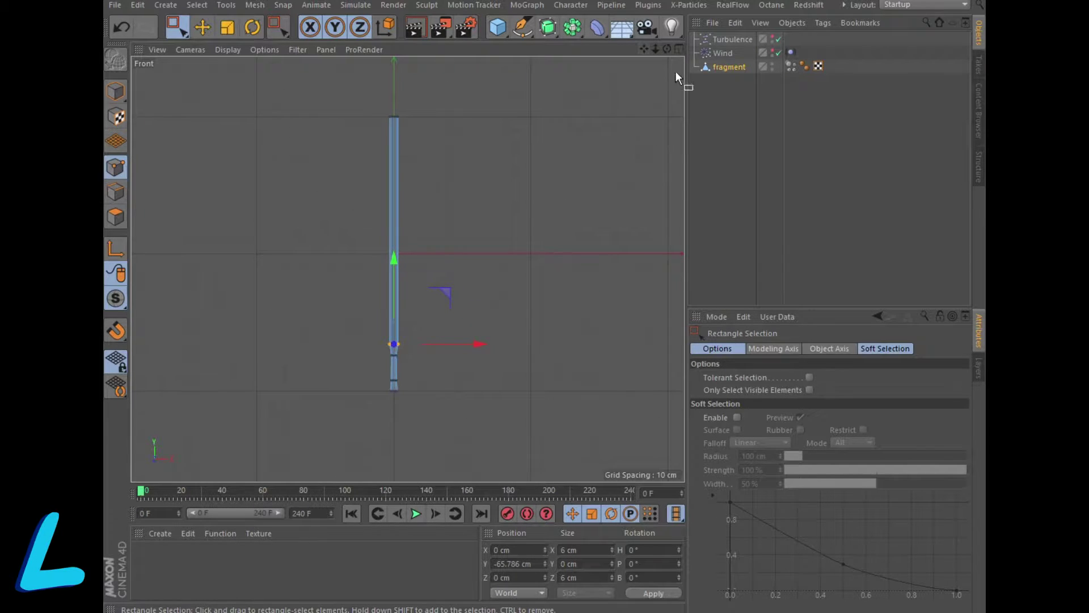
left_click(679, 47)
key("t")
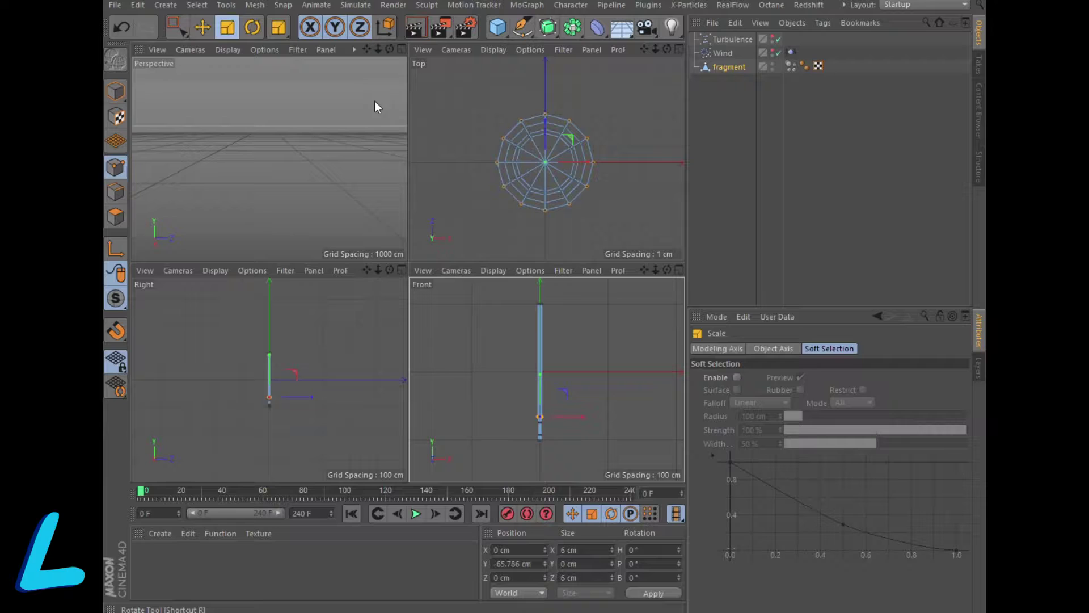
left_click_drag(578, 145, 444, 250)
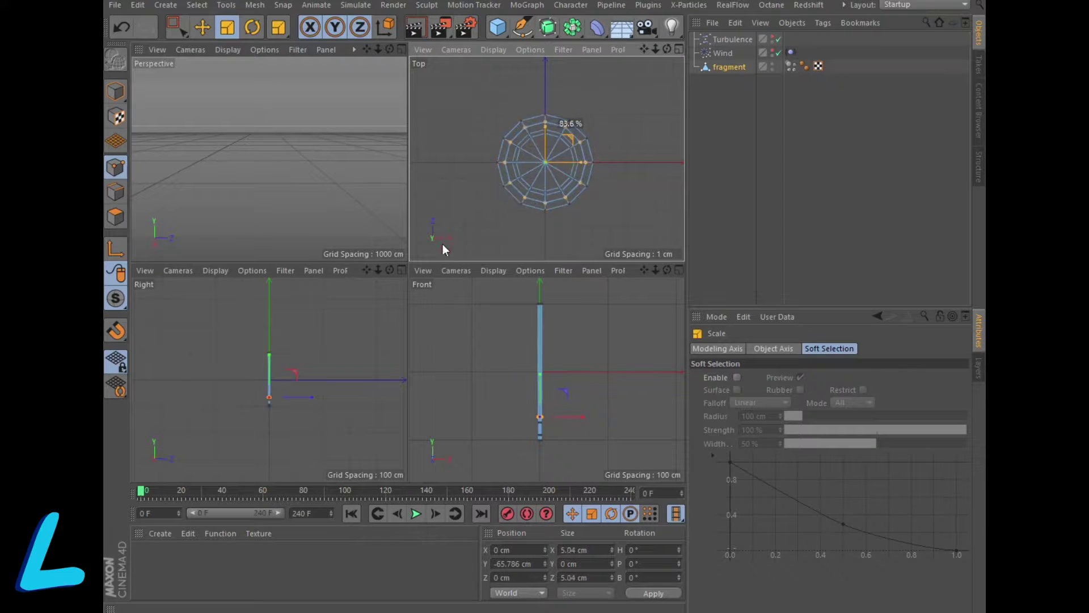
left_click_drag(444, 249, 187, 340)
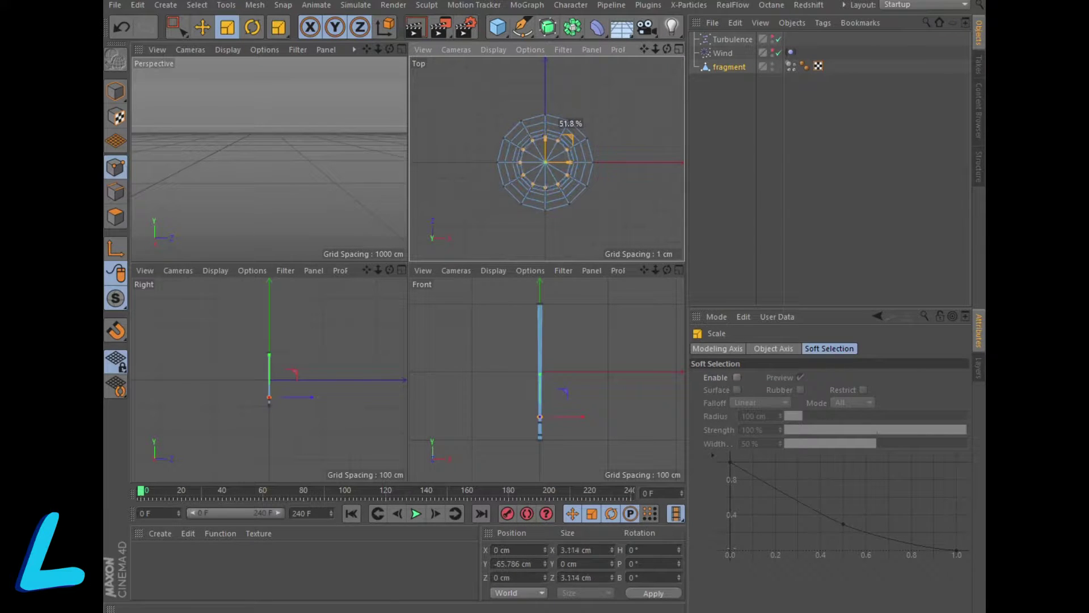
left_click_drag(617, 142, 620, 141)
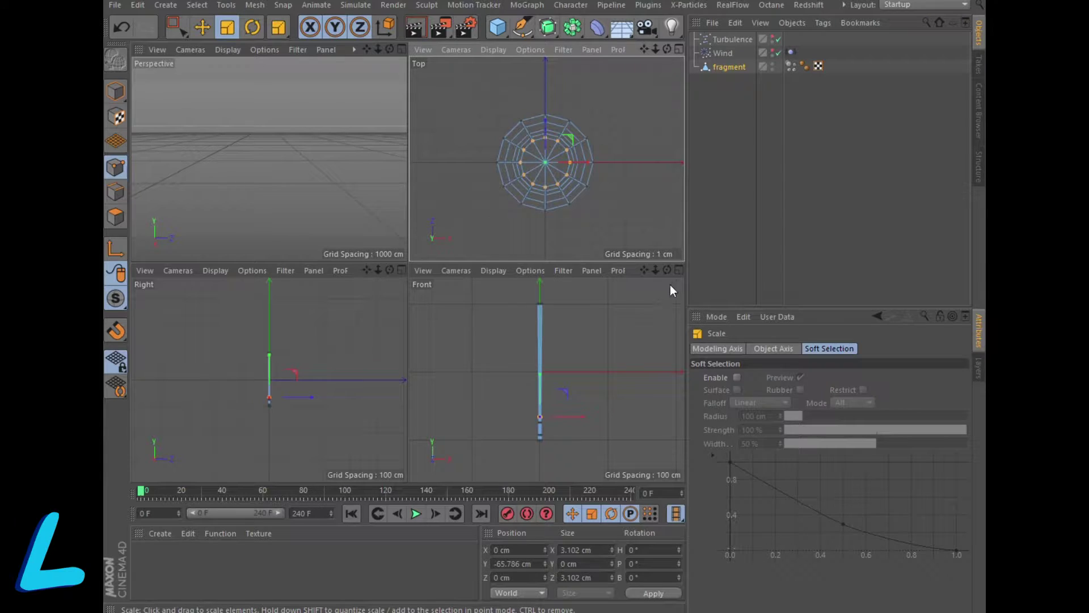
left_click(679, 270)
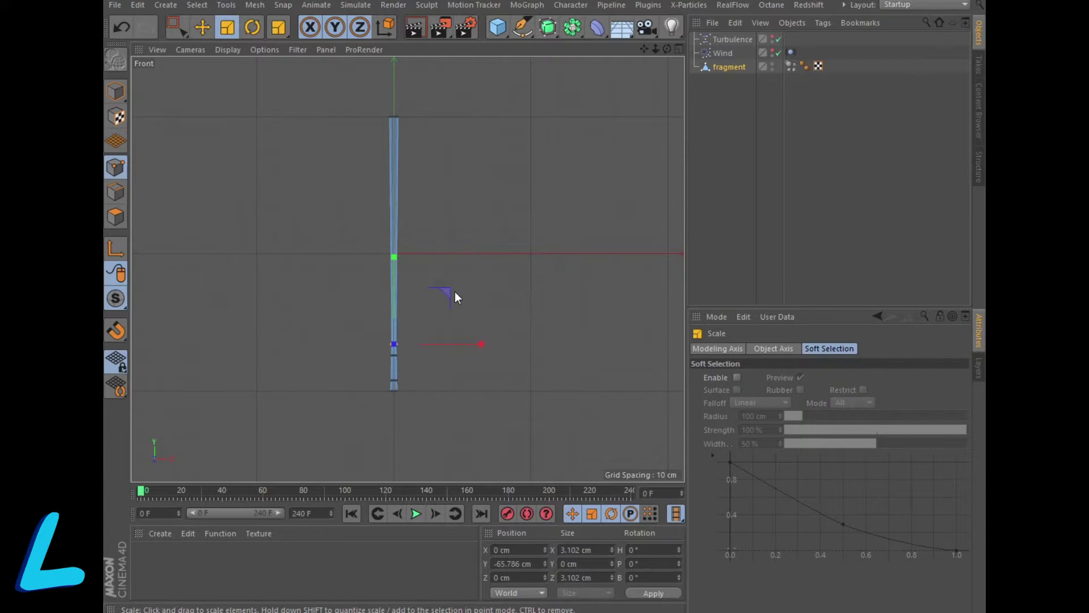
scroll(437, 294, "up", 2)
scroll(438, 294, "up", 1)
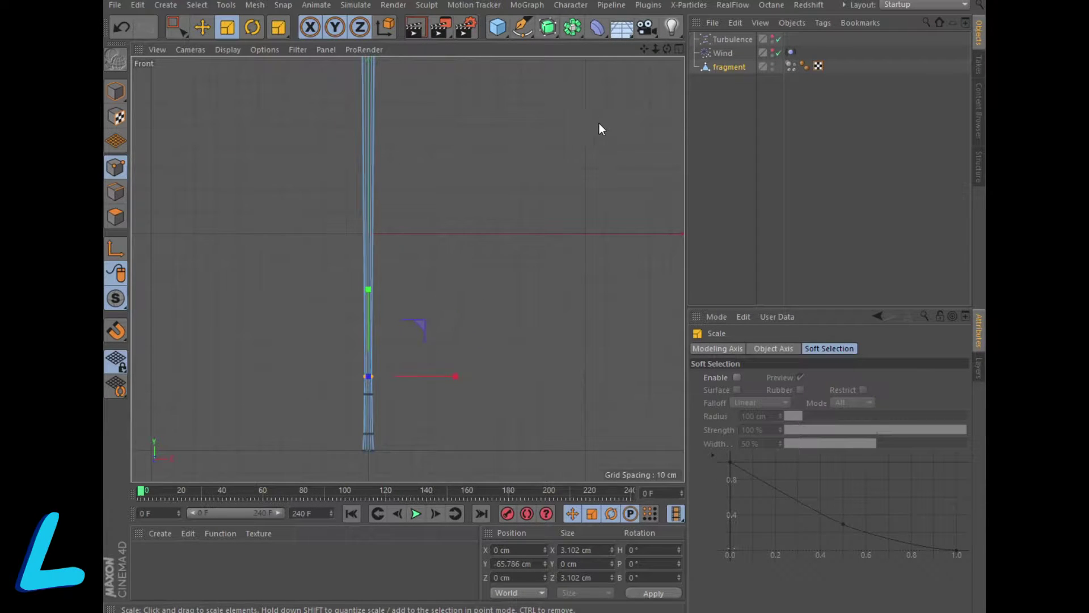
left_click_drag(645, 48, 653, 128)
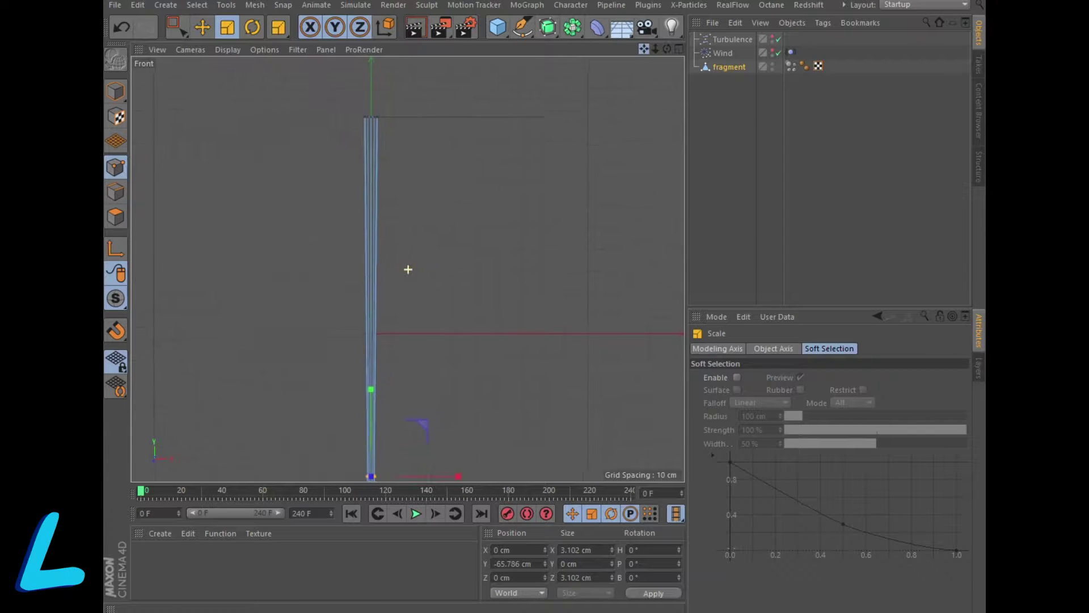
left_click_drag(408, 269, 413, 264)
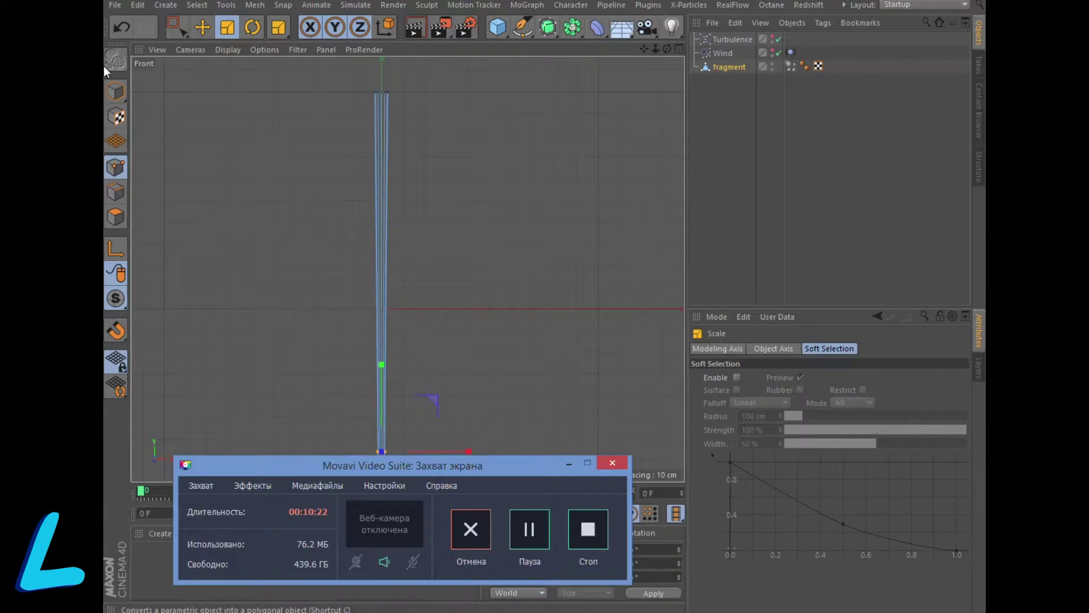
Step: Select the stem's top point ring, at Y 100 cm and 6 cm wide
key("0")
left_click_drag(331, 79, 428, 104)
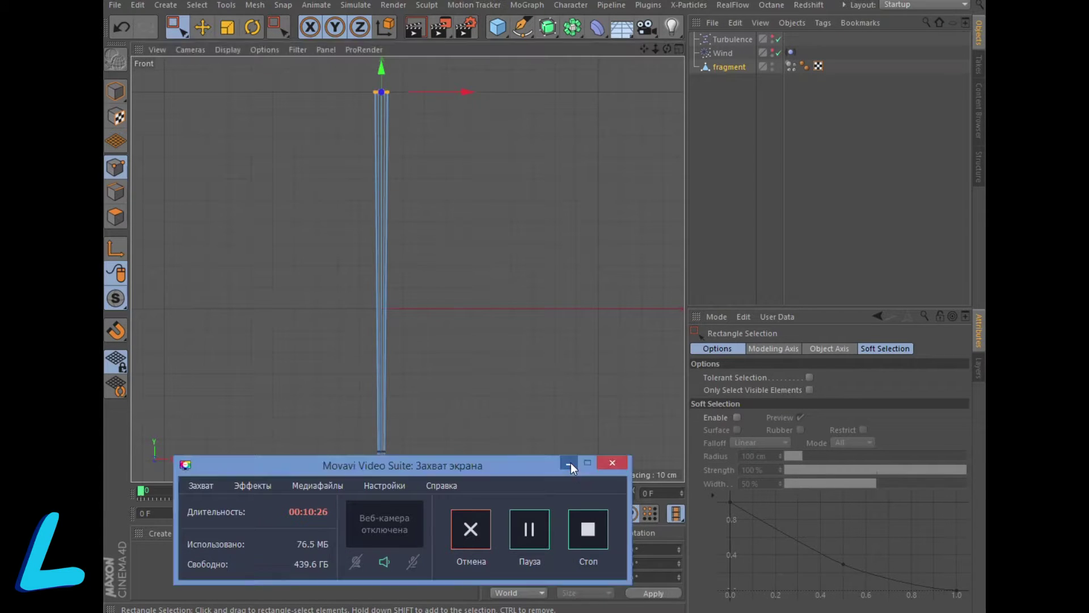
left_click(678, 49)
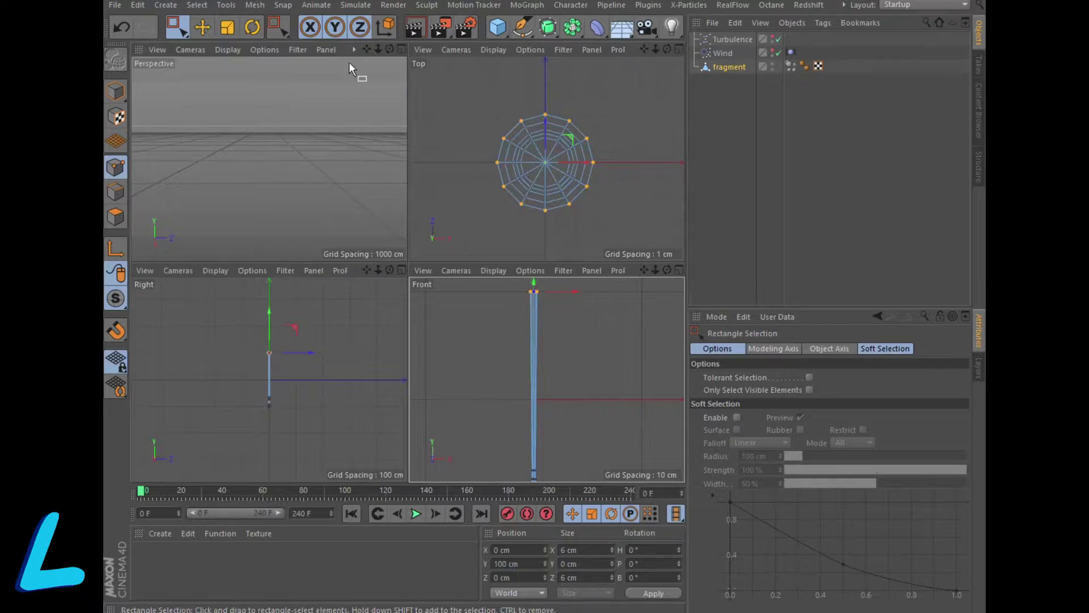
Step: Zoom and orbit the enlarged Perspective view until the stem stands centred
left_click(401, 49)
right_click_drag(432, 297, 432, 308, "alt")
left_click_drag(643, 48, 469, 298)
scroll(451, 339, "up", 2)
scroll(452, 339, "up", 3)
scroll(426, 315, "up", 2)
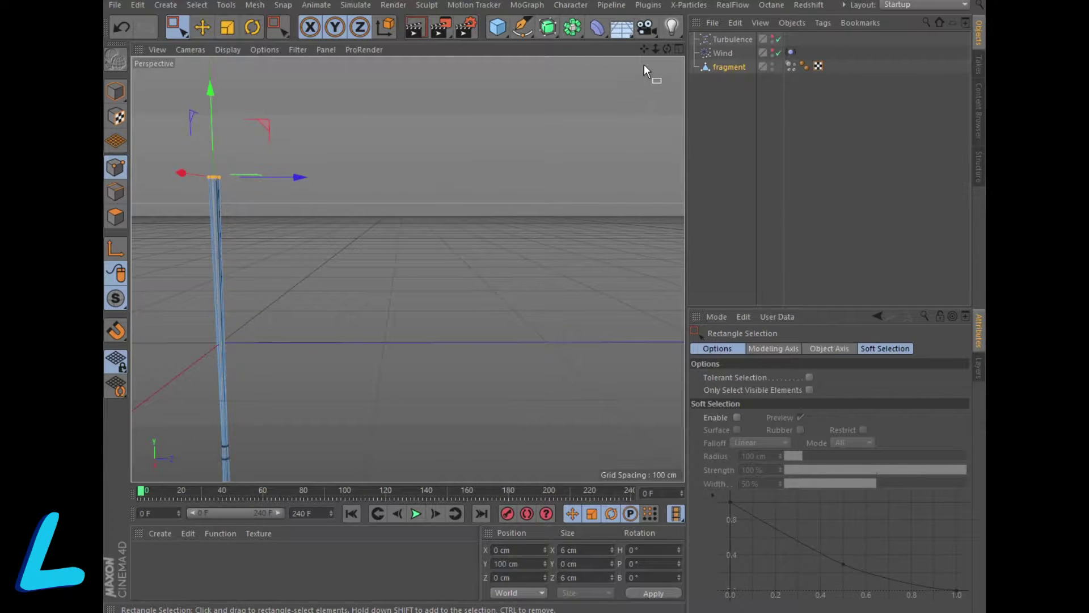
left_click_drag(645, 69, 406, 268, "alt")
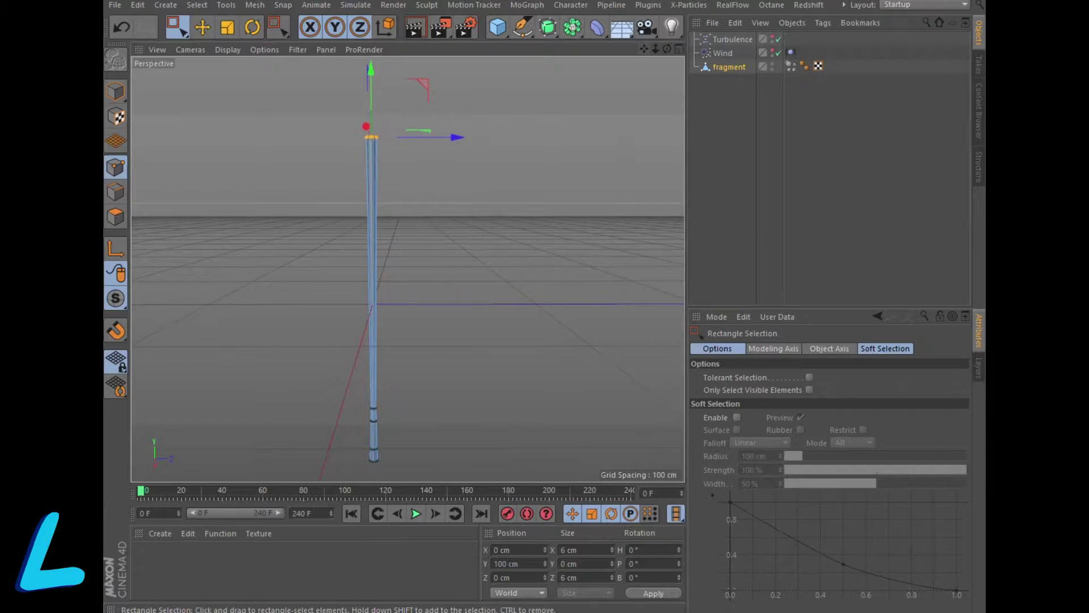
left_click(355, 6)
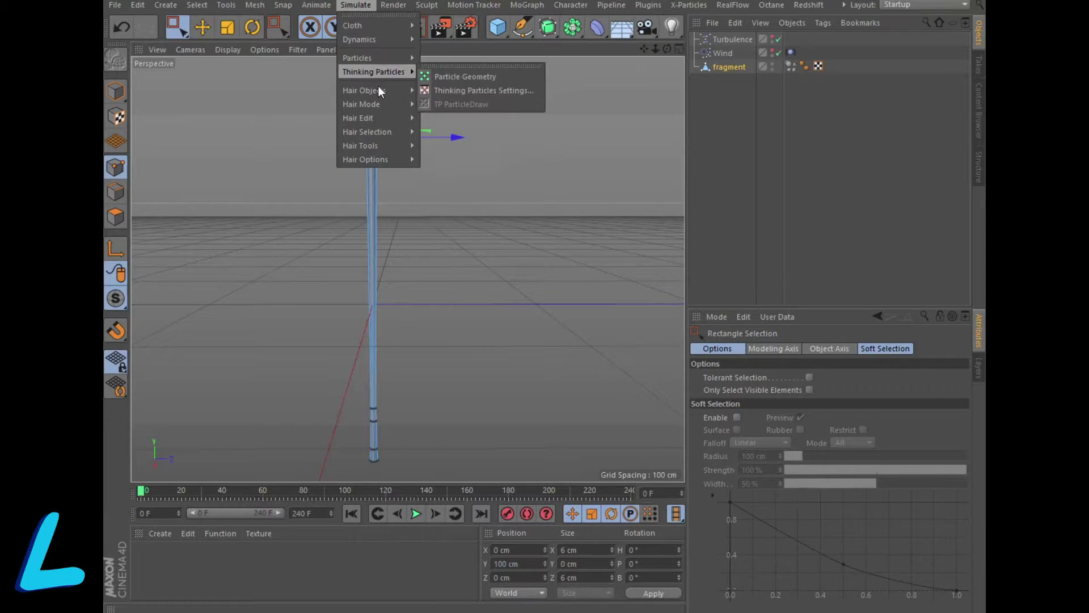
Step: Add a Hair object to the stem's top points and preview it in a quick render
mouse_move(361, 90)
left_click(446, 91)
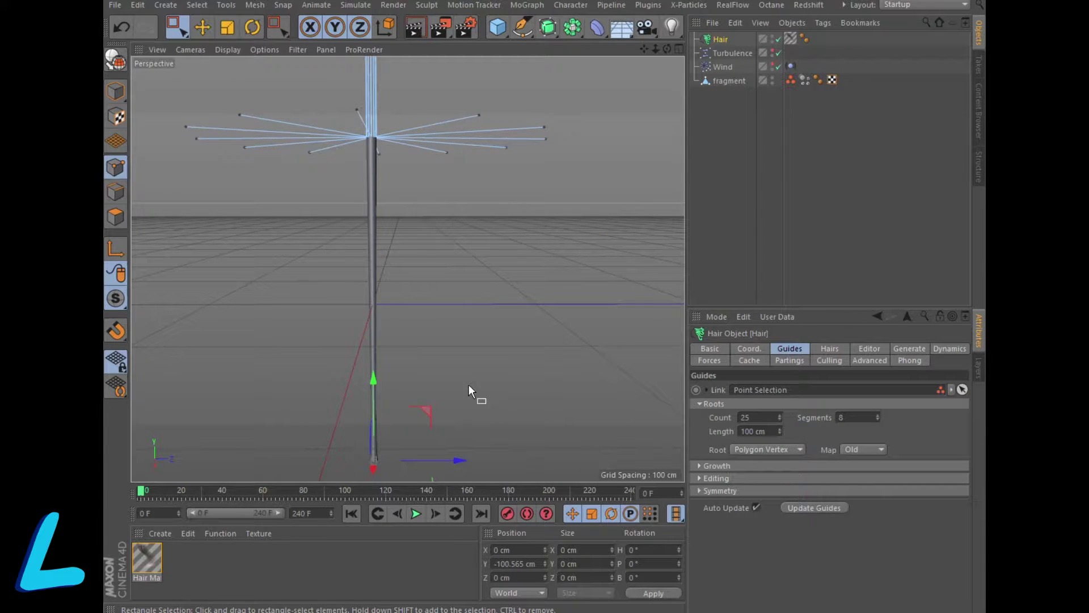
left_click(412, 30)
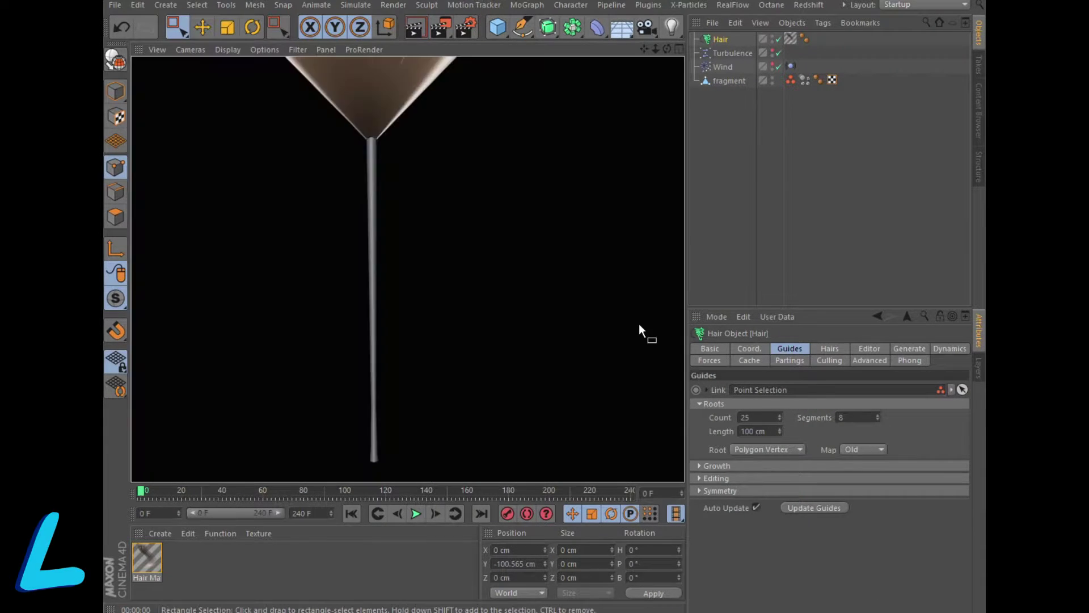
left_click(575, 291)
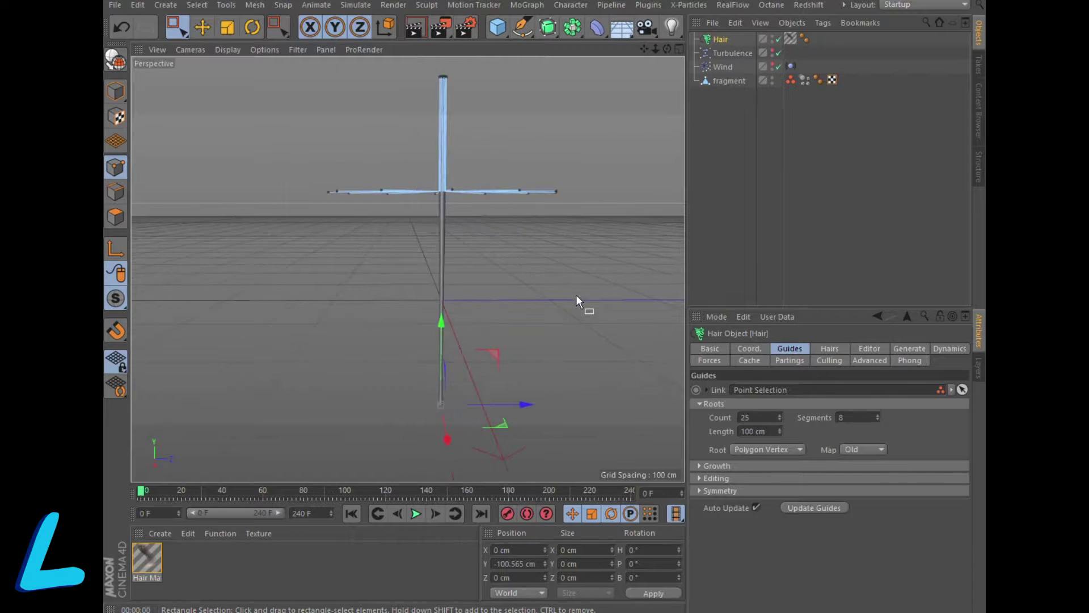
left_click_drag(644, 49, 408, 267)
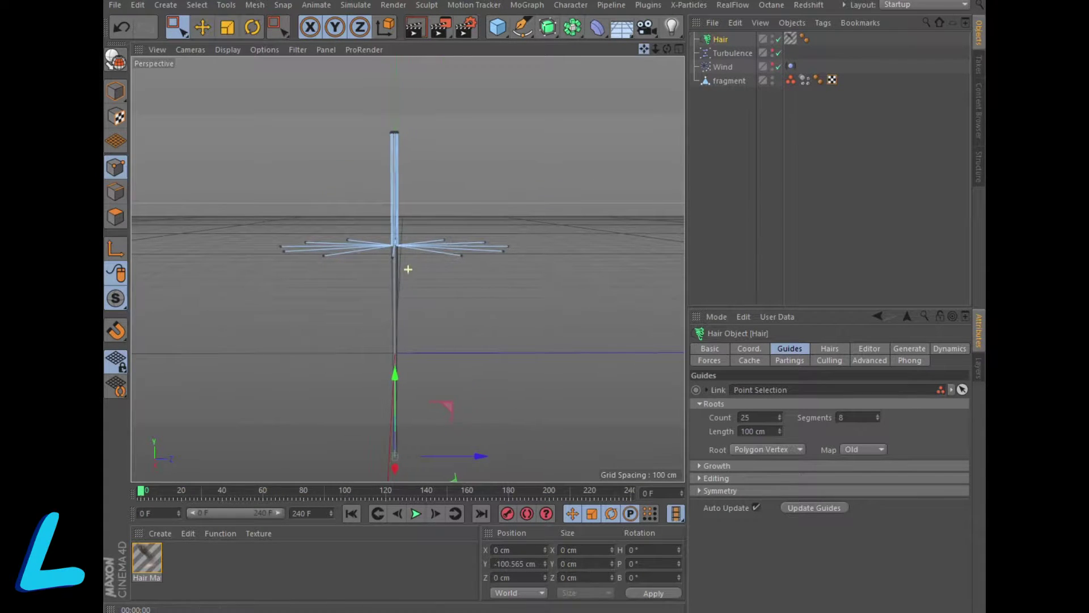
Step: Set 12 guides with 10 segments and 350 hairs, then play the dynamics
double_click(746, 416)
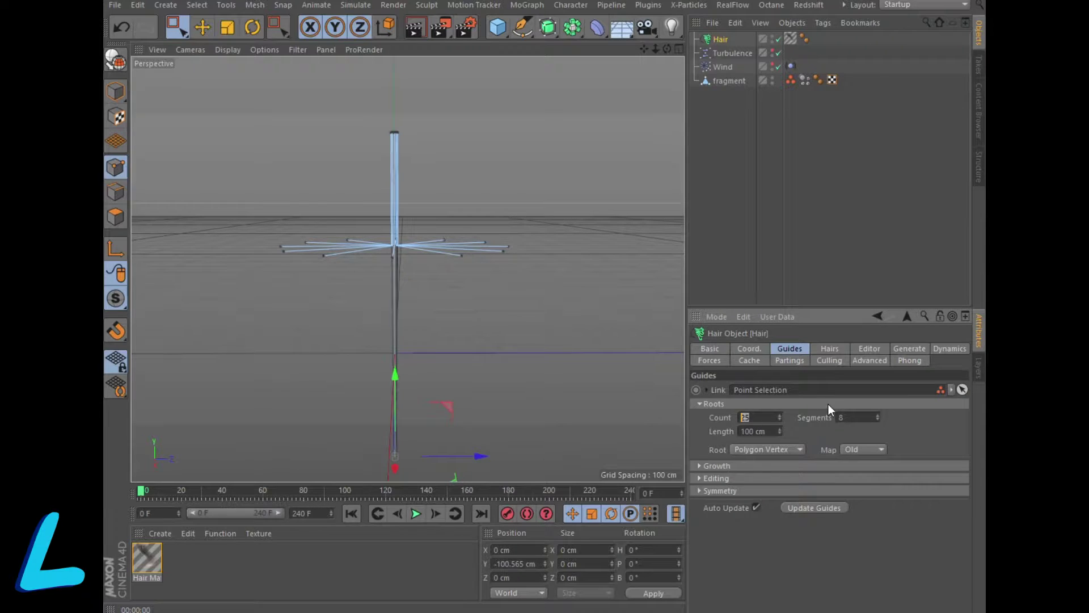
type("12")
key("Tab")
type("10")
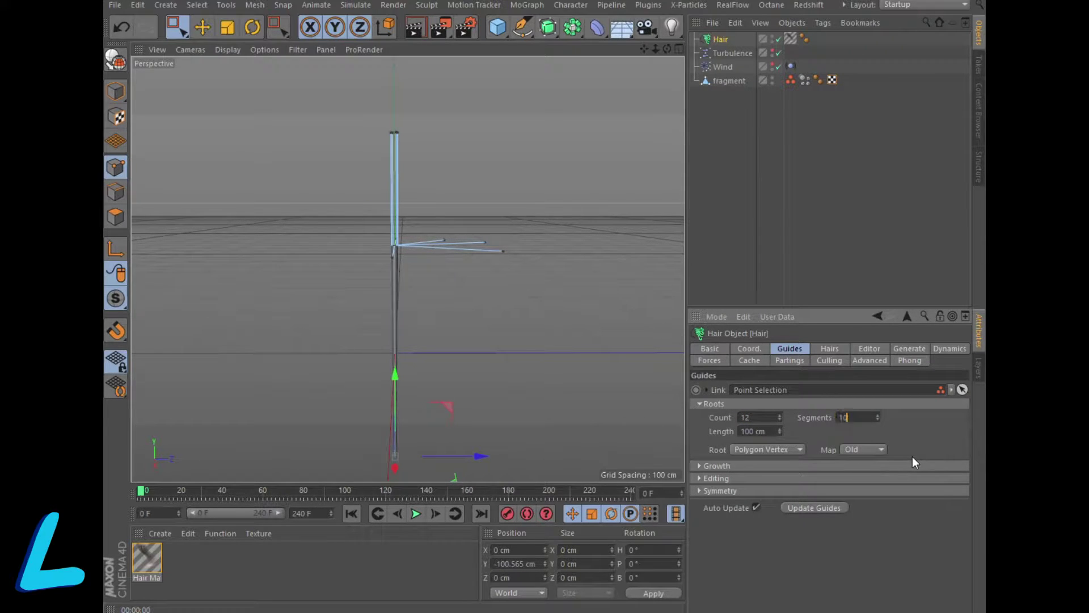
left_click(835, 349)
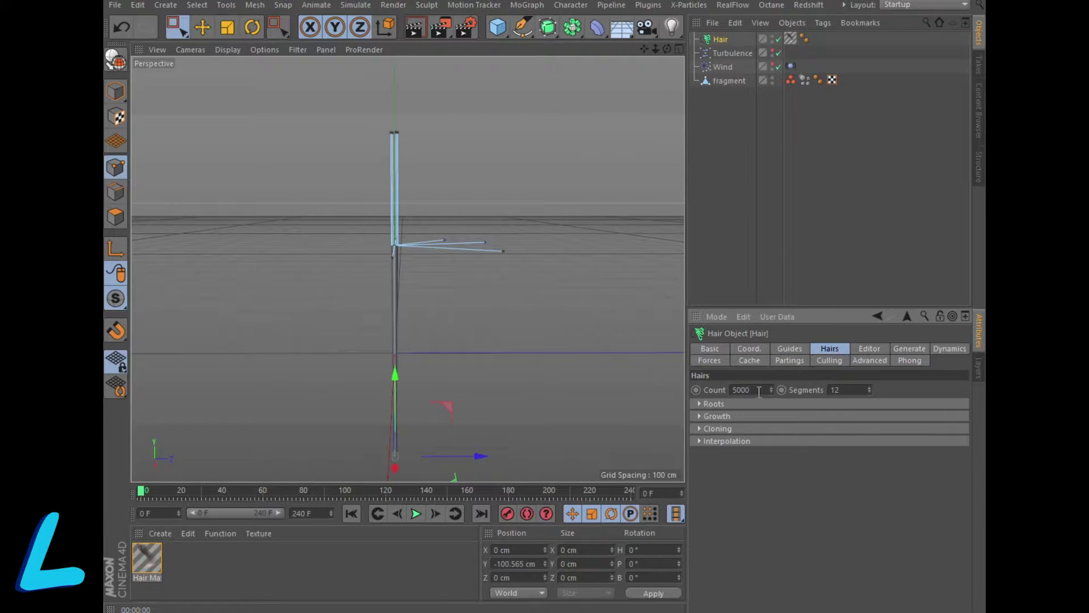
type("350")
left_click(416, 514)
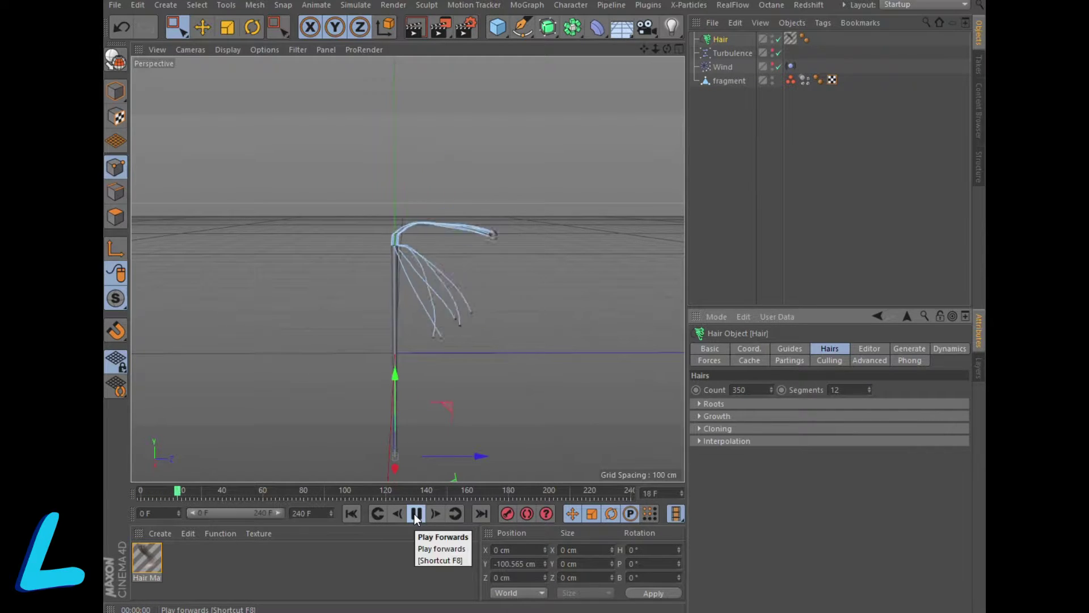
Step: Render a preview of the hair tuft, play to frame 169, then select fragment
left_click(416, 514)
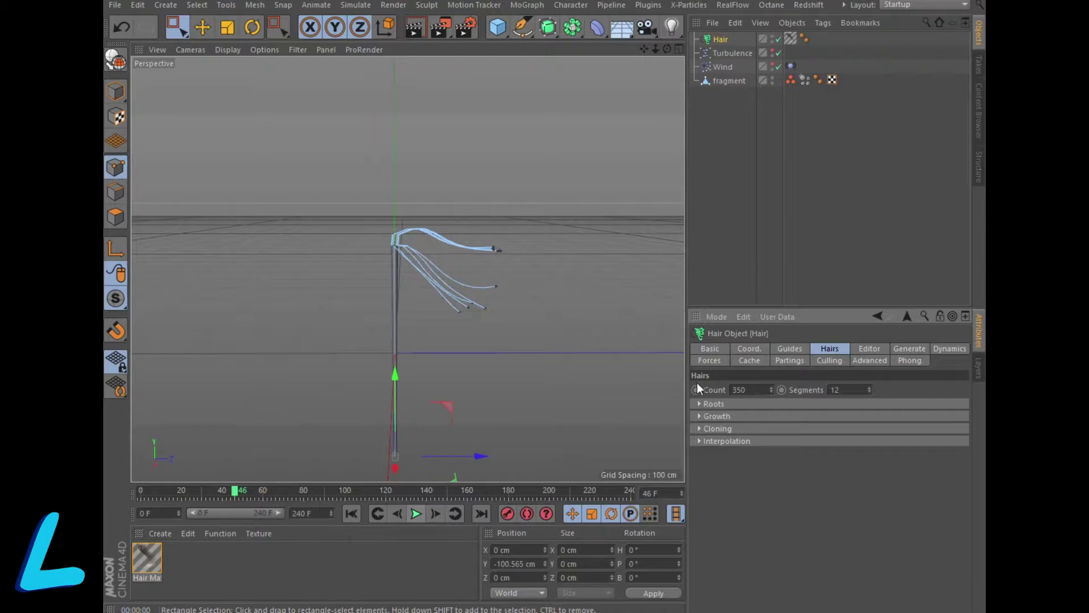
left_click(877, 348)
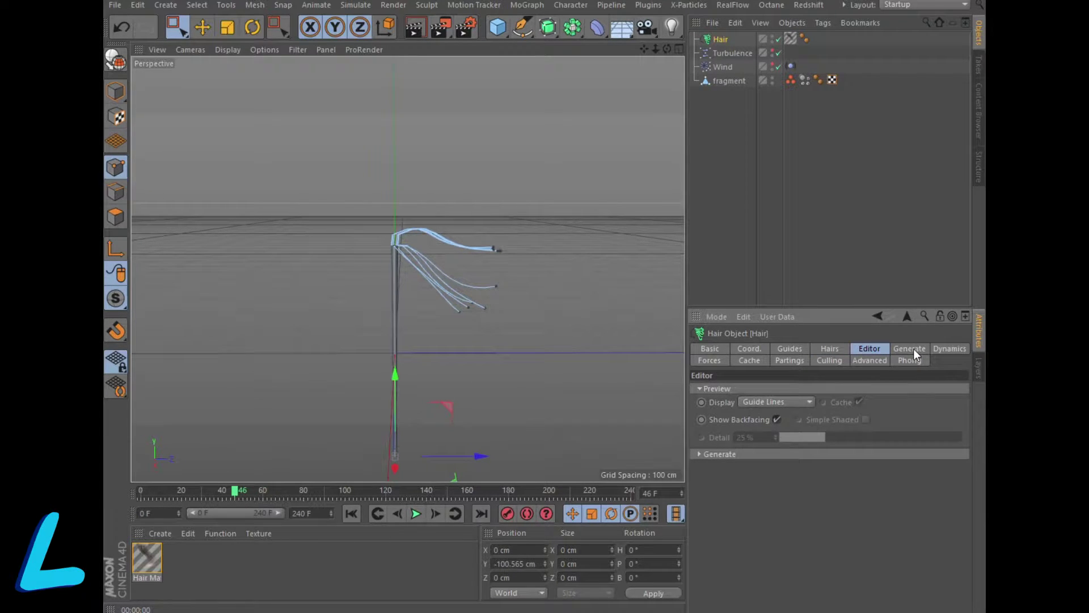
left_click(725, 37)
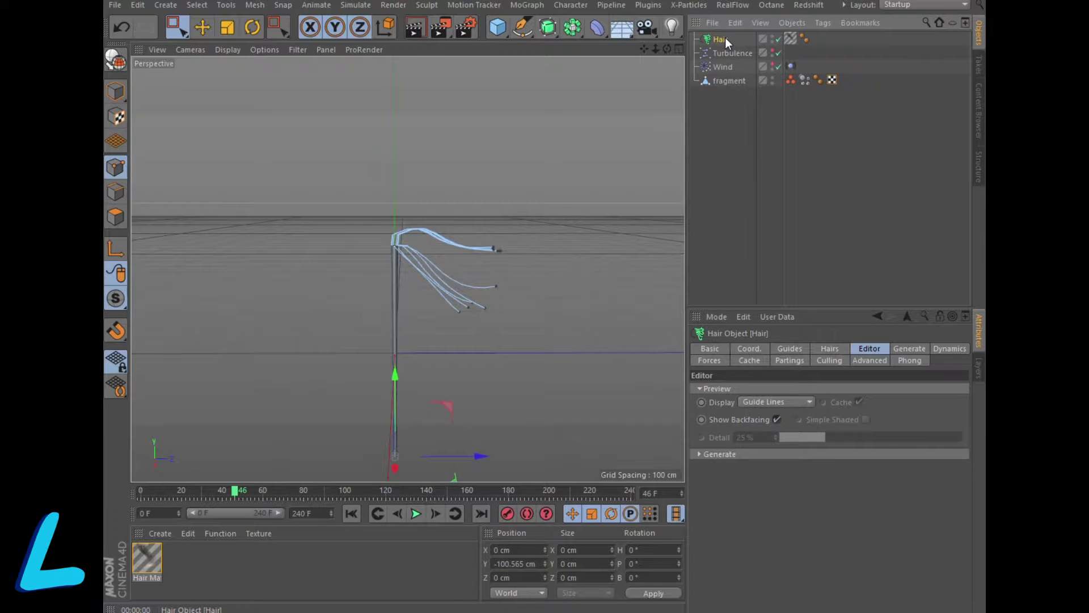
left_click(413, 29)
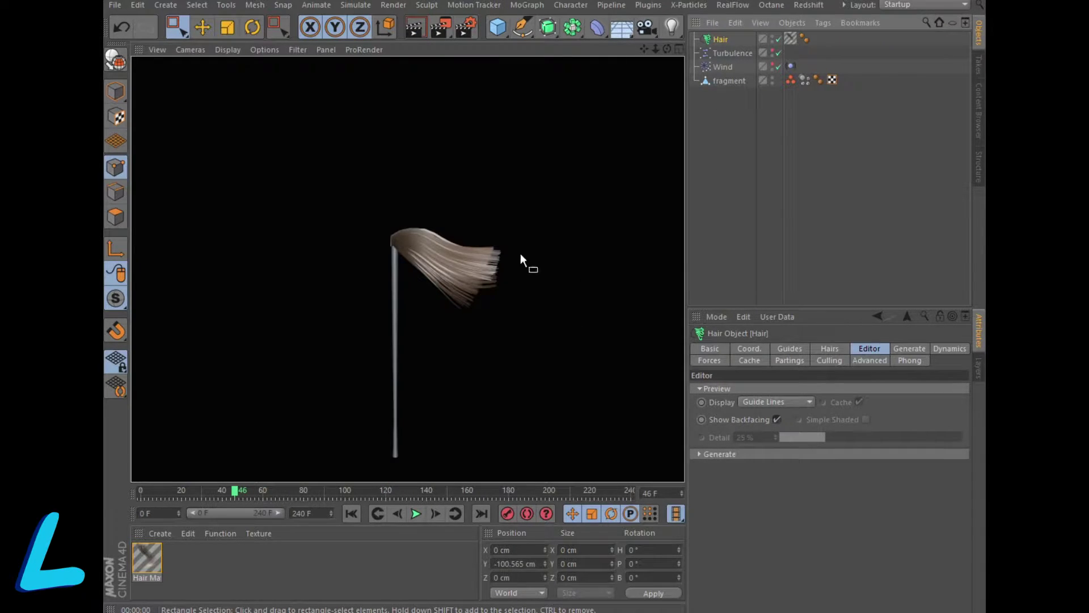
left_click(414, 514)
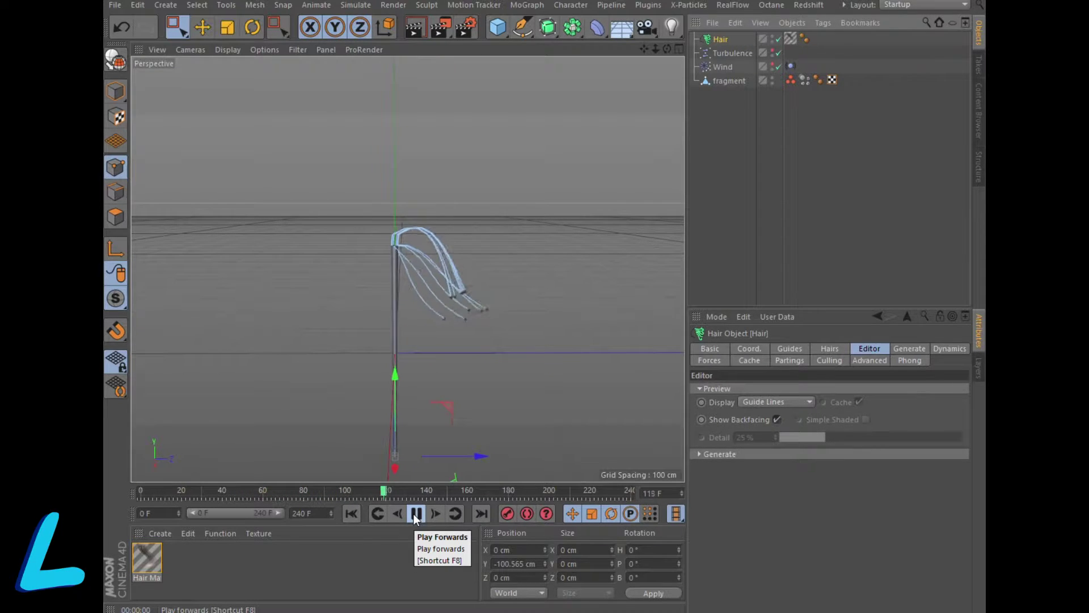
left_click(414, 514)
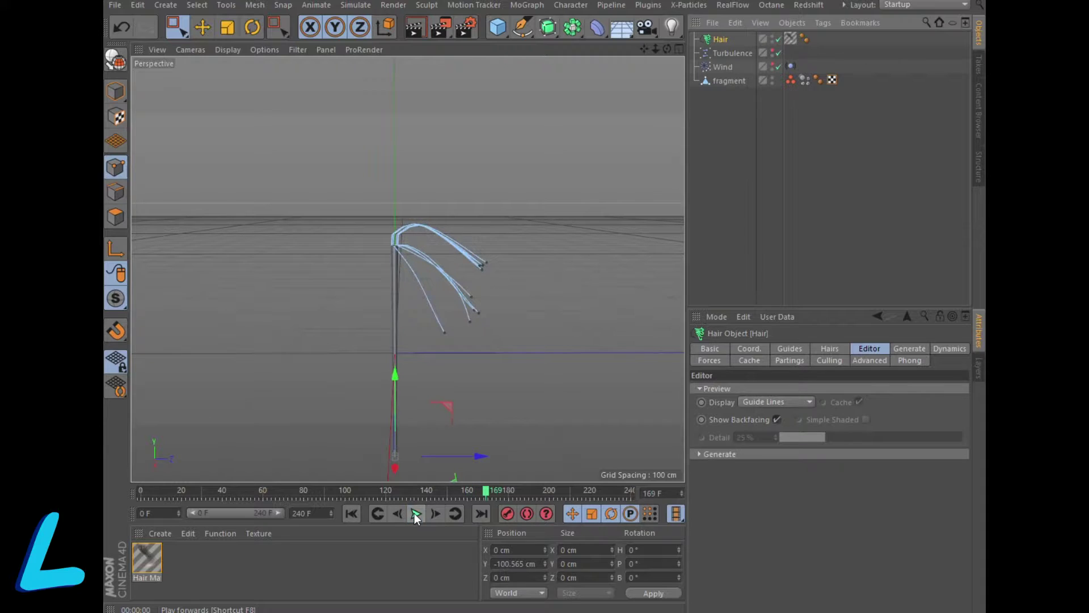
left_click(724, 80)
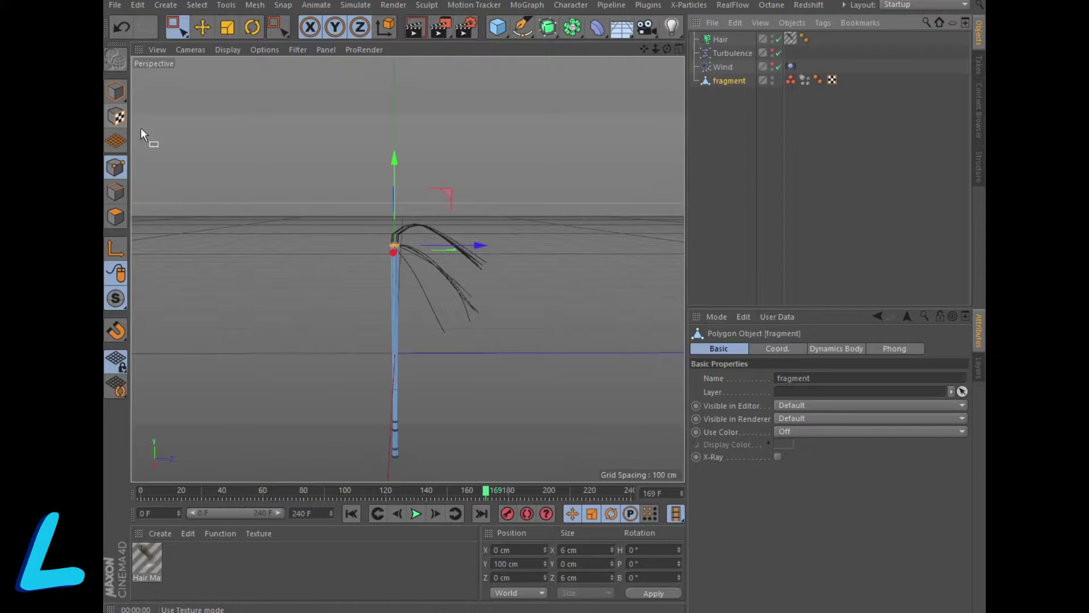
Step: Select all of the stem's points and run Optimize on them
left_click_drag(334, 237, 455, 479)
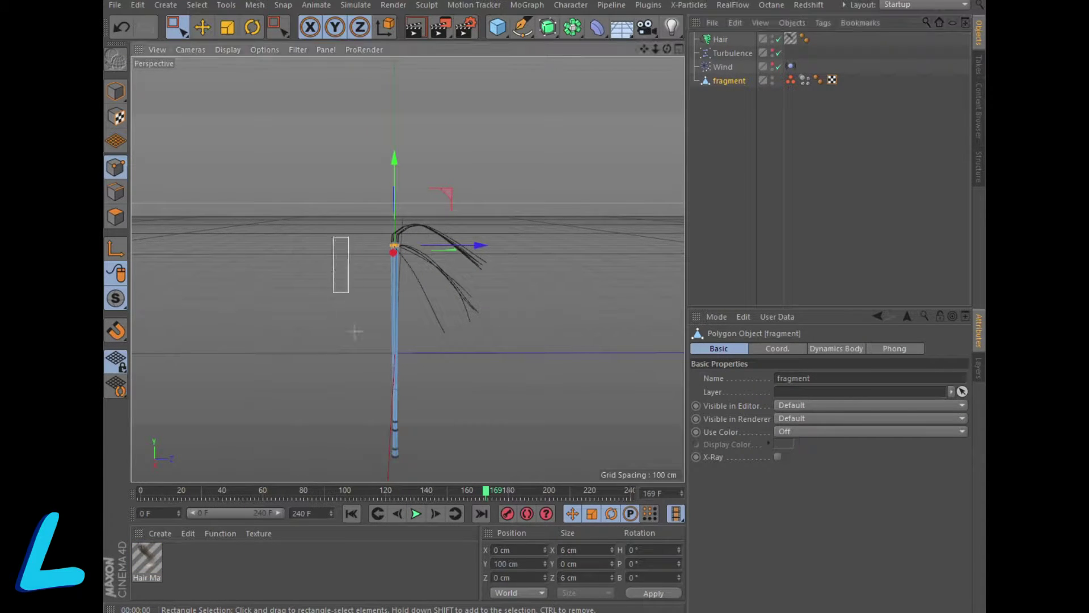
right_click(395, 457)
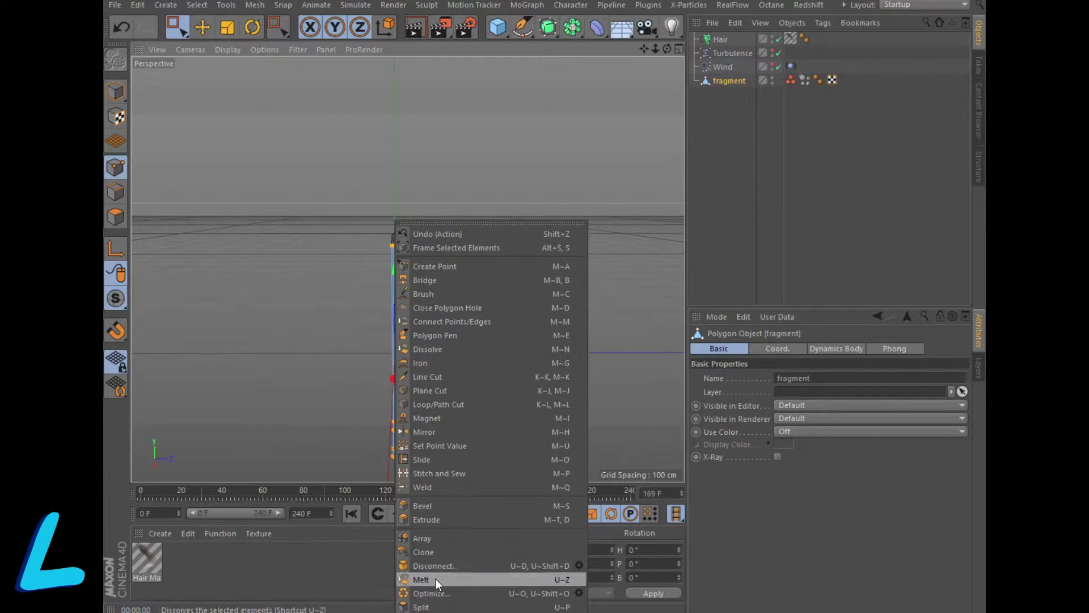
left_click(436, 593)
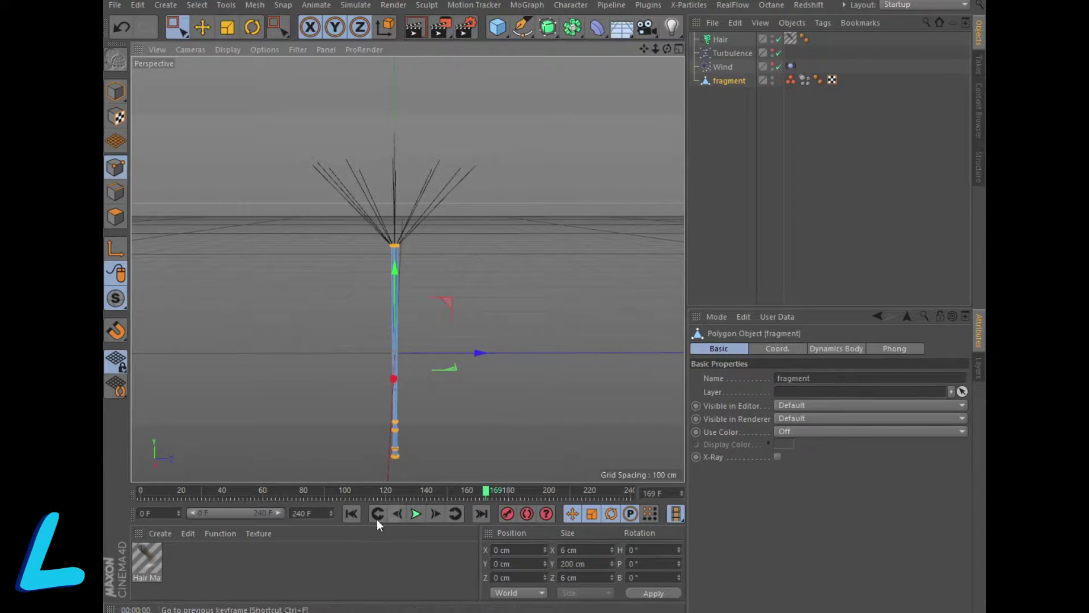
Step: Replay the hair simulation from frame 0, stop at frame 74, and render a preview
left_click(352, 513)
left_click(417, 515)
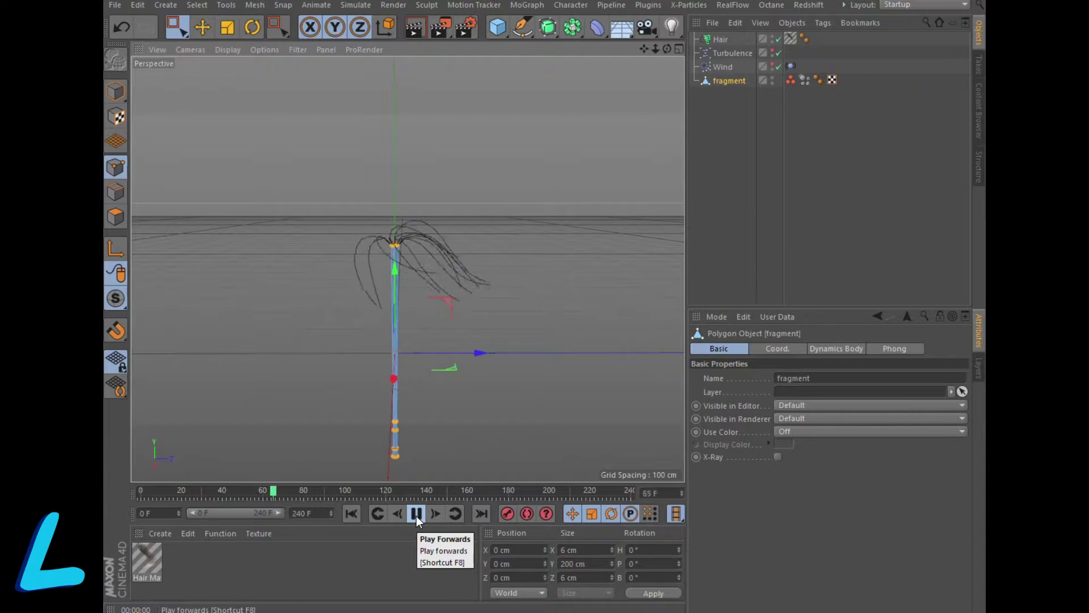
left_click(417, 515)
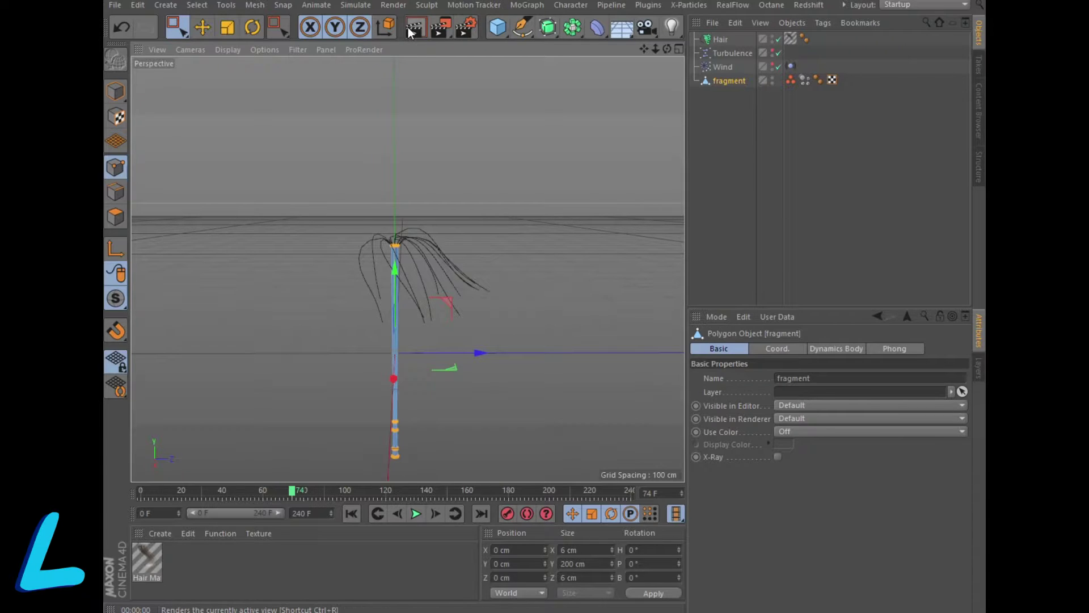
left_click(408, 27)
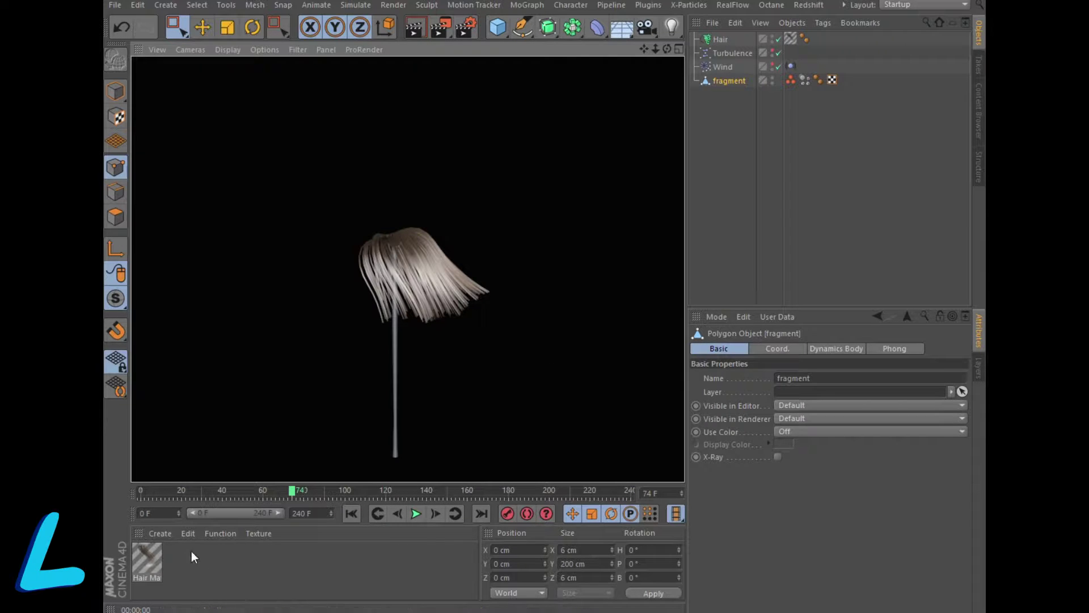
left_click(162, 533)
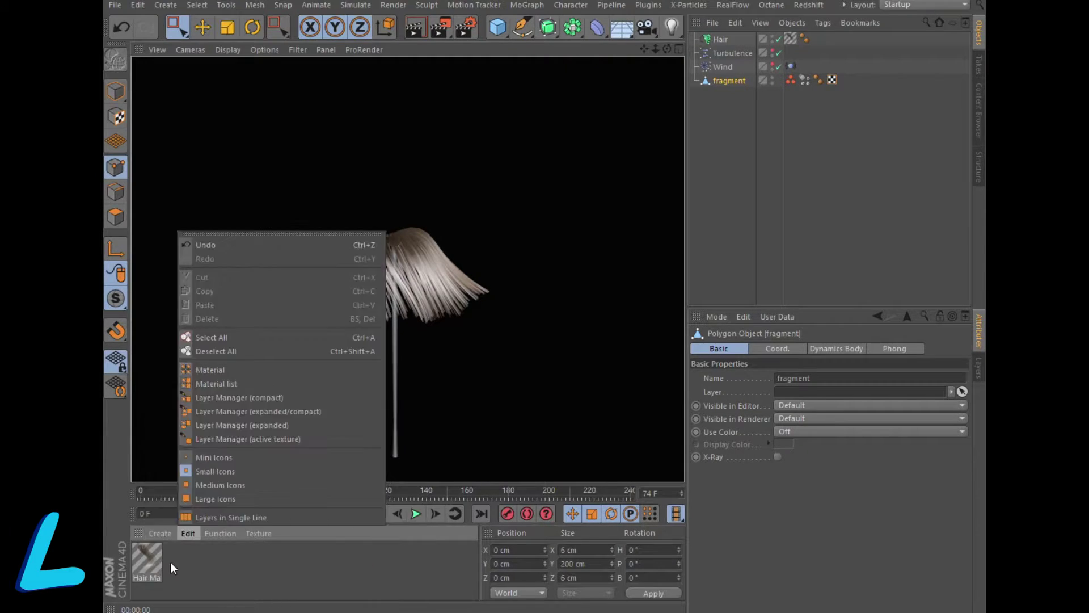
Step: Give the Hair Mat a white root colour and a light yellowish-grey tip colour
left_click(146, 554)
double_click(145, 554)
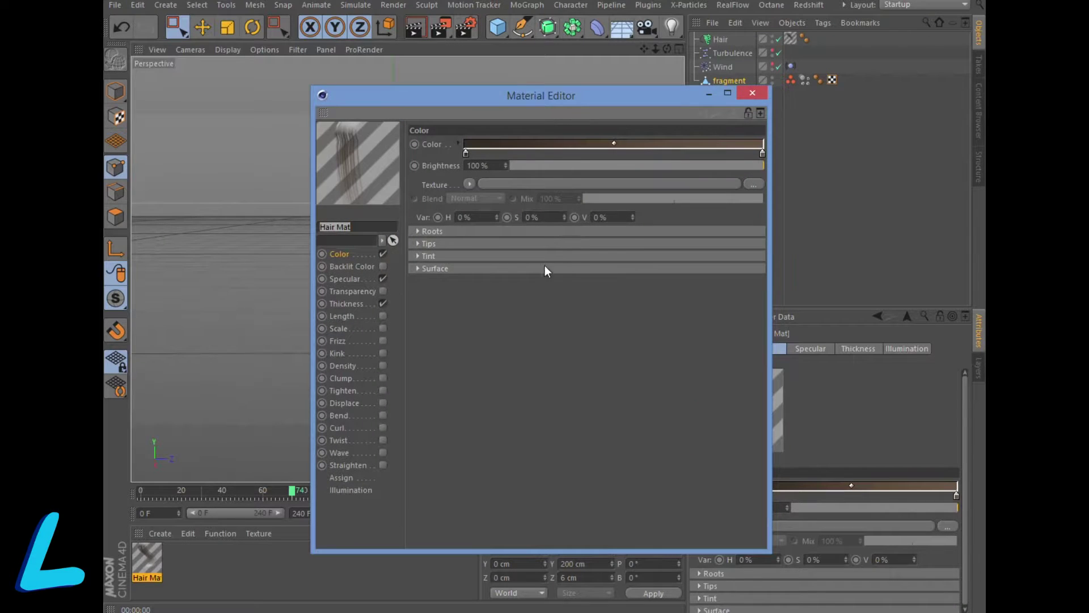
double_click(465, 155)
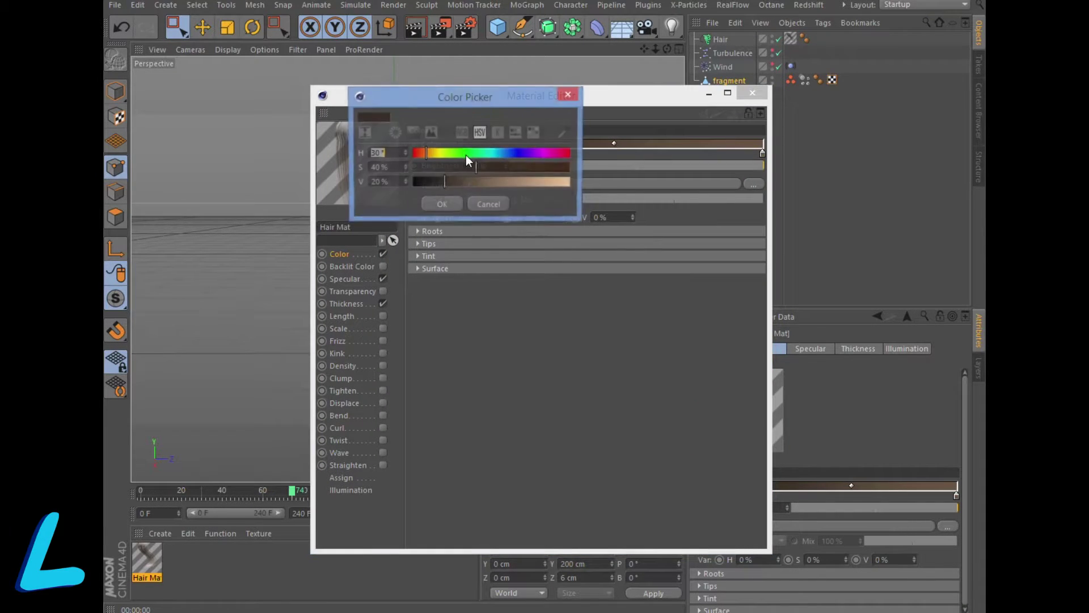
mouse_move(476, 168)
left_mouse_down()
mouse_move(393, 167)
mouse_move(571, 182)
left_mouse_up()
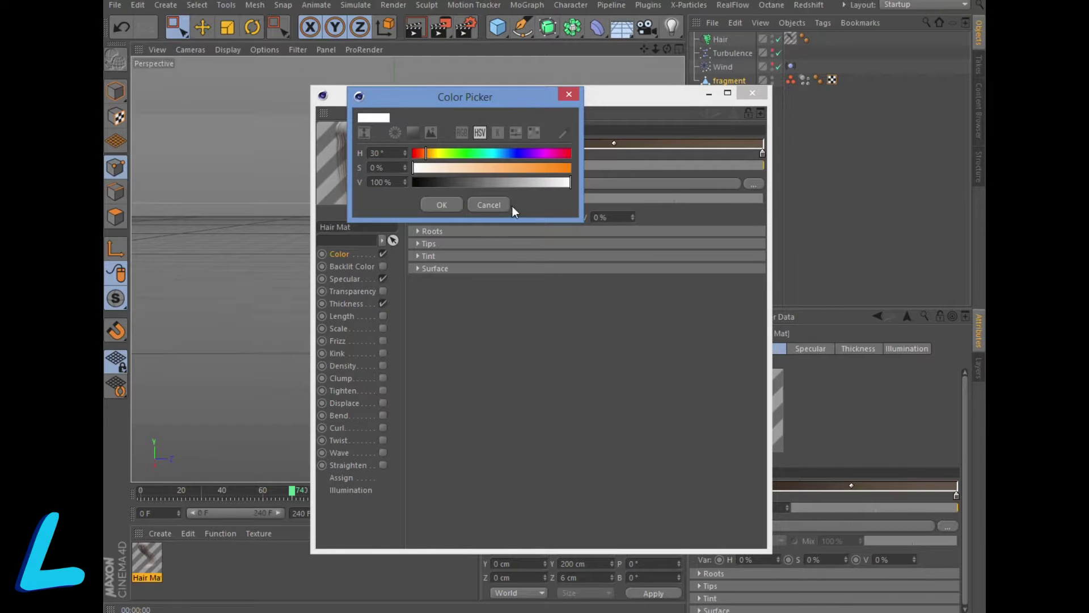
left_click(446, 204)
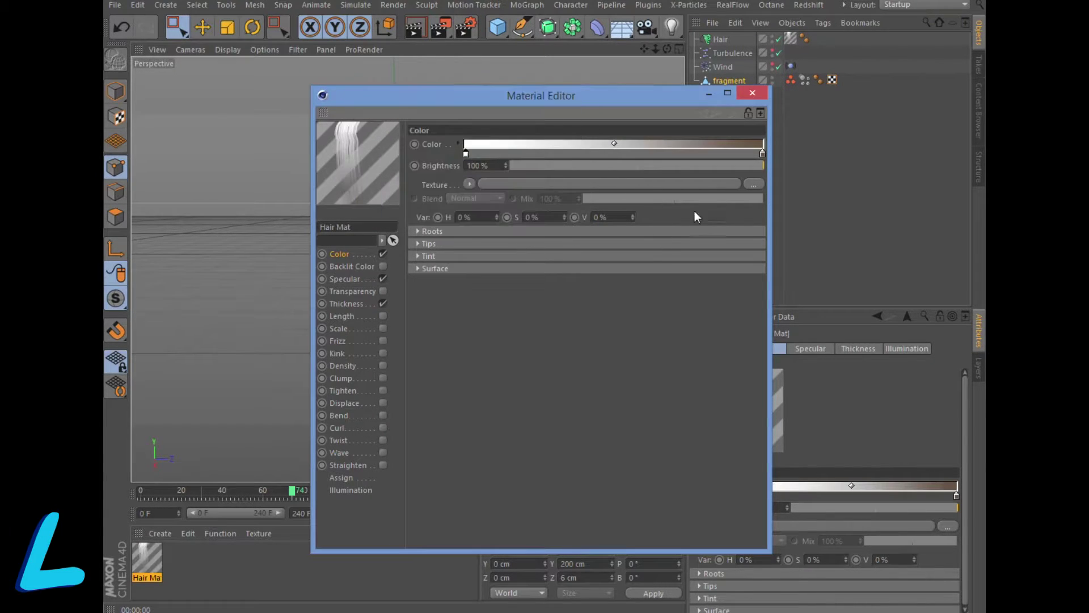
double_click(764, 152)
left_click_drag(728, 148, 699, 166)
left_click_drag(771, 182, 816, 180)
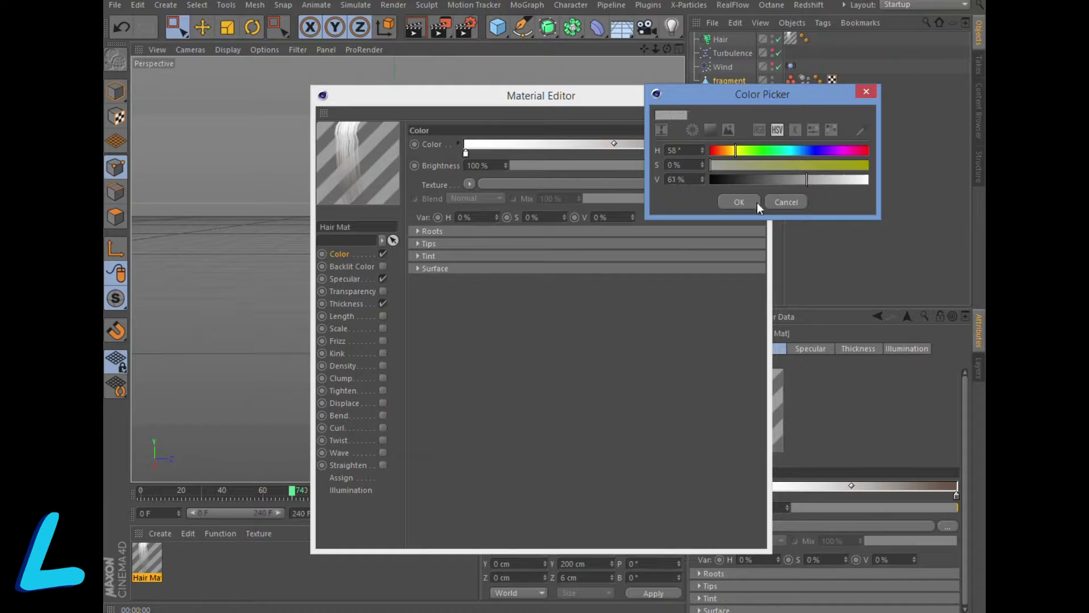
left_click(739, 202)
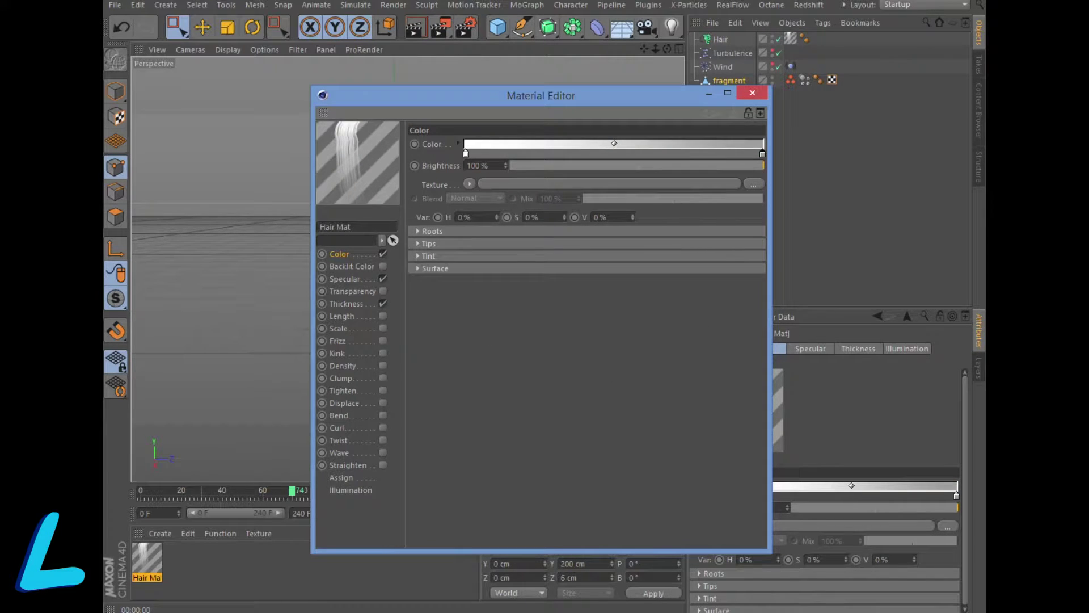
Step: Turn off specular, set thickness 10 cm at the root tapering along a curve, and enable Length
left_click(383, 279)
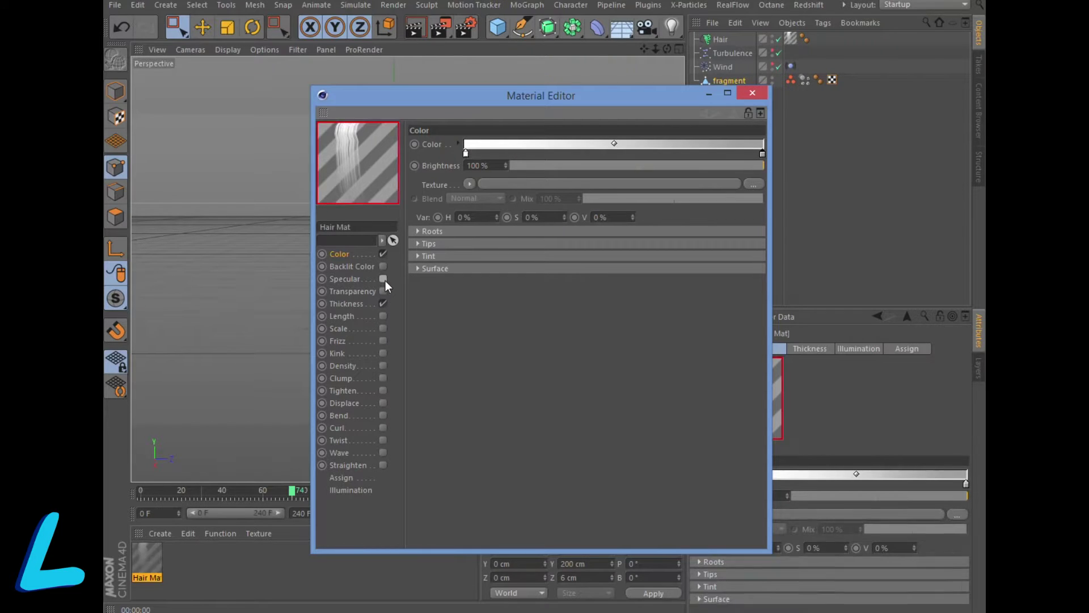
left_click(358, 302)
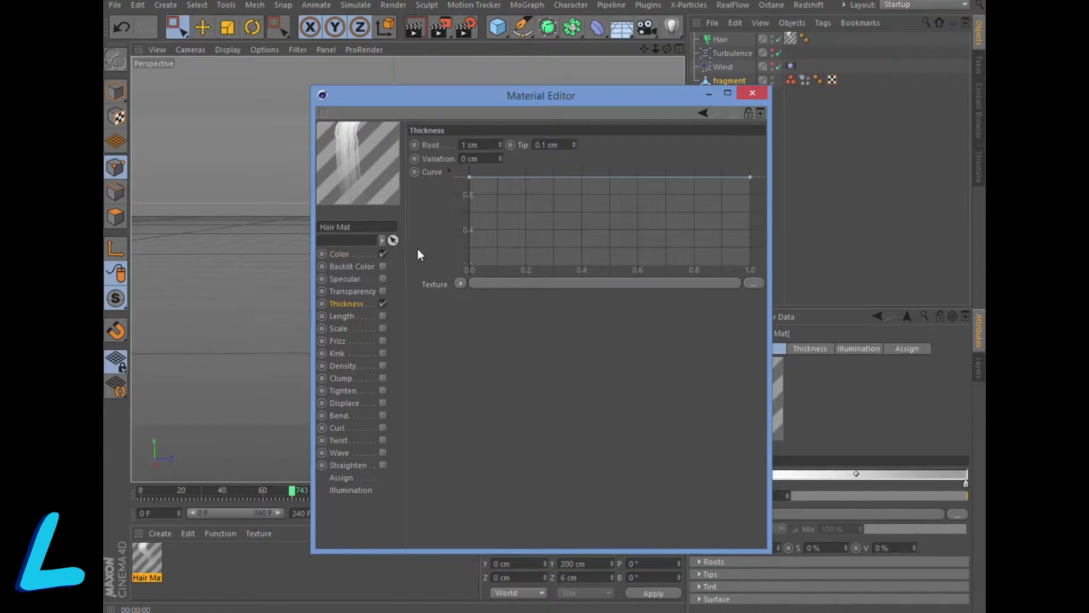
type("10")
key("Return")
left_click_drag(469, 178, 473, 254)
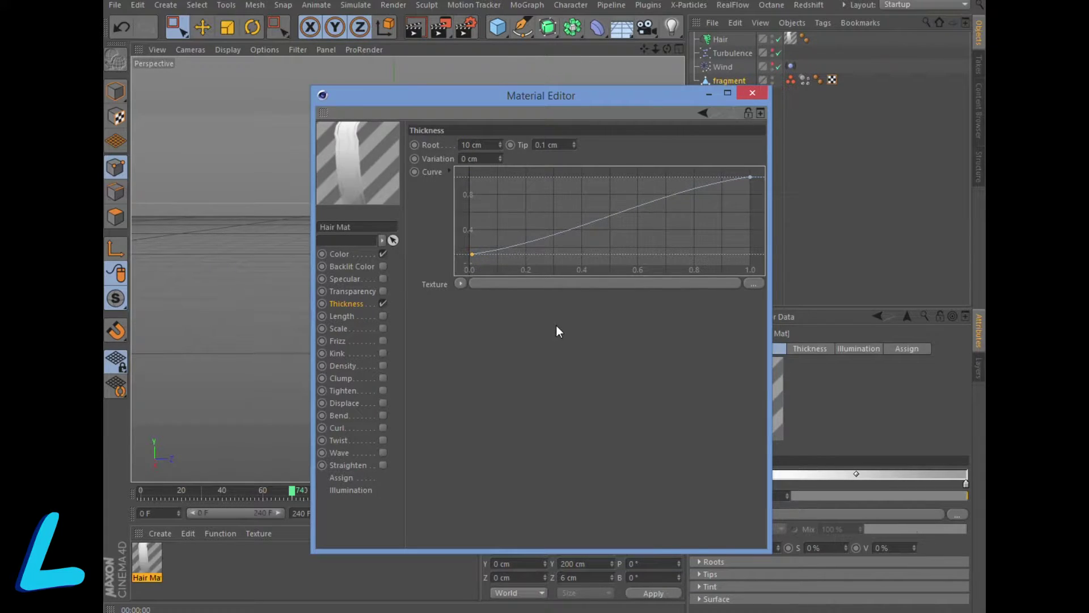
left_click_drag(471, 254, 470, 177)
left_click_drag(748, 178, 737, 242)
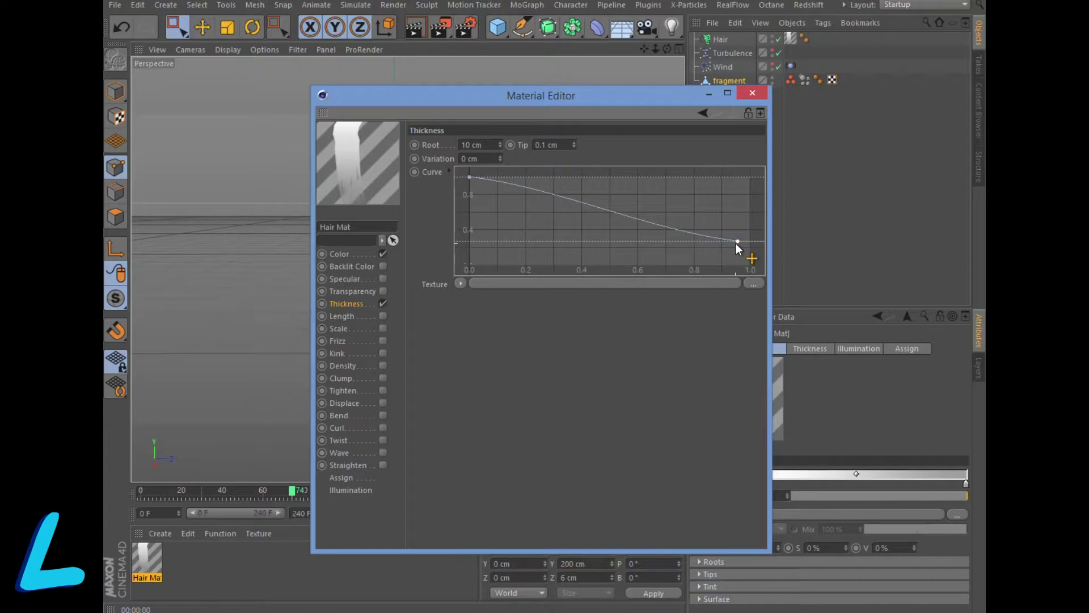
left_click(605, 210)
left_click_drag(604, 210, 601, 223)
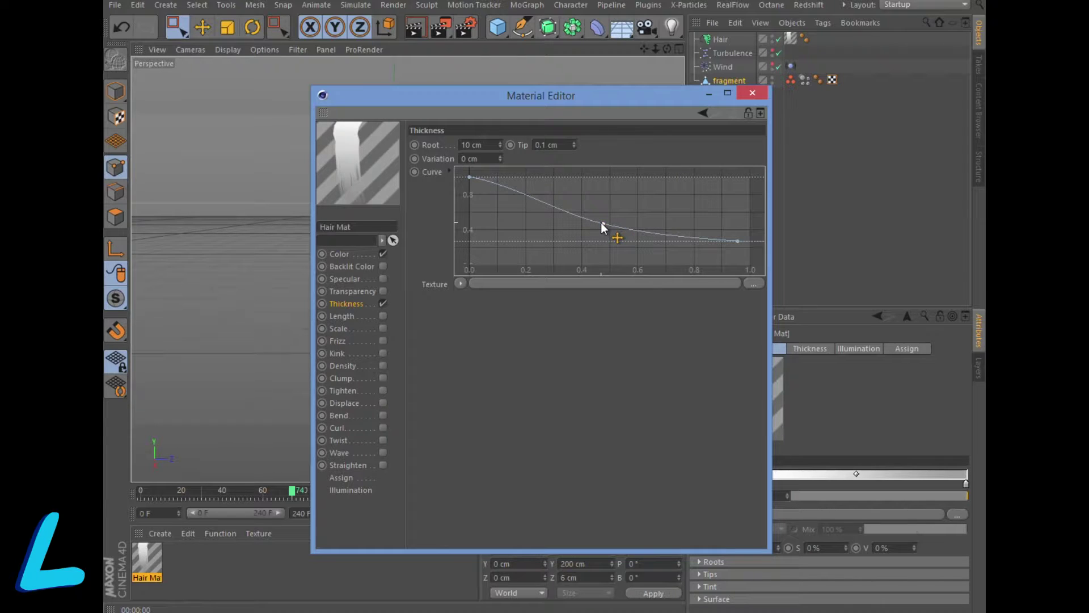
left_click(381, 316)
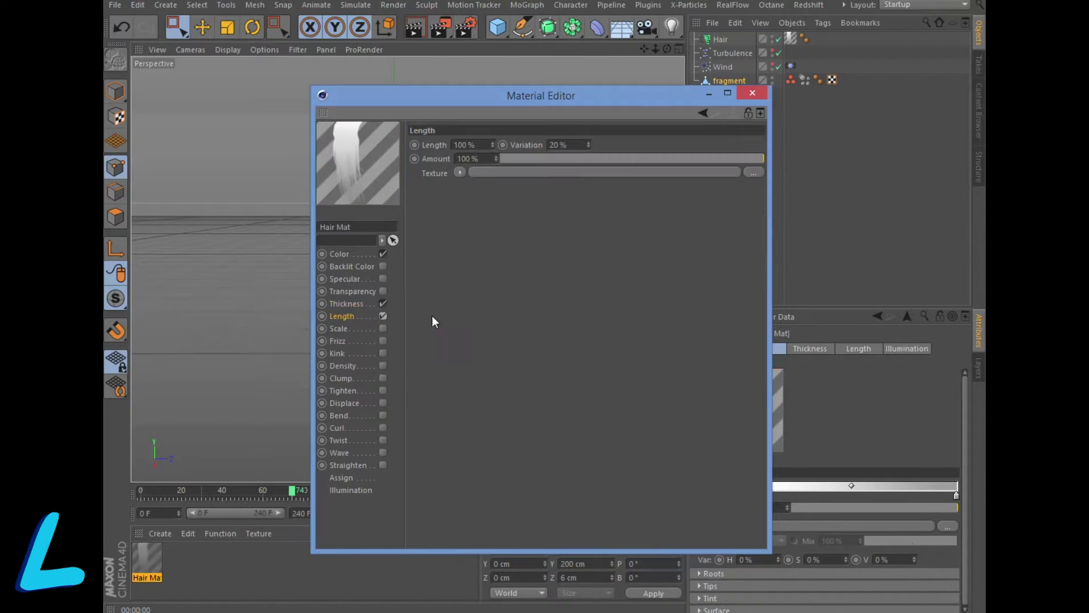
Step: Set hair Length to 50% and enable Frizz with a curve fading toward the tips
left_click(487, 145)
type("50")
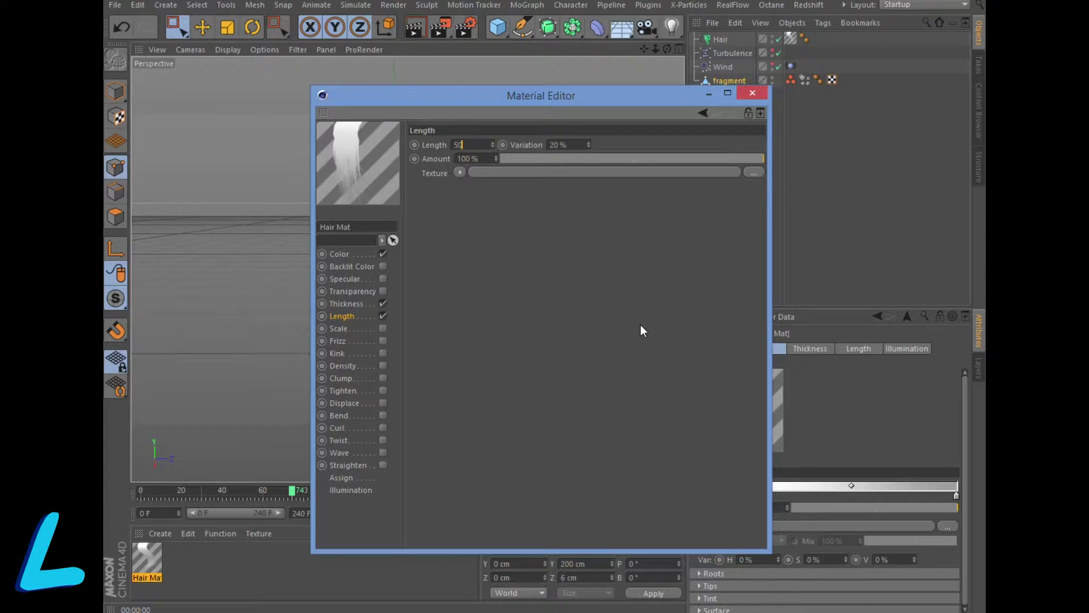
key("Return")
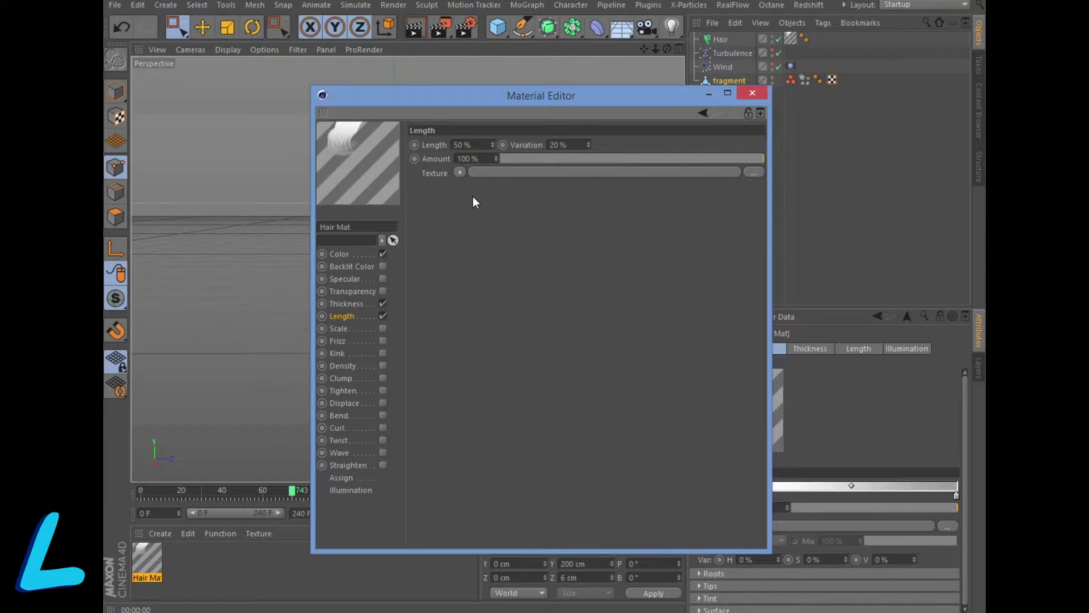
left_click(382, 341)
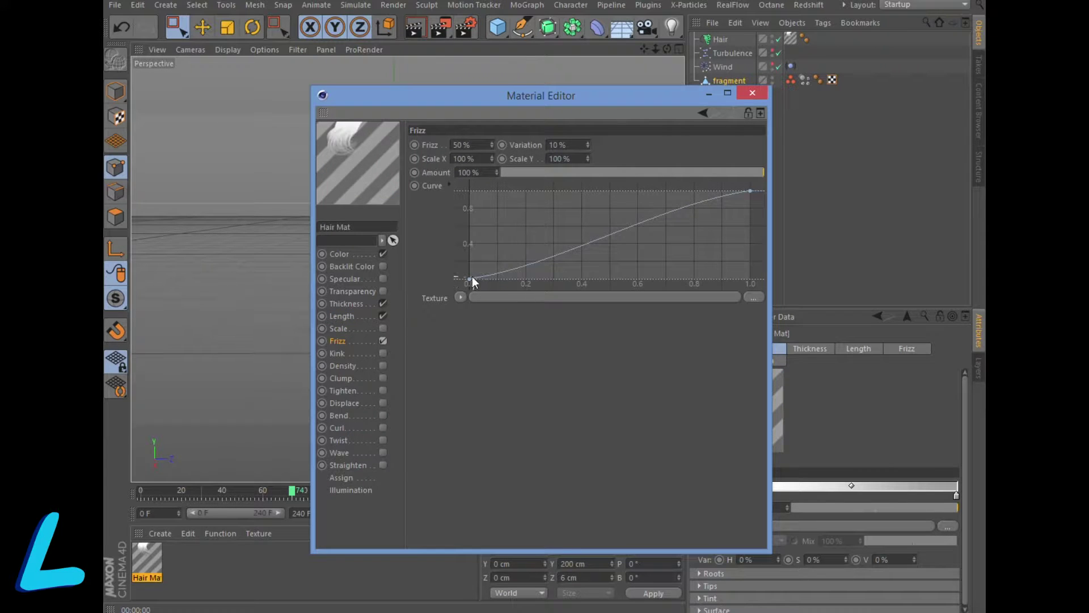
left_click_drag(469, 278, 471, 231)
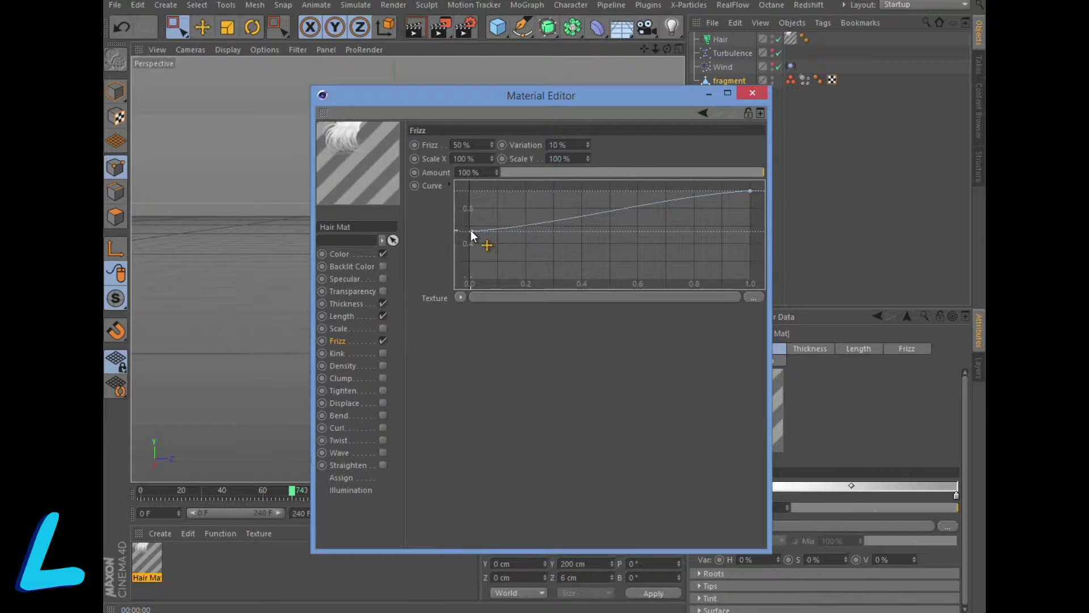
left_click_drag(751, 191, 756, 257)
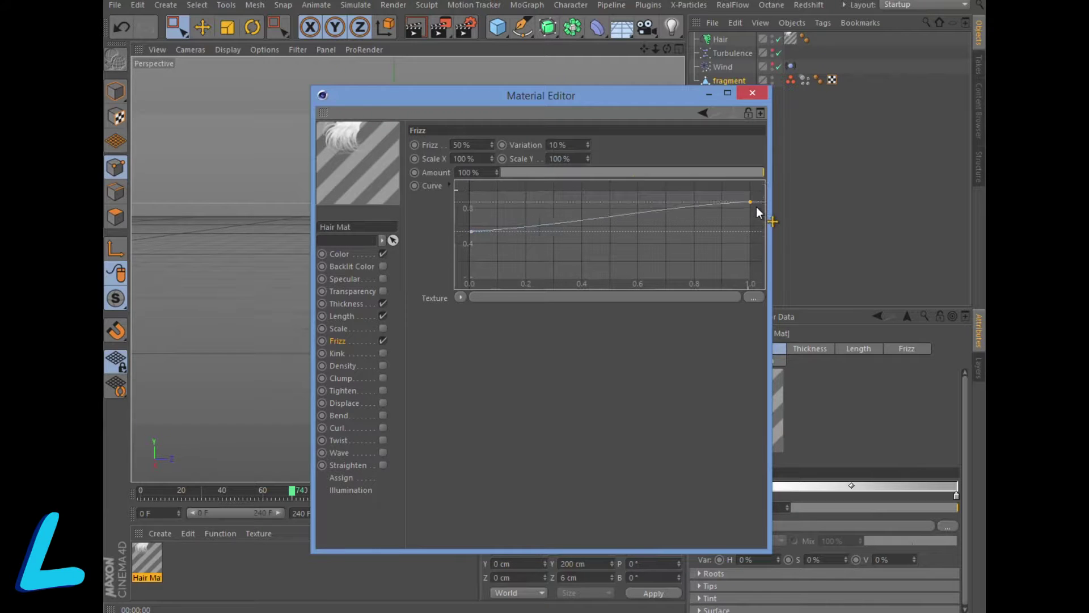
left_click_drag(754, 261, 753, 240)
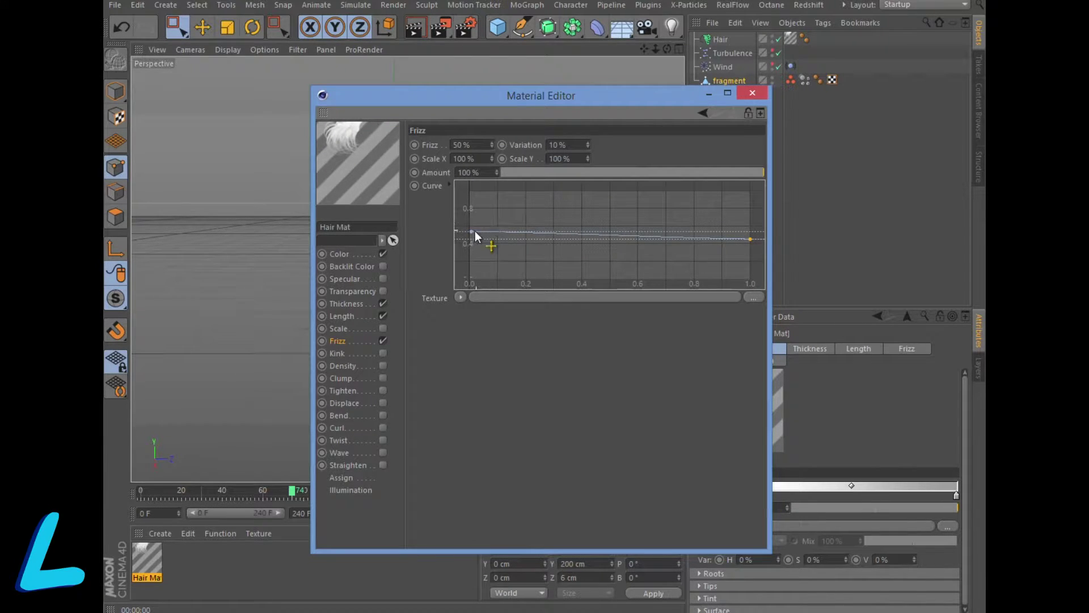
left_click_drag(472, 228, 477, 210)
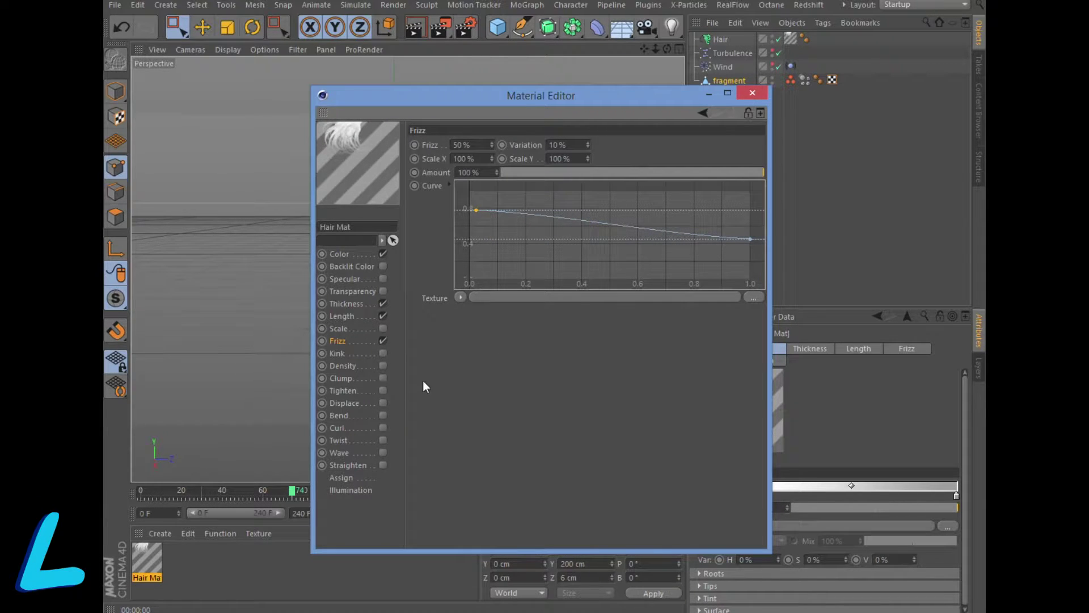
Step: Enable Kink with the curve's root point raised to about 0.4
left_click(383, 353)
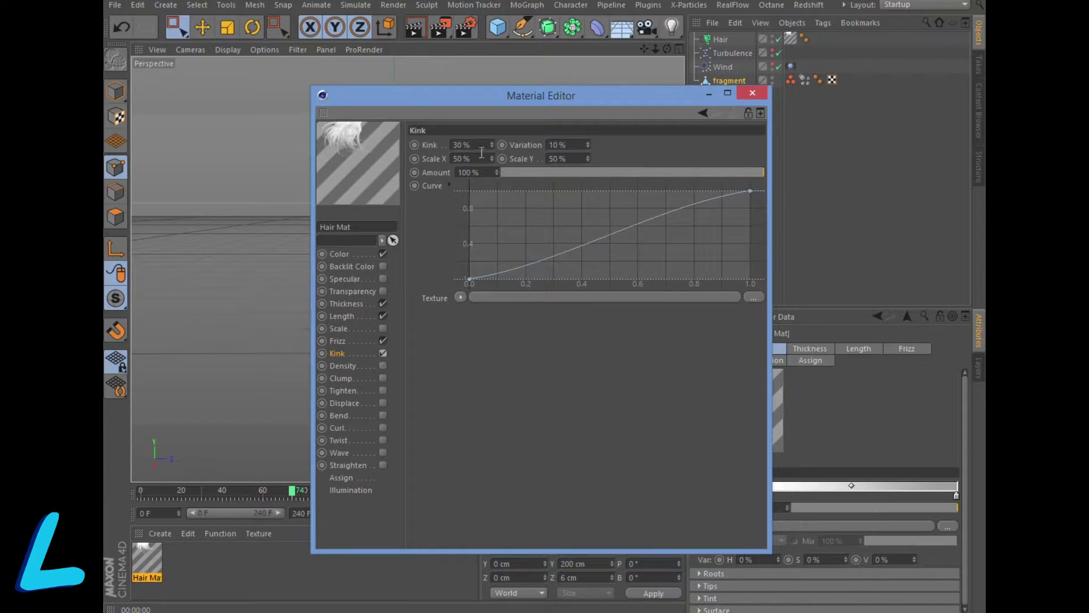
left_click(469, 279)
left_click_drag(469, 280, 472, 244)
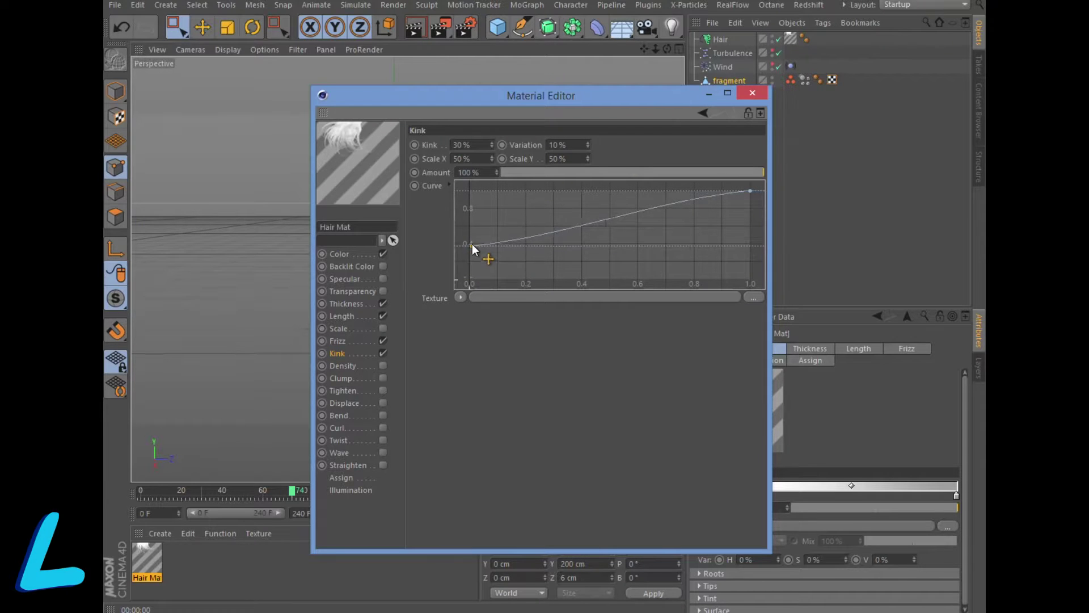
left_click(757, 93)
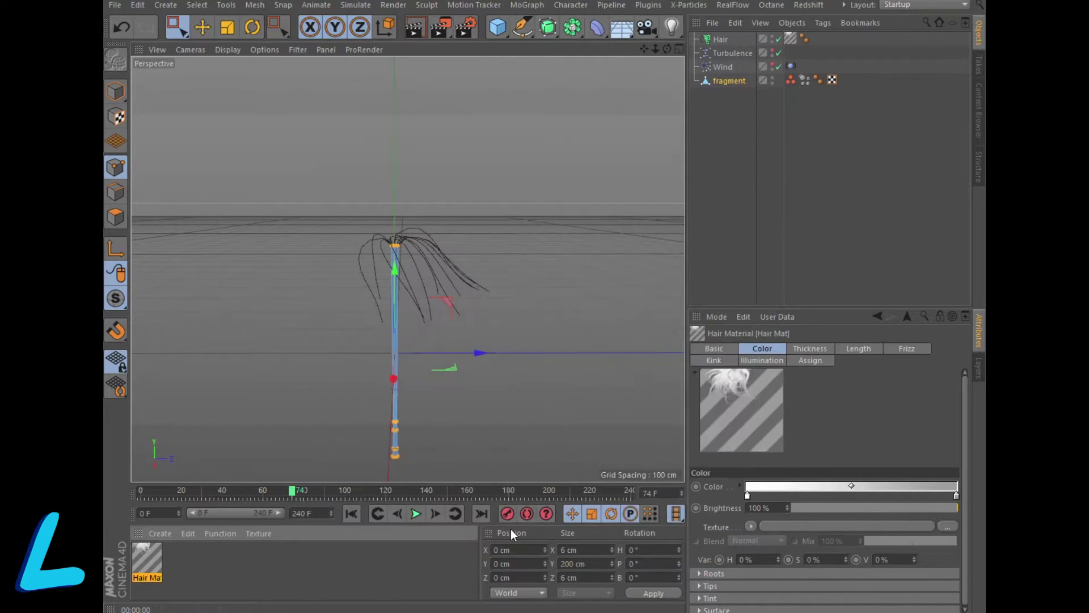
Step: Render a preview, replay the hair to frame 62, and zoom in on the stem's top
left_click(407, 18)
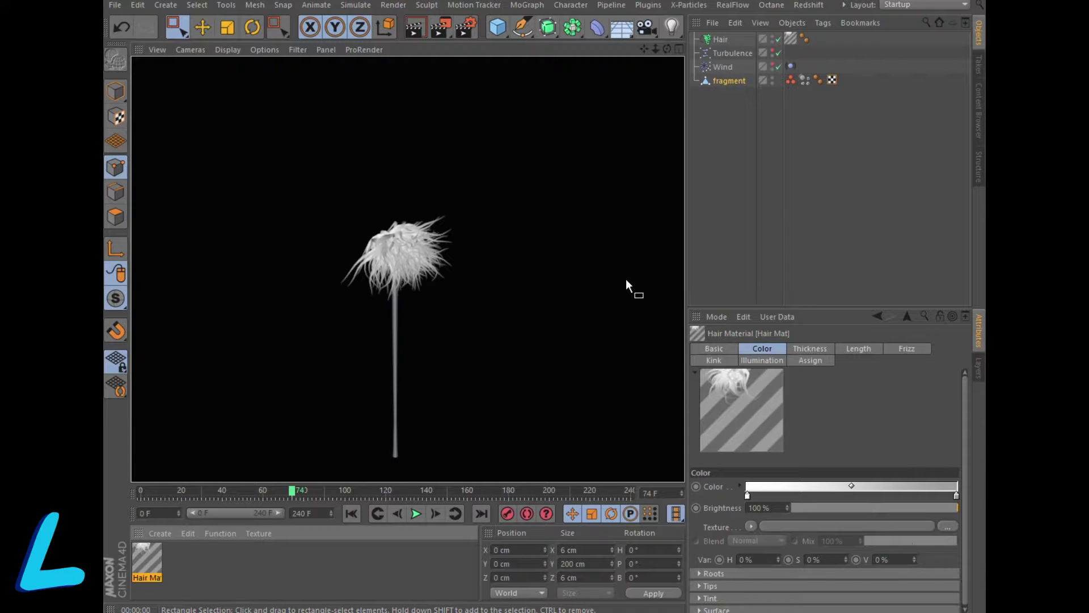
left_click(351, 514)
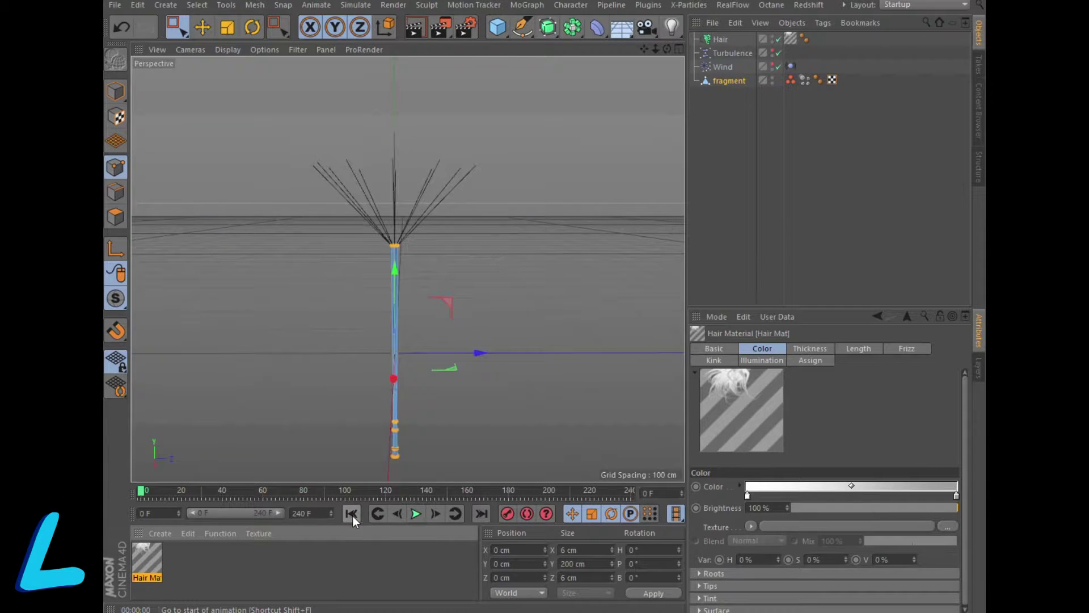
left_click(417, 515)
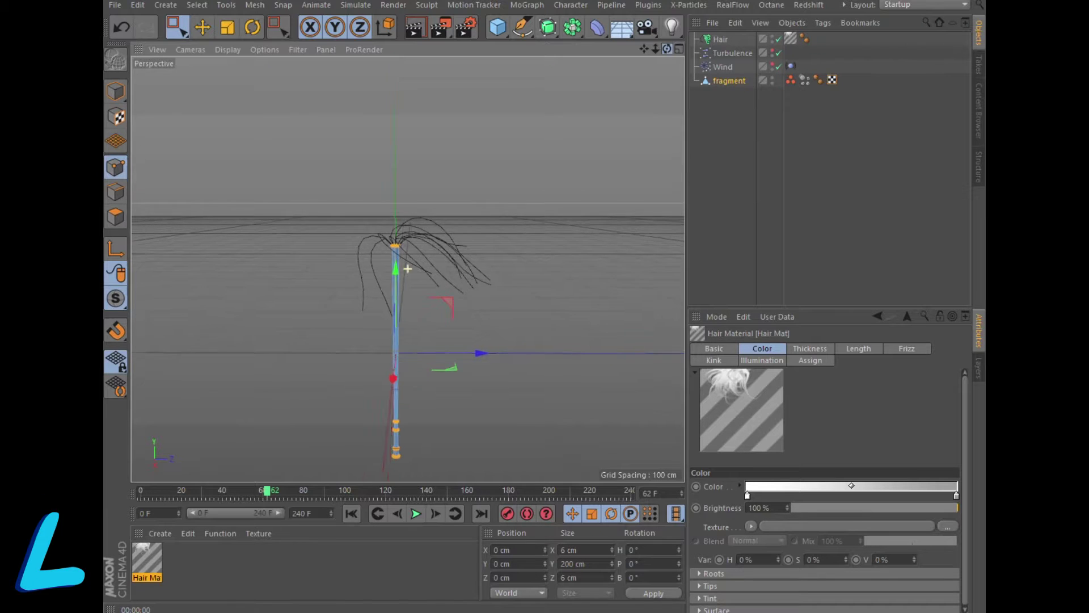
left_click_drag(667, 49, 424, 237)
scroll(407, 248, "up", 8)
left_click_drag(643, 49, 644, 171)
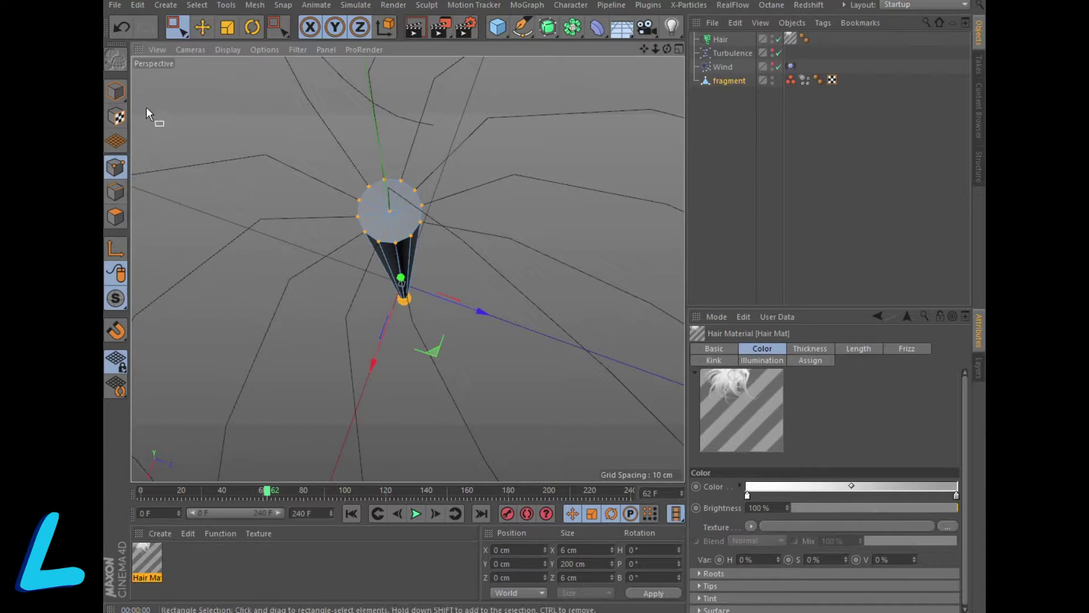
Step: Delete the single point at the tip of the stem's cone
left_click(203, 28)
left_click(394, 211)
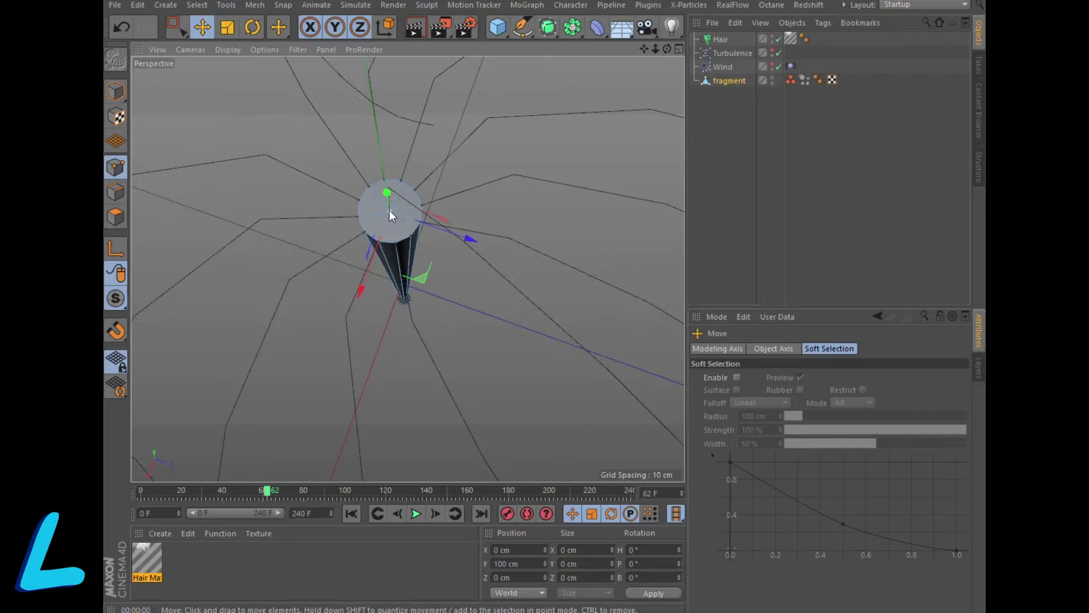
left_click(138, 5)
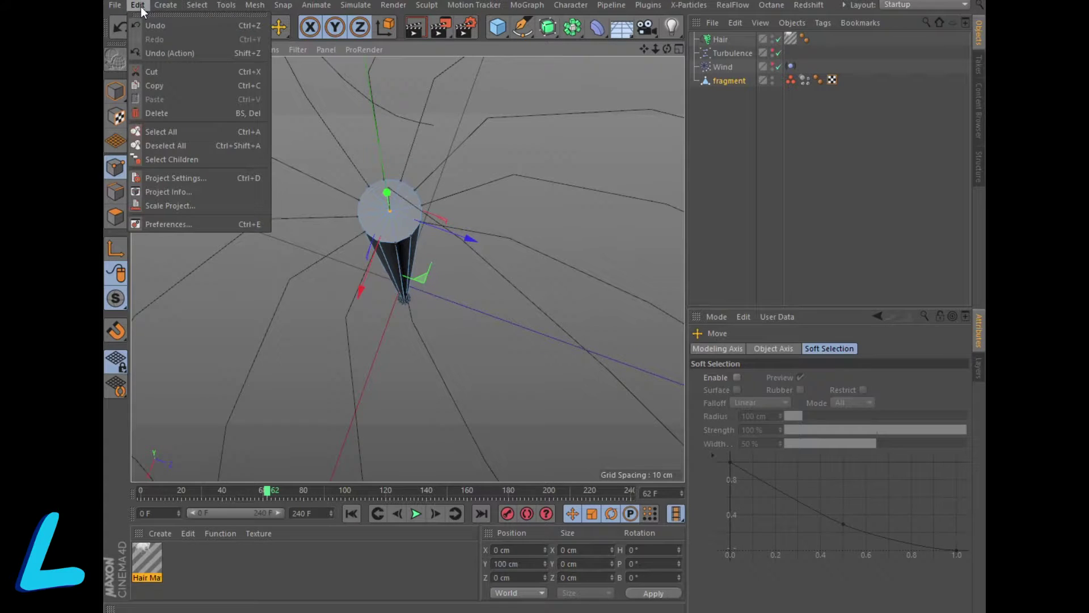
left_click(155, 113)
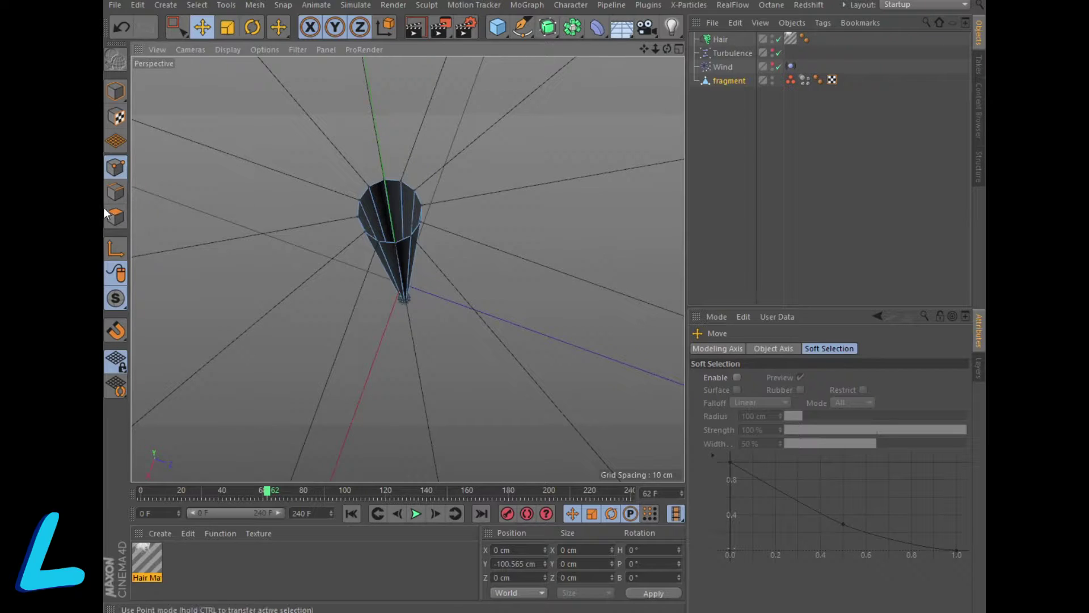
Step: Select the open edge loop at the cone's top and cap it with Close Polygon Hole
left_click(114, 191)
left_click(197, 5)
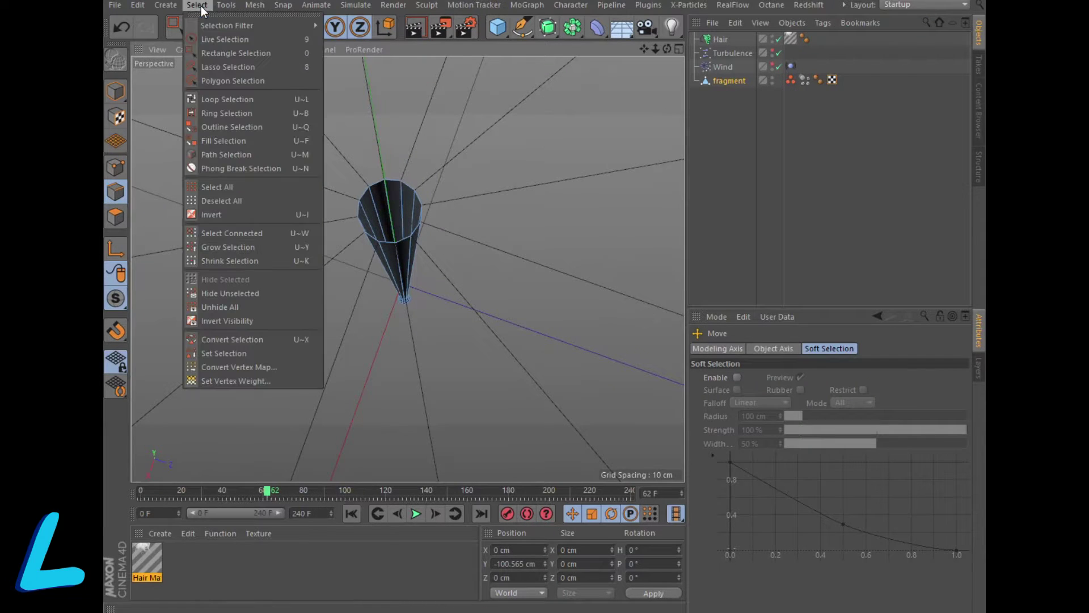
left_click(225, 100)
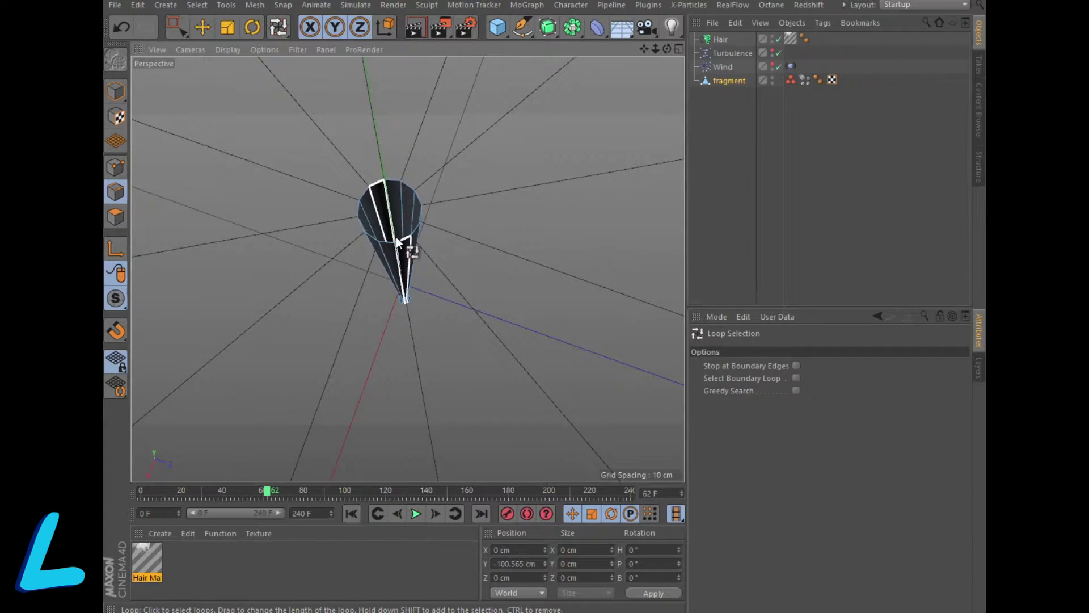
left_click(373, 237)
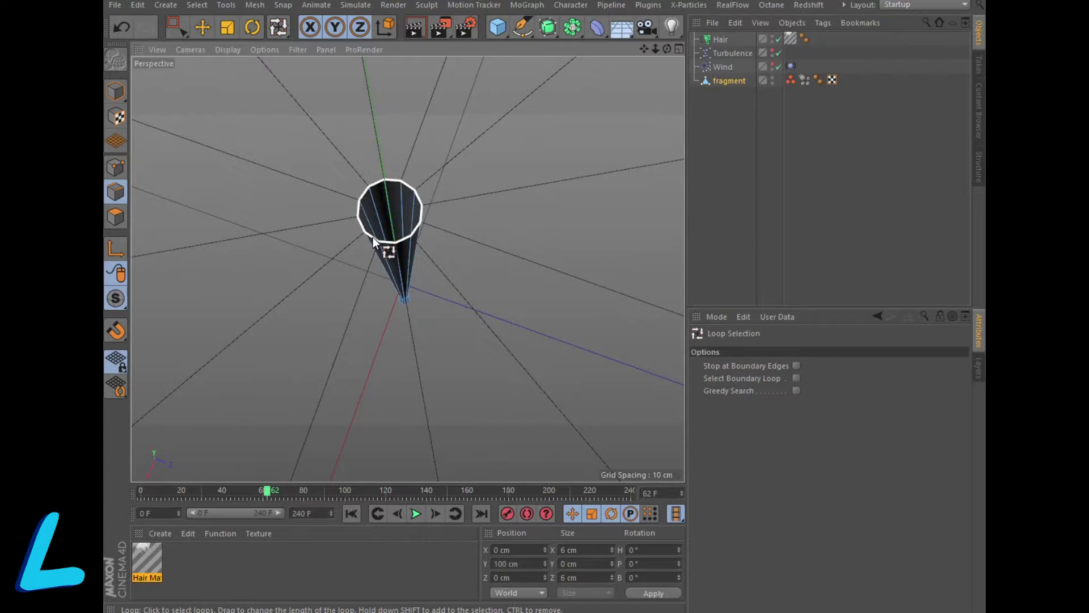
right_click(372, 237)
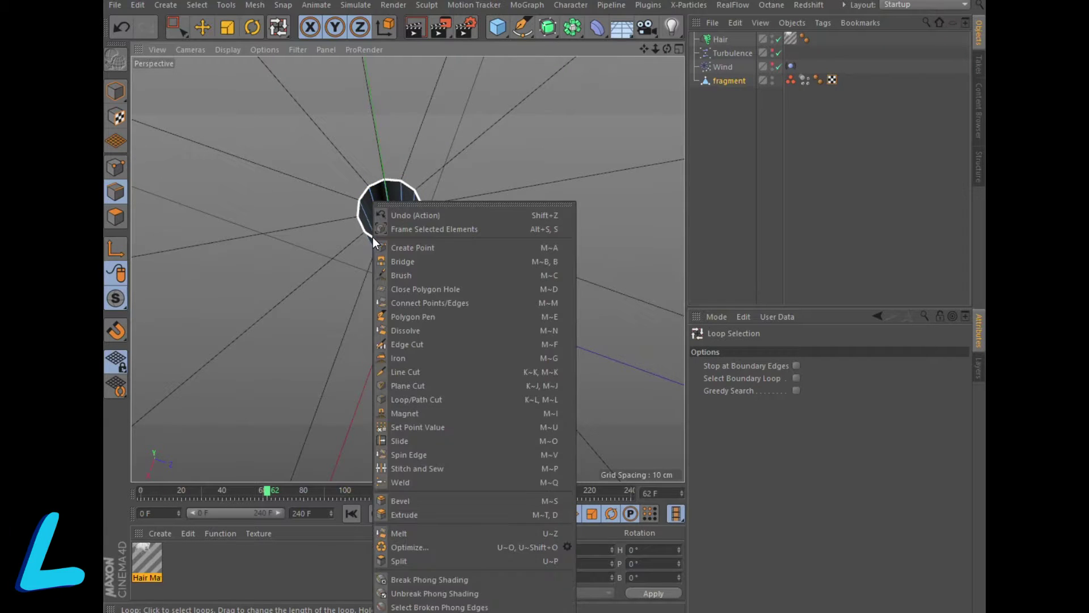
left_click(465, 290)
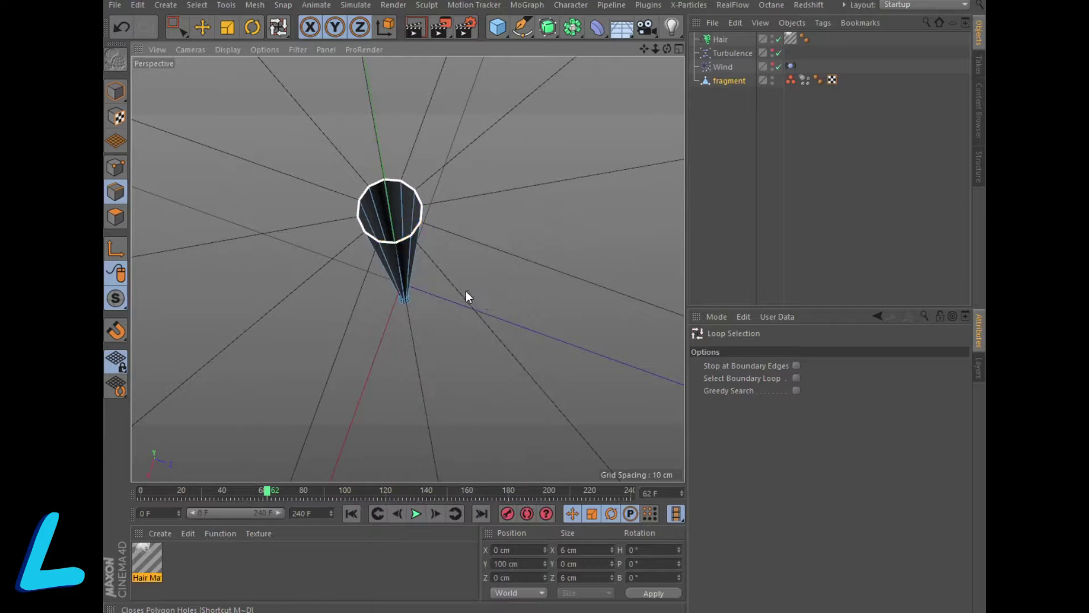
left_click(400, 241)
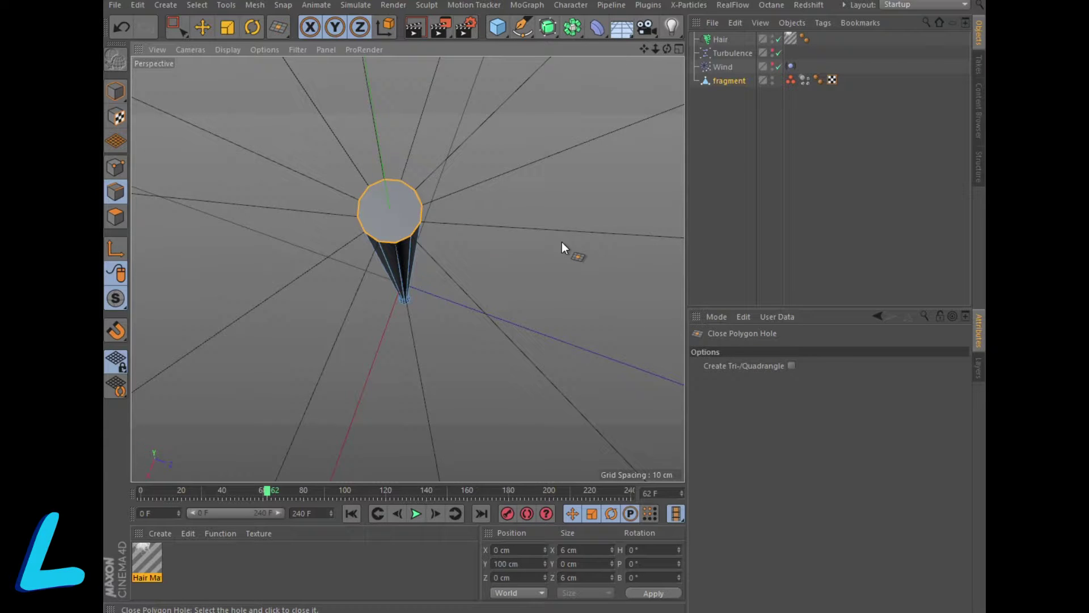
Step: Frame the hair-tufted stem and render a preview of the frizzy white tuft
left_click_drag(665, 50, 625, 103)
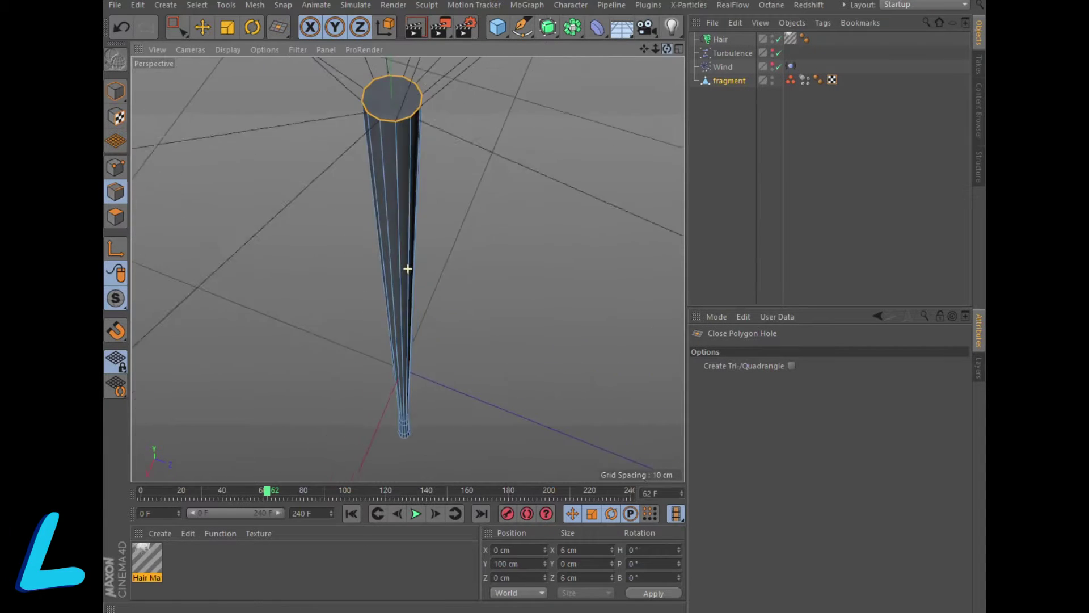
scroll(512, 280, "down", 3)
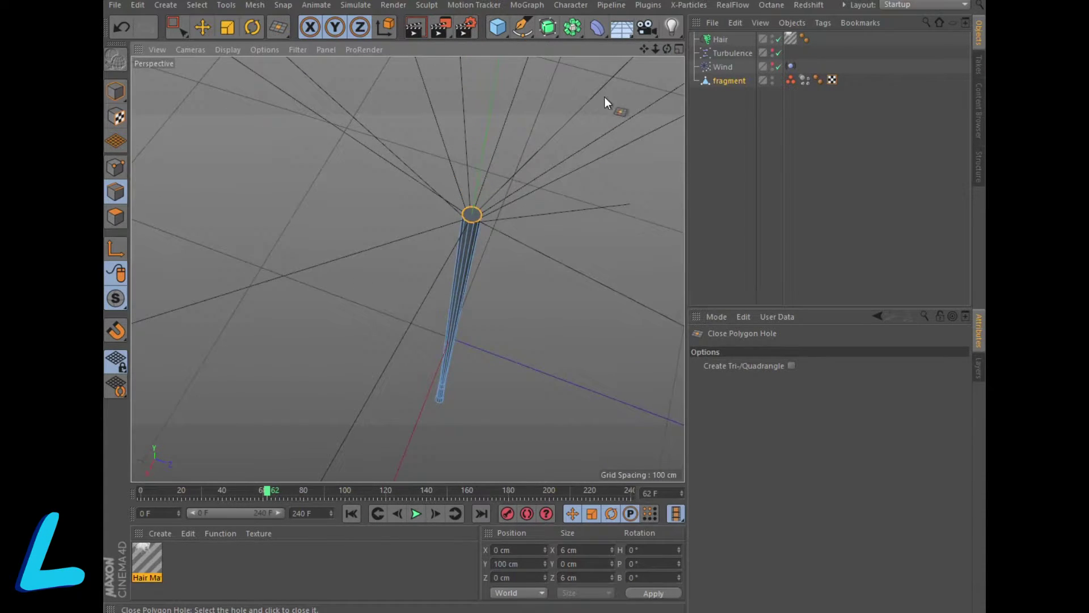
left_click_drag(667, 48, 652, 68)
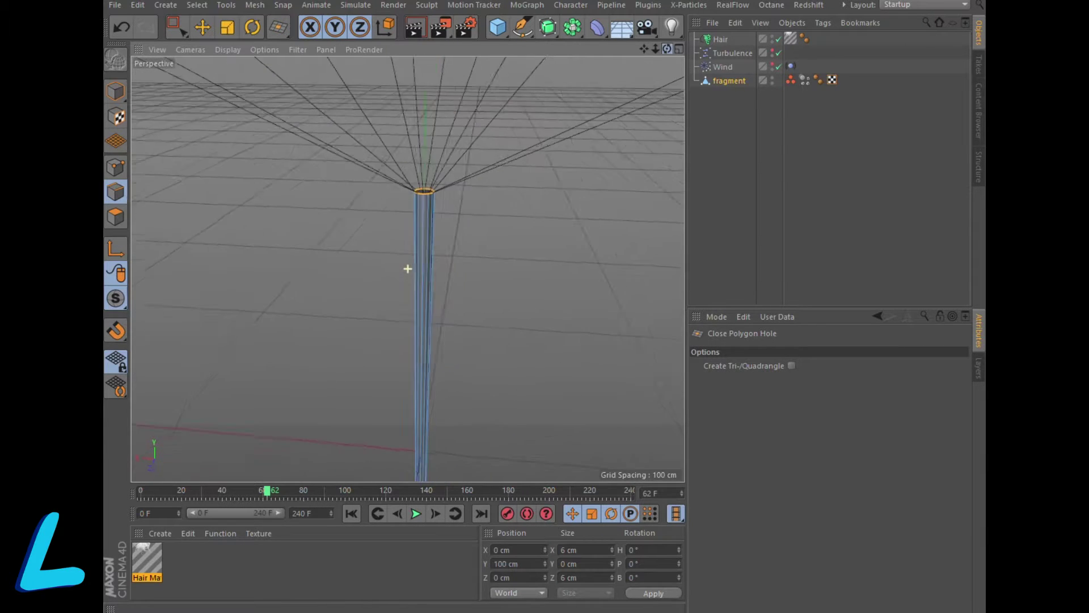
left_click_drag(652, 68, 570, 285)
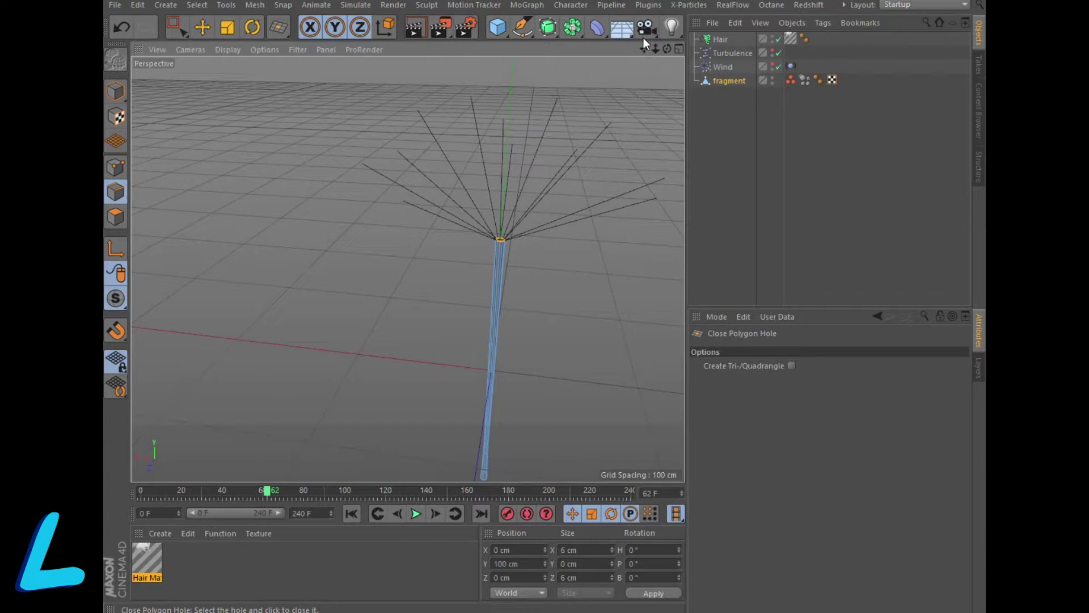
left_click_drag(644, 48, 620, 193)
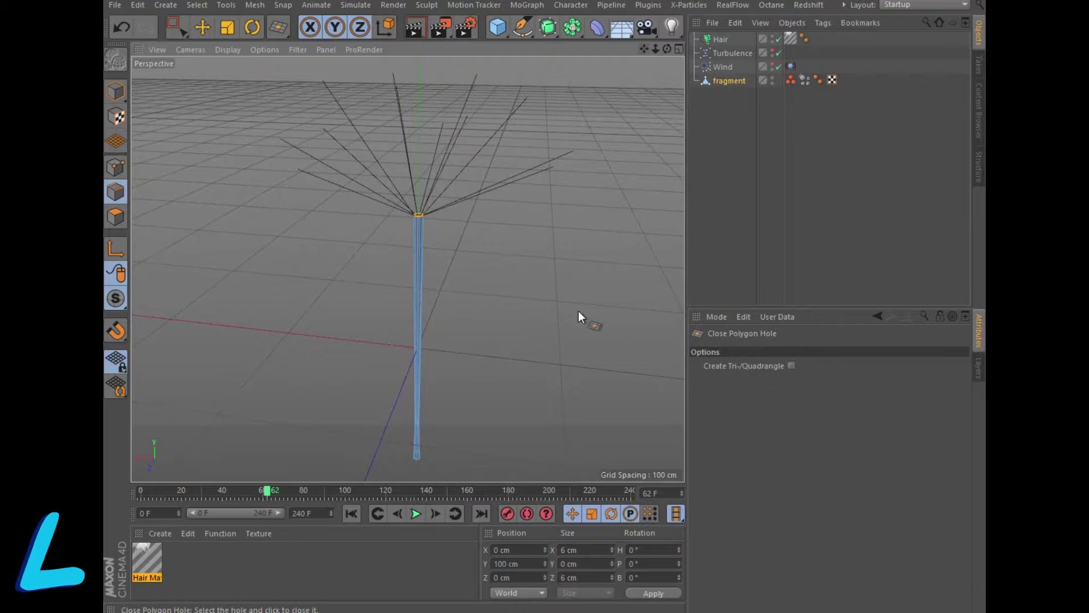
left_click(411, 26)
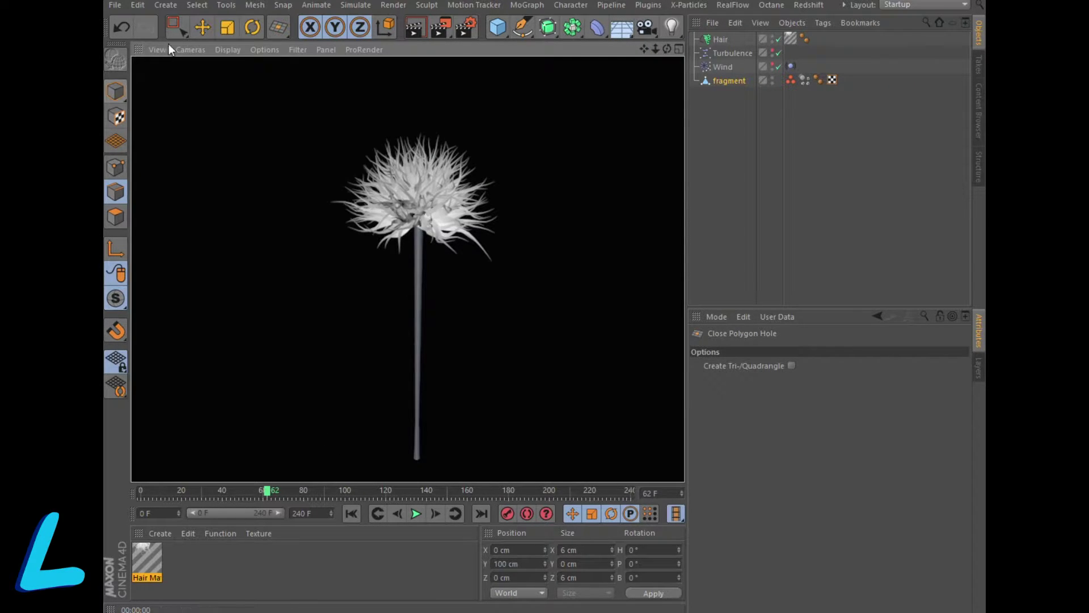
left_click(174, 27)
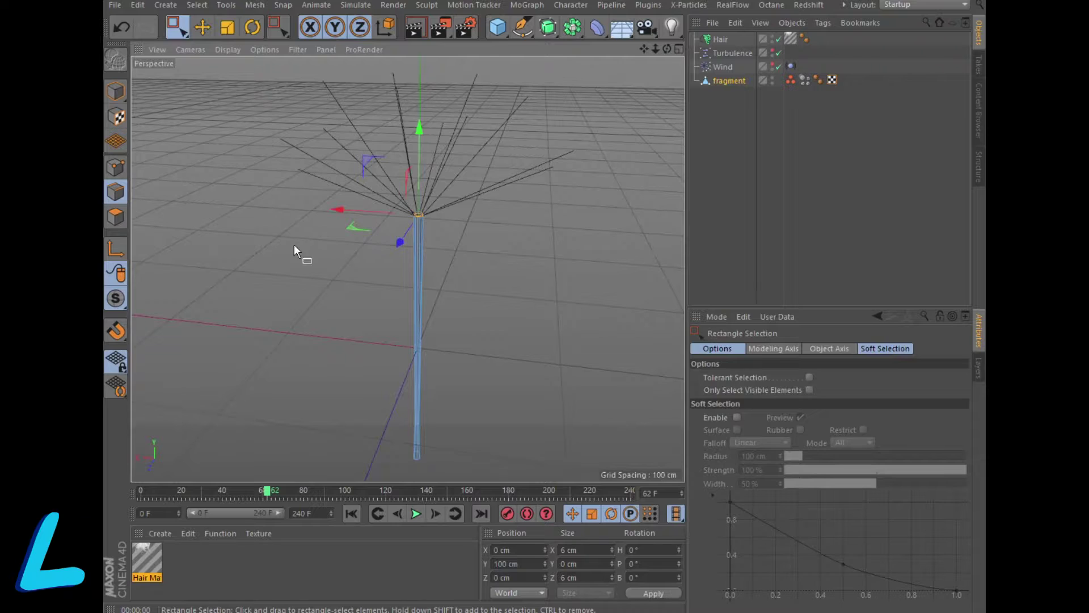
Step: Replay the hair dynamics from frame 0 and stop at frame 77
left_click(350, 512)
left_click(416, 513)
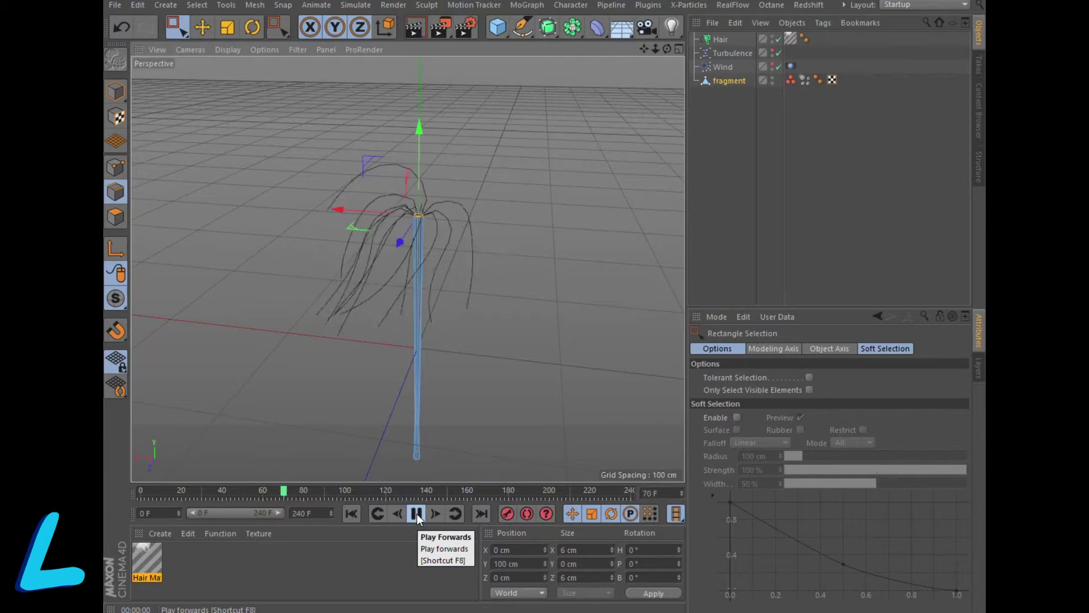
left_click(417, 512)
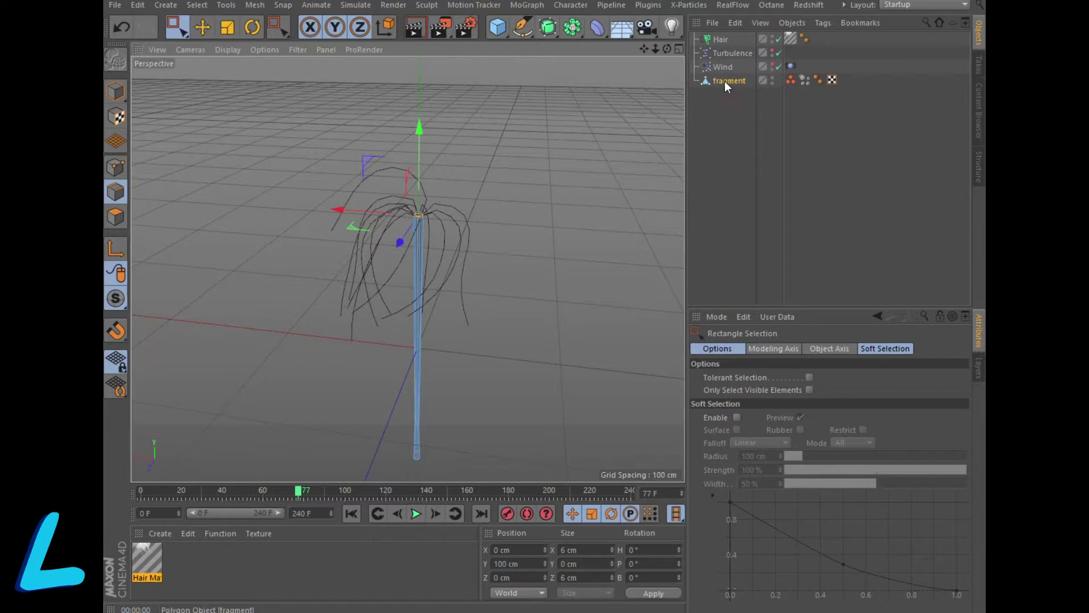
Step: Group the Hair and fragment objects together under a new Null
left_click(717, 40)
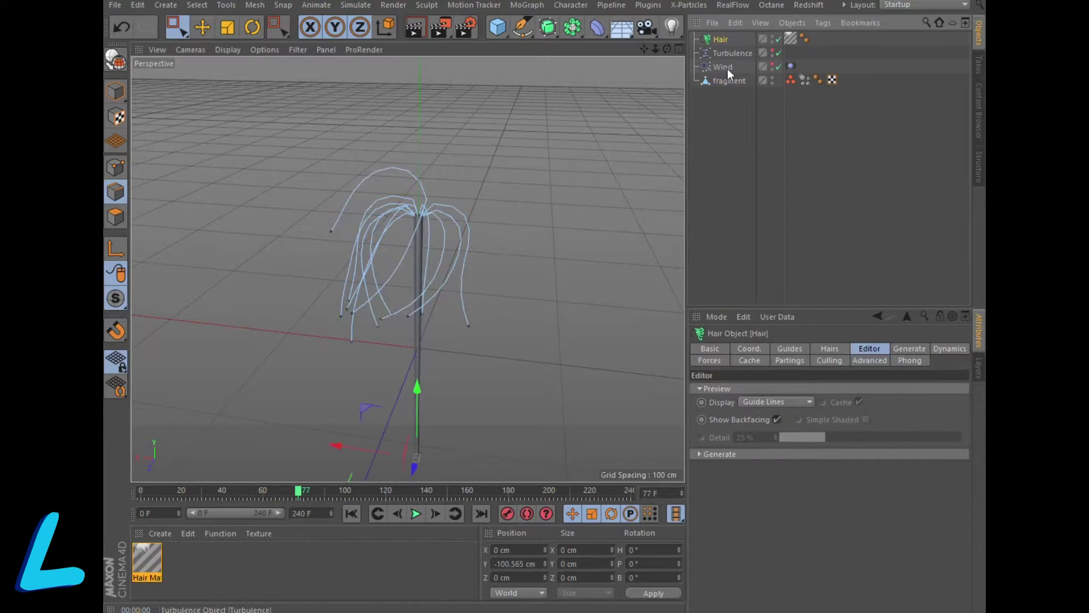
left_click(730, 80, "ctrl")
right_click(731, 80)
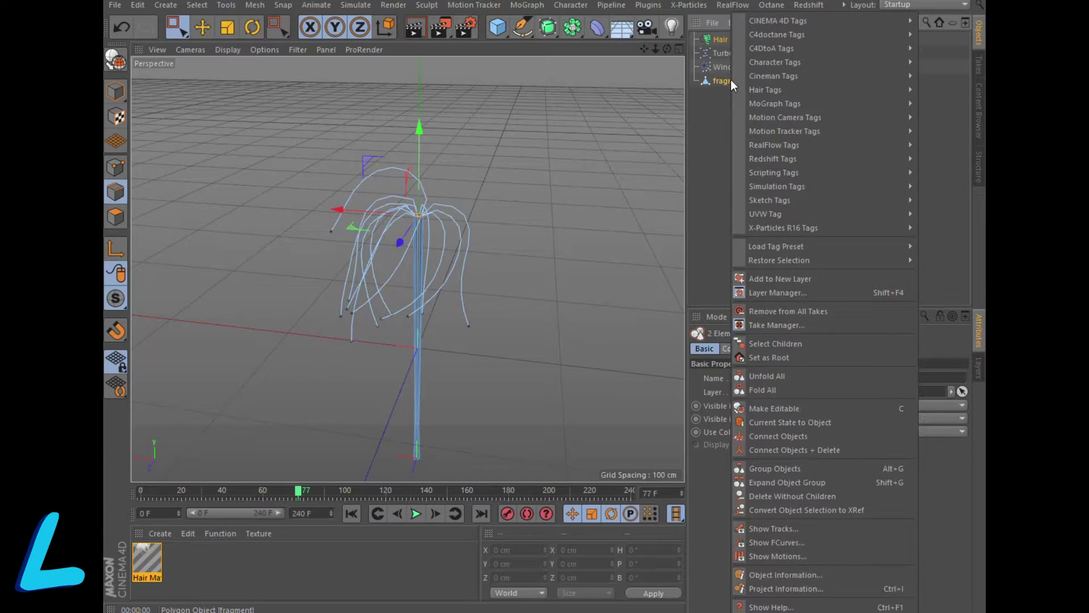
left_click(762, 465)
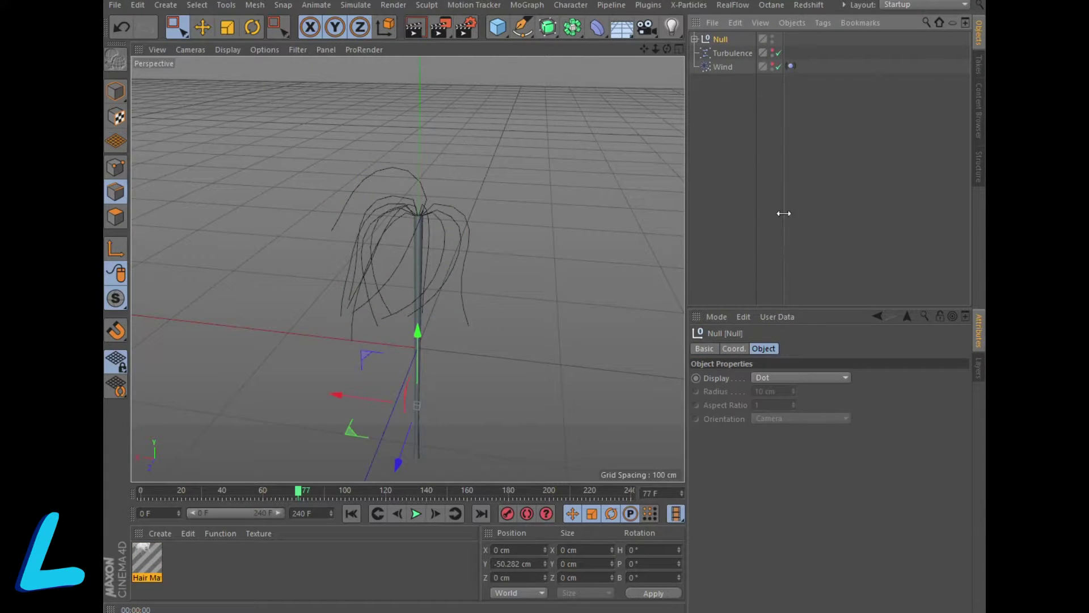
left_click(497, 26)
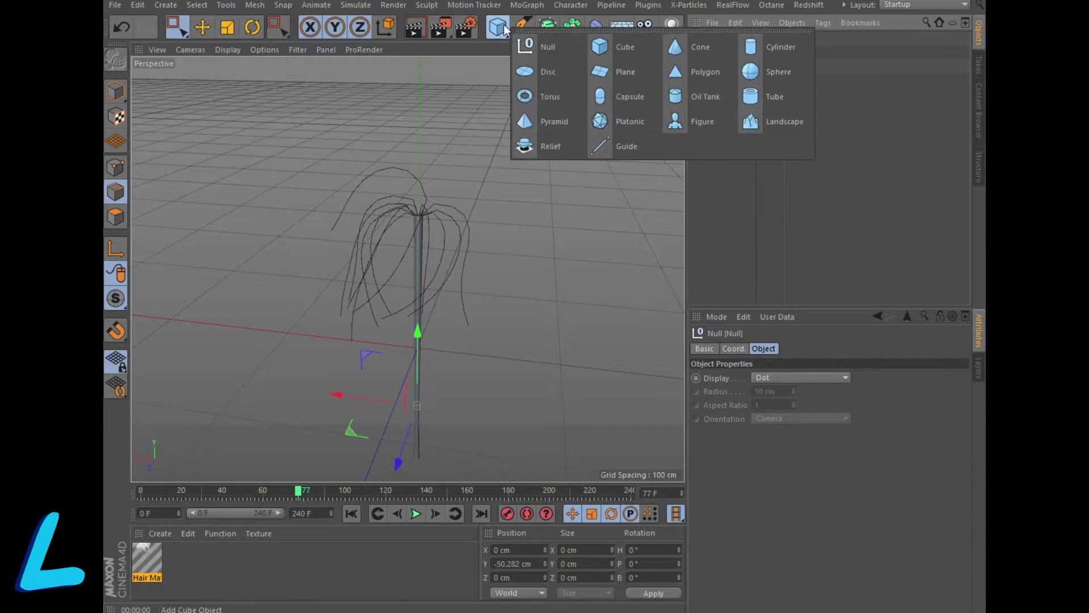
Step: Add a Sphere with 26 segments and set its type to Icosahedron
left_click(756, 73)
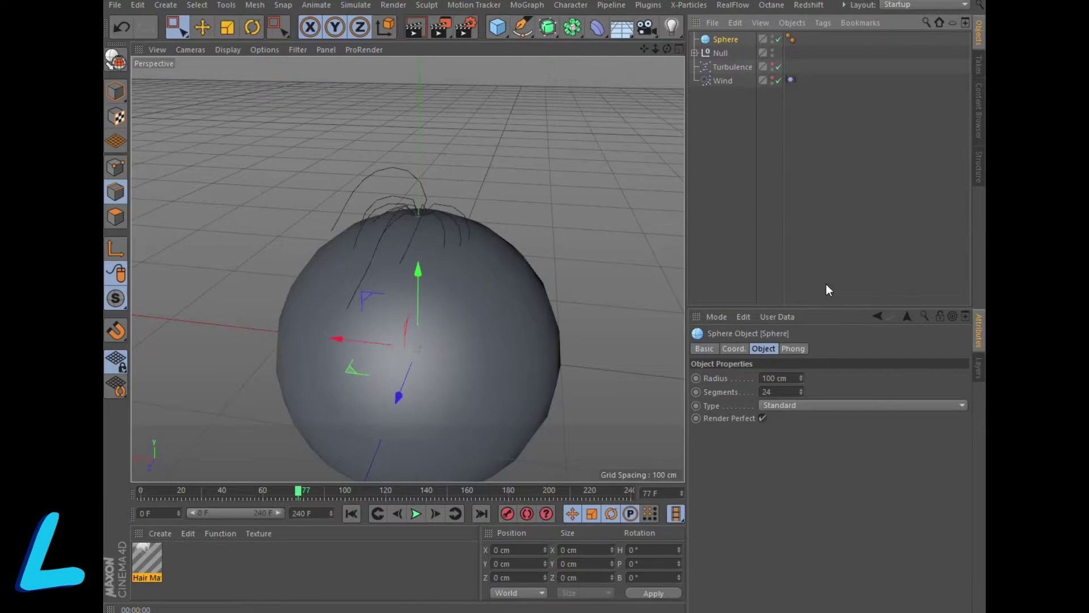
left_click(776, 392)
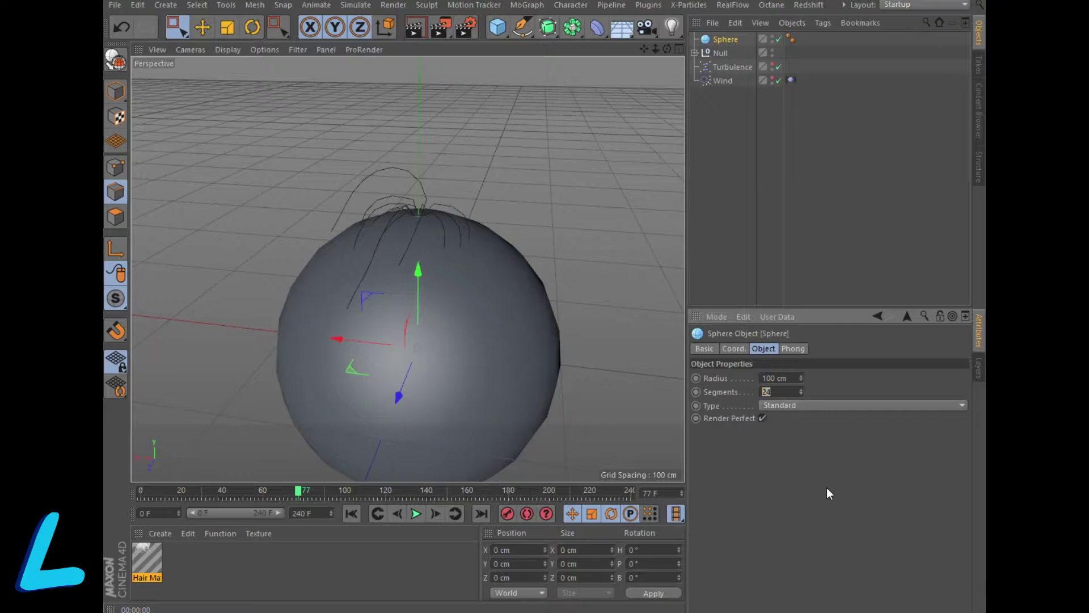
type("26")
key("Return")
left_click(773, 378)
left_click(814, 404)
left_click(798, 474)
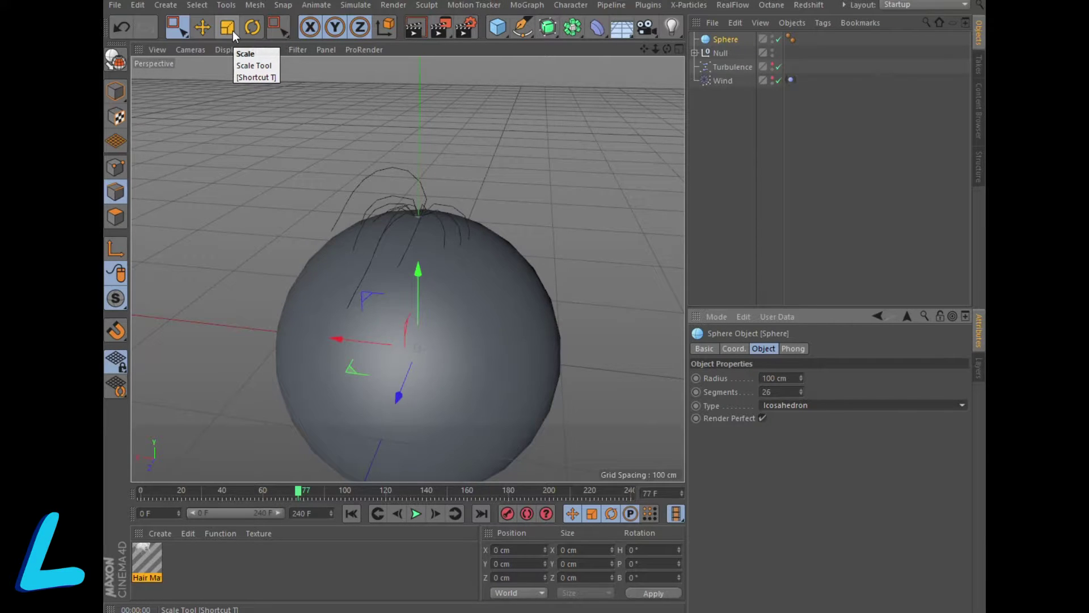
Step: Switch the viewport to Gouraud Shading (Lines) to show the sphere's edges
left_click(229, 50)
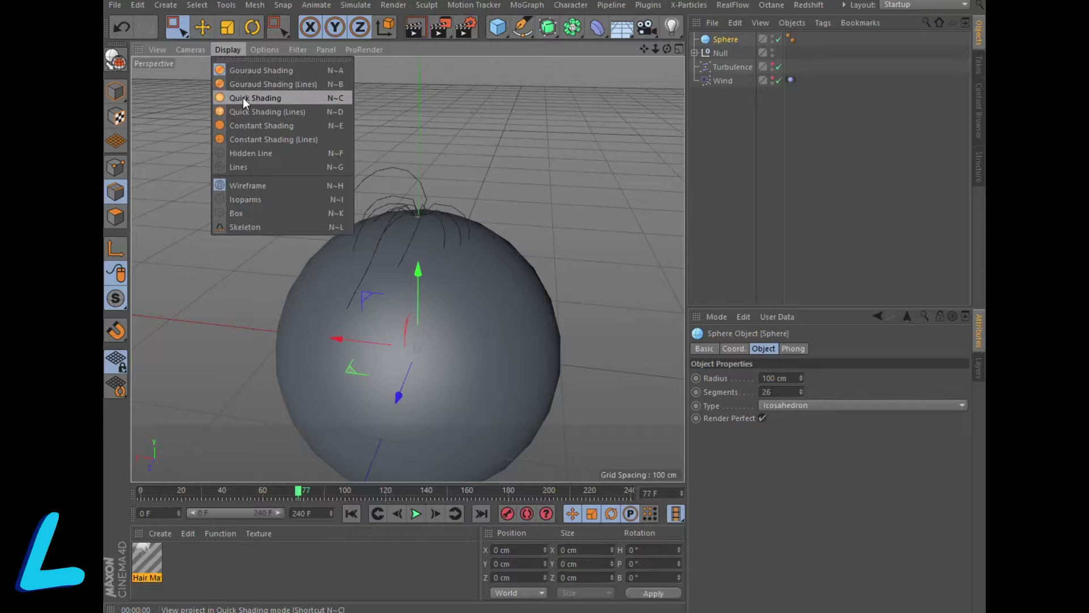
left_click(247, 87)
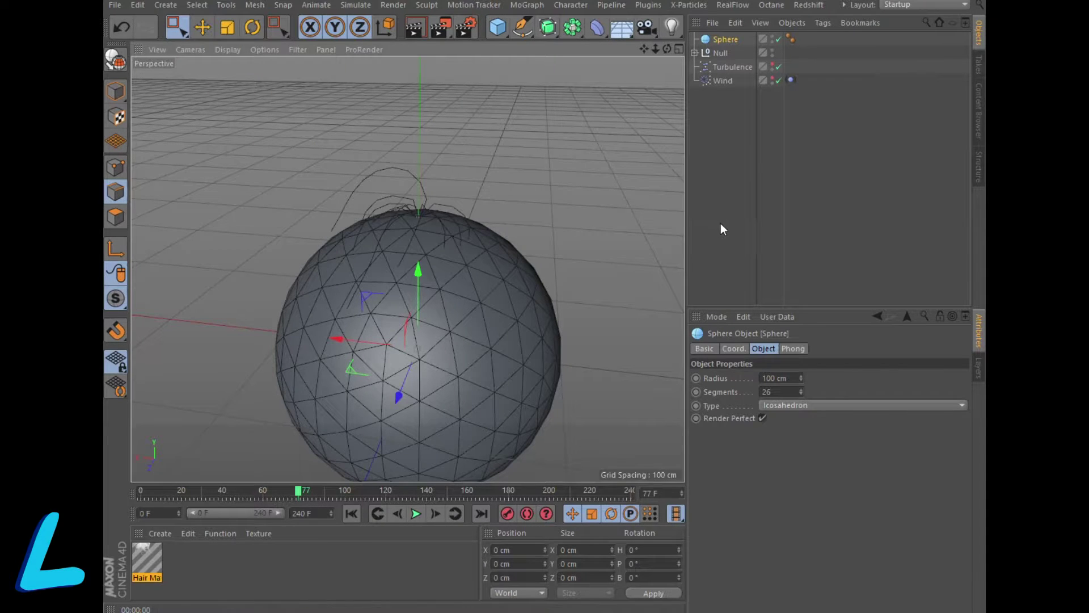
left_click(530, 6)
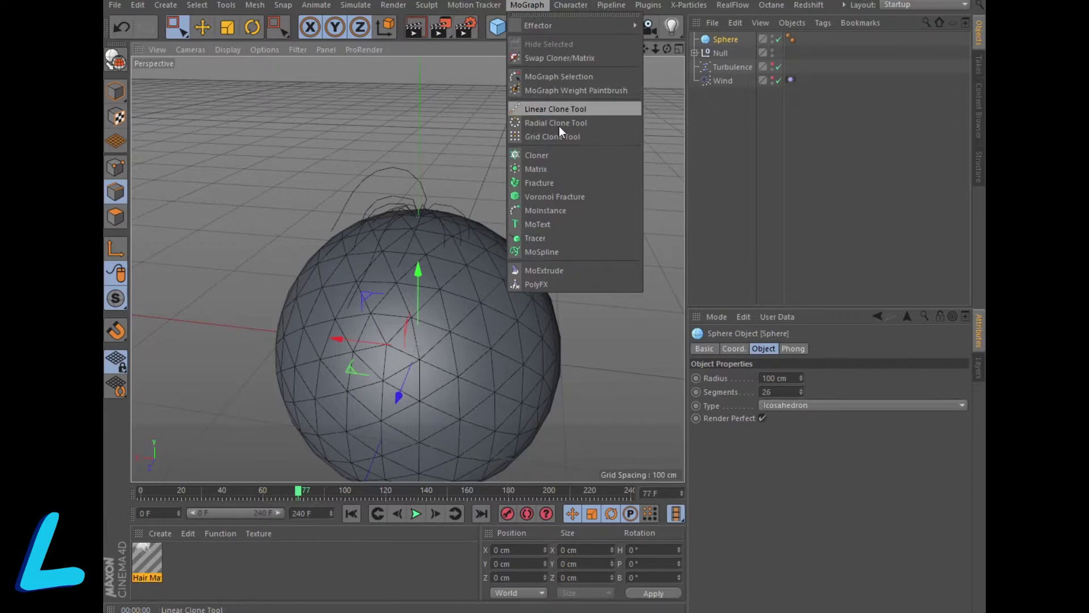
Step: Add a Cloner with count 22, nest the hair-and-stem Null inside it, and set Mode to Object
left_click(560, 155)
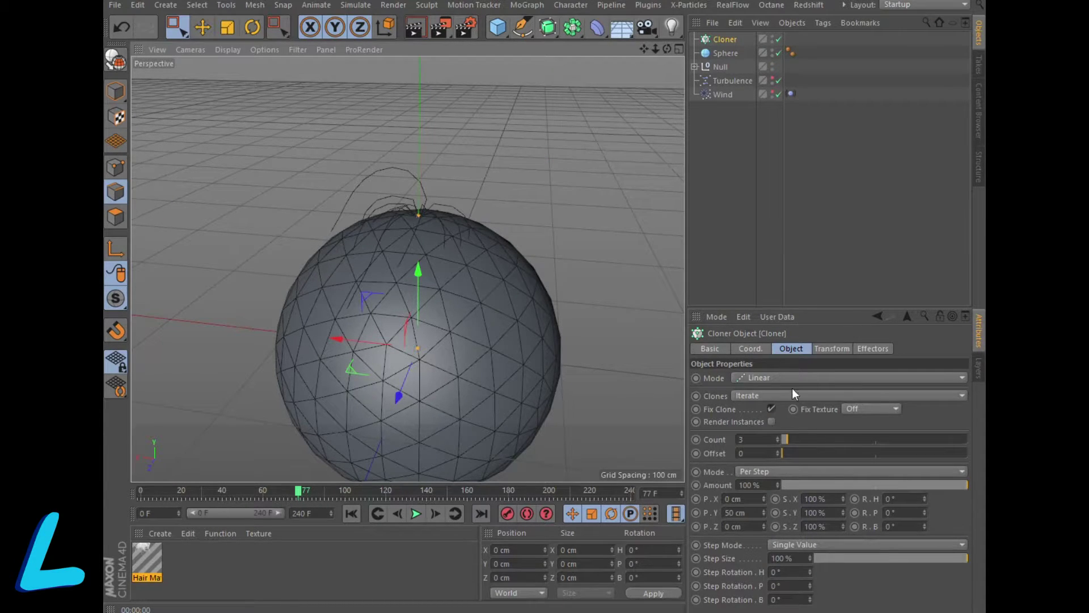
left_click_drag(787, 437, 806, 440)
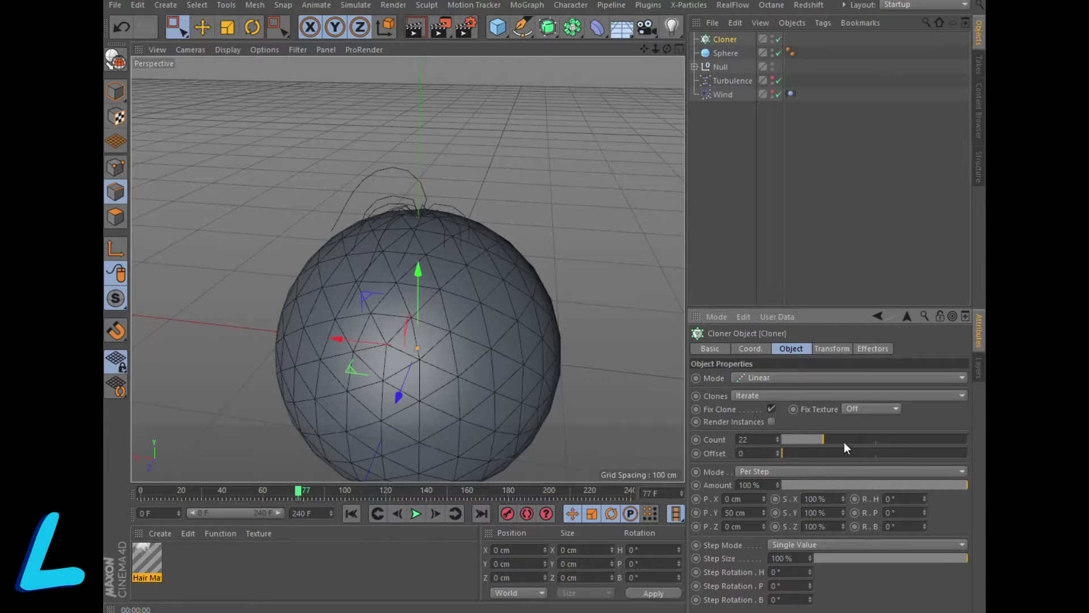
left_click(723, 65)
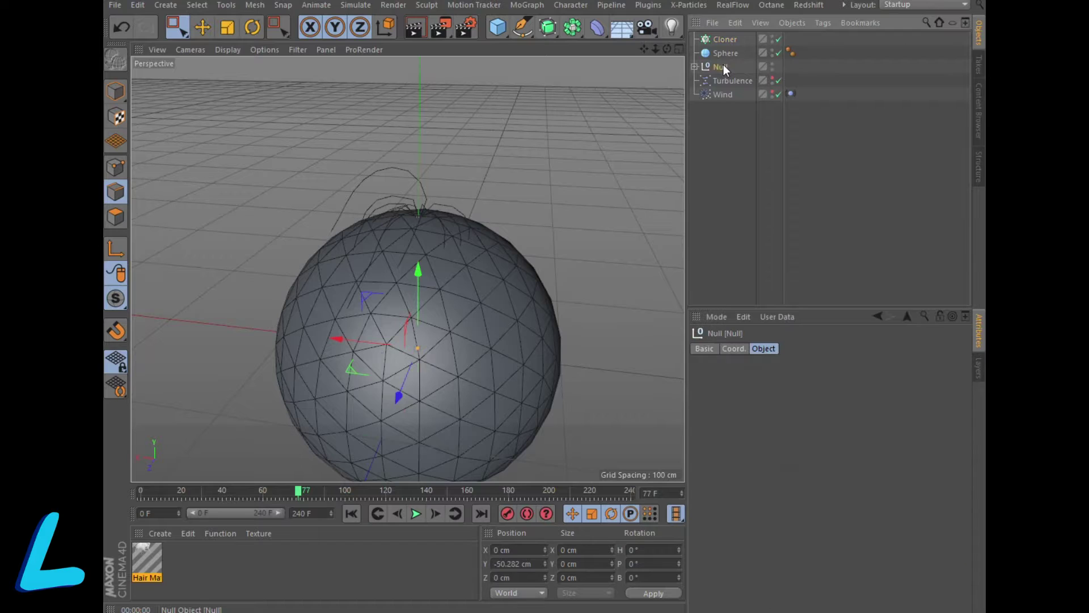
left_click_drag(728, 36, 733, 53)
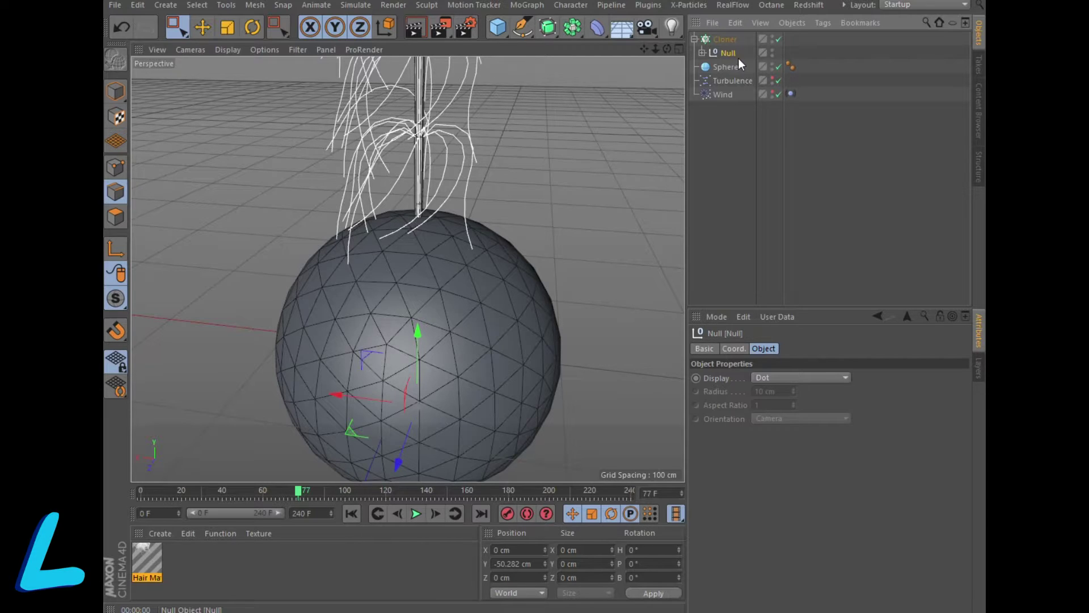
left_click(726, 40)
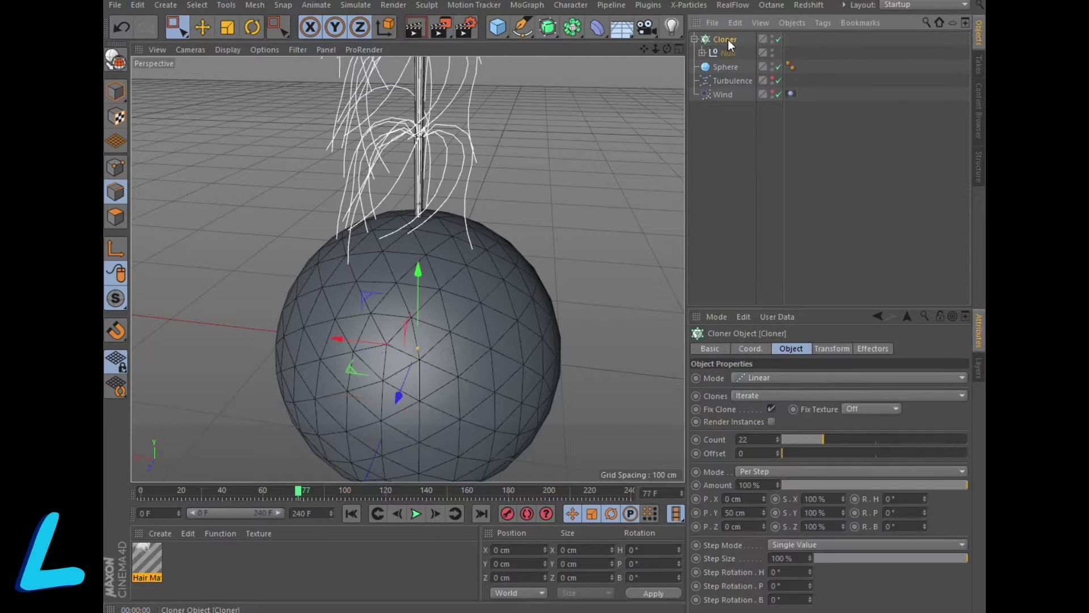
left_click(830, 377)
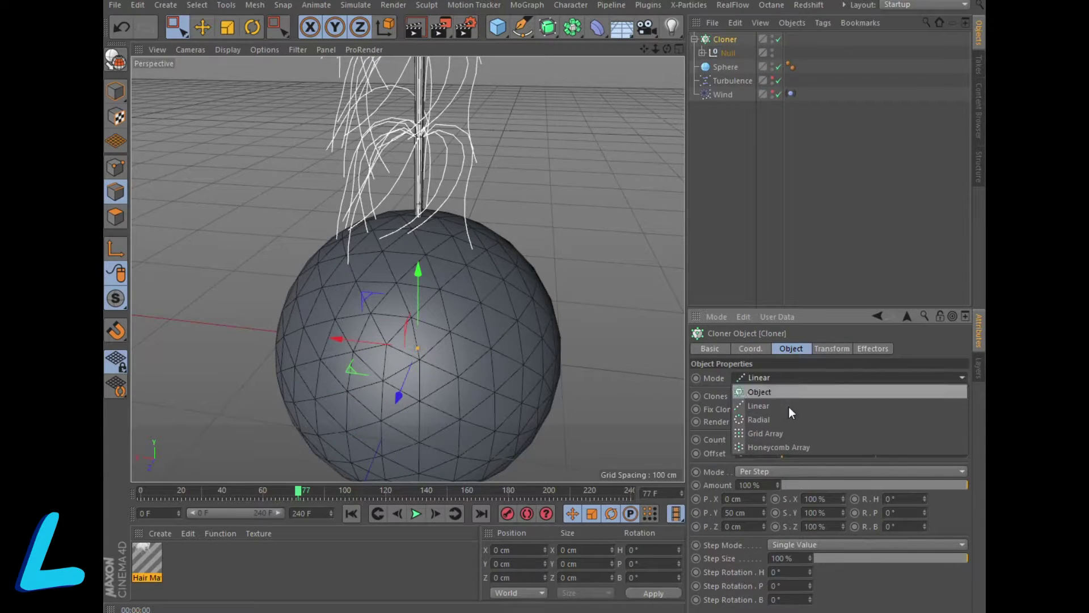
left_click(774, 392)
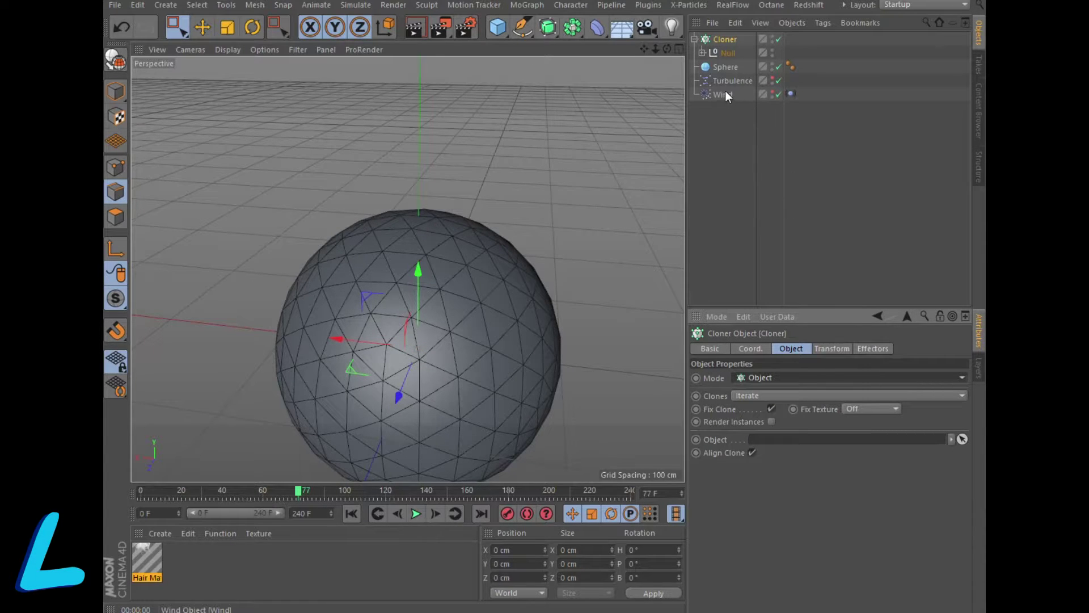
Step: Make the Sphere the Cloner's target object so stems cover its vertices
left_click_drag(736, 66, 786, 441)
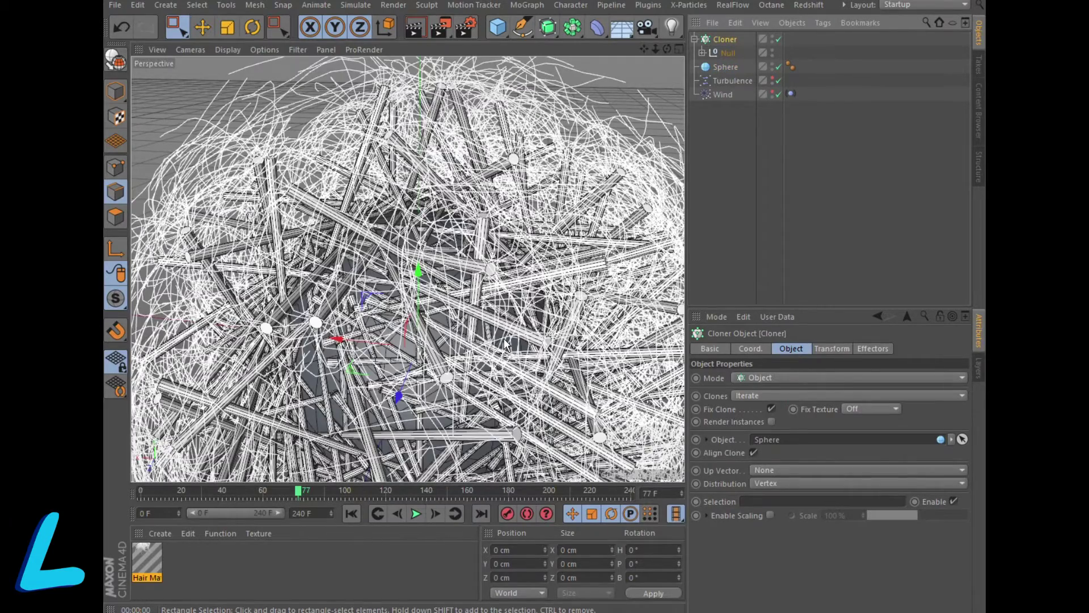
scroll(505, 340, "down", 3)
scroll(508, 341, "down", 2)
scroll(507, 340, "down", 1)
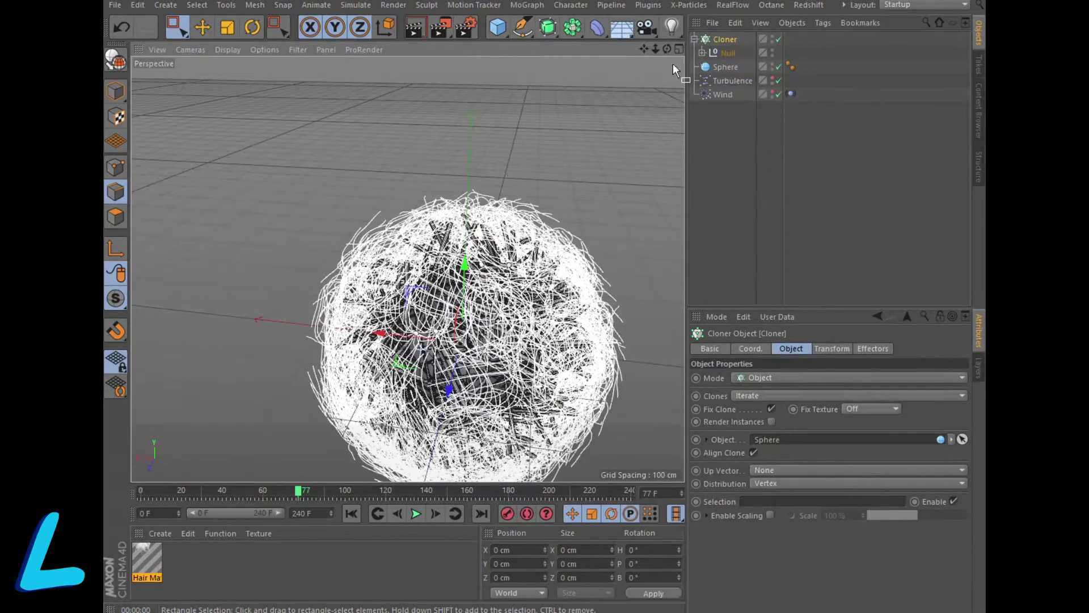
left_click_drag(644, 49, 590, 17)
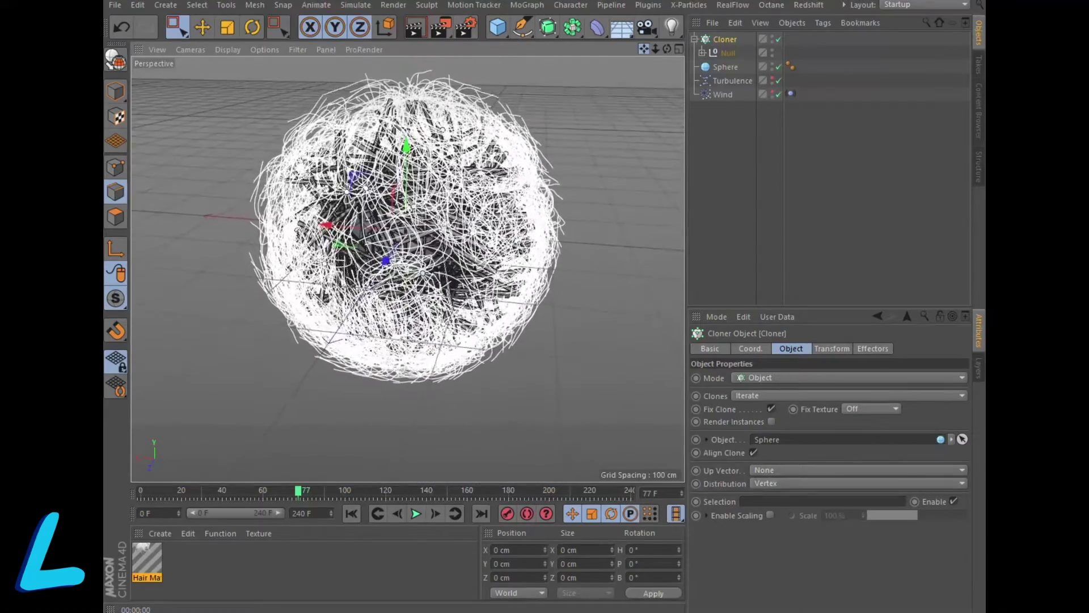
Step: Play the puffball animation from frame 0, stopping at frame 56
left_click(351, 514)
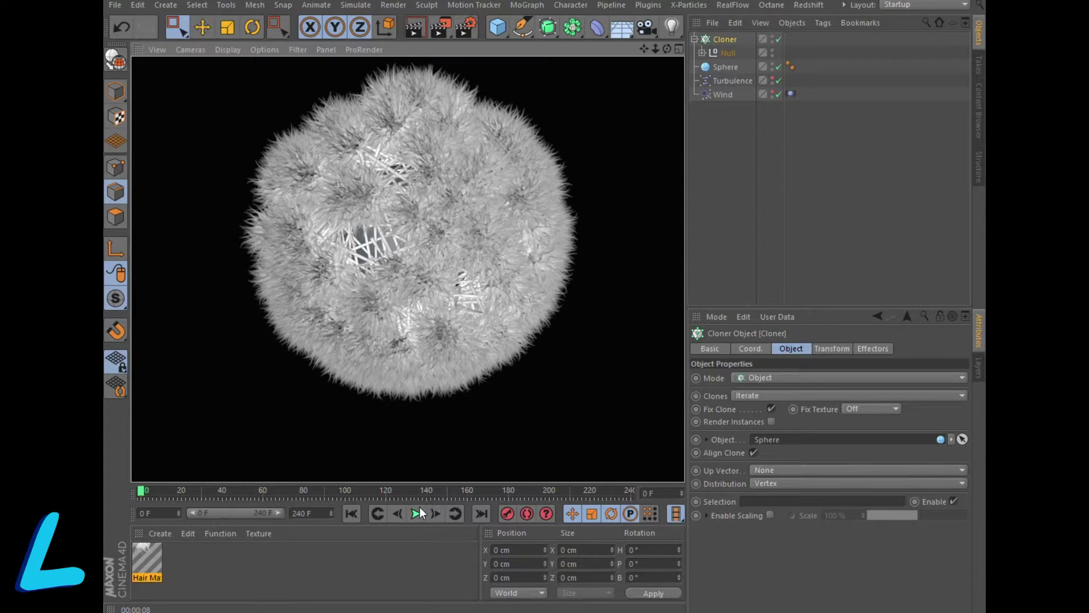
left_click(415, 514)
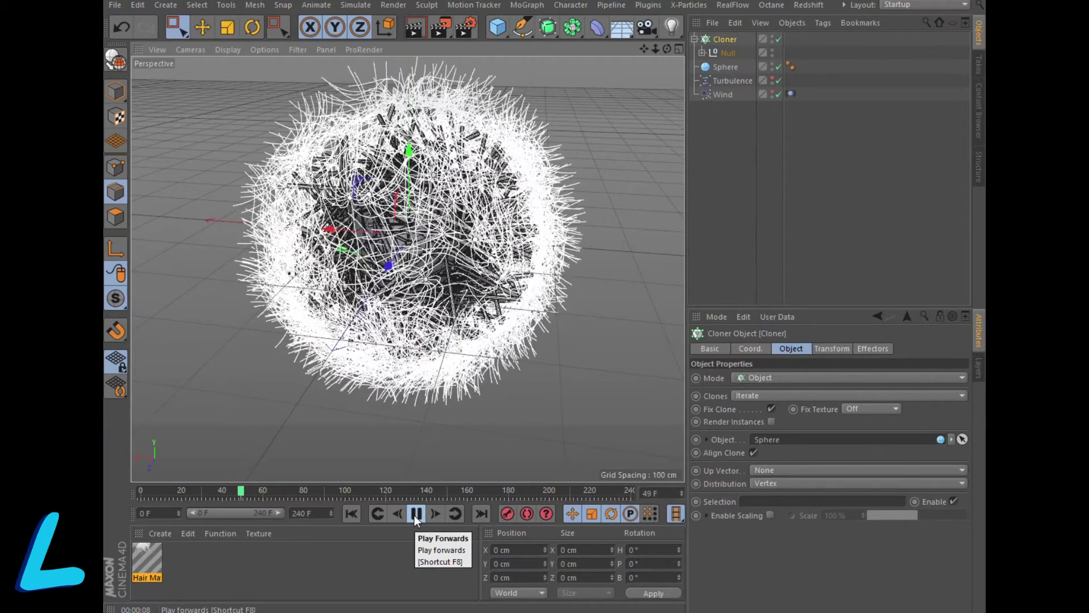
left_click(415, 515)
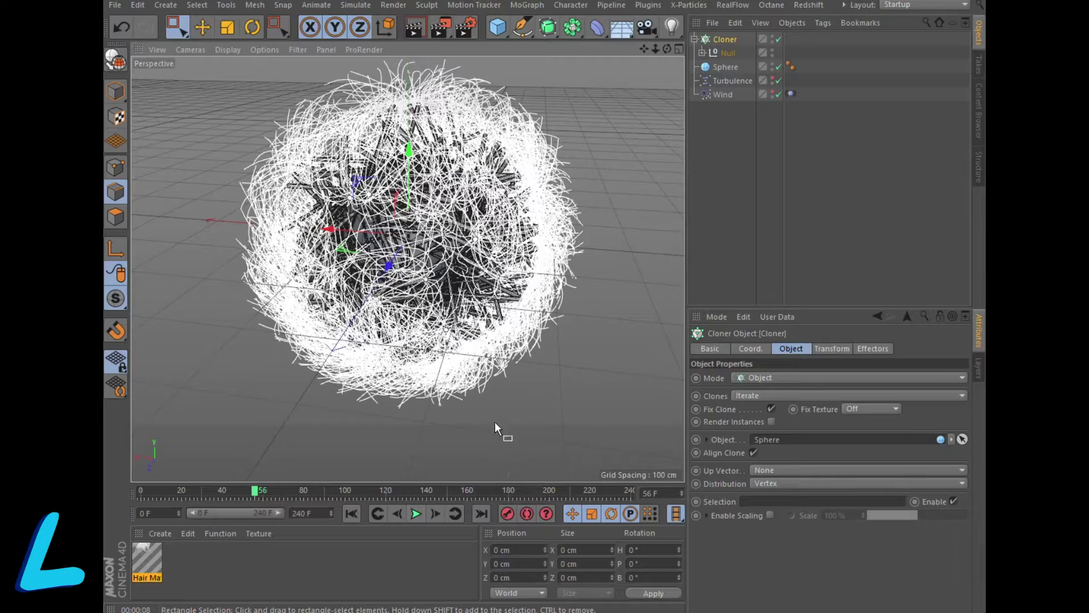
mouse_move(667, 49)
left_mouse_down()
mouse_move(663, 68)
mouse_move(692, 40)
mouse_move(642, 78)
left_mouse_up()
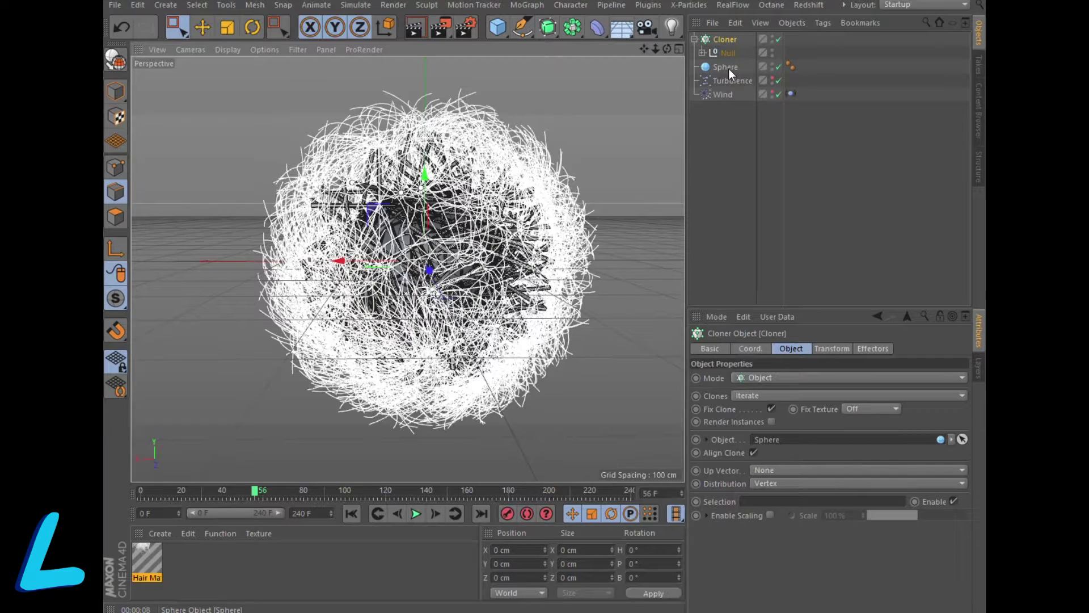
Step: Rename the Sphere object to Centr
double_click(729, 69)
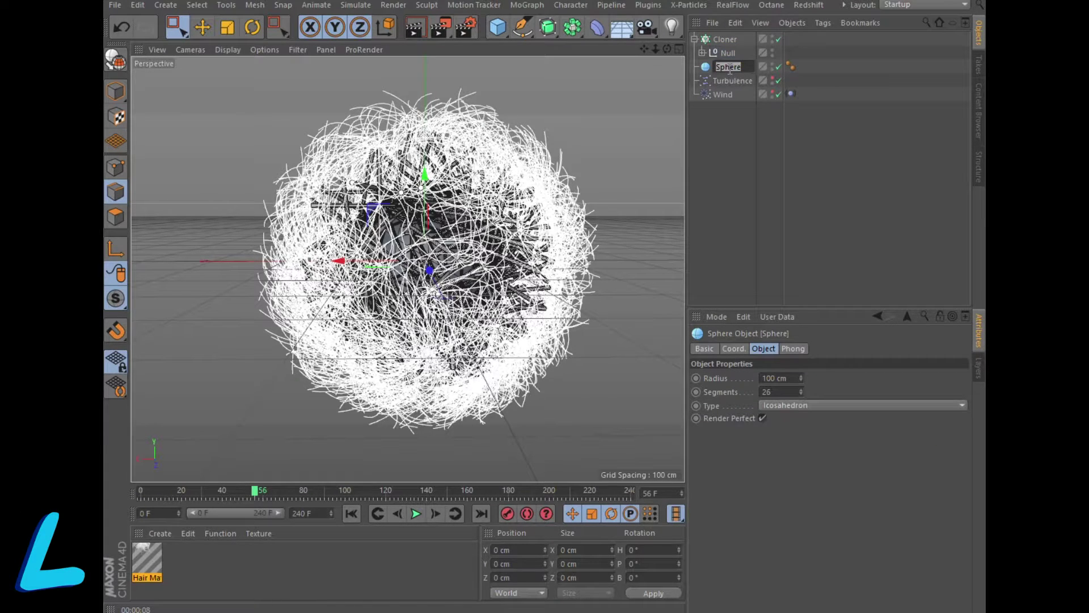
type("Cen")
type("tr")
key("Return")
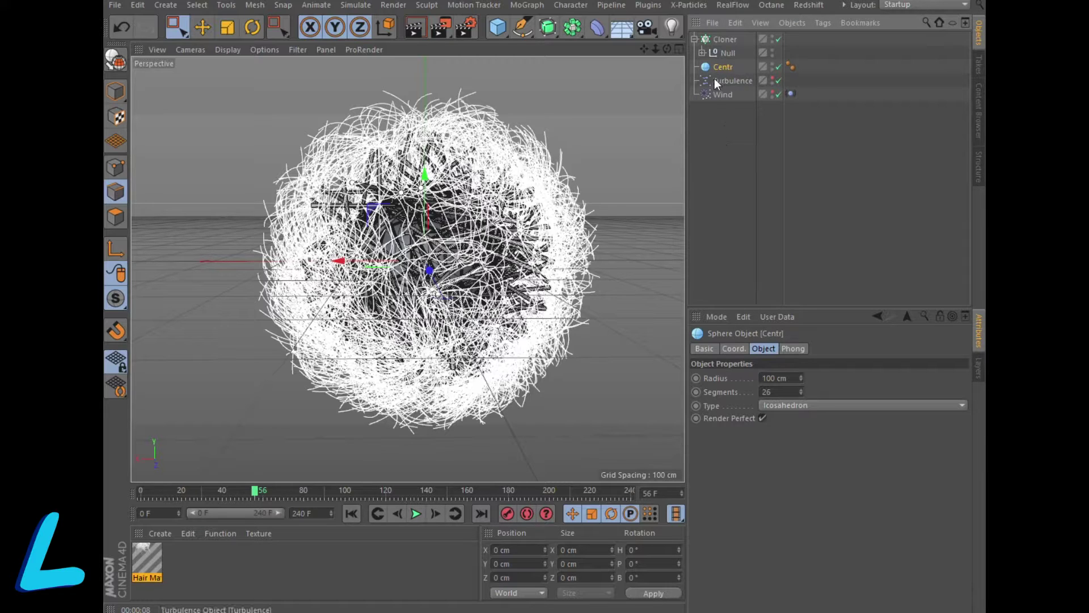
Step: Add a second Sphere primitive to the scene
left_click_drag(713, 78, 652, 82)
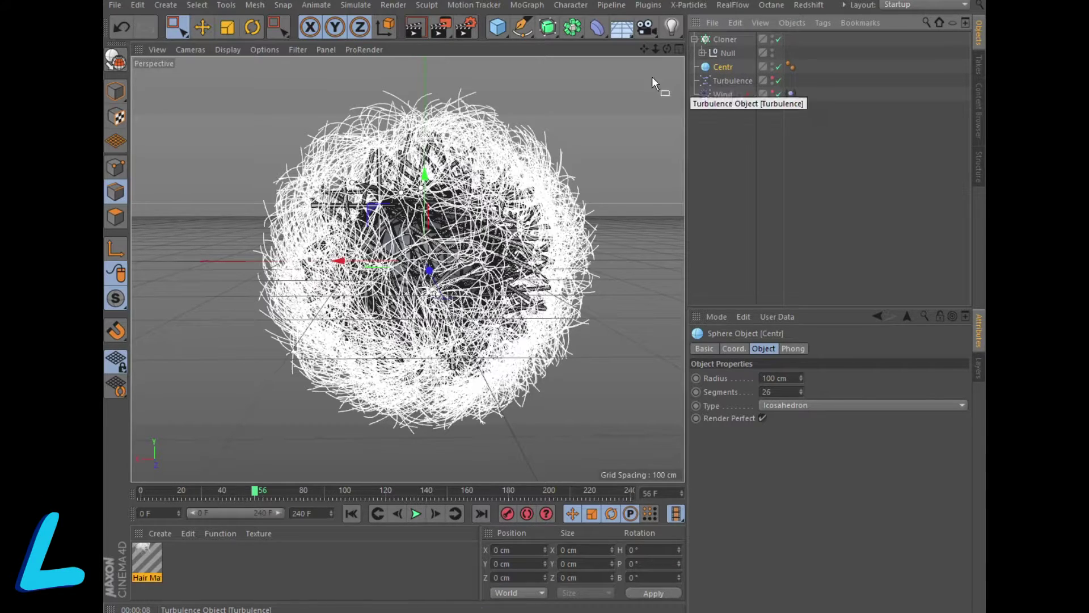
left_click(498, 27)
left_click(758, 73)
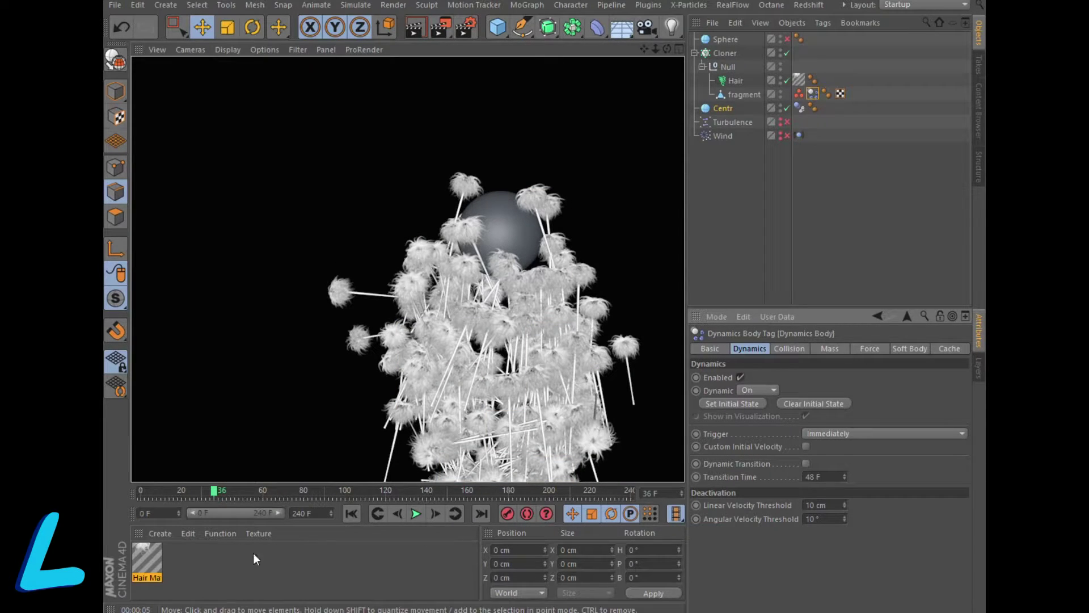
Step: Create a new material, Mat, with Reflectance turned off
left_click(161, 533)
mouse_move(175, 406)
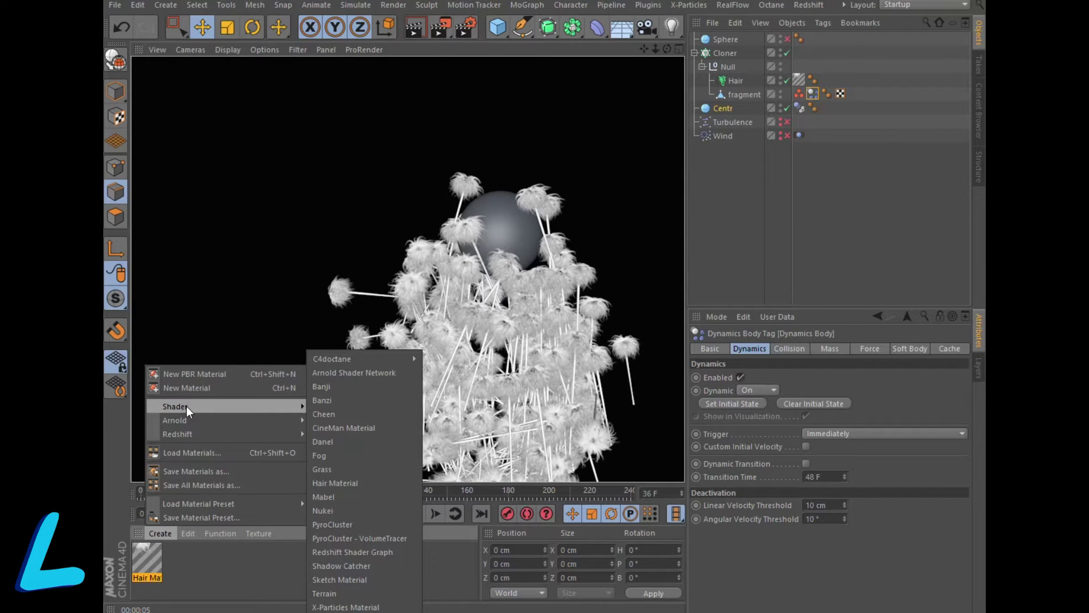
left_click(188, 389)
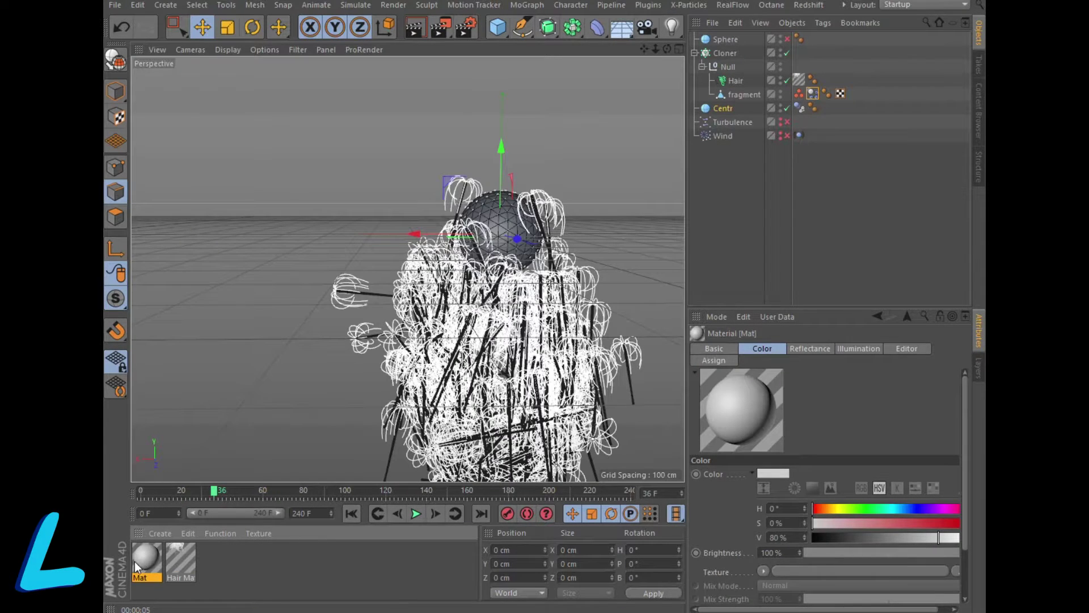
double_click(135, 560)
left_click(377, 271)
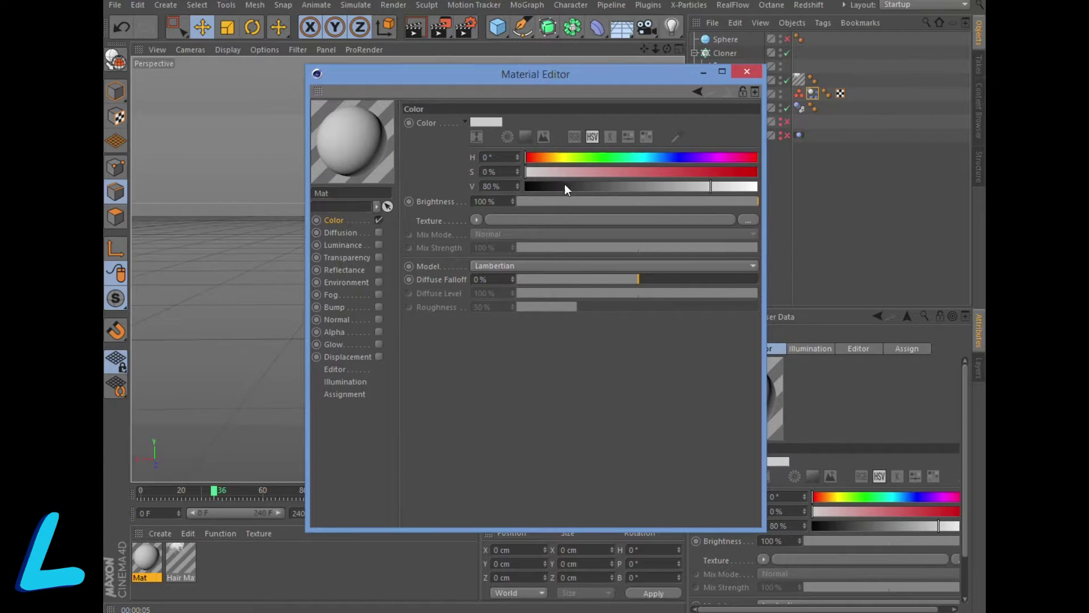
Step: Colour Mat yellow at H 57°, S 94%, V 58% and apply it to Centr
left_click(562, 158)
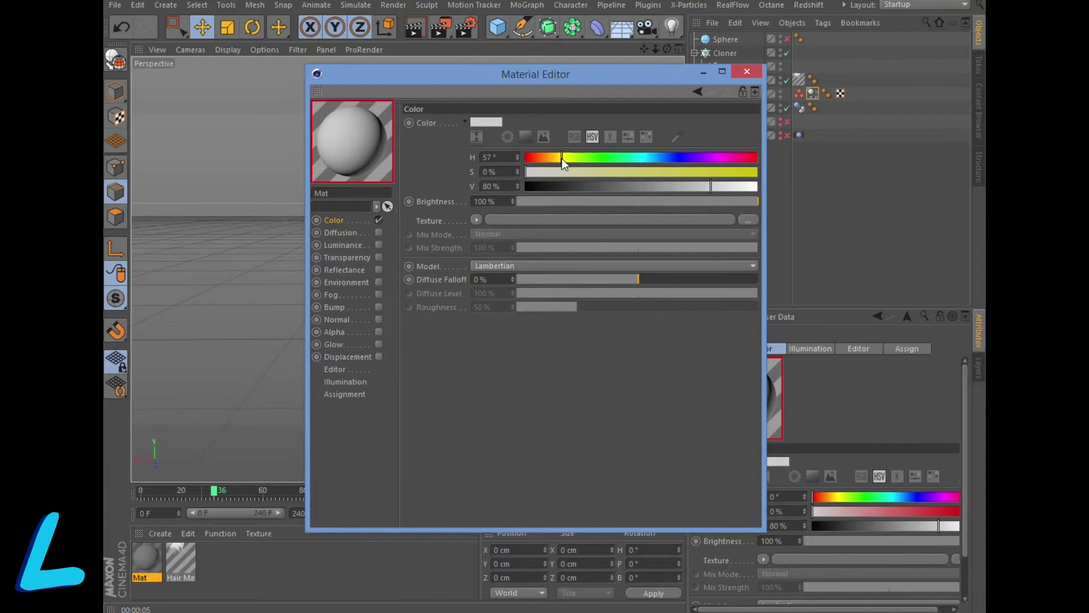
left_click(743, 173)
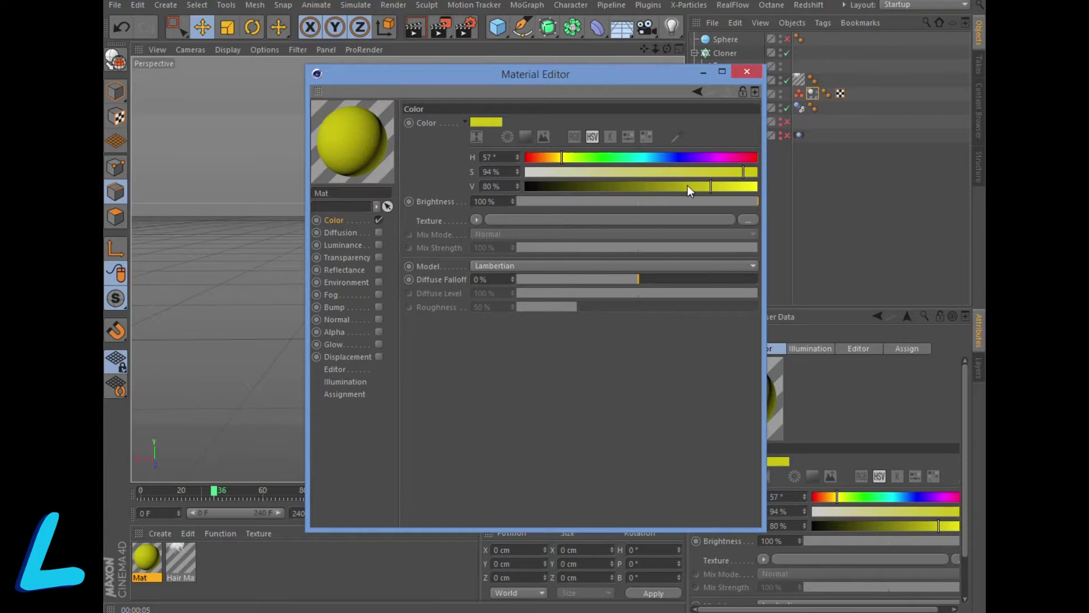
left_click(660, 186)
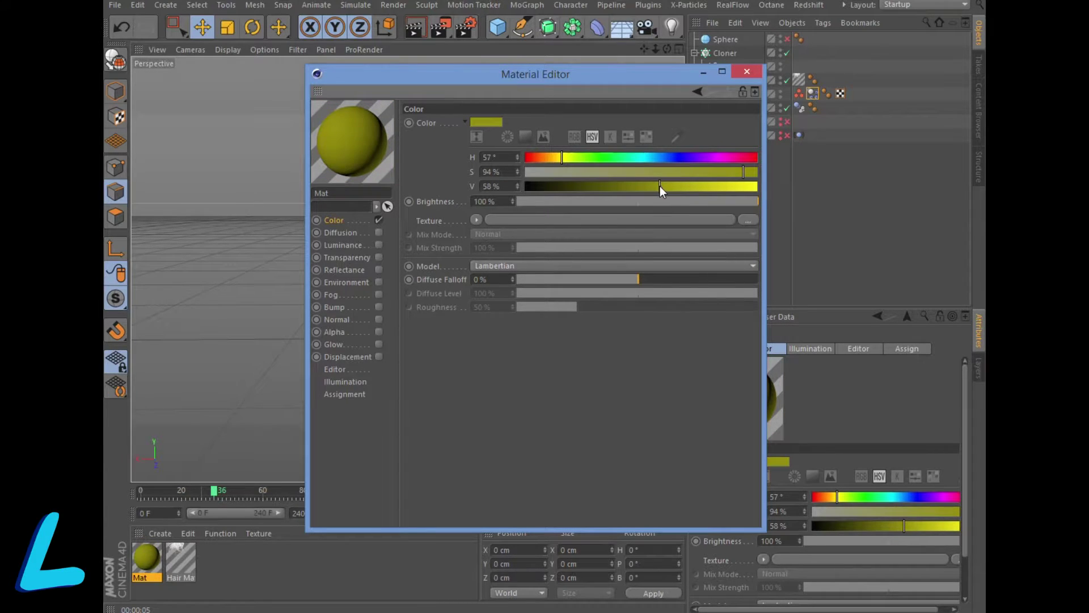
left_click(748, 73)
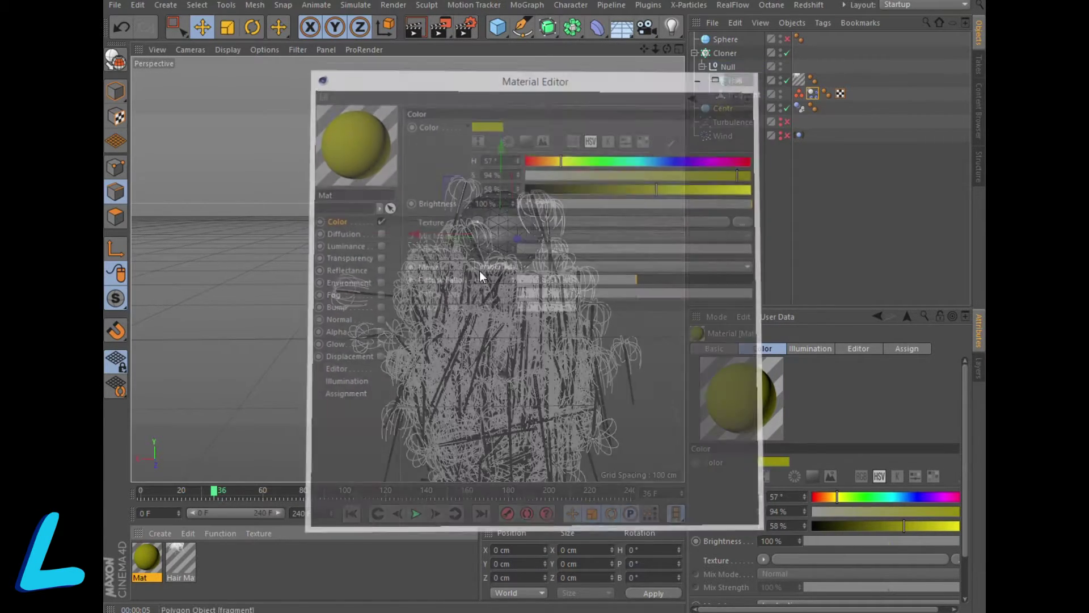
mouse_move(136, 557)
left_mouse_down()
mouse_move(678, 135)
mouse_move(729, 108)
left_mouse_up()
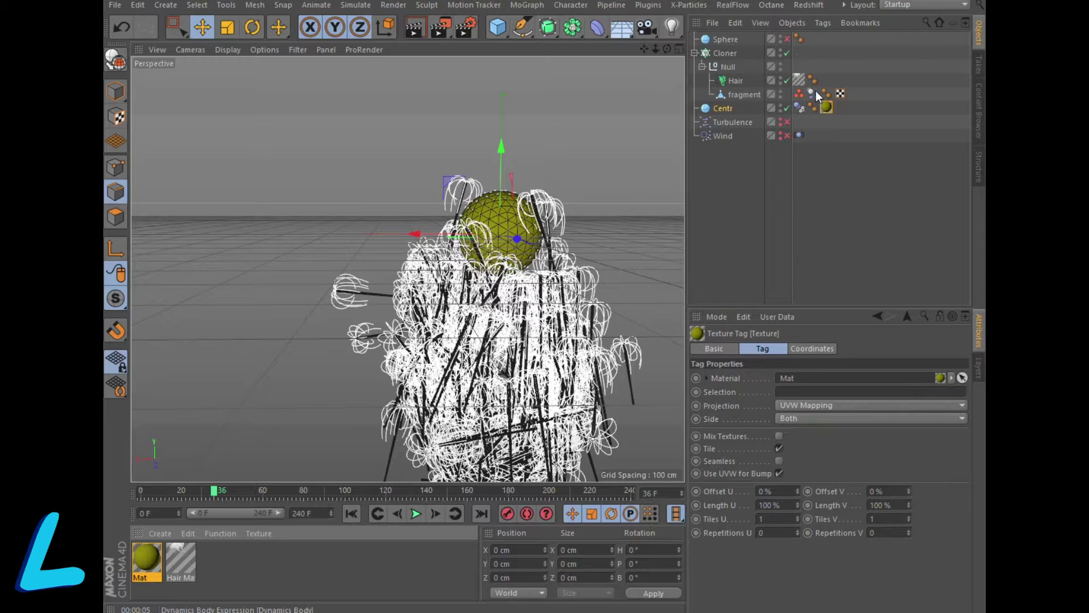
Step: Re-enable Turbulence and play the simulation from frame 0, pausing at frame 47
left_click(786, 122)
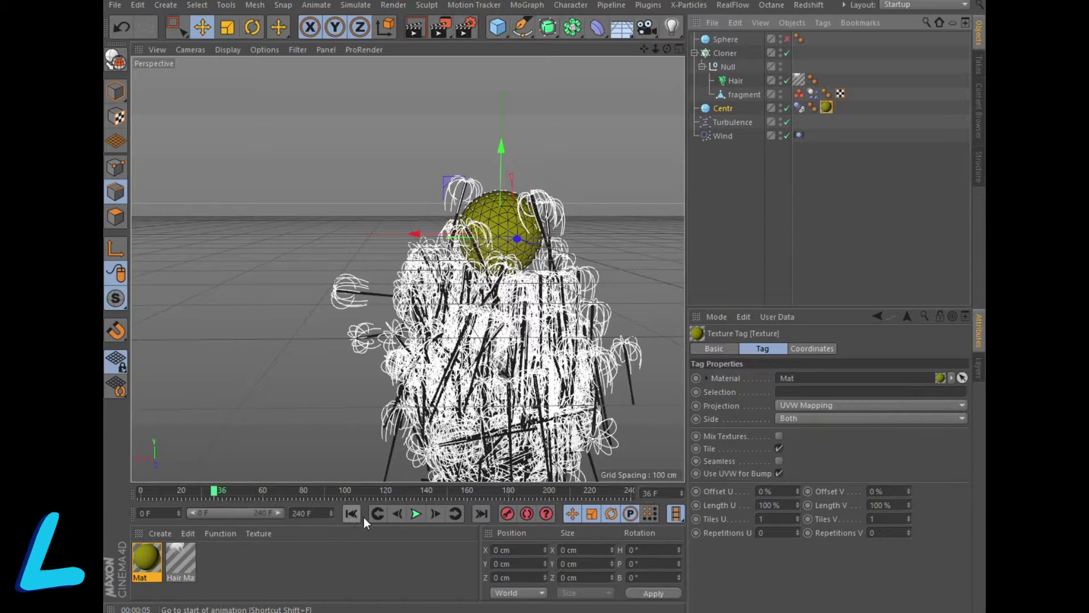
left_click(348, 513)
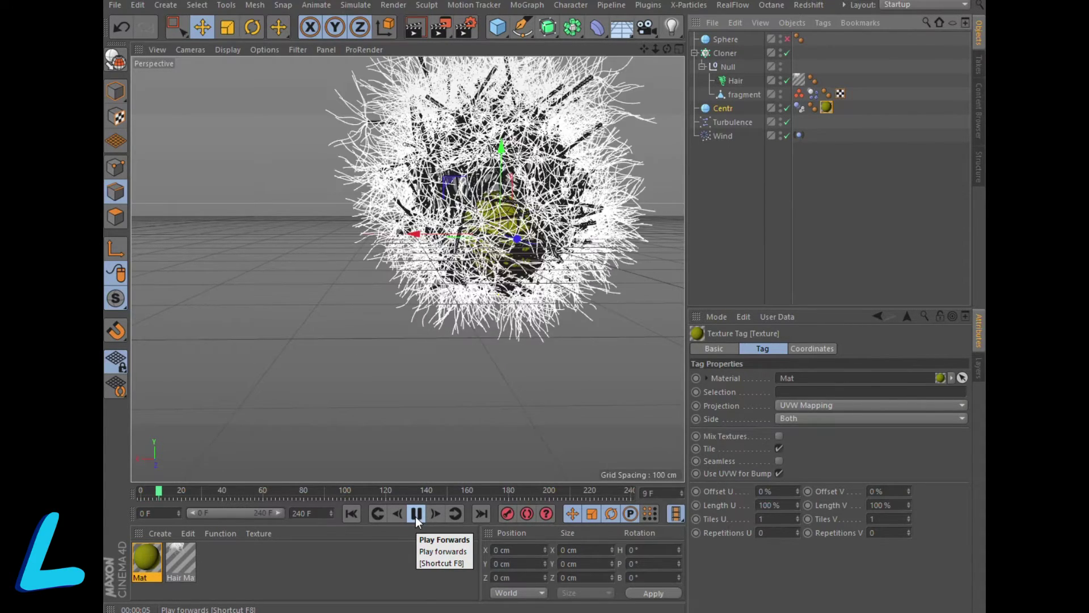
left_click(416, 514)
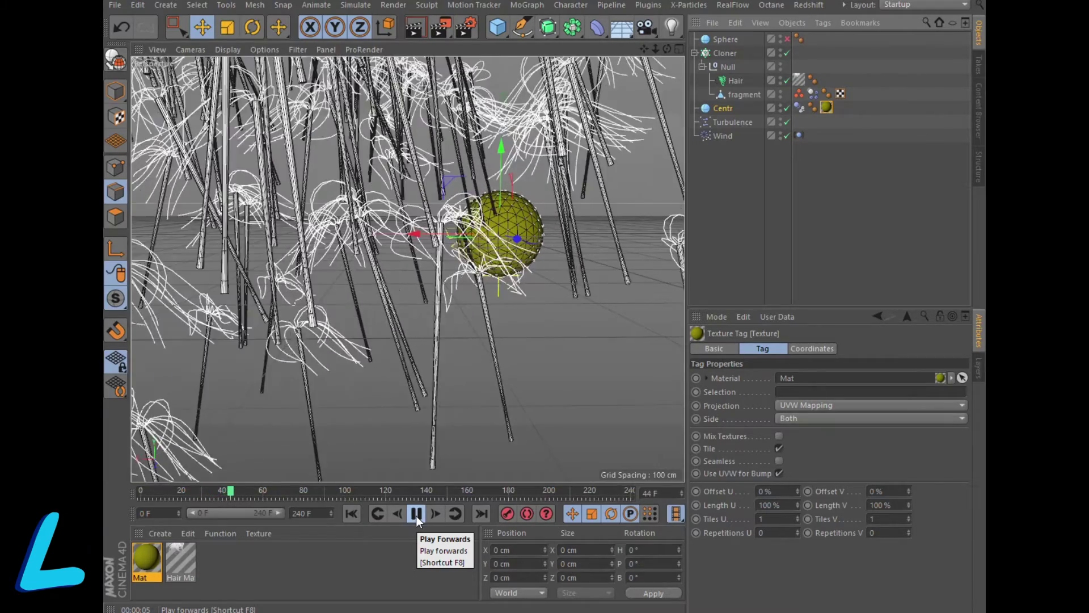
left_click(416, 516)
Step: Render the current view and create a second material, Mat.1
left_click(414, 27)
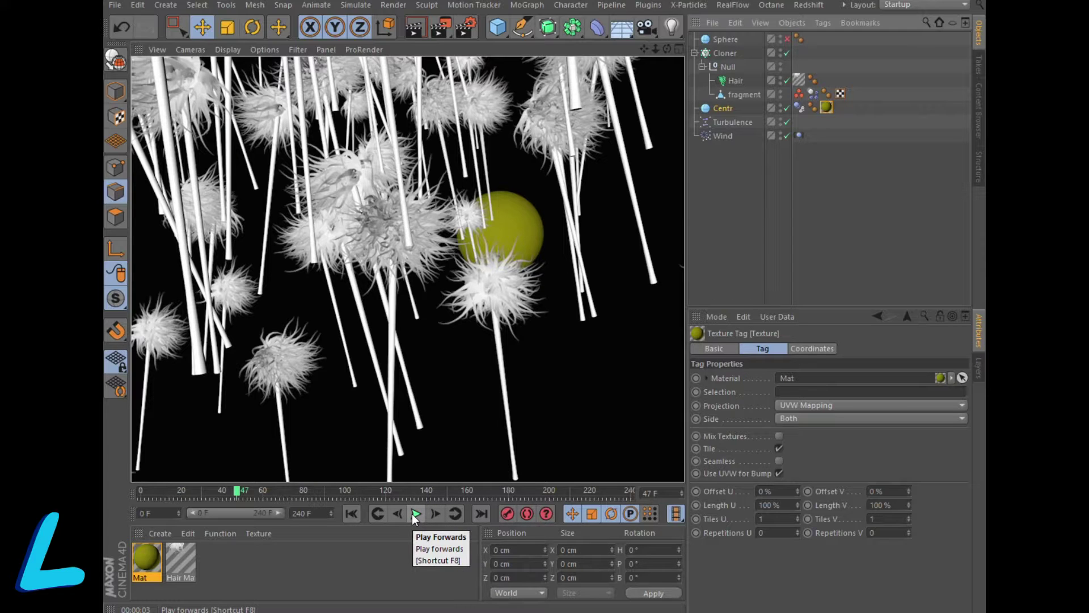
left_click(154, 536)
left_click(176, 390)
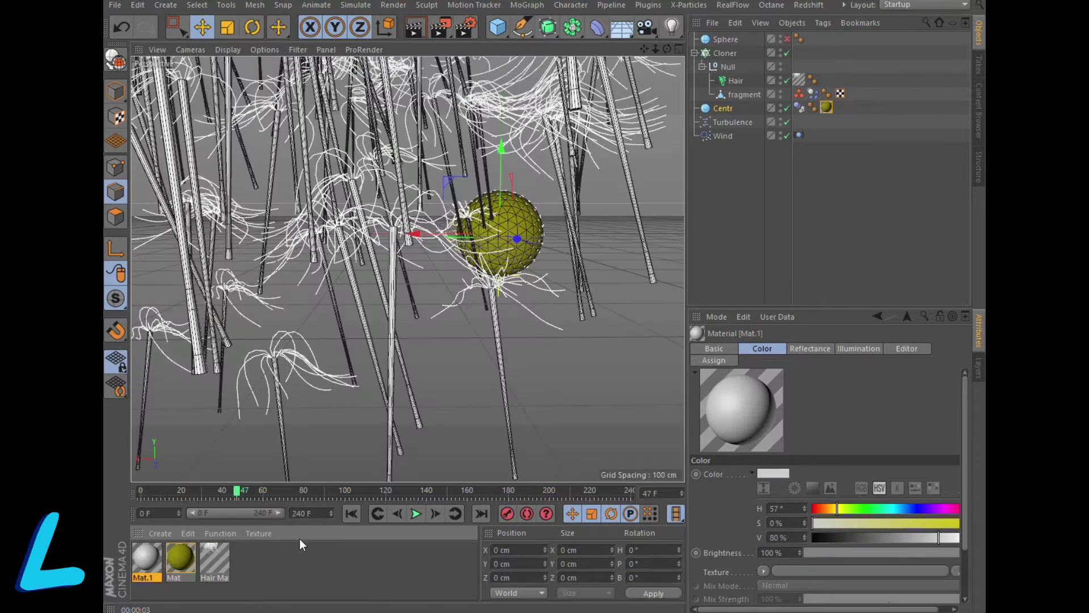
Step: Turn off Mat.1's Reflectance and set its colour to S 25%, V 21%
double_click(151, 552)
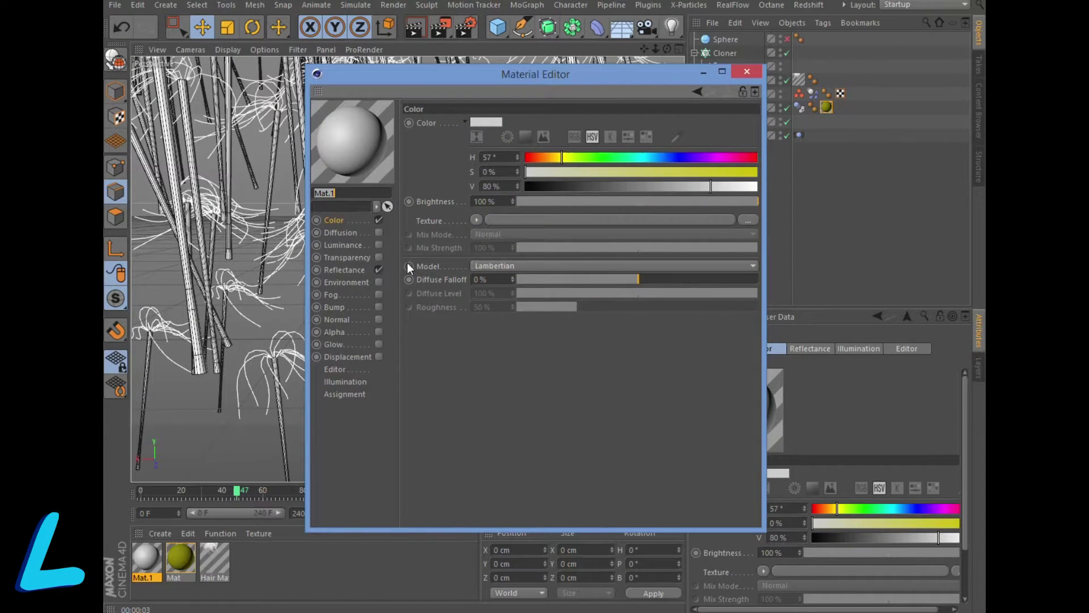
left_click(377, 270)
left_click(574, 186)
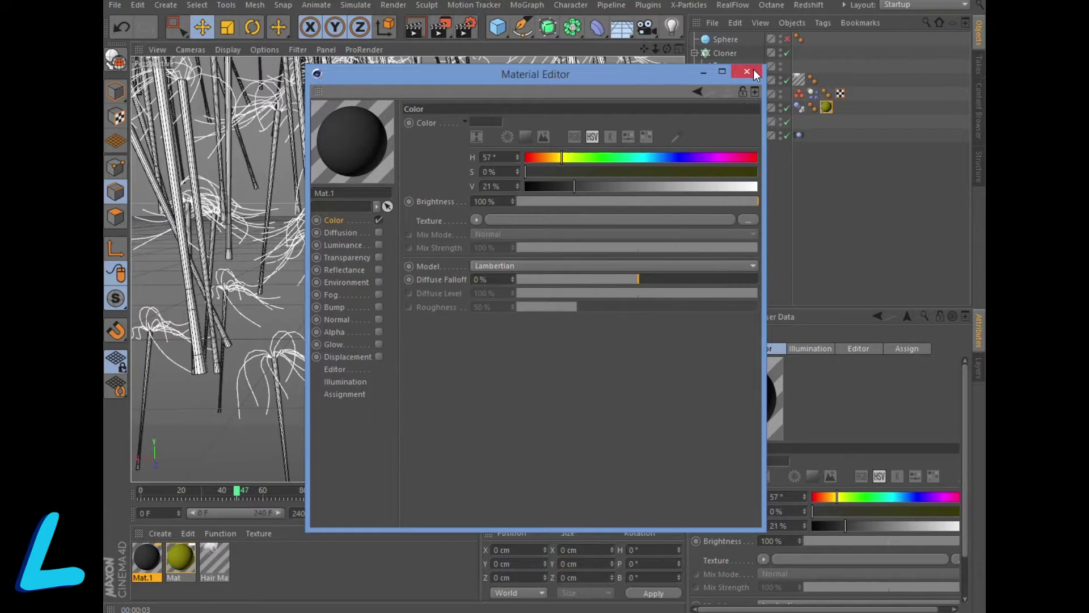
left_click(583, 172)
Step: Apply Mat.1 to the fragment stems and rewind to frame 0
left_click(747, 75)
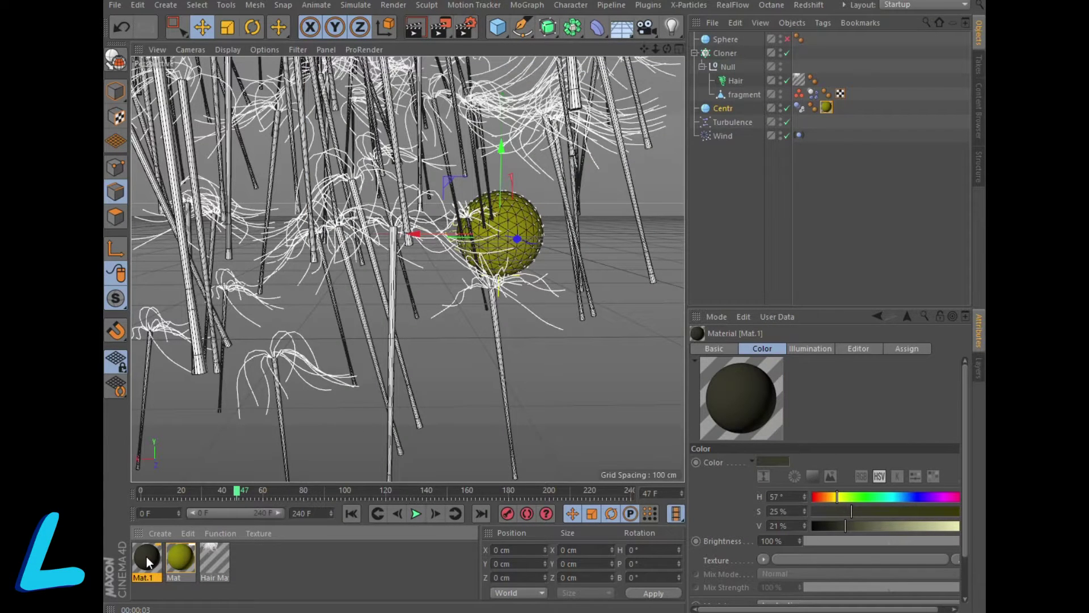
mouse_move(146, 557)
left_mouse_down()
mouse_move(760, 123)
mouse_move(751, 94)
left_mouse_up()
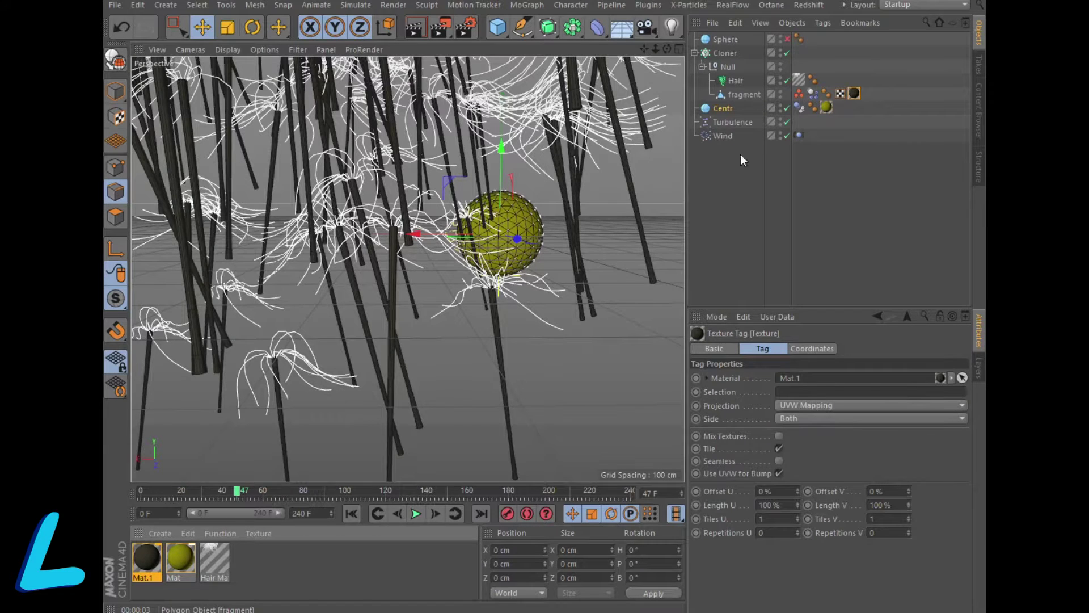
left_click(352, 513)
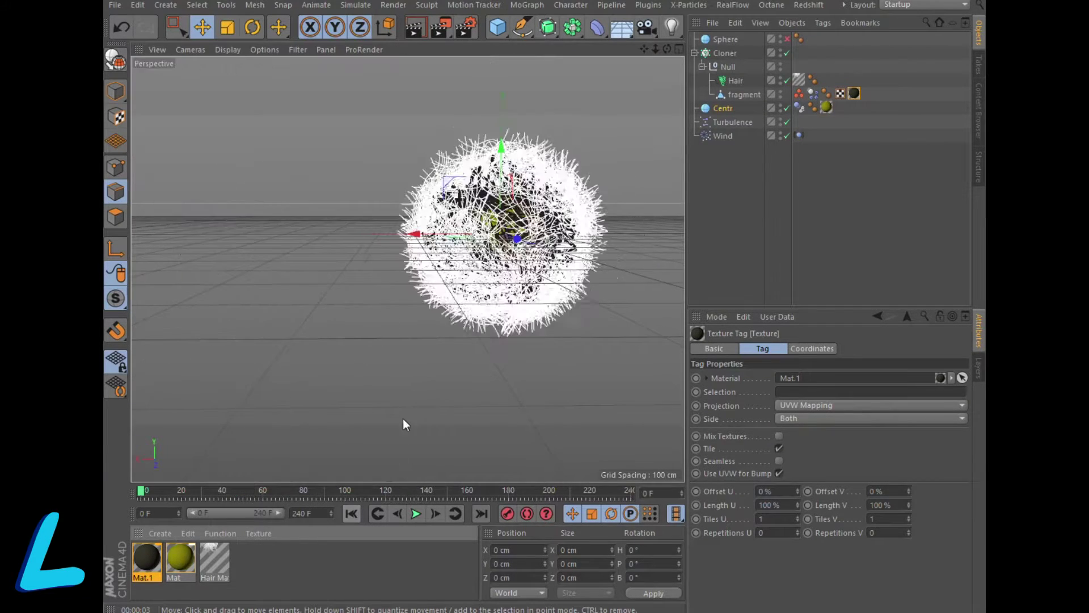
Step: Recentre and zoom in on the puffball, render it, and show the Hair object's guide settings
left_click_drag(644, 49, 559, 41)
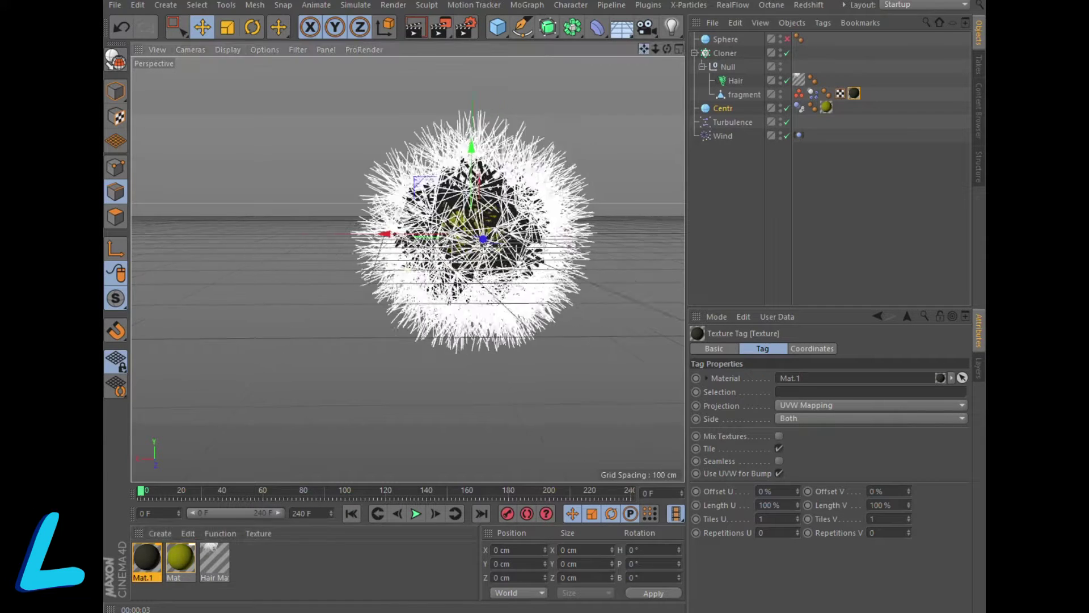
left_click_drag(655, 48, 495, 46)
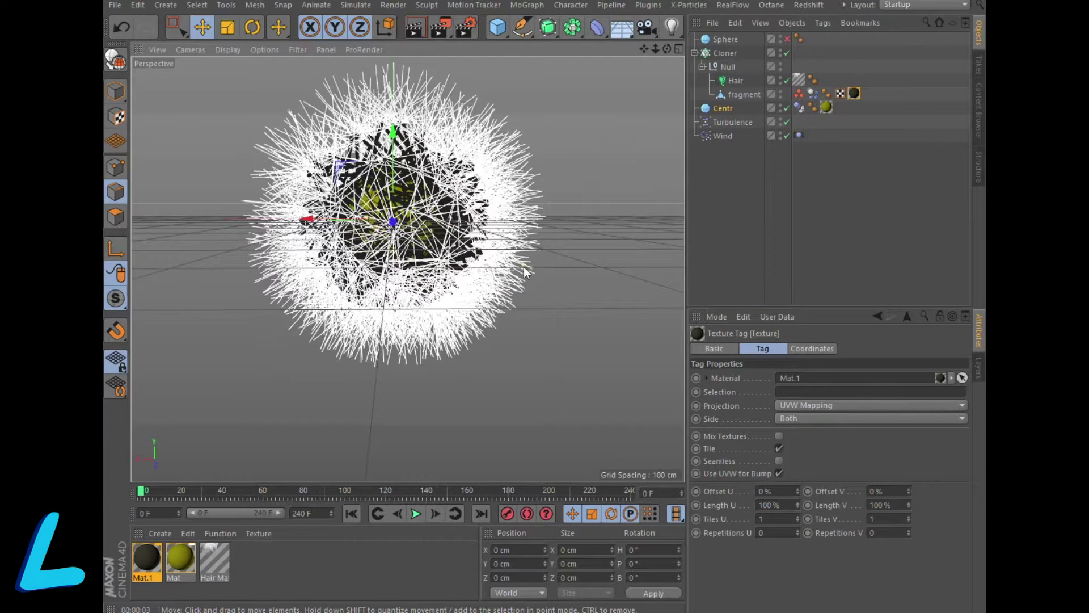
left_click(414, 31)
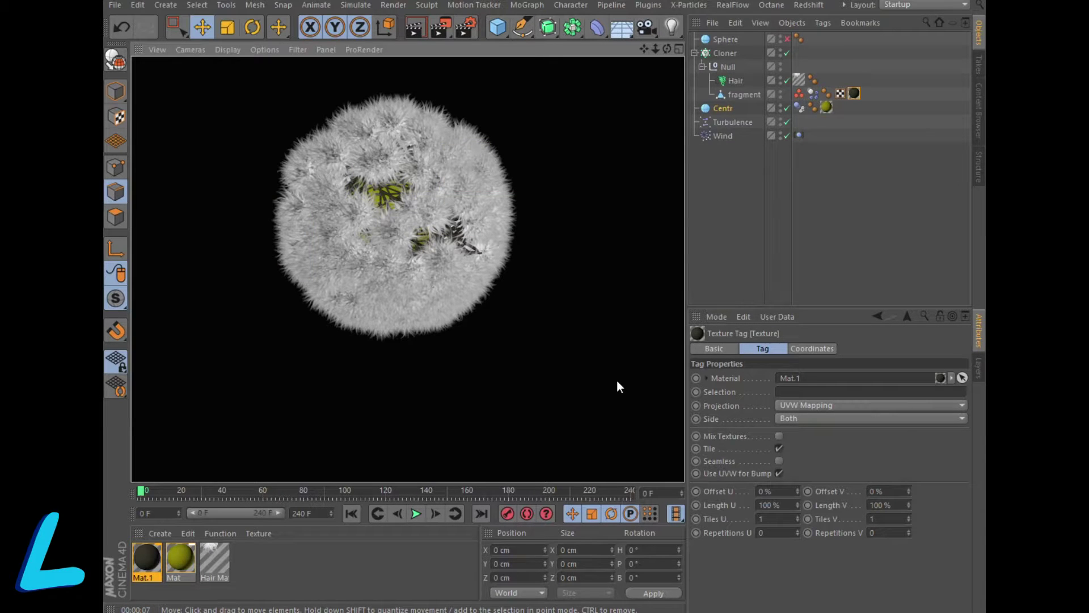
left_click(734, 80)
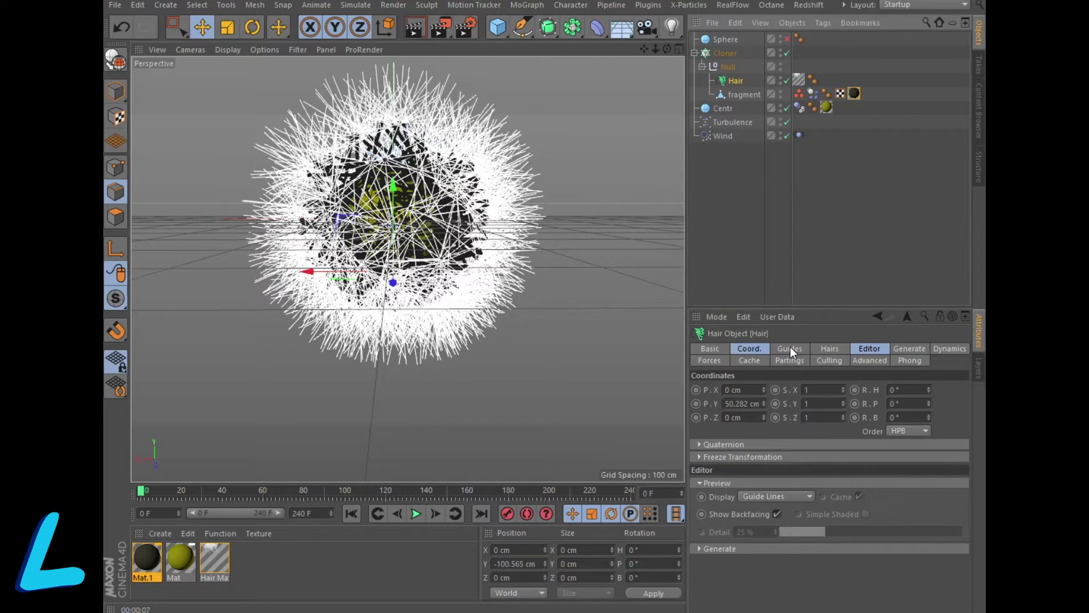
left_click(790, 349)
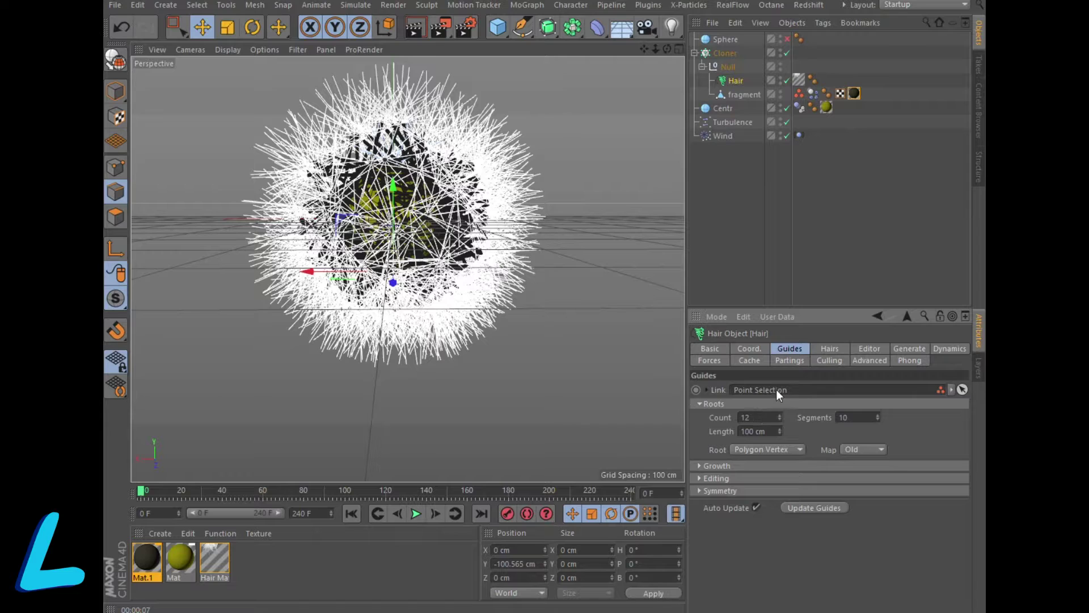
Step: Set the Hair Count to 500 and play to frame 6 to check the density
left_click(829, 348)
double_click(748, 389)
type("350")
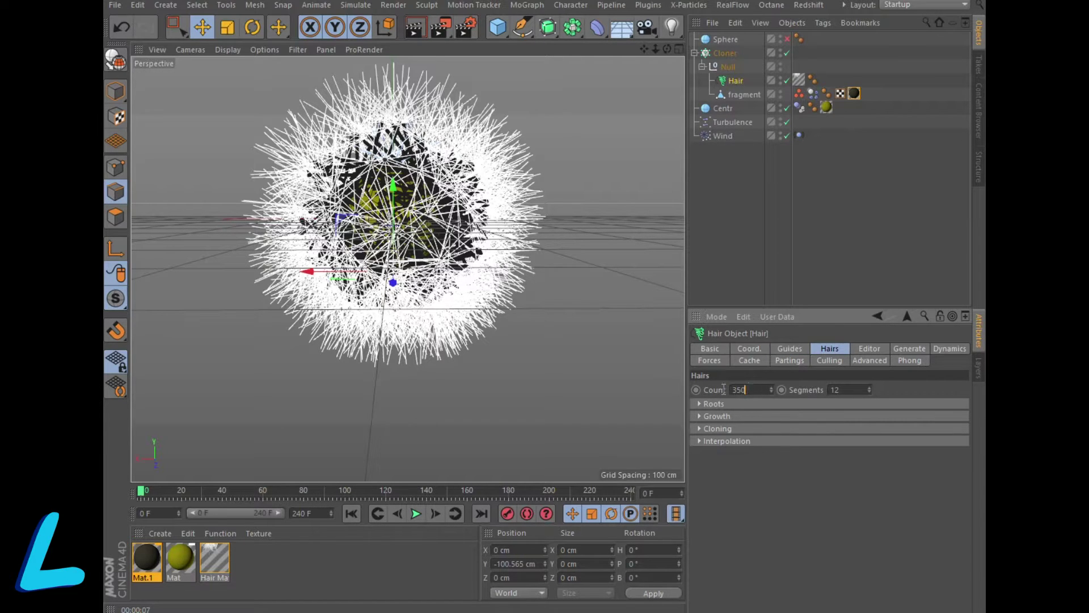
type("500")
left_click(417, 513)
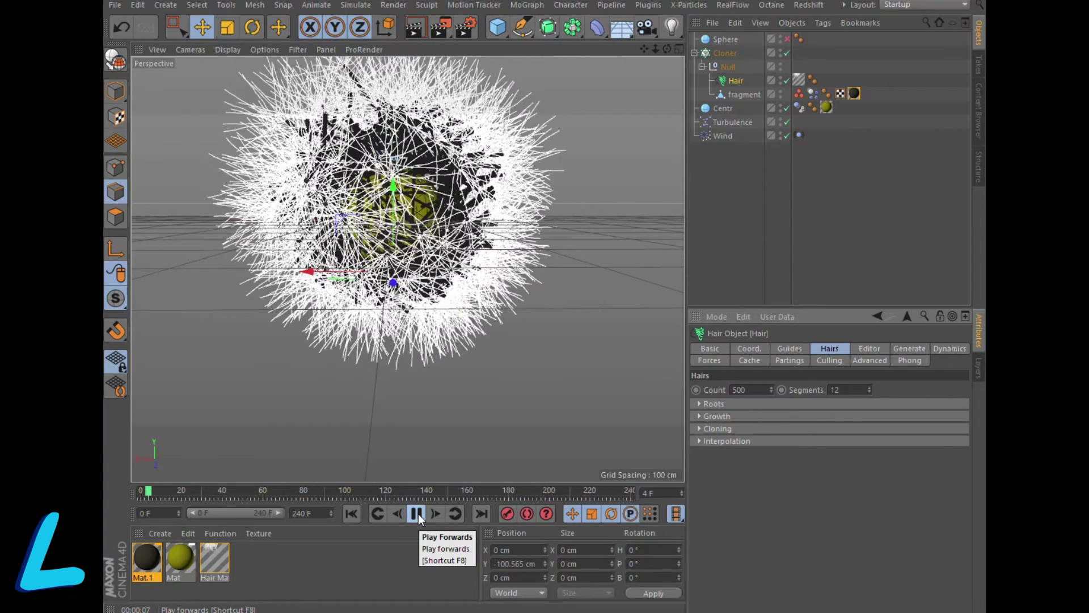
left_click(418, 512)
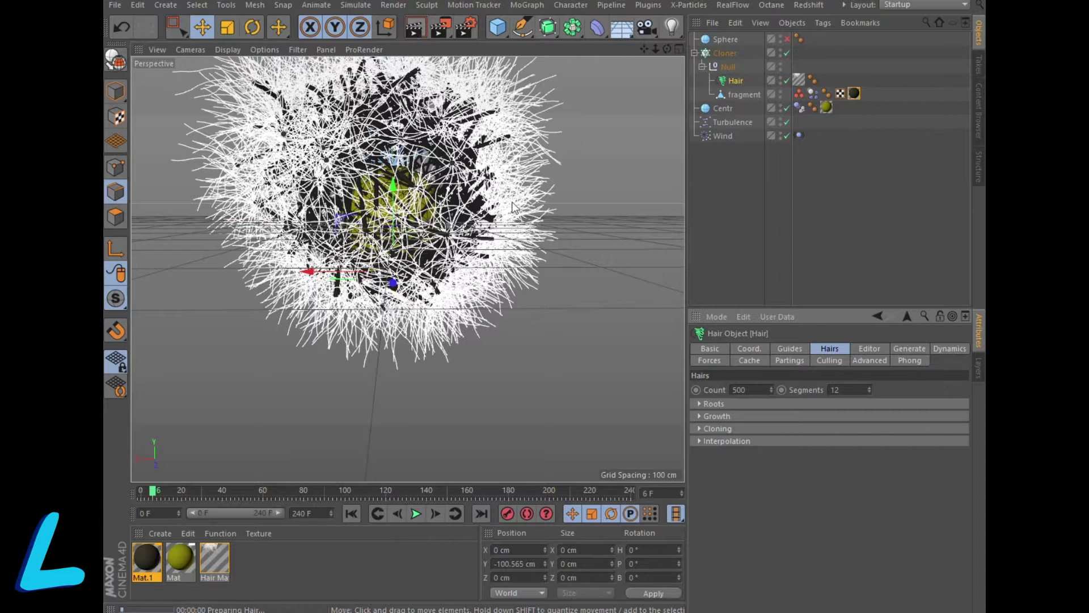
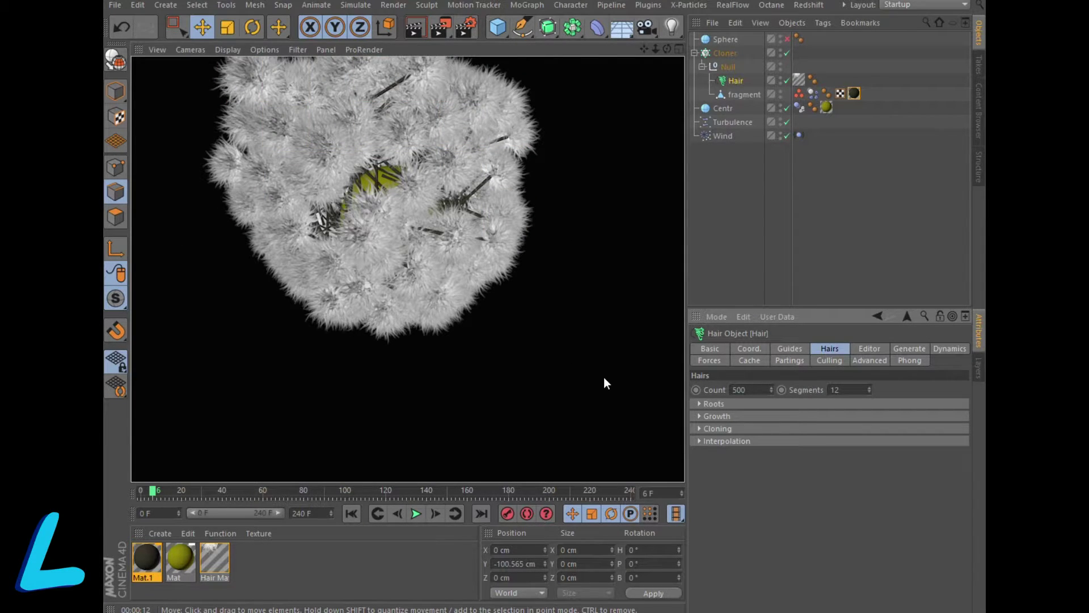
Step: Set the Project Settings dynamics gravity to 0 cm and rewind the simulation to frame 0
left_click(742, 94)
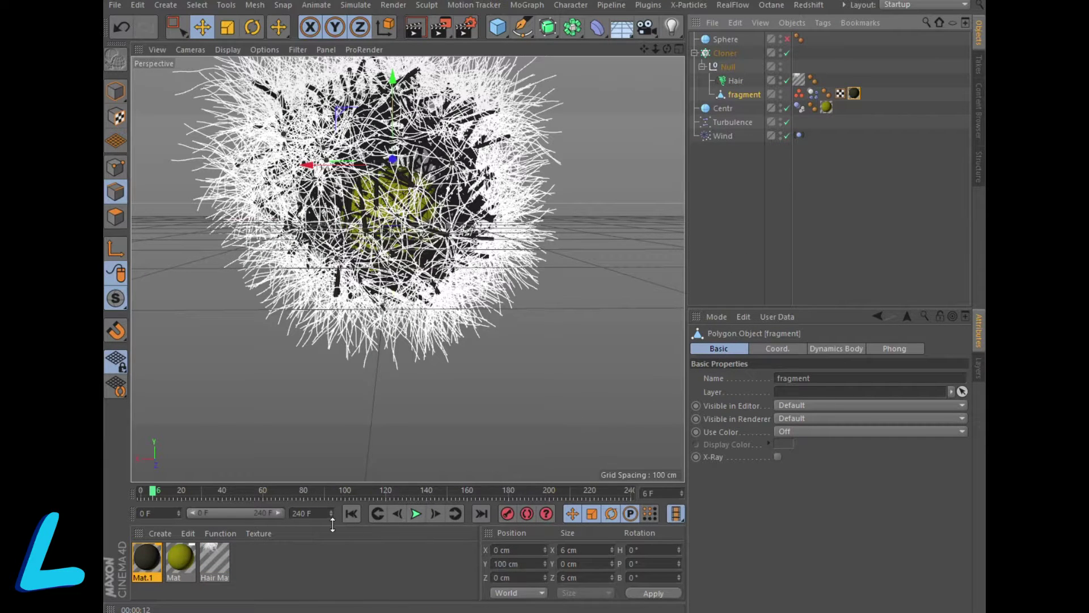
left_click(350, 514)
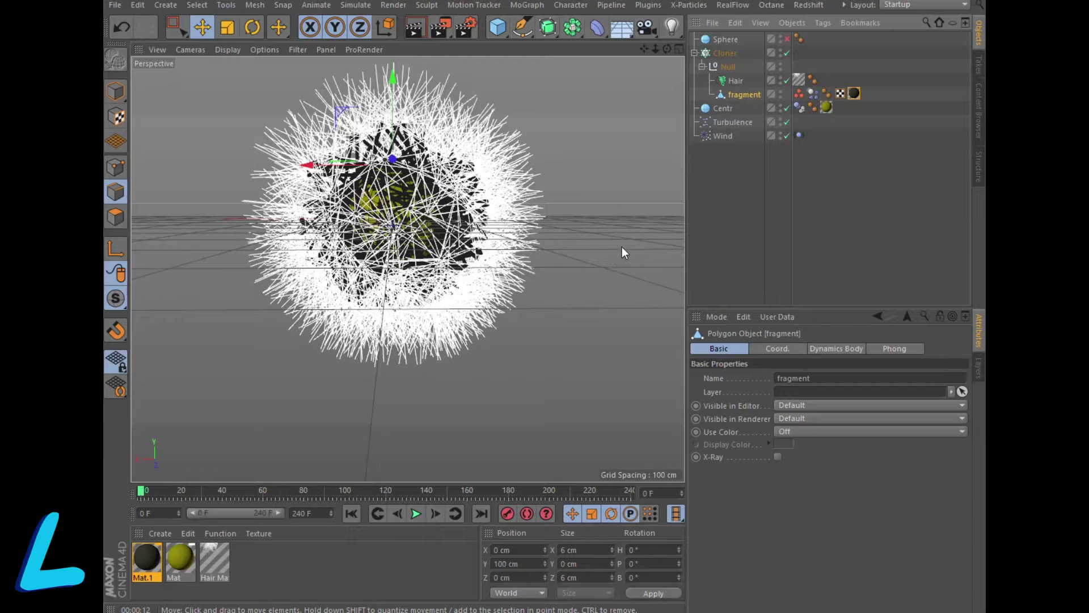
left_click(138, 5)
left_click(154, 179)
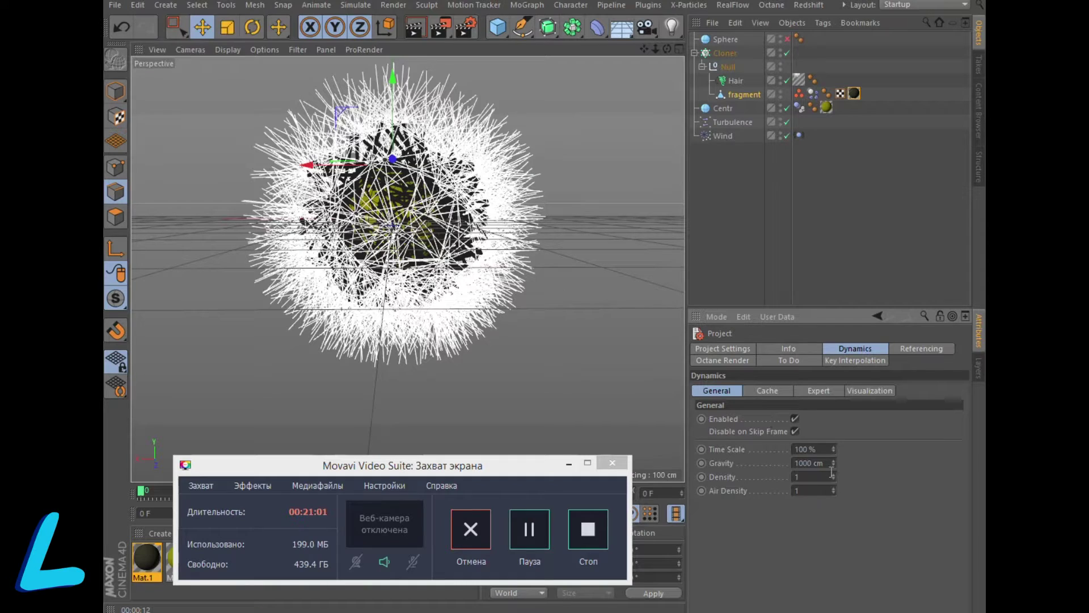
left_click_drag(811, 463, 766, 465)
type("0")
key("Return")
left_click(568, 463)
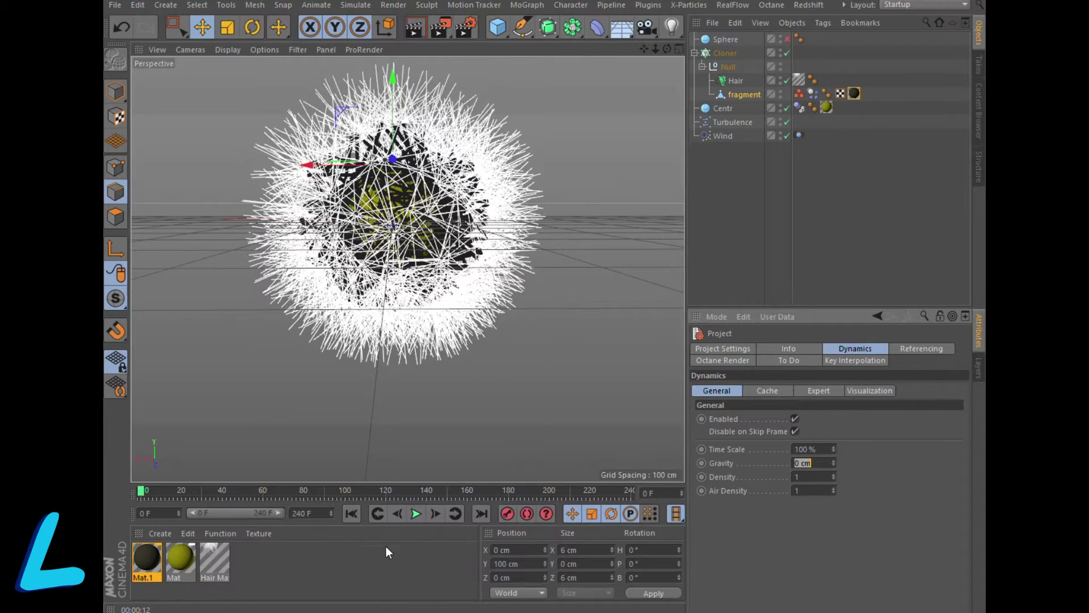
left_click(355, 513)
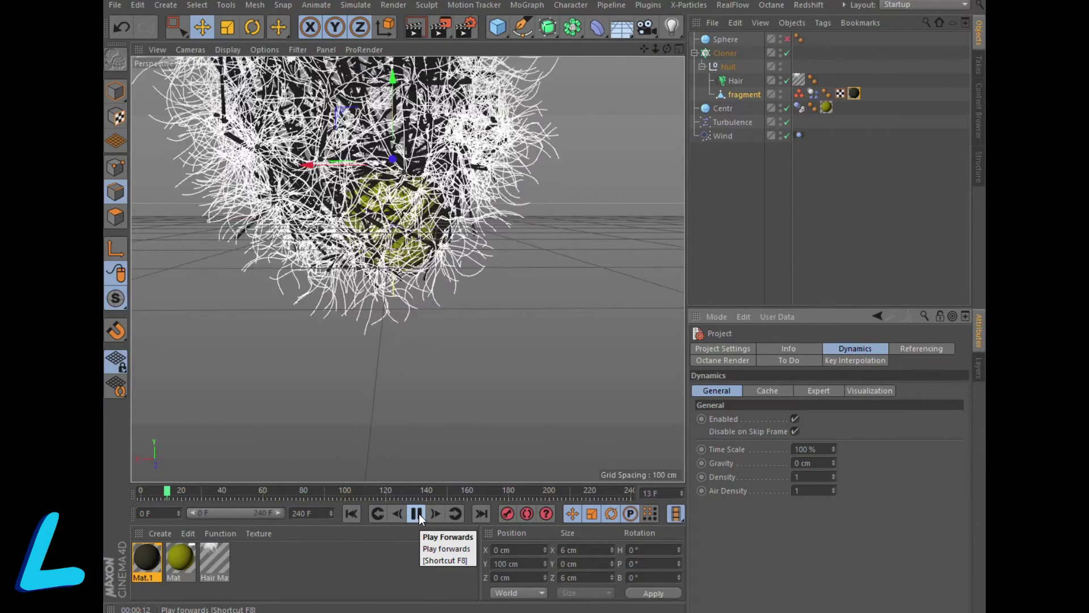
Step: Play and pause the simulation to watch the seeds, stopping at frame 22
left_click(418, 513)
left_click_drag(657, 47, 659, 59)
left_click(416, 512)
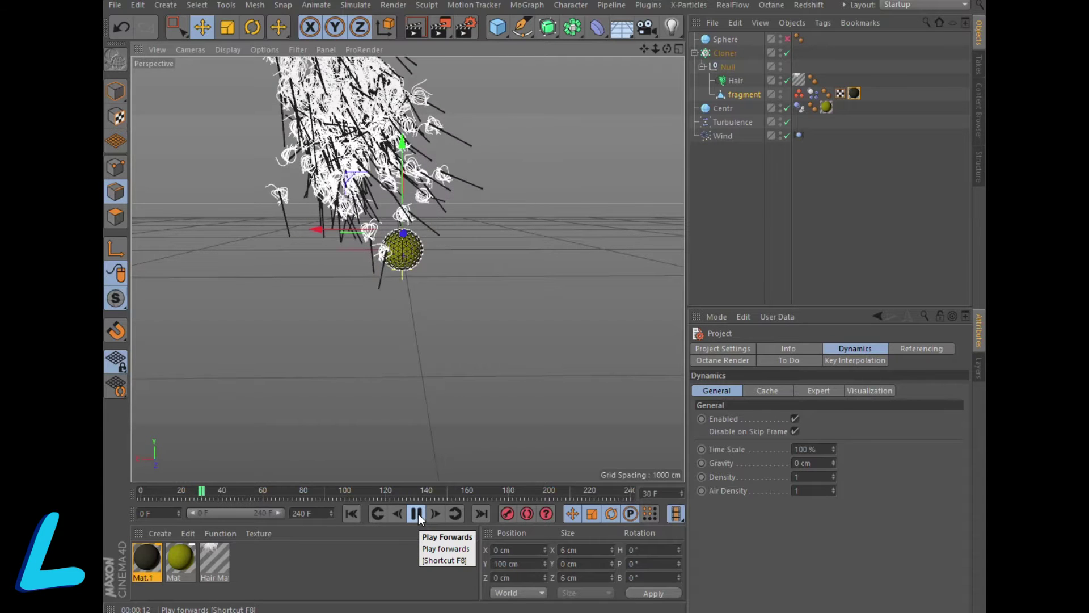
left_click(420, 513)
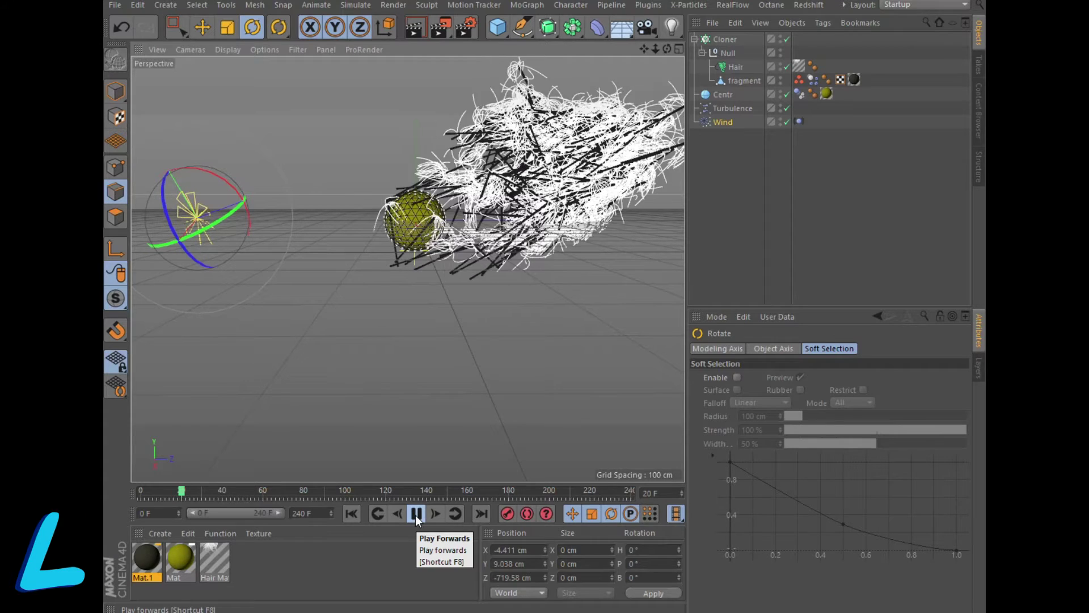
left_click(415, 513)
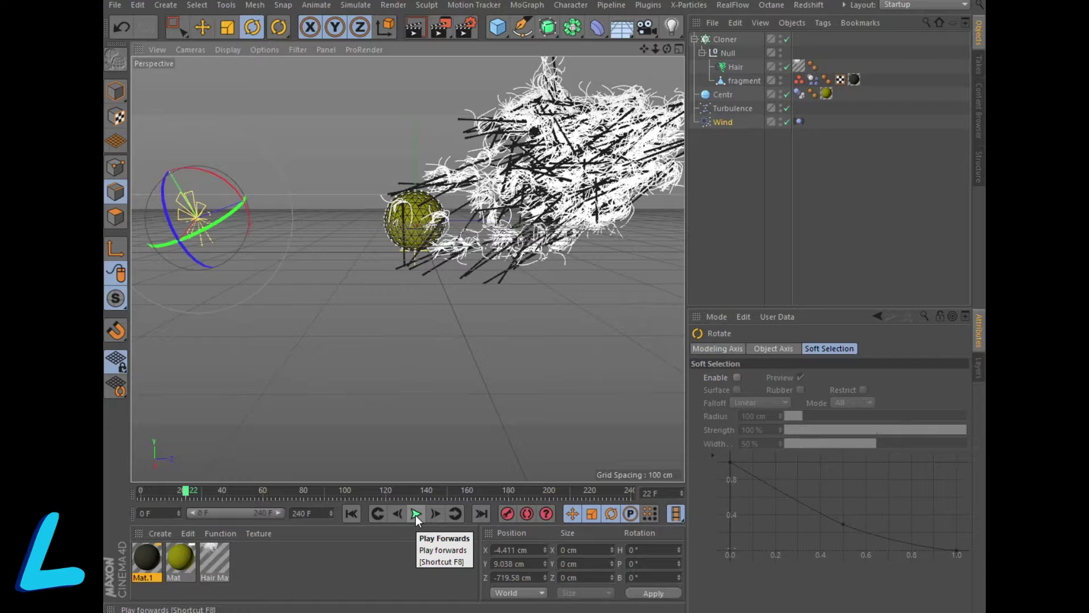
Step: Set the Centr sphere's dynamics body to Dynamic Off and rewind to frame 0
left_click(810, 80)
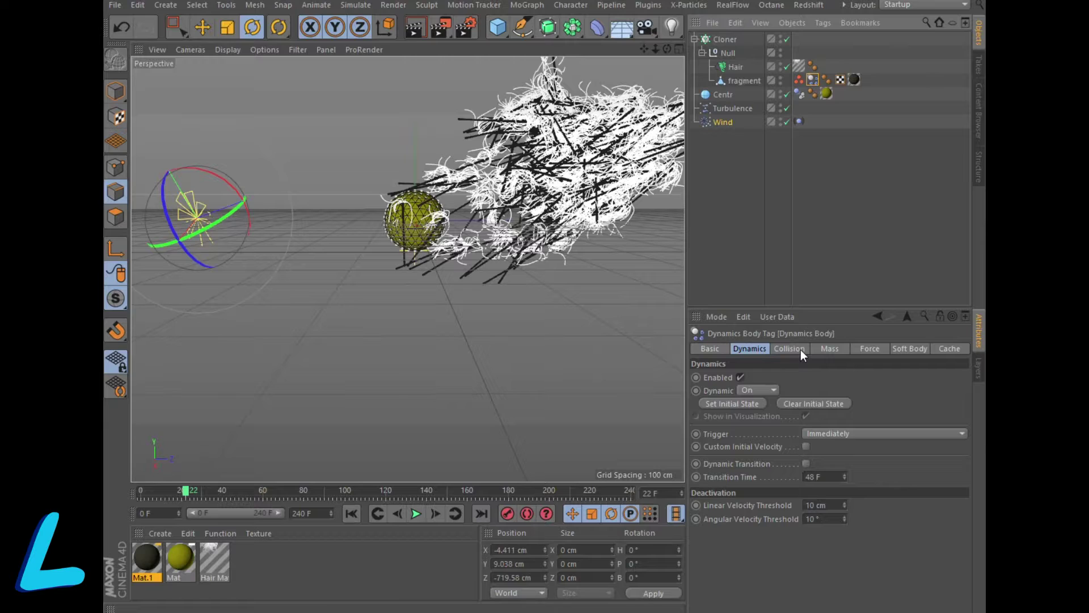
left_click(801, 97)
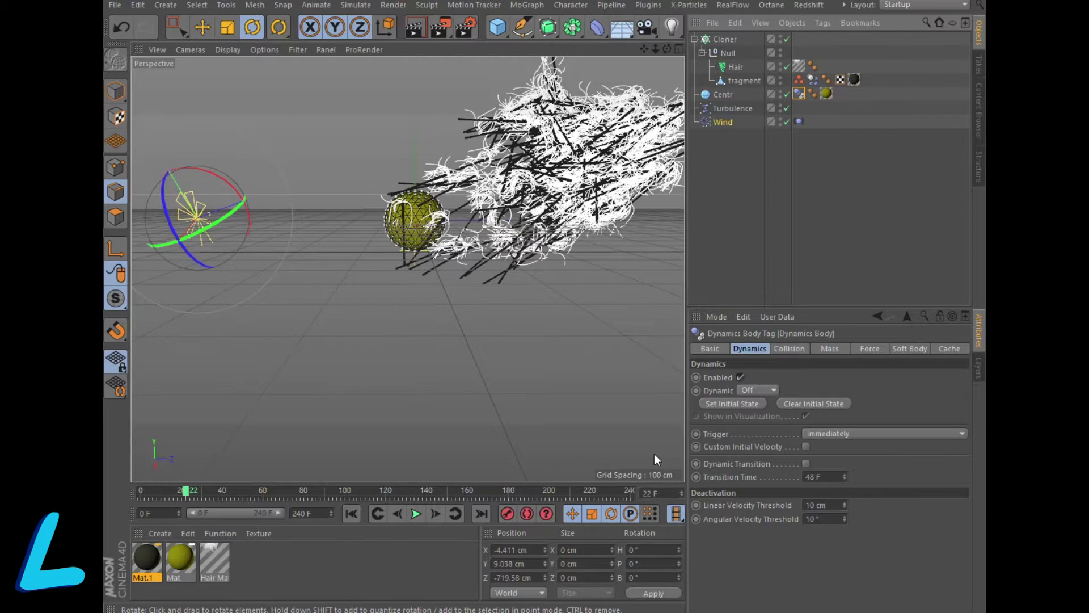
left_click(356, 514)
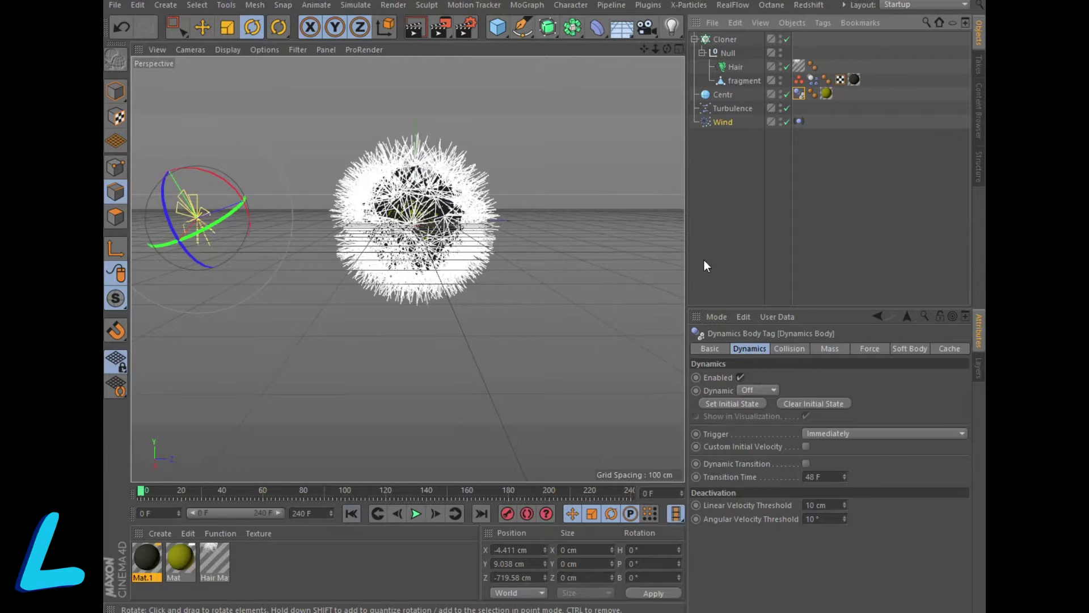
left_click(493, 31)
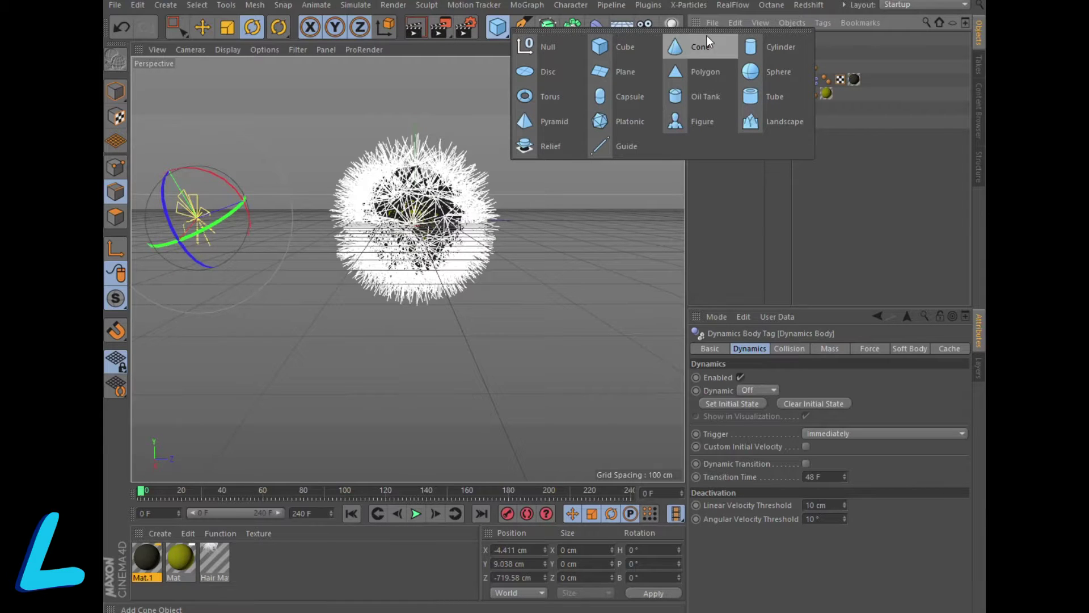
Step: Add a sphere, then tilt the Wind object and shift it along X
left_click(753, 70)
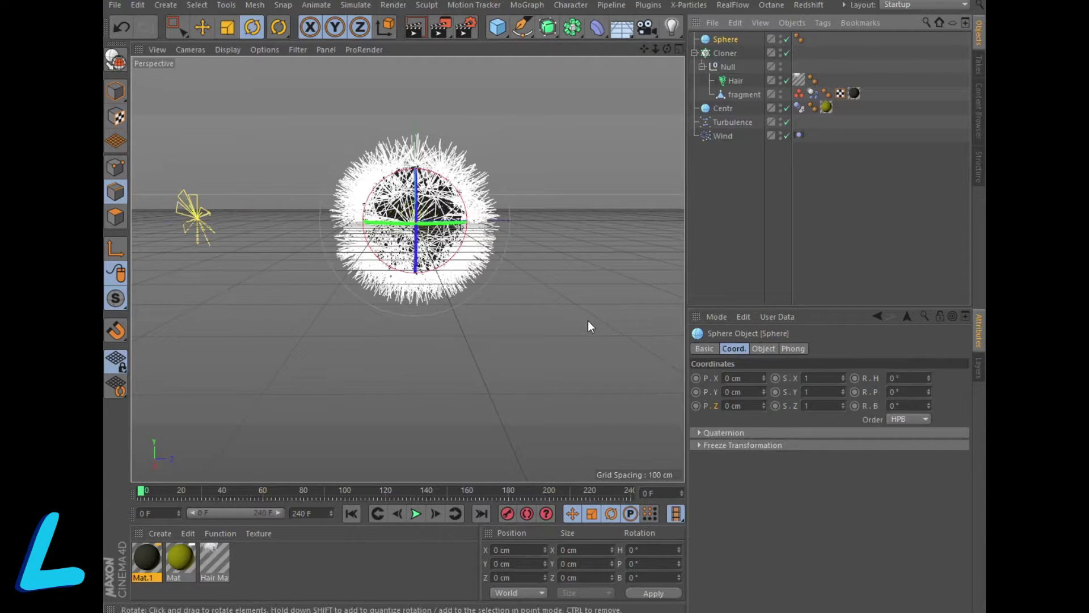
left_click(722, 137)
left_click_drag(162, 212, 207, 218)
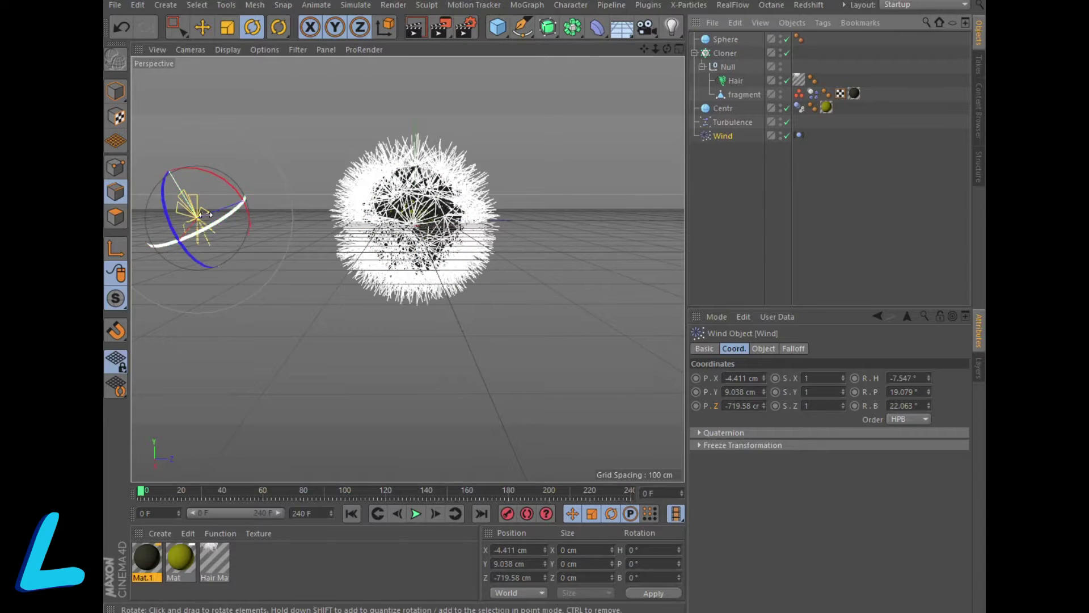
left_click(201, 30)
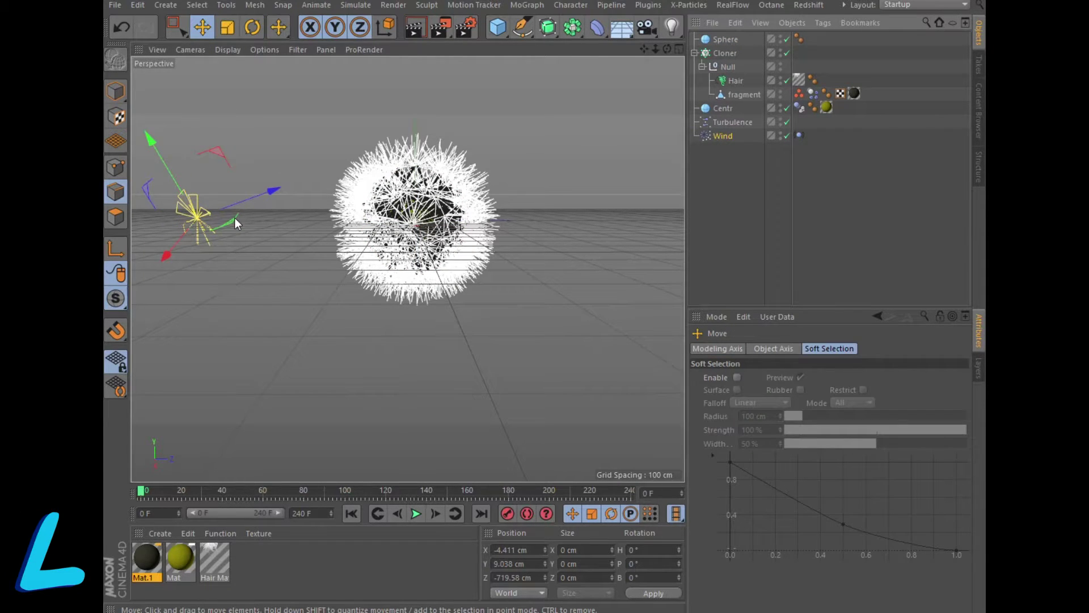
left_click_drag(265, 191, 226, 203)
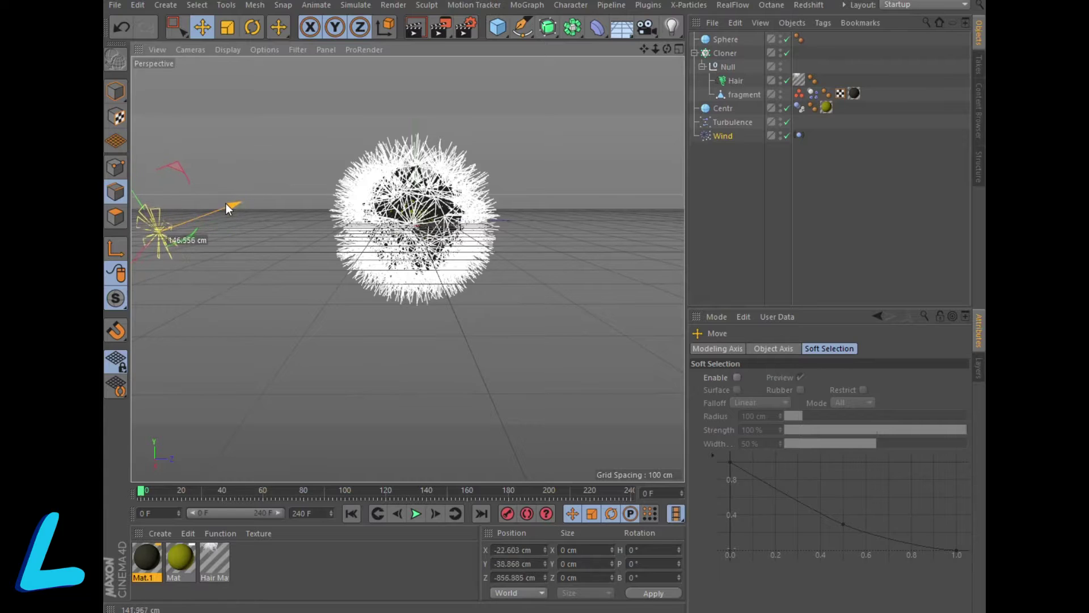
left_click_drag(226, 203, 227, 201)
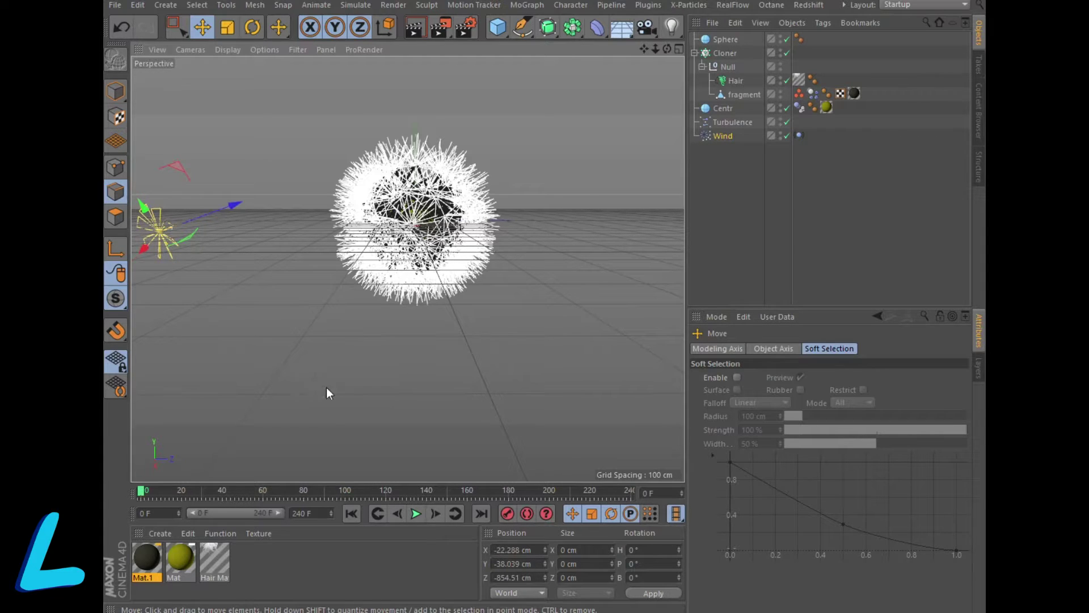
Step: Test the wind, move it closer to the seed head, and replay from frame 0
left_click(416, 515)
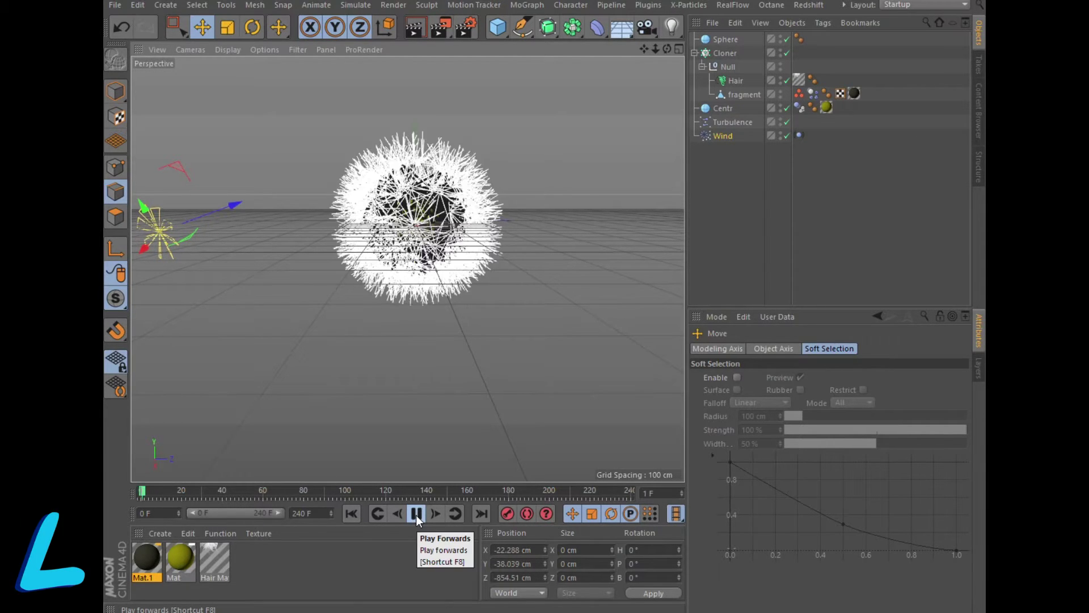
left_click(417, 515)
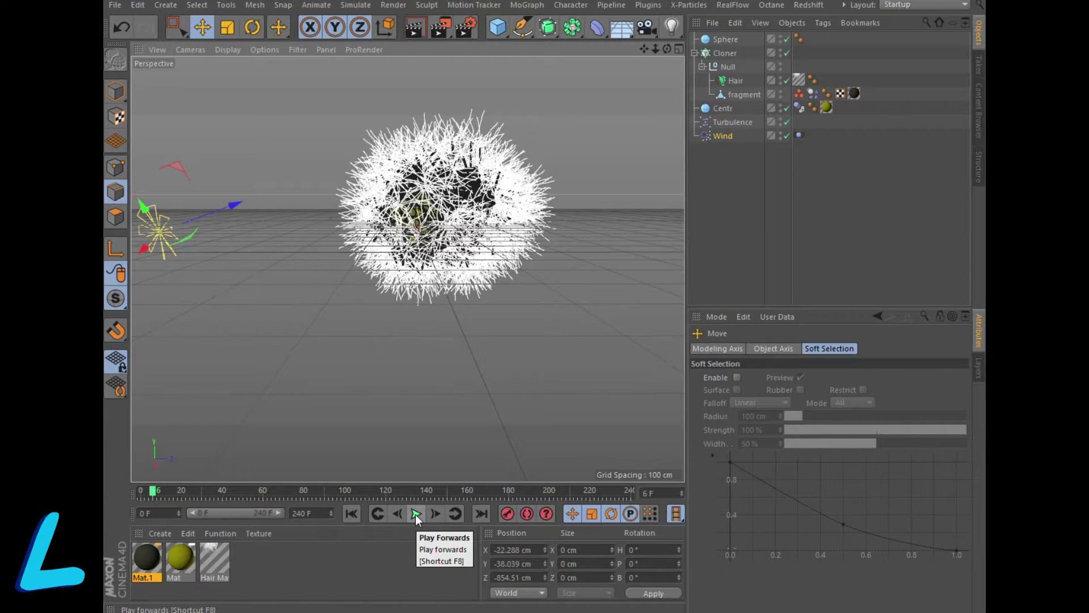
mouse_move(230, 206)
left_mouse_down()
mouse_move(318, 202)
mouse_move(406, 171)
left_mouse_up()
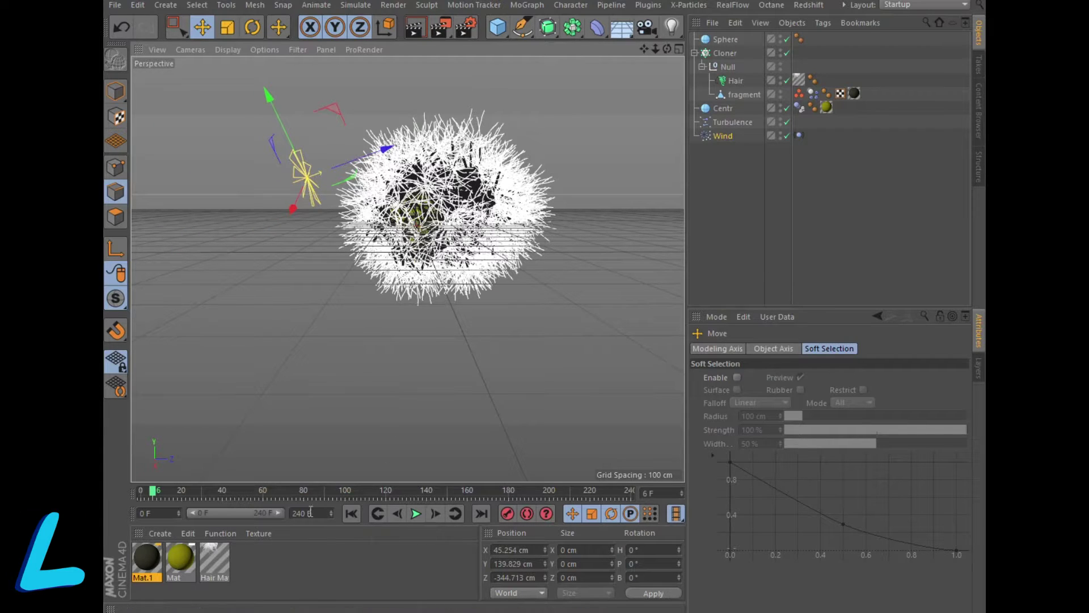
left_click(354, 514)
left_click(415, 514)
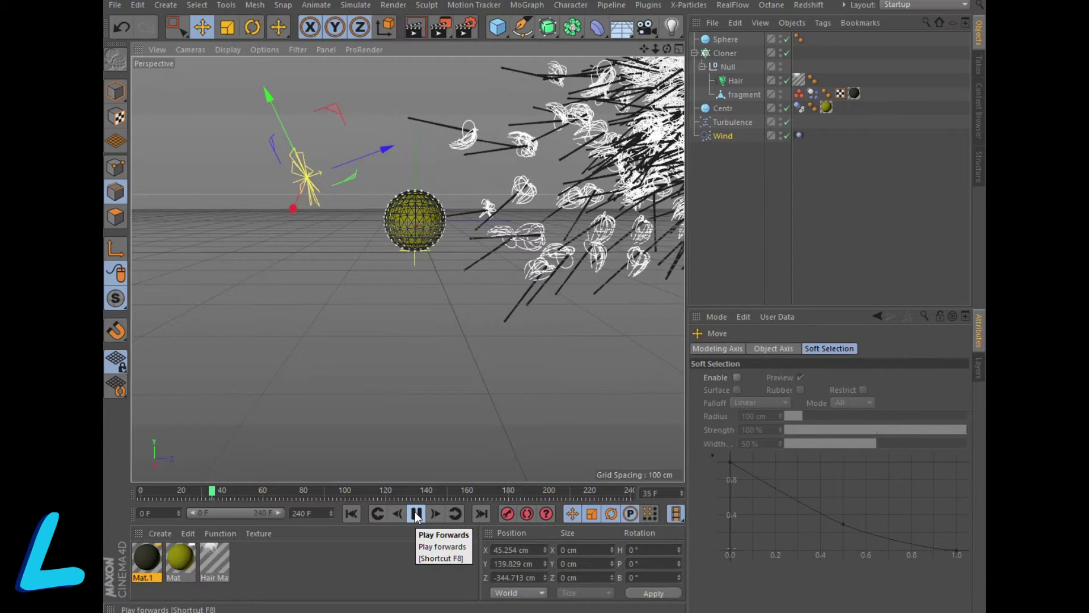
left_click(416, 514)
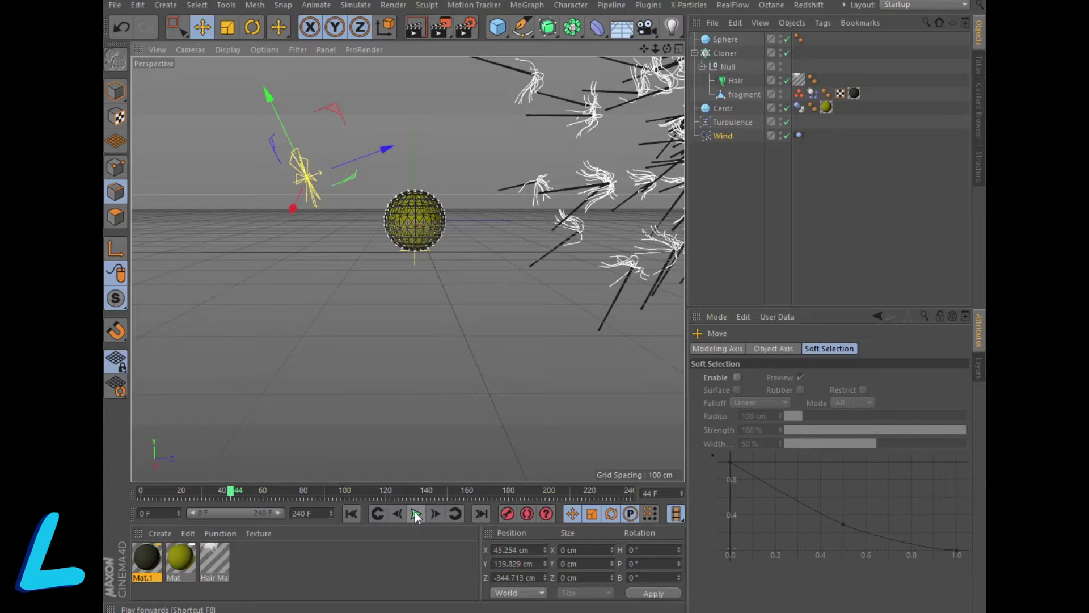
left_click(352, 513)
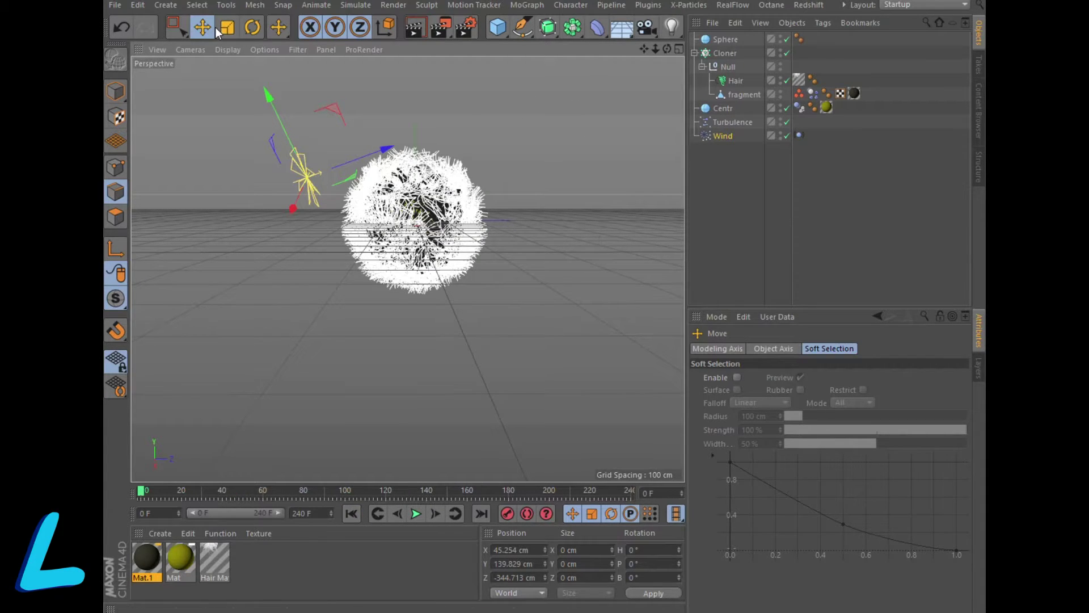
left_click(137, 7)
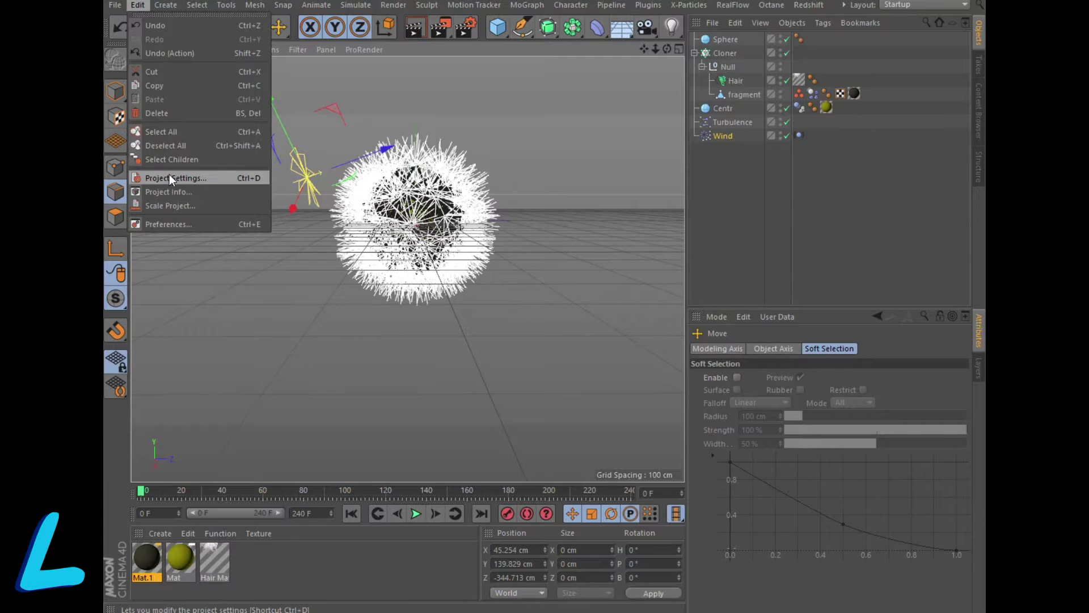
Step: Review the project's dynamics and general settings, then select the new sphere
left_click(169, 178)
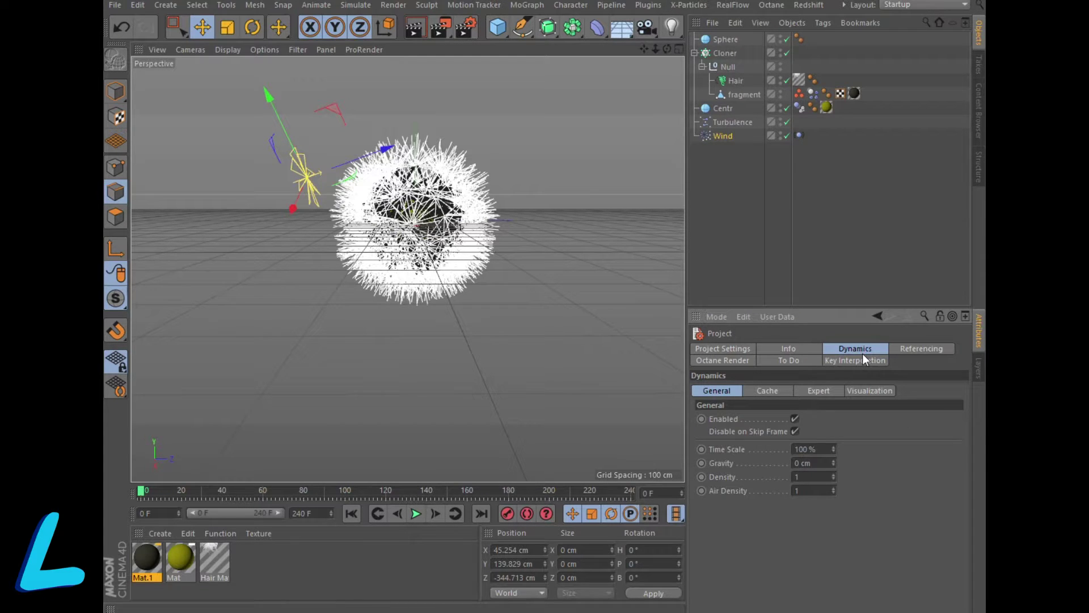
left_click(736, 348)
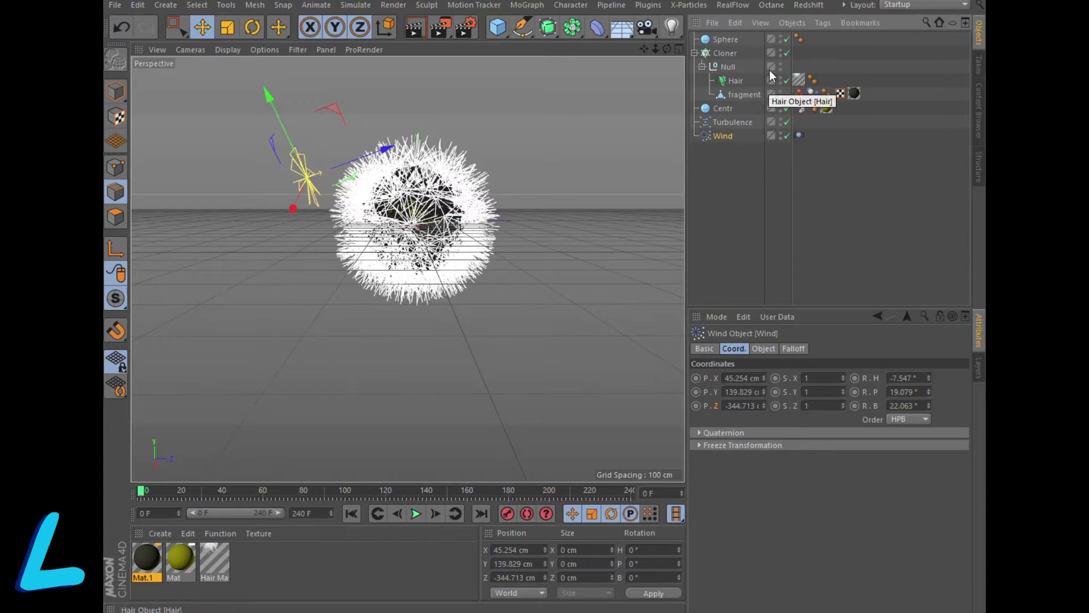
left_click(726, 40)
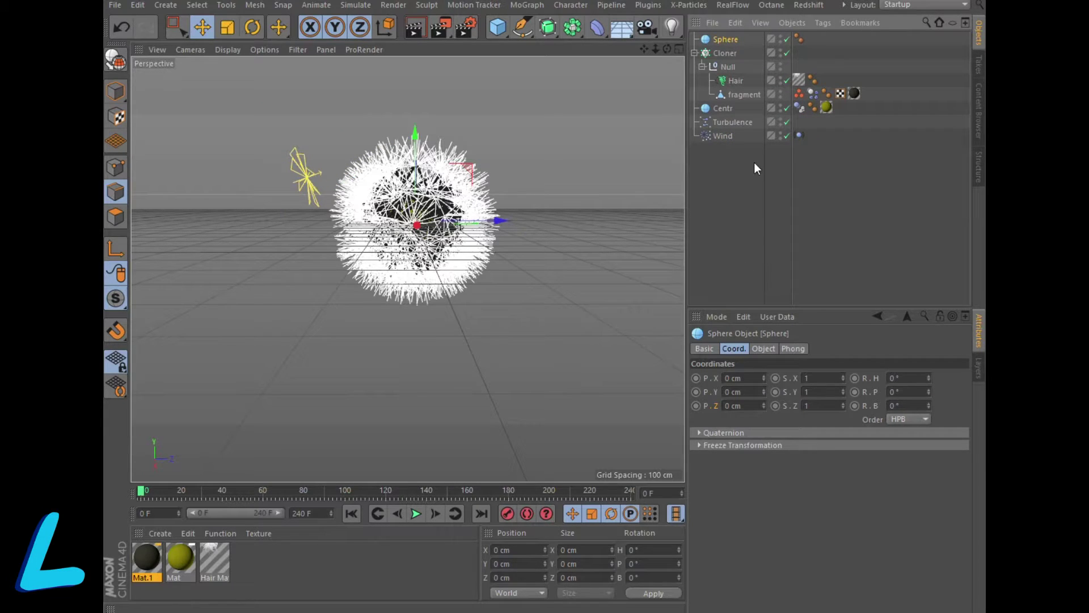
Step: Give the sphere a 500 cm radius and 12 segments, and slide it back along Z
left_click(760, 347)
left_click_drag(778, 378, 748, 373)
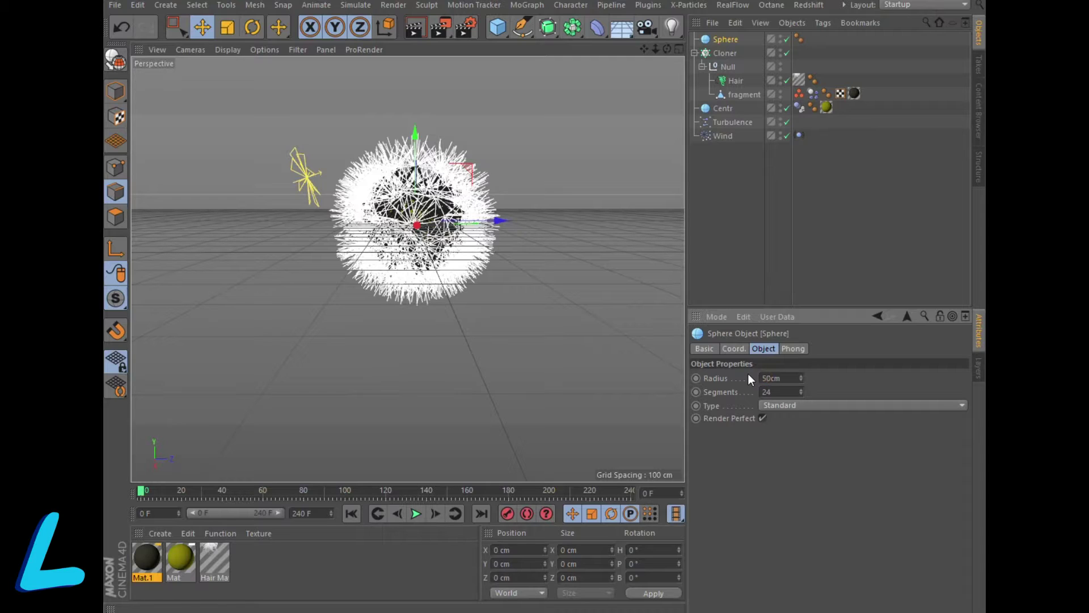
key("Return")
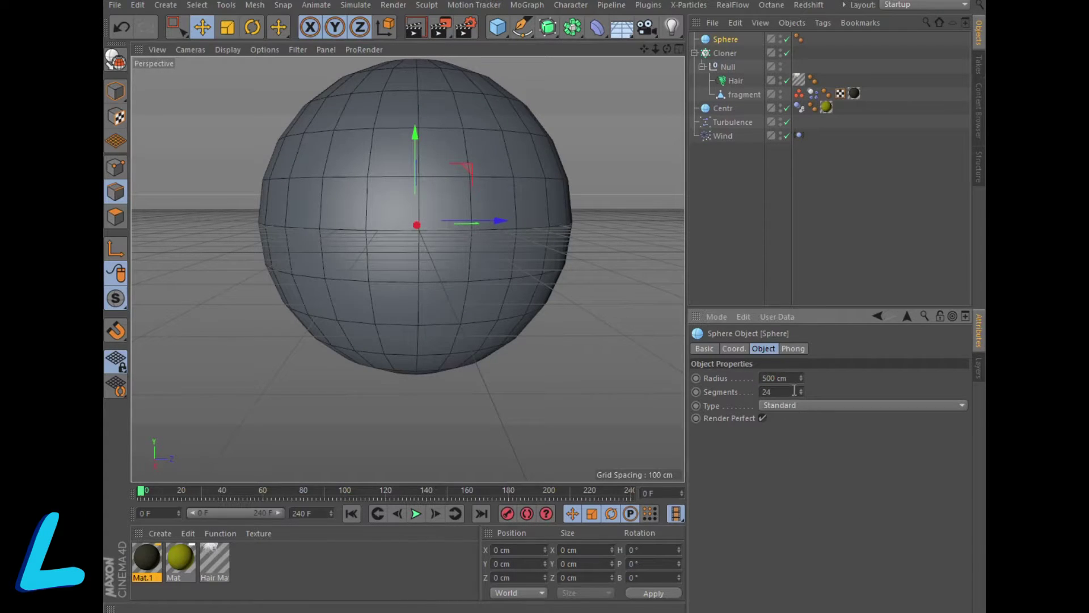
type("2")
key("Return")
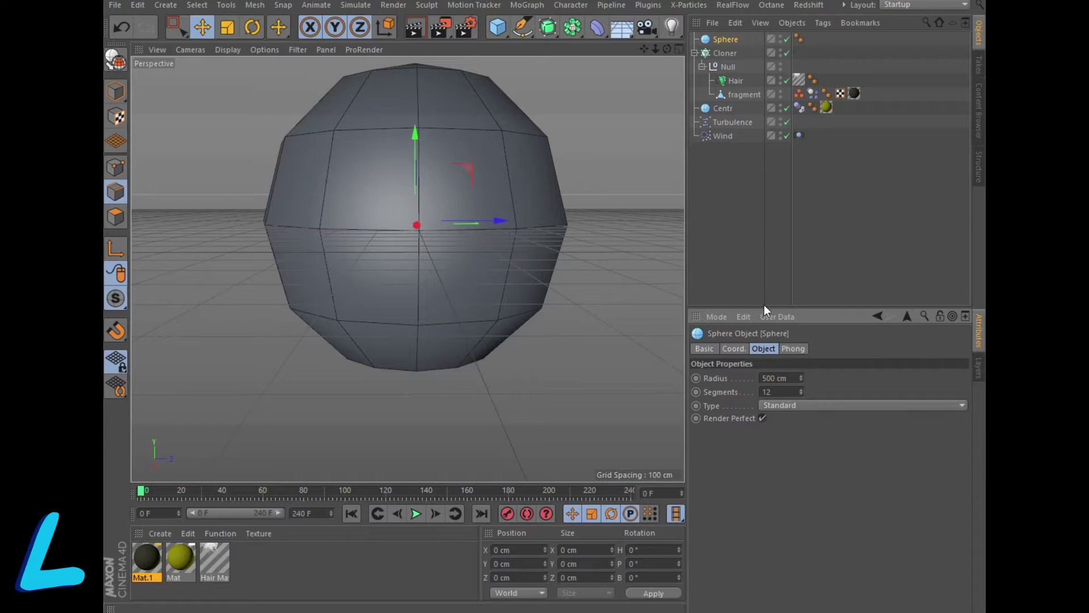
left_click(729, 349)
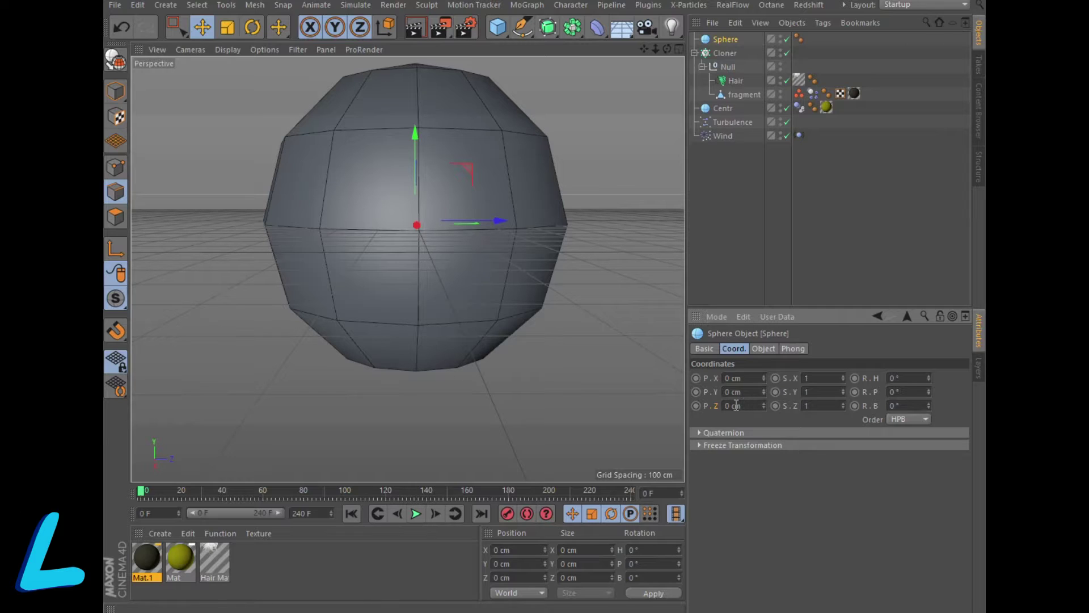
left_click_drag(491, 221, 133, 230)
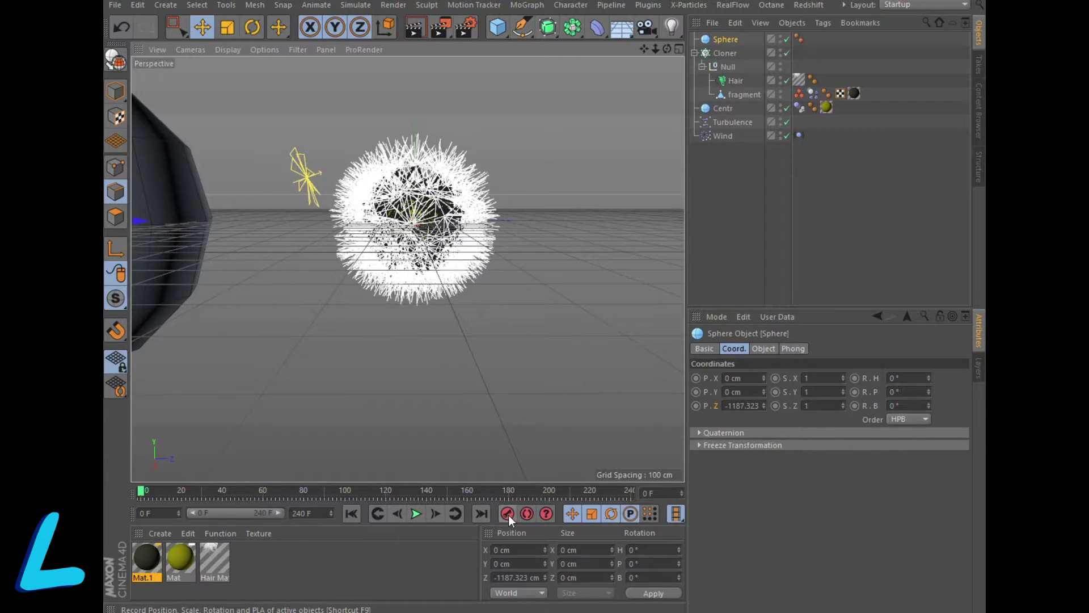
Step: Keyframe the sphere's position at frame 0 and closer to the seed head at frame 25
left_click(508, 514)
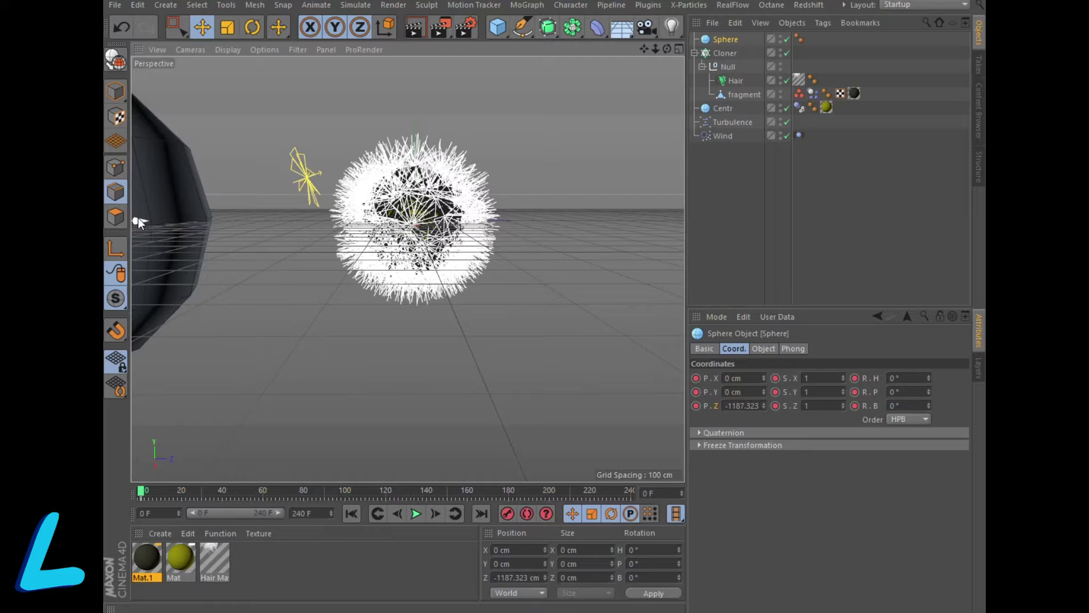
mouse_move(144, 490)
left_mouse_down()
mouse_move(290, 495)
mouse_move(189, 495)
left_mouse_up()
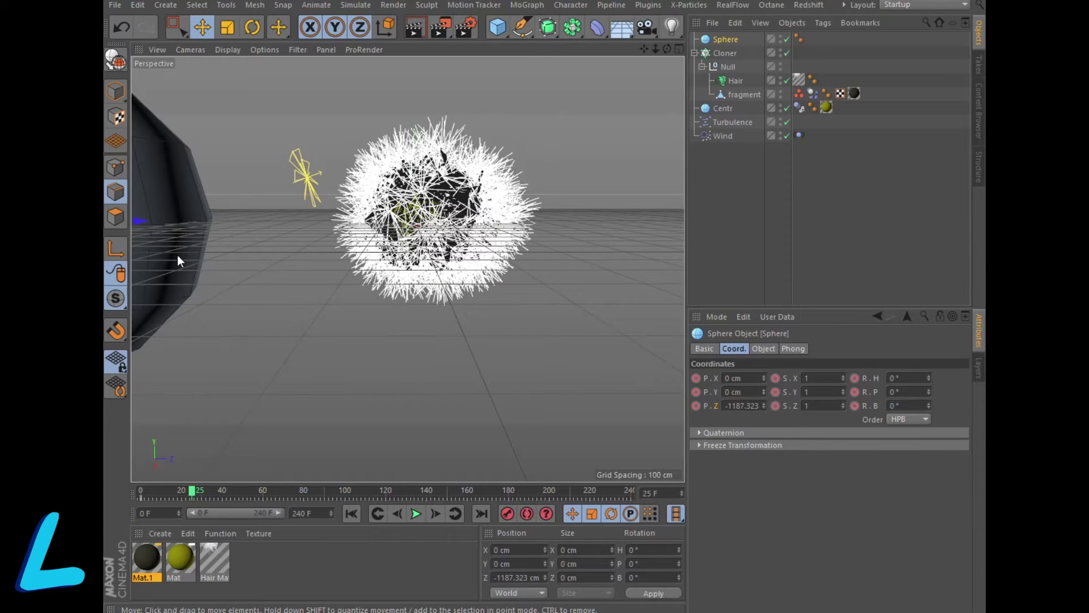
left_click_drag(144, 223, 339, 246)
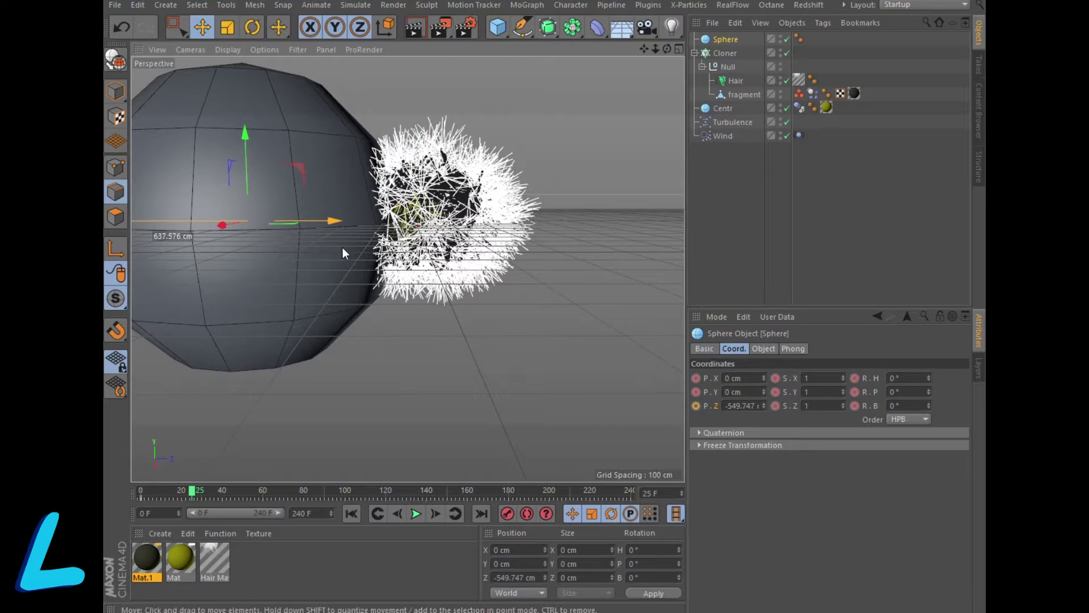
left_click(507, 514)
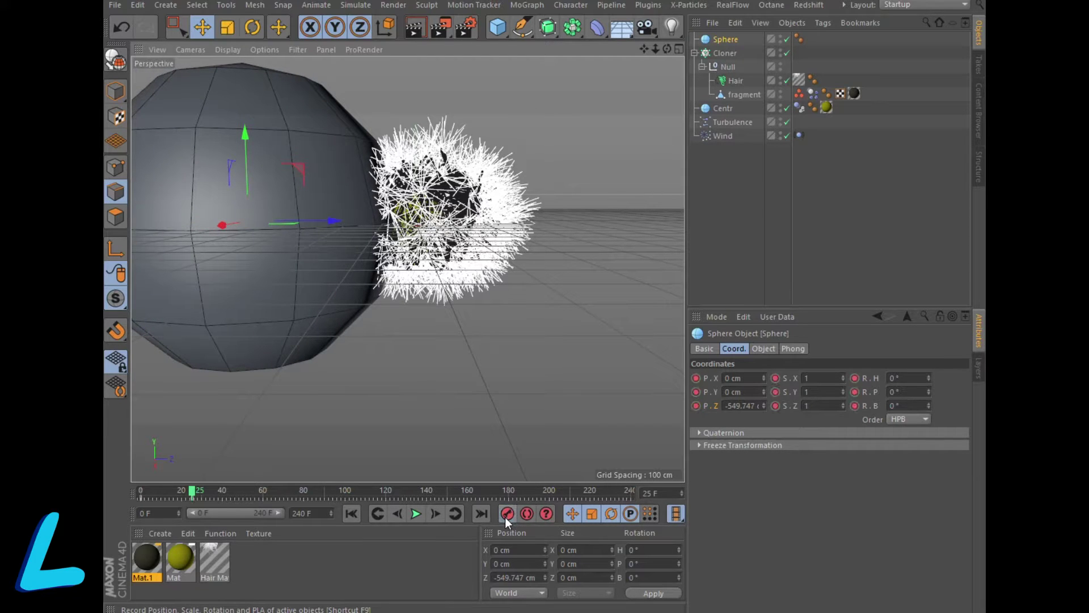
Step: Play the sphere's motion to check it, rewind, and hide the sphere in the viewport
left_click(351, 513)
left_click(416, 514)
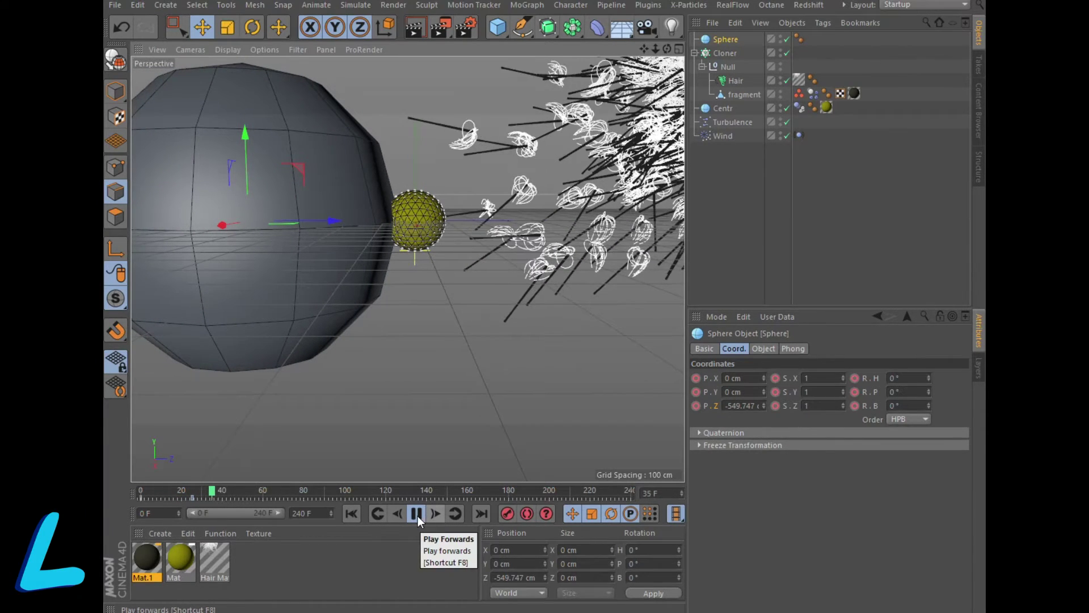
left_click(418, 513)
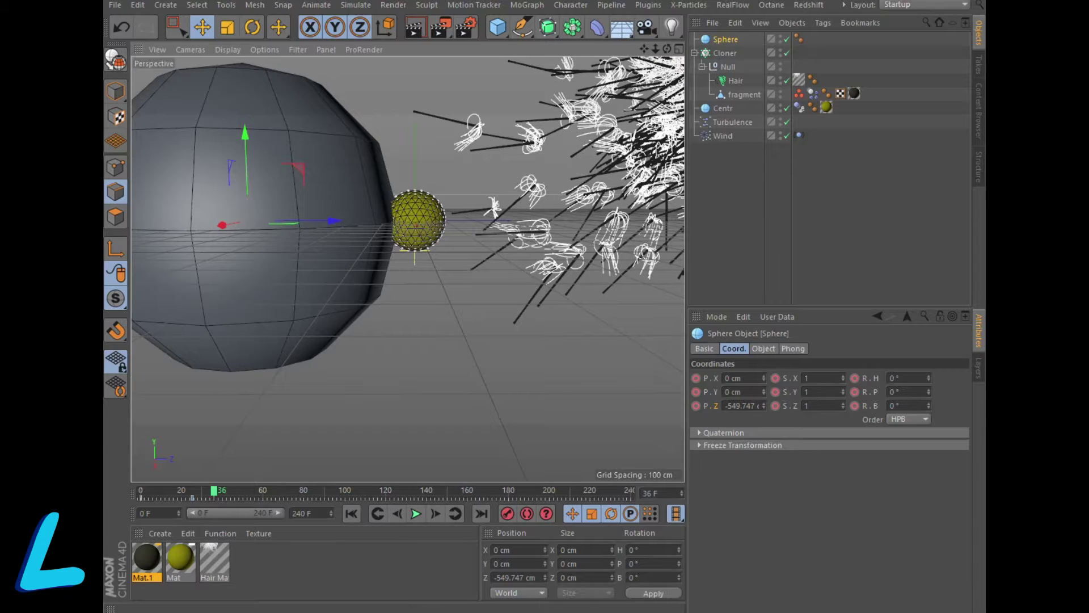
left_click(530, 530)
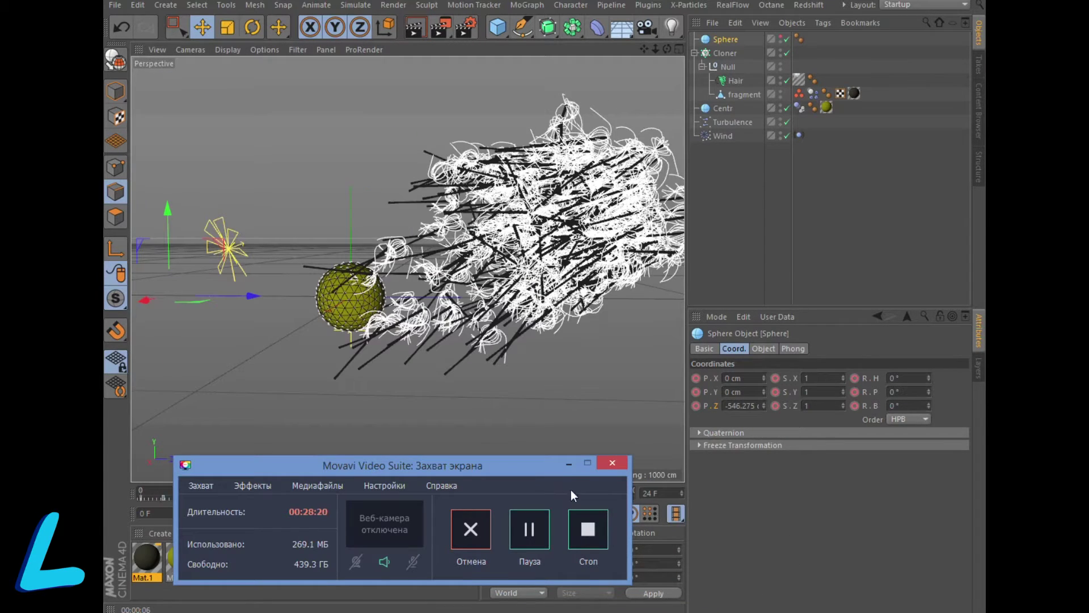
left_click(565, 464)
left_click(350, 513)
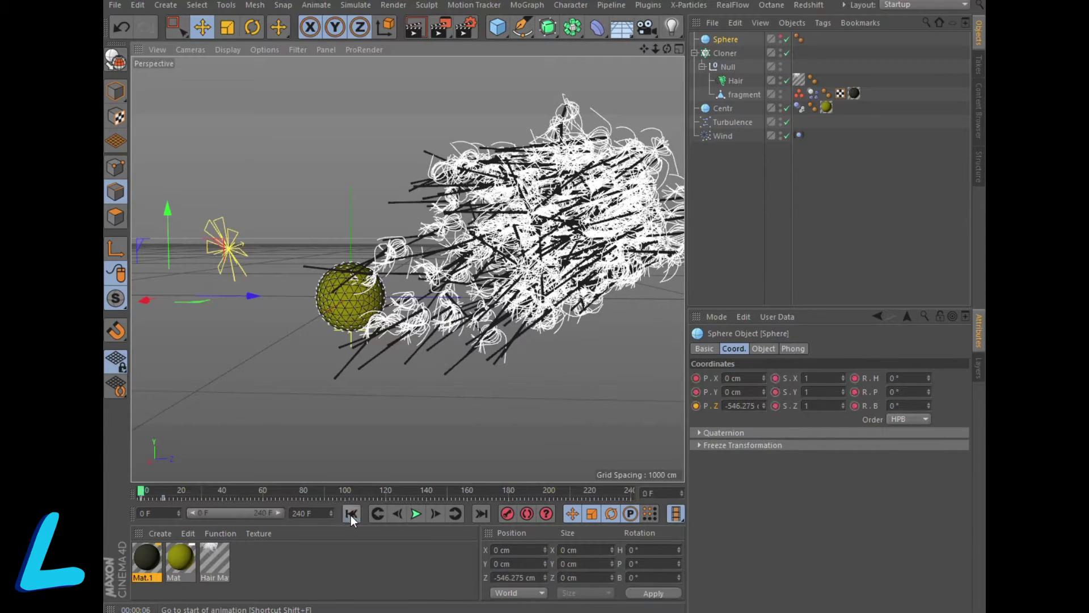
left_click(781, 38)
right_click(727, 40)
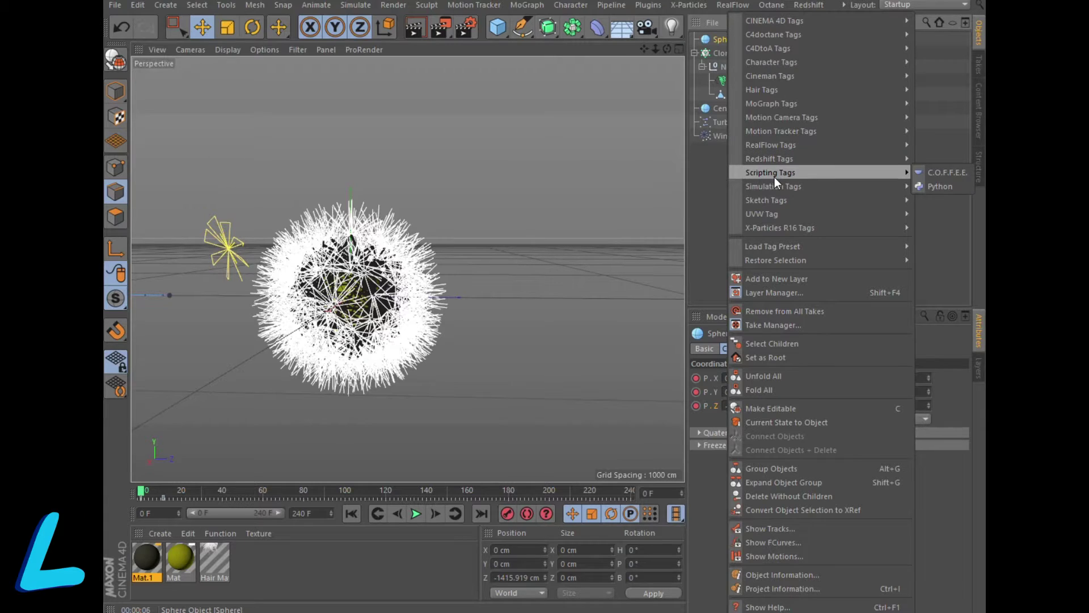
Step: Give the sphere a Dynamics Body tag triggered On Collision and play the result
mouse_move(773, 185)
left_click(705, 216)
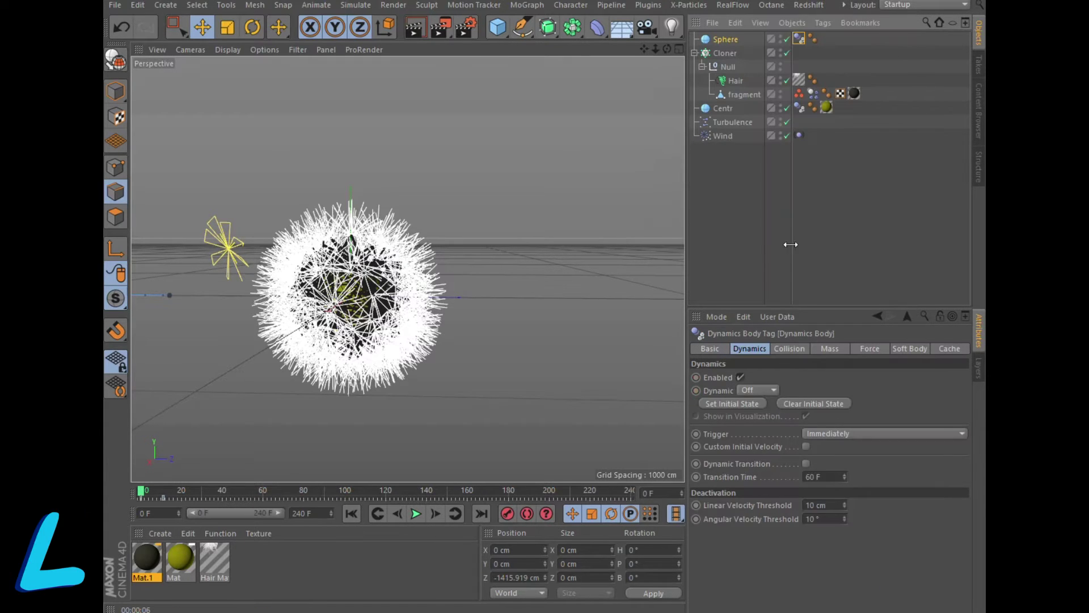
left_click(862, 432)
left_click(851, 475)
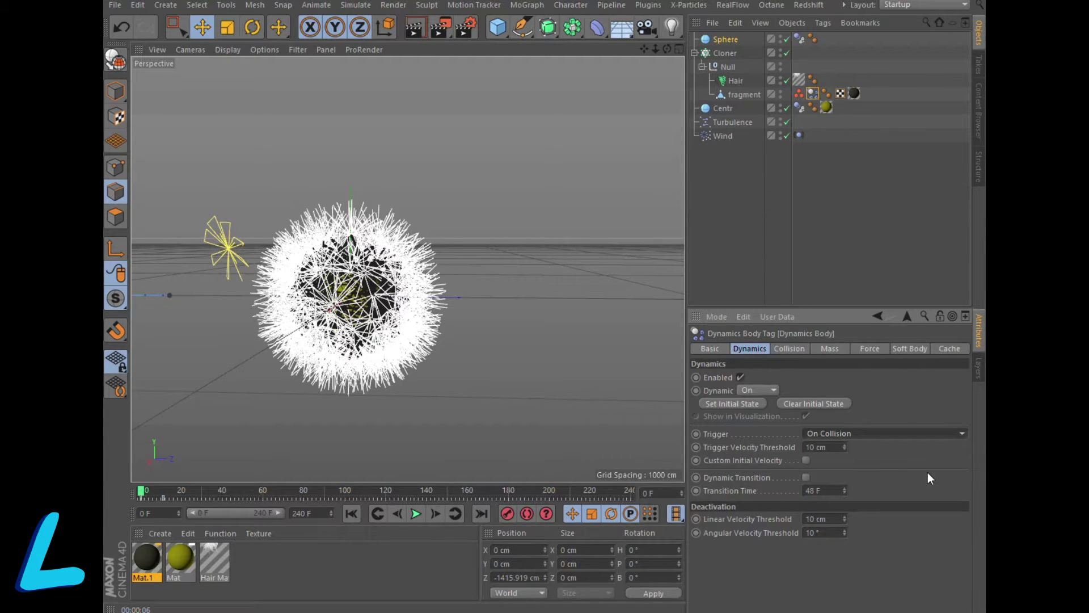
left_click(418, 515)
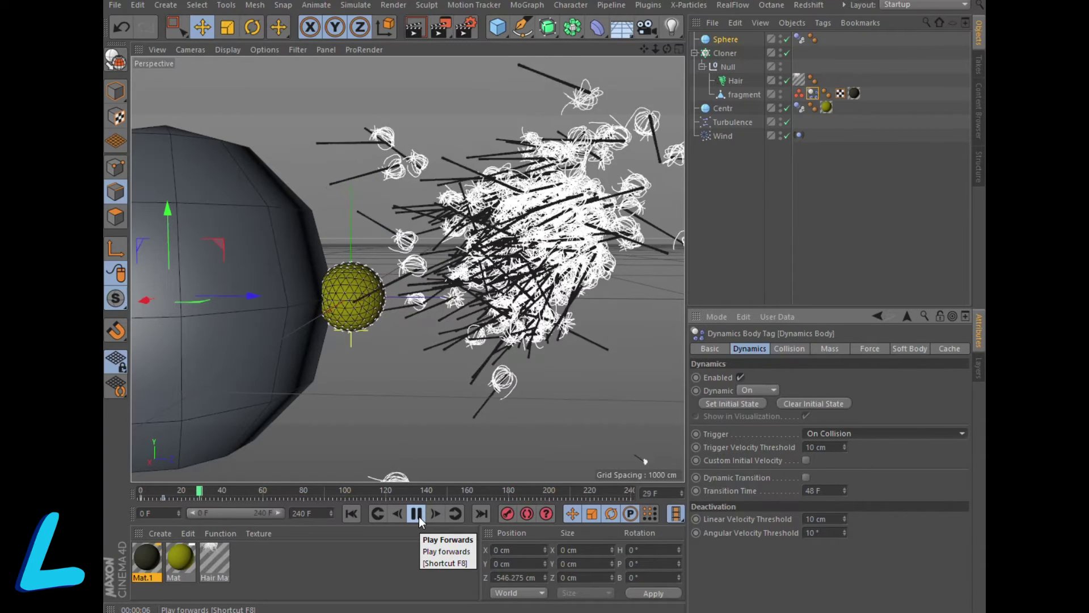
left_click(417, 513)
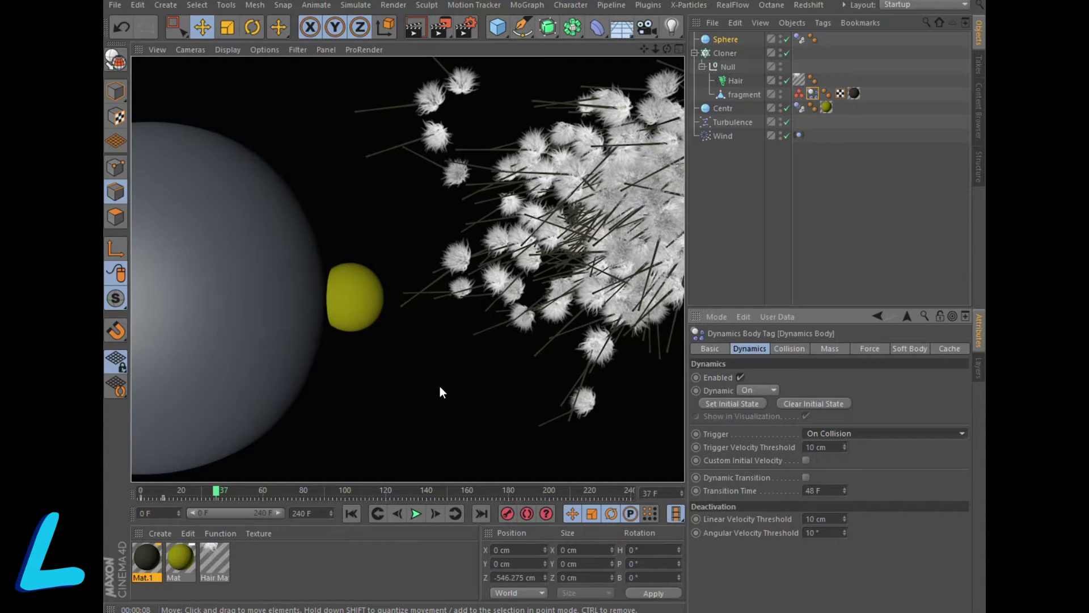
Step: Replay the collision with the sphere disabled, then re-enabled and hidden, stopping at frame 25
left_click(786, 39)
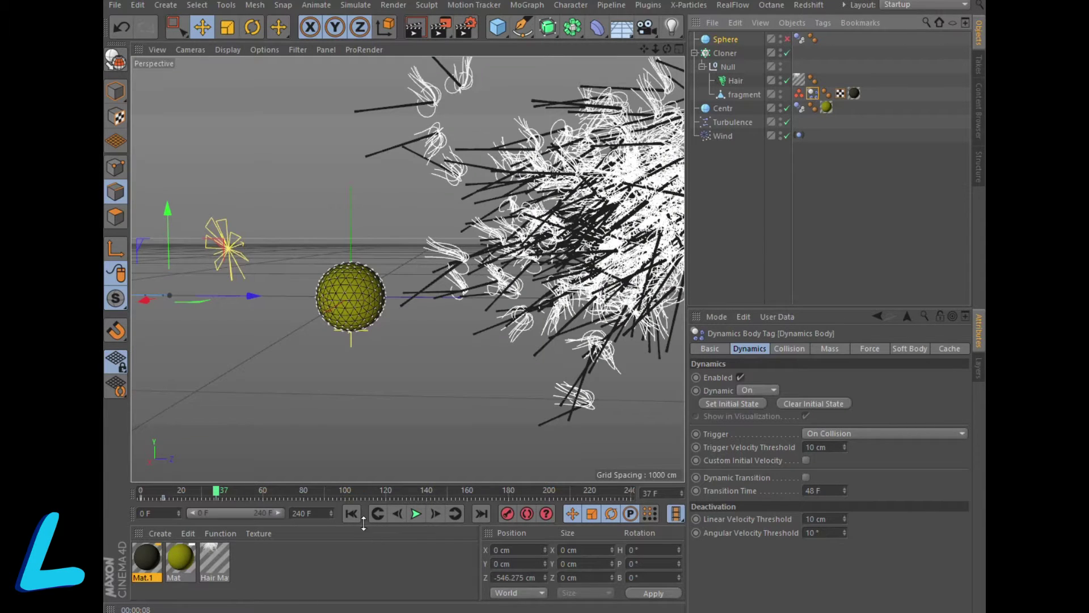
left_click(410, 514)
left_click(352, 513)
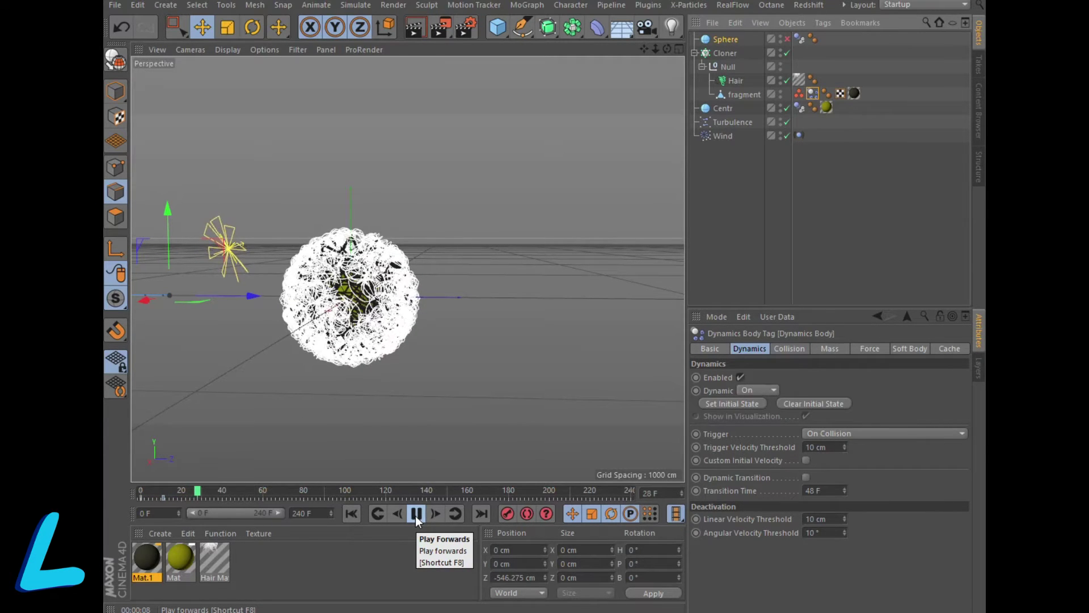
left_click(415, 516)
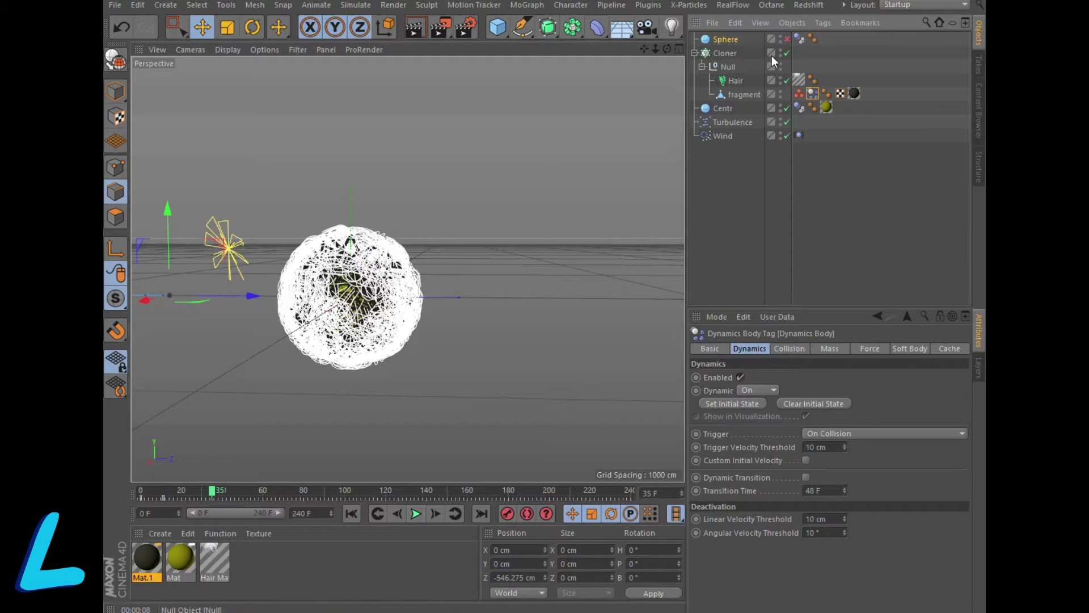
left_click(787, 39)
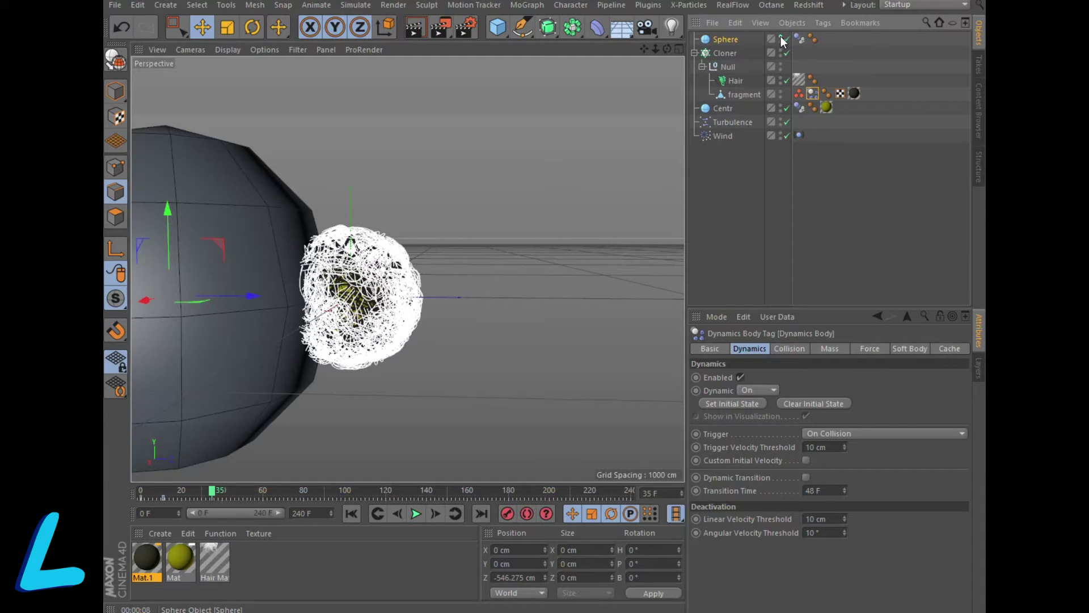
left_click(780, 38)
left_click(352, 514)
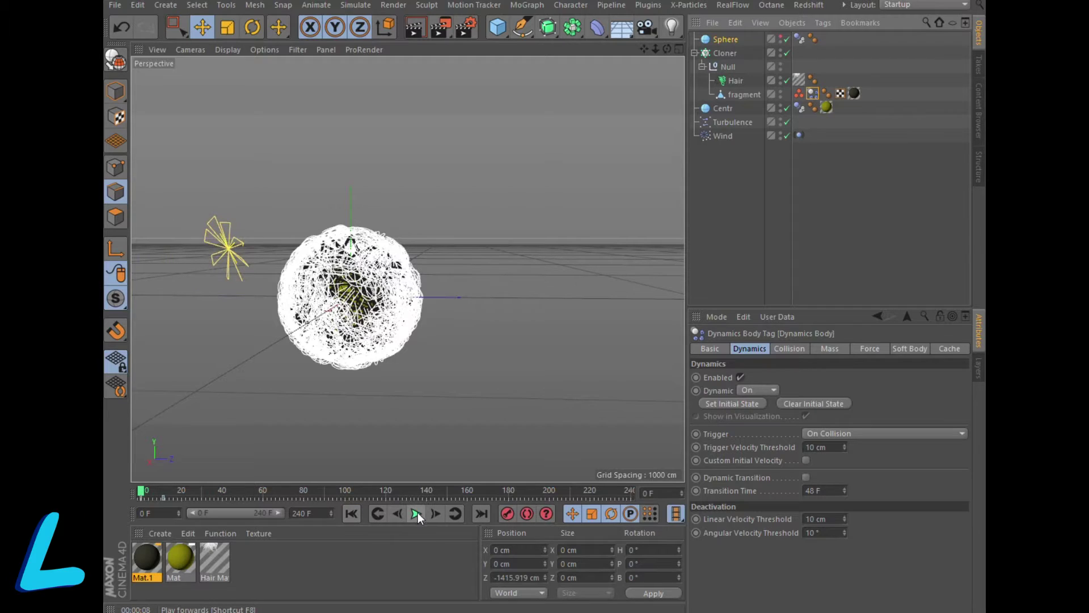
left_click(418, 512)
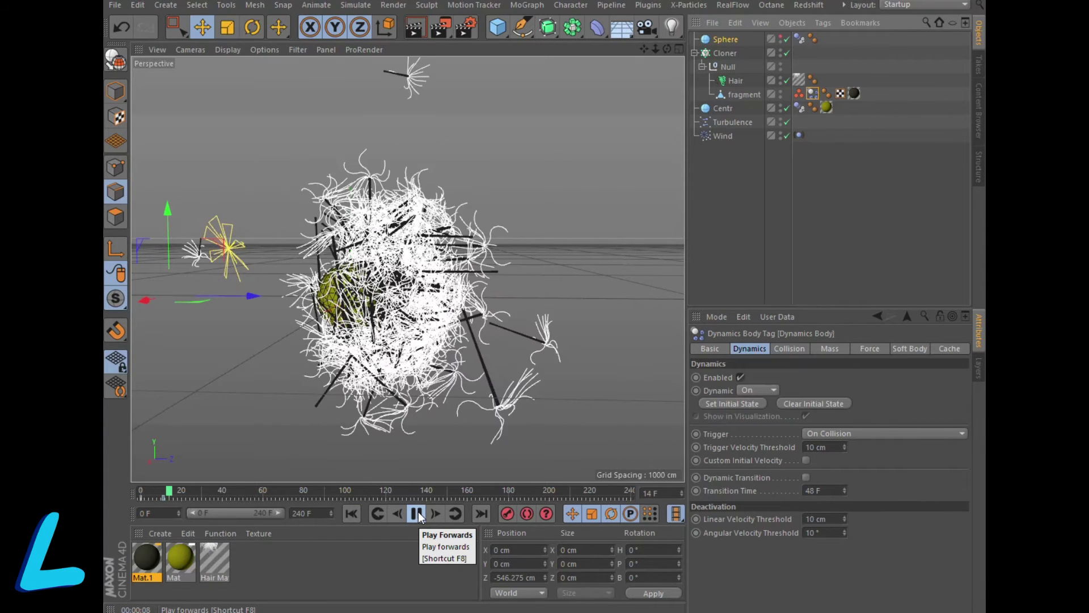
left_click(417, 512)
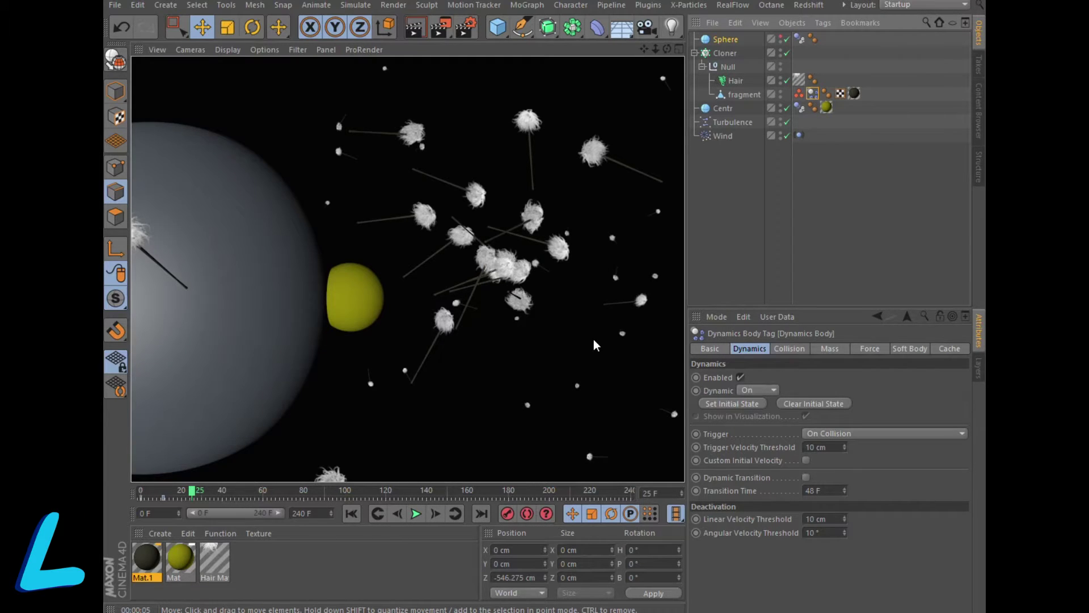
Step: Render the scattered seeds in the viewport, collapse the Cloner, and rewind to frame 0
left_click(783, 50)
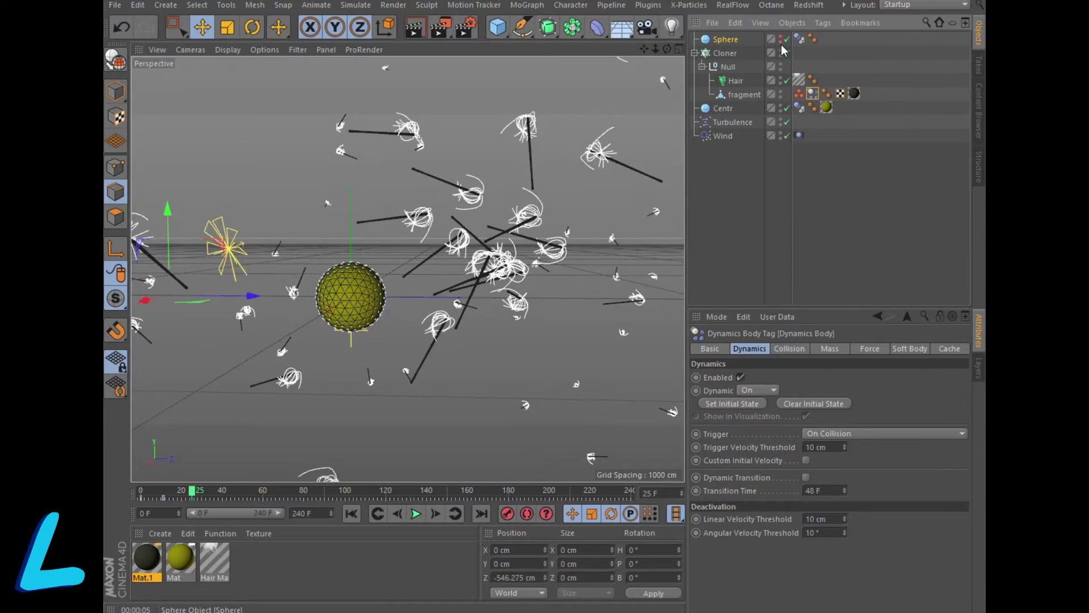
left_click(415, 27)
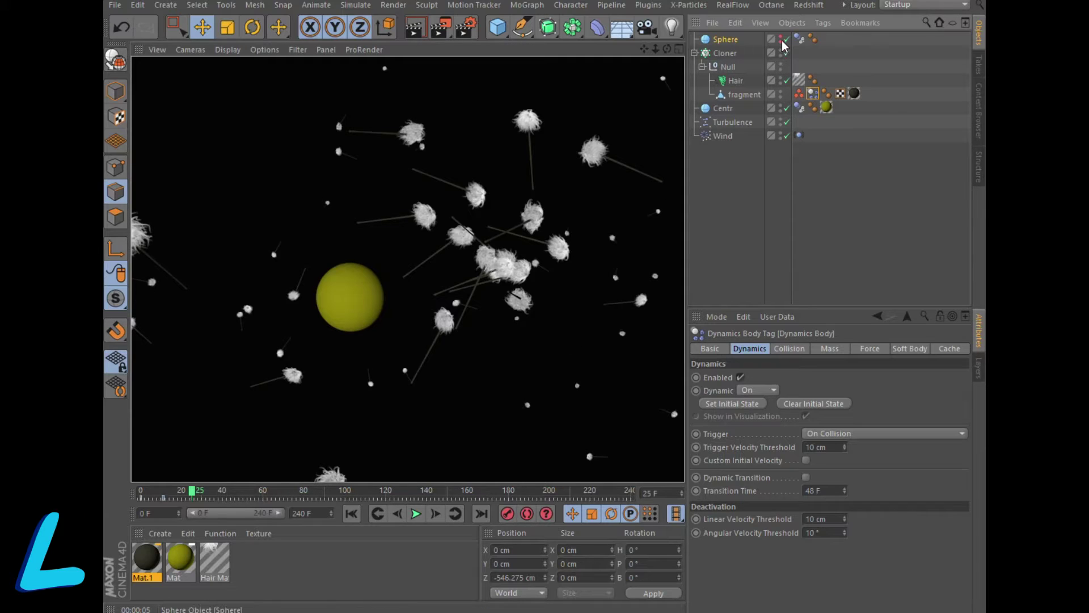
left_click(693, 53)
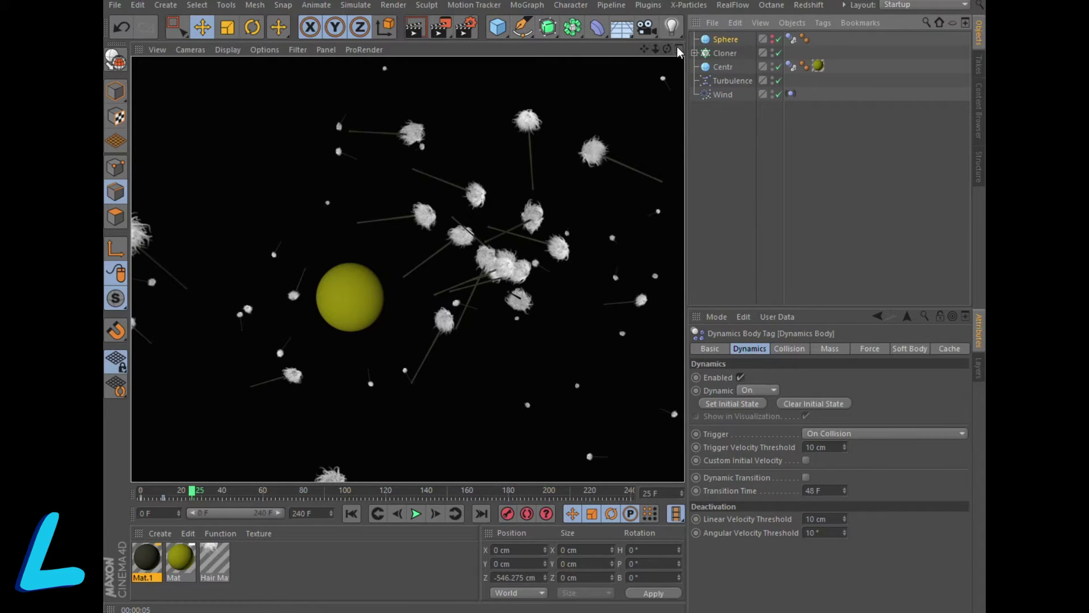
left_click(350, 514)
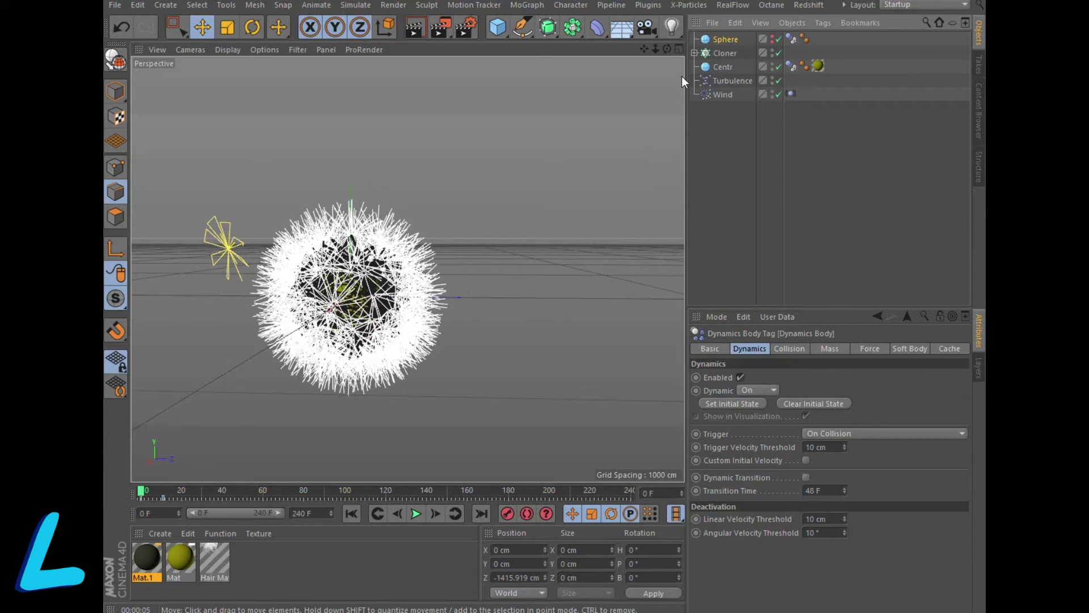
Step: Maximize the front view, zooming out and panning to frame the whole seed head
left_click(680, 49)
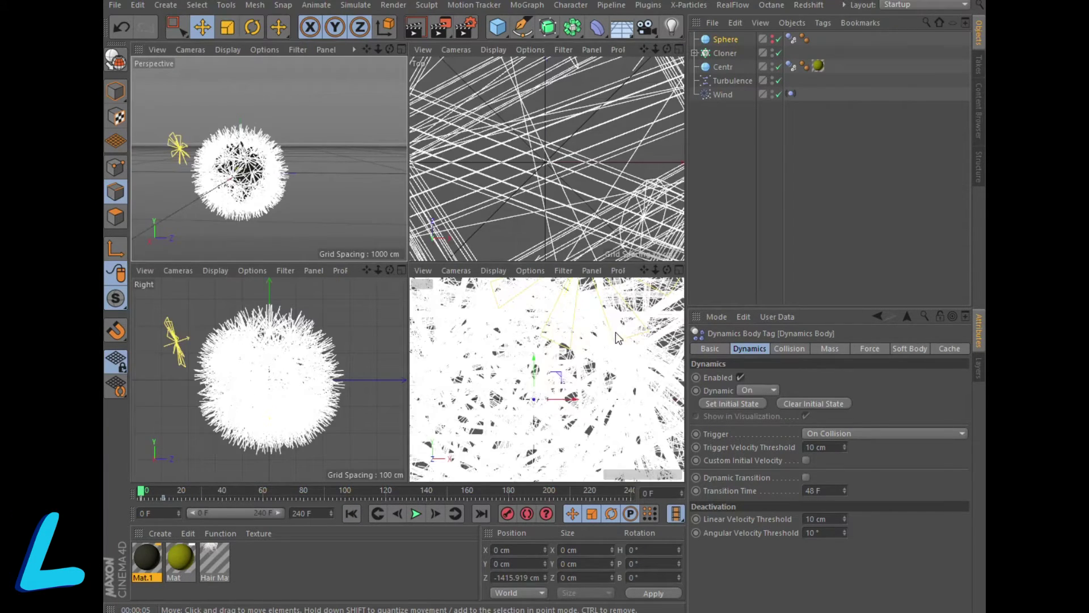
left_click(680, 271)
scroll(523, 291, "down", 3)
scroll(522, 291, "down", 3)
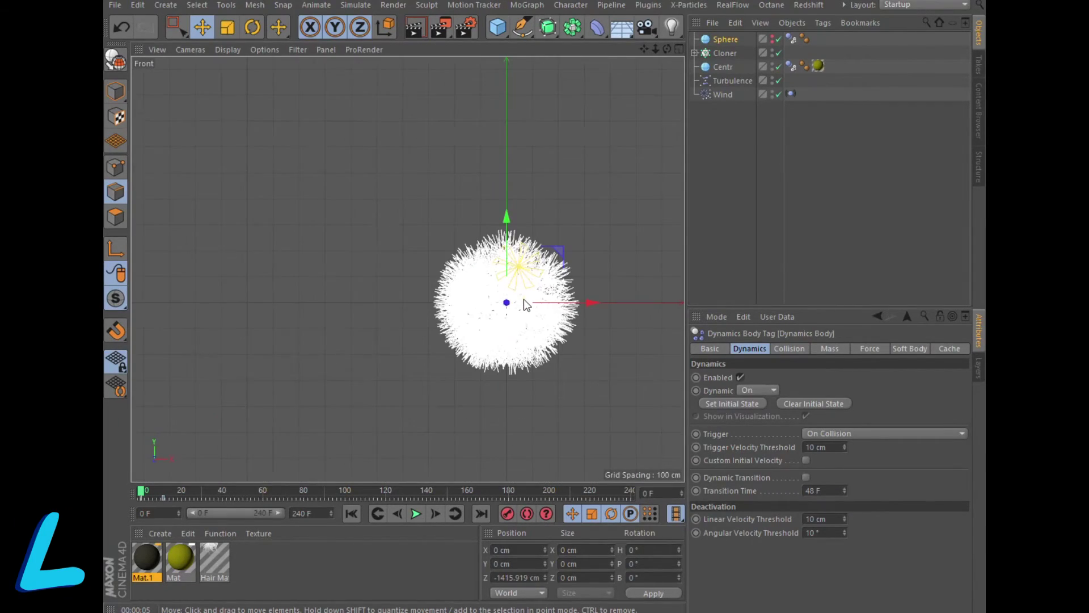
mouse_move(644, 49)
left_mouse_down()
mouse_move(540, 11)
mouse_move(651, 41)
left_mouse_up()
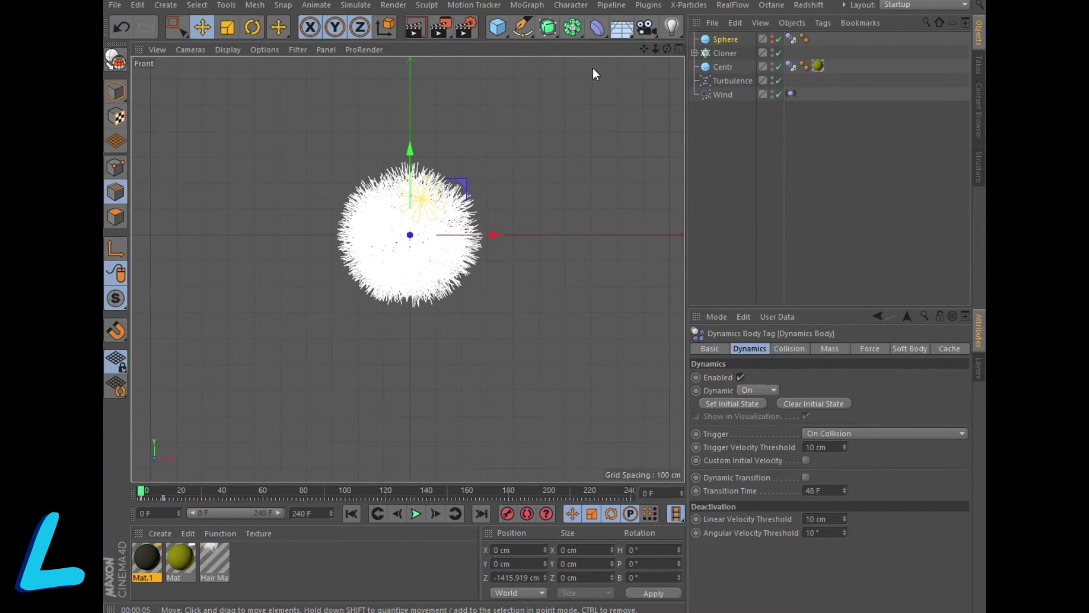
left_click(548, 29)
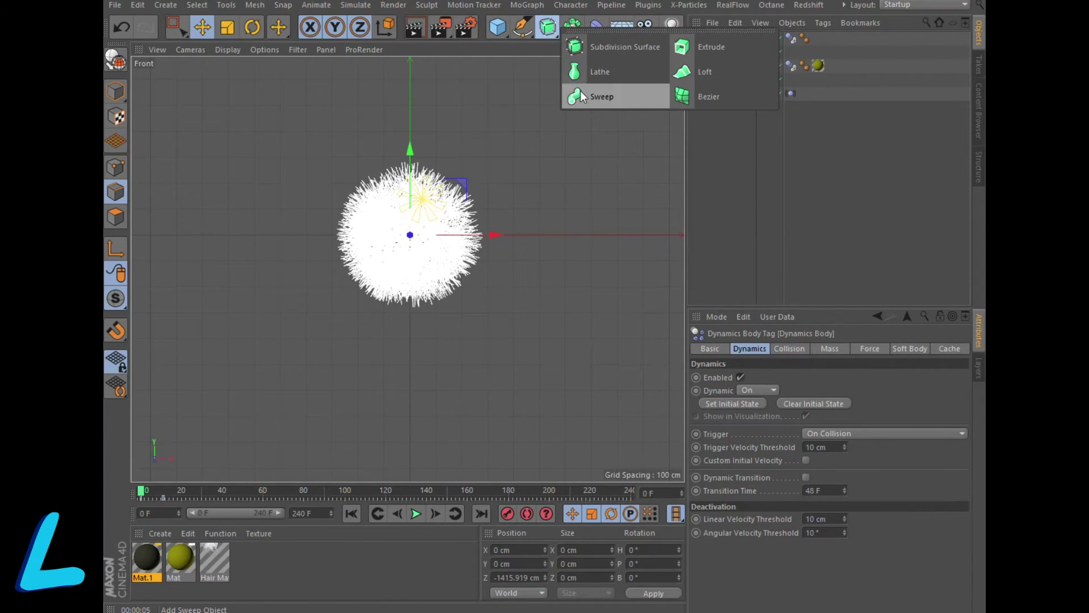
Step: Add a Sweep and a Circle spline profile, setting the circle's radius to 15 cm
left_click(580, 92)
left_click(525, 29)
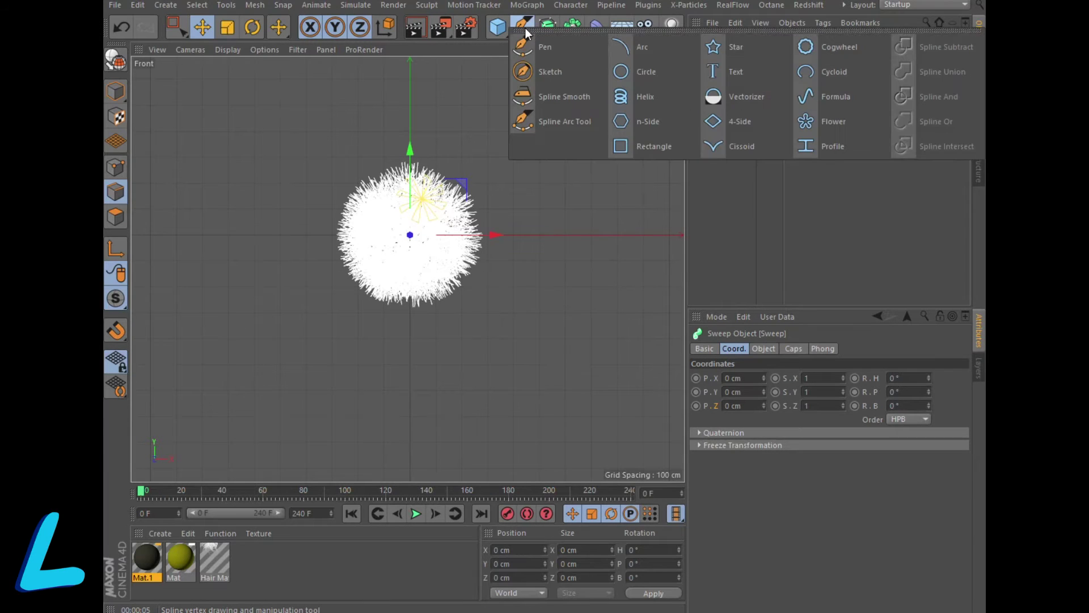
left_click(632, 74)
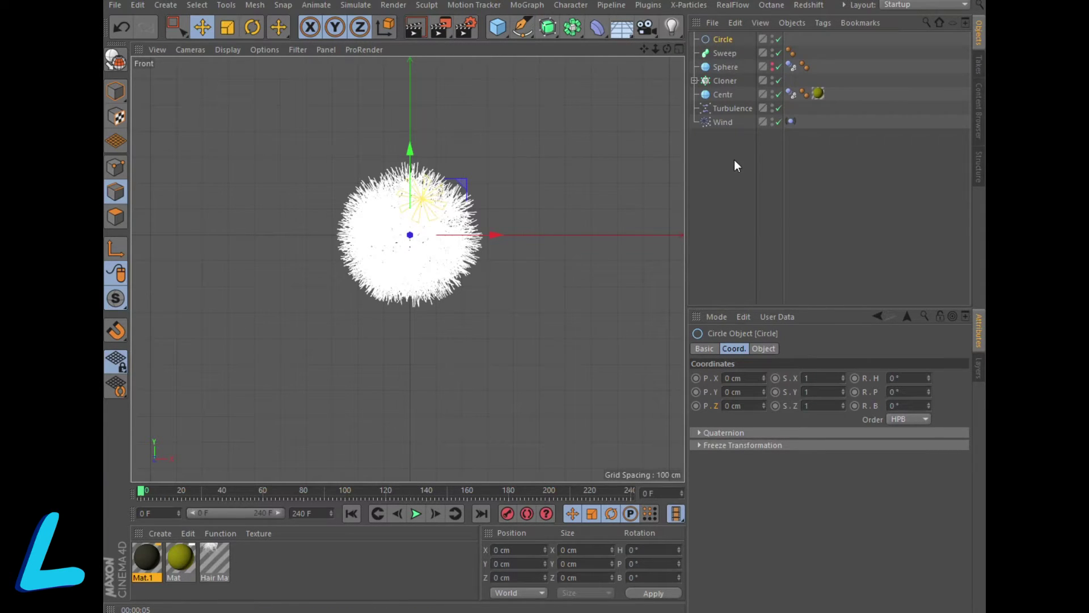
left_click(763, 348)
left_click(787, 403)
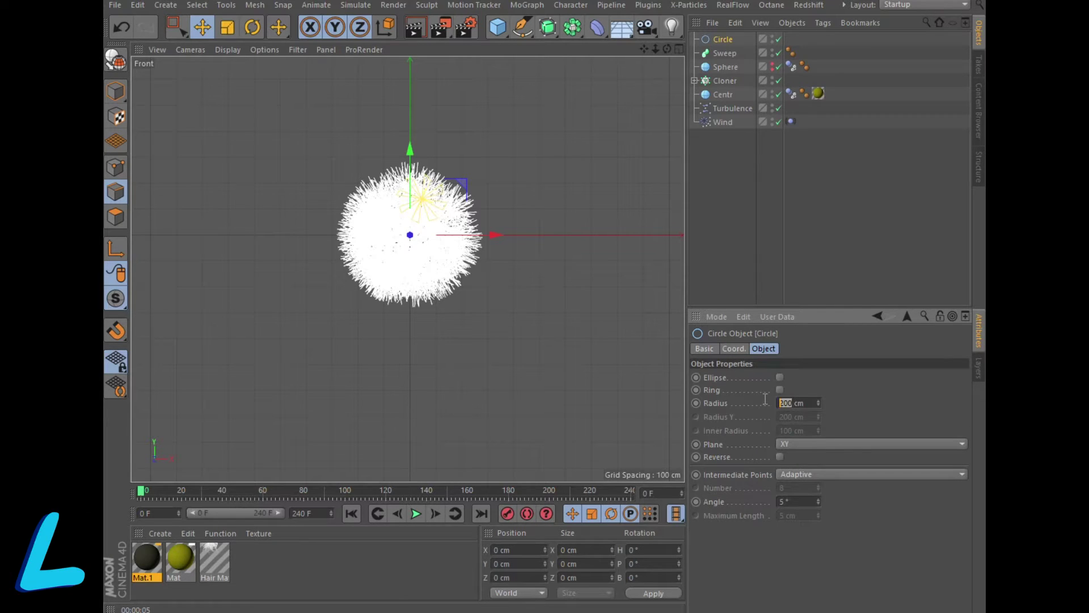
type("15")
left_click(161, 533)
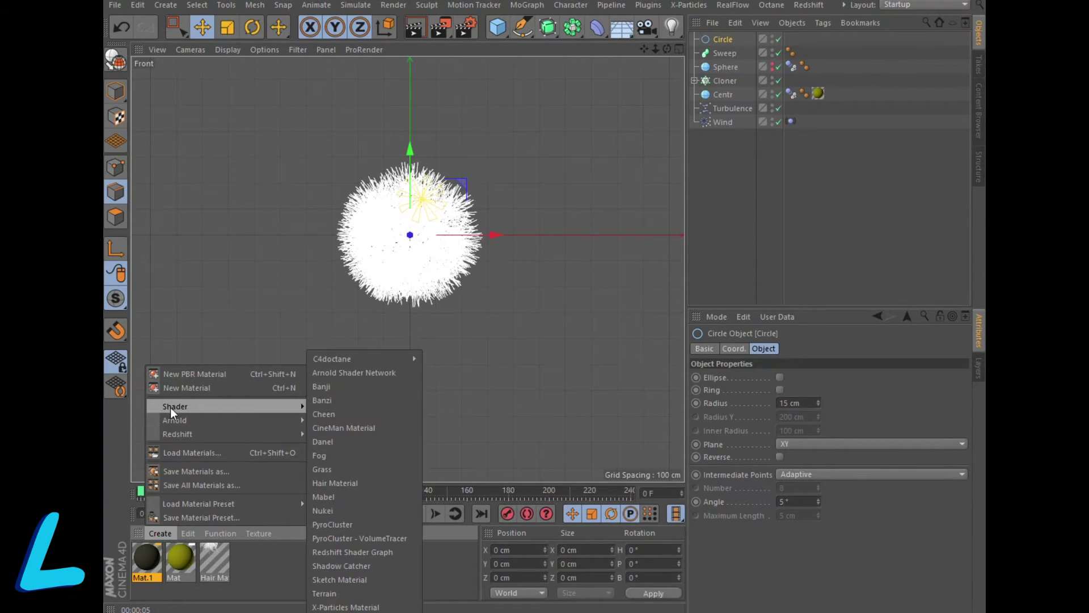
Step: Create Mat.2 with reflectance off and a green colour of H 129°, S 58%, V 55%
left_click(172, 389)
double_click(144, 557)
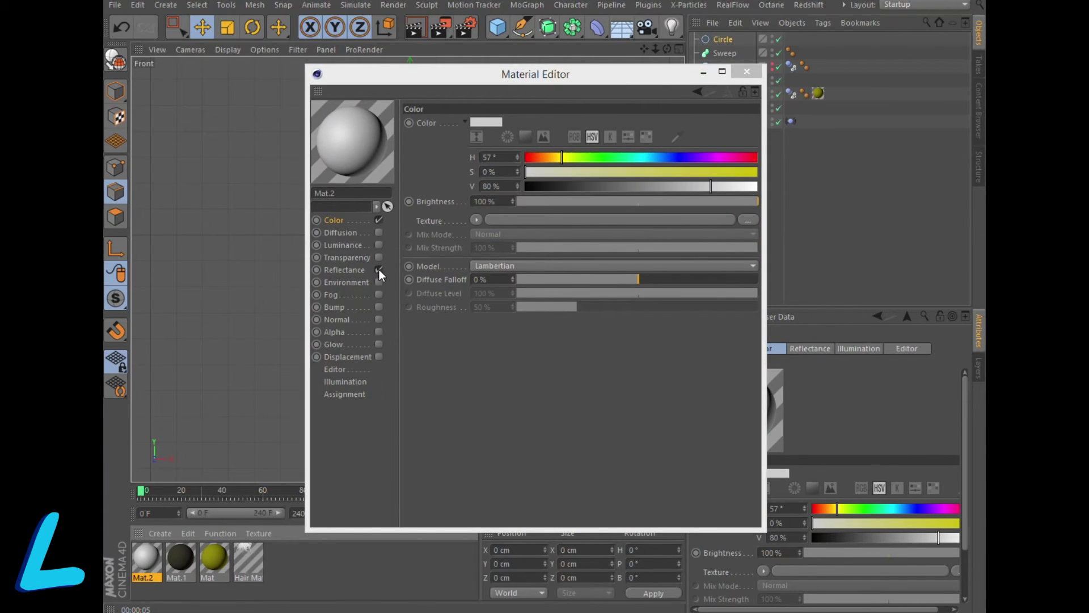
left_click(379, 270)
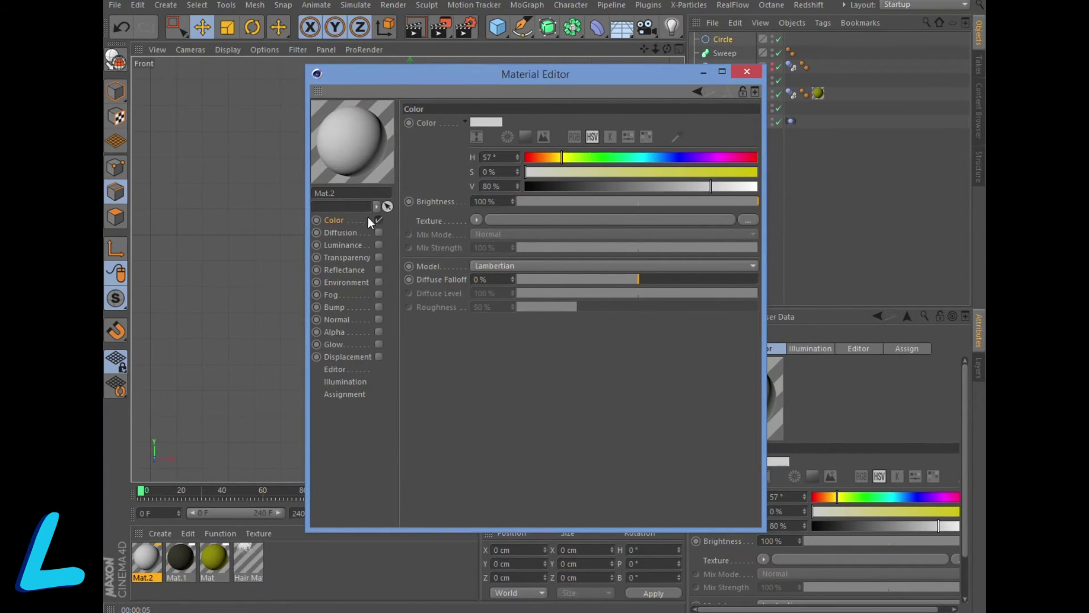
left_click_drag(601, 157, 622, 158)
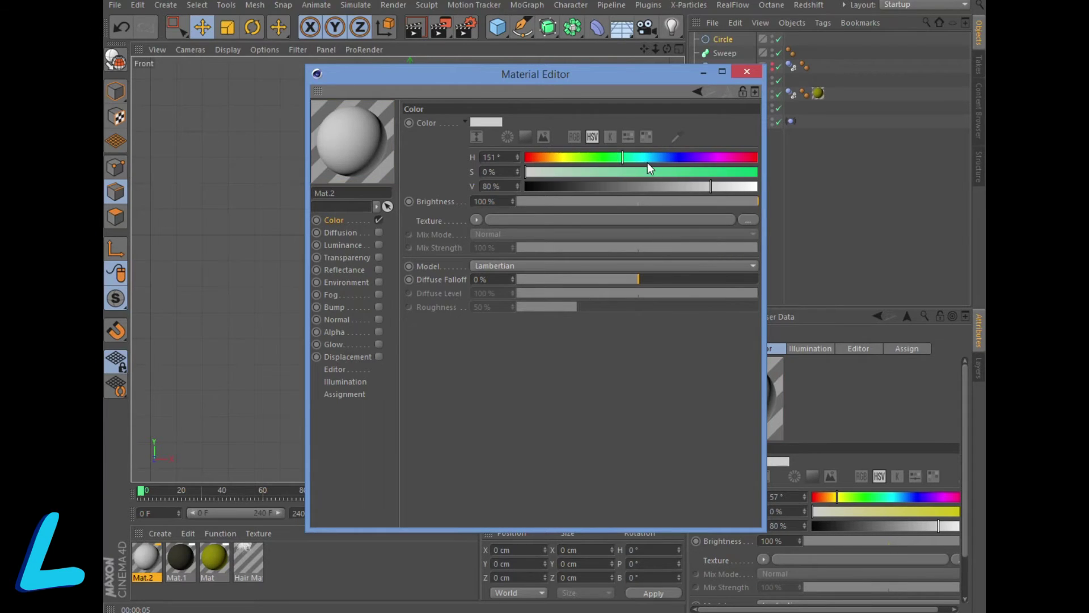
left_click(600, 158)
left_click(610, 186)
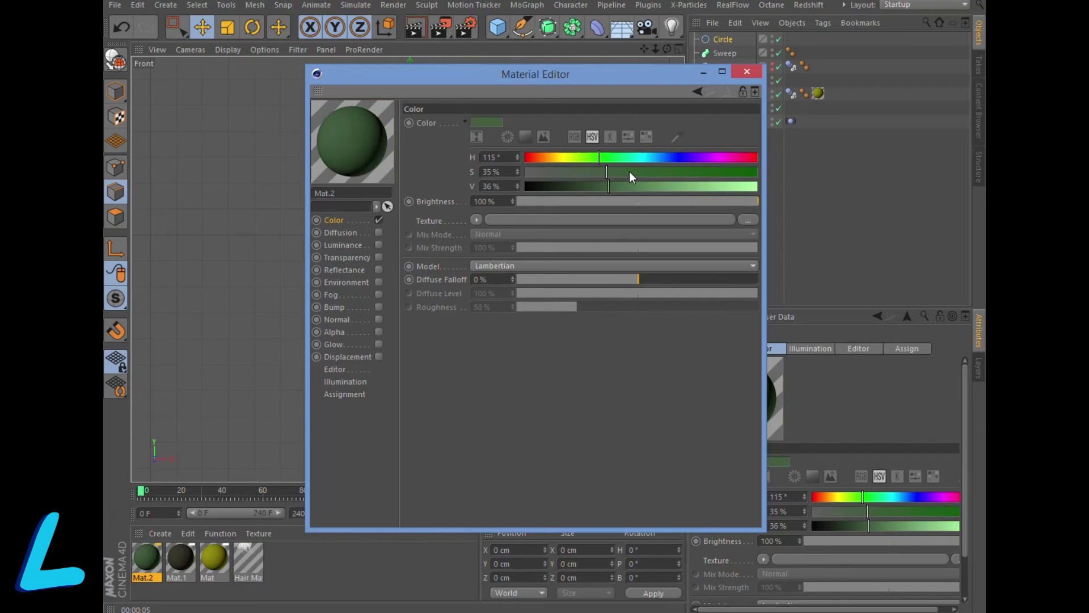
left_click_drag(631, 171, 659, 172)
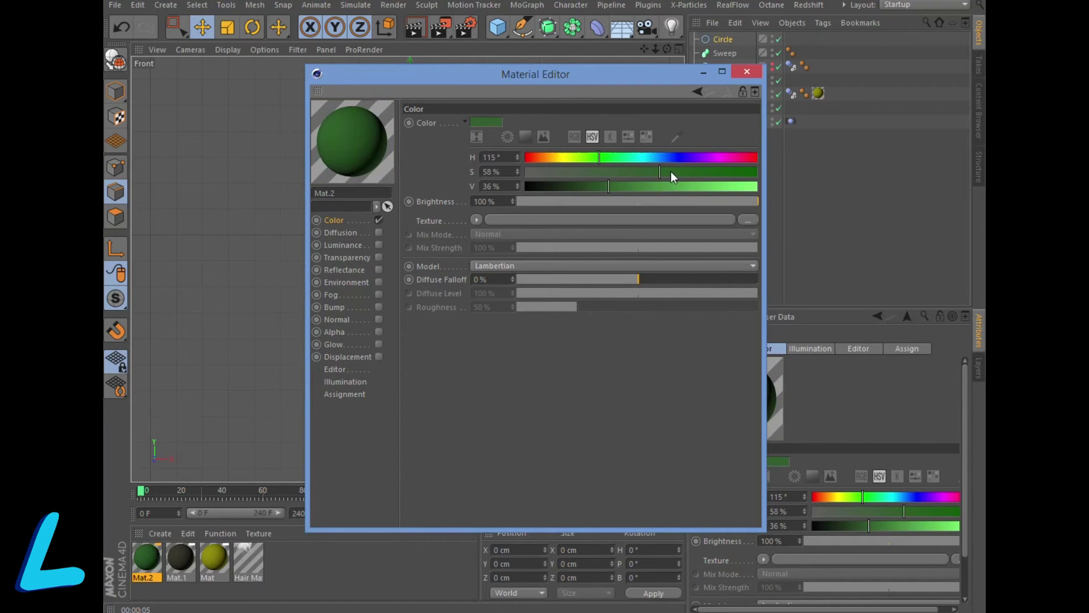
left_click(608, 157)
left_click(680, 186)
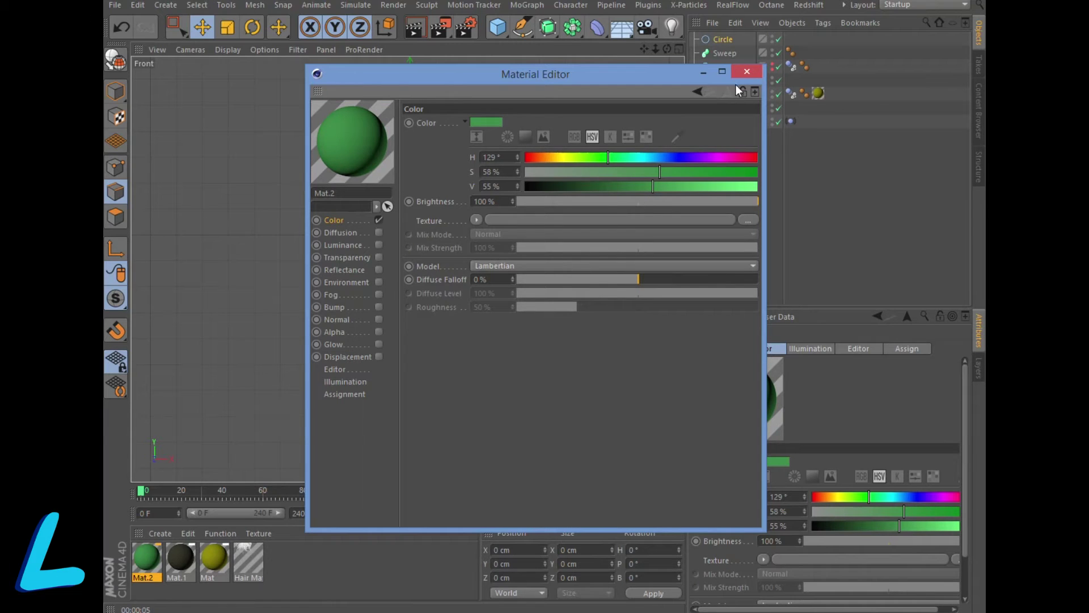
Step: Apply the green Mat.2 material to the Sweep object
left_click(747, 72)
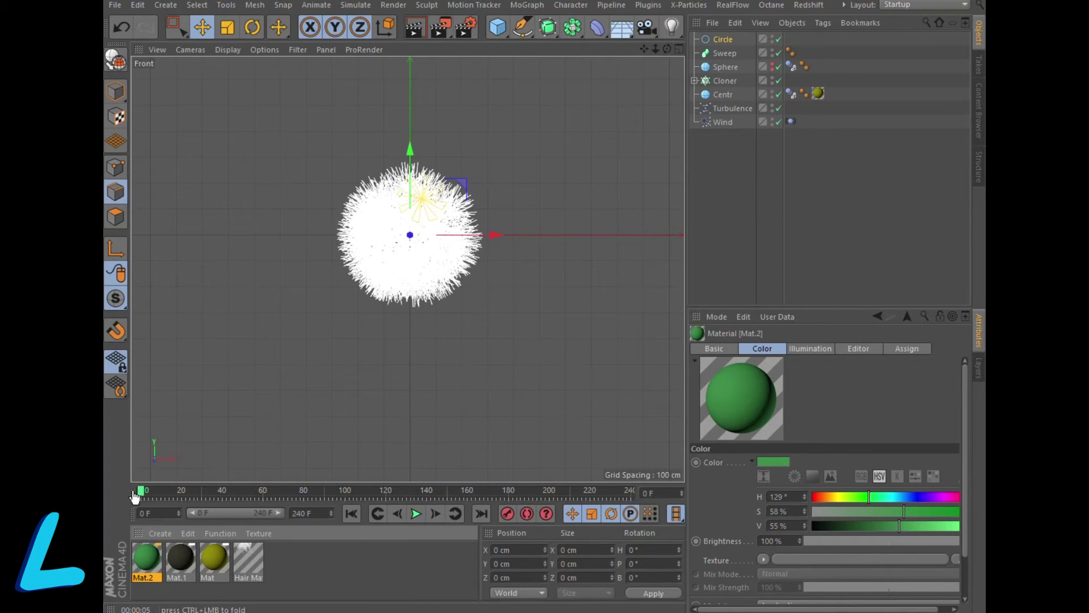
left_click_drag(148, 560, 727, 53)
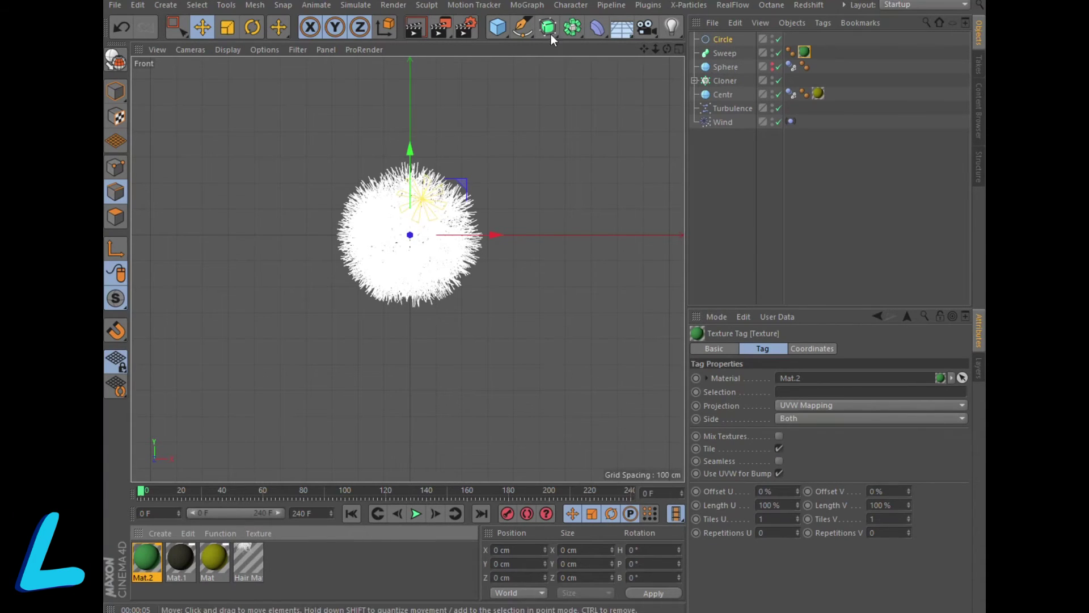
left_click(522, 27)
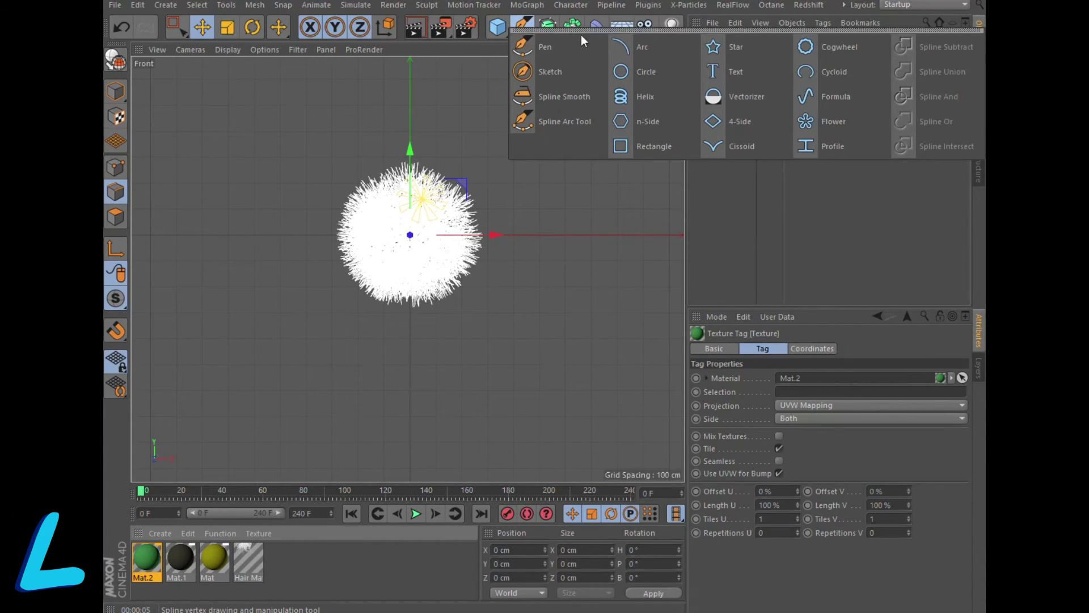
Step: Draw a three-point S-curved Bezier stem below the seed head, giving its end point hard tangents
left_click(548, 50)
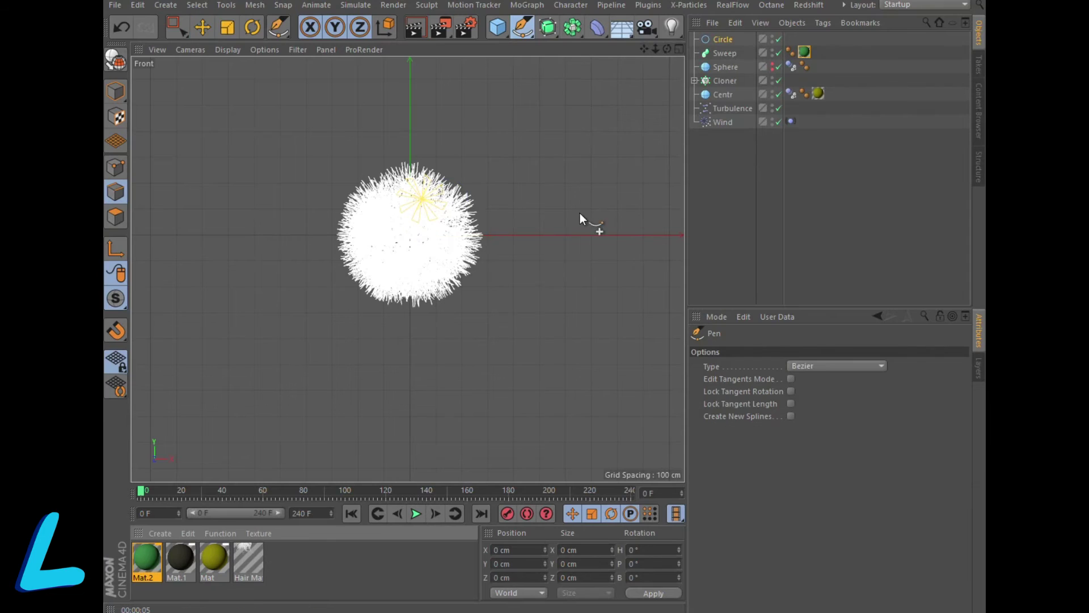
left_click_drag(641, 53, 625, 76)
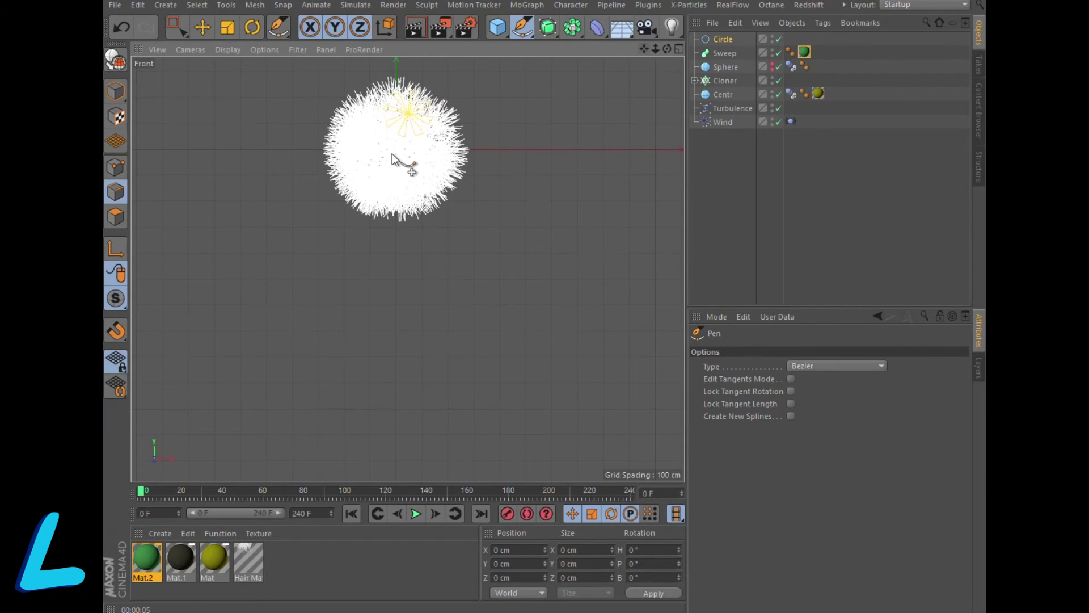
left_click(395, 156)
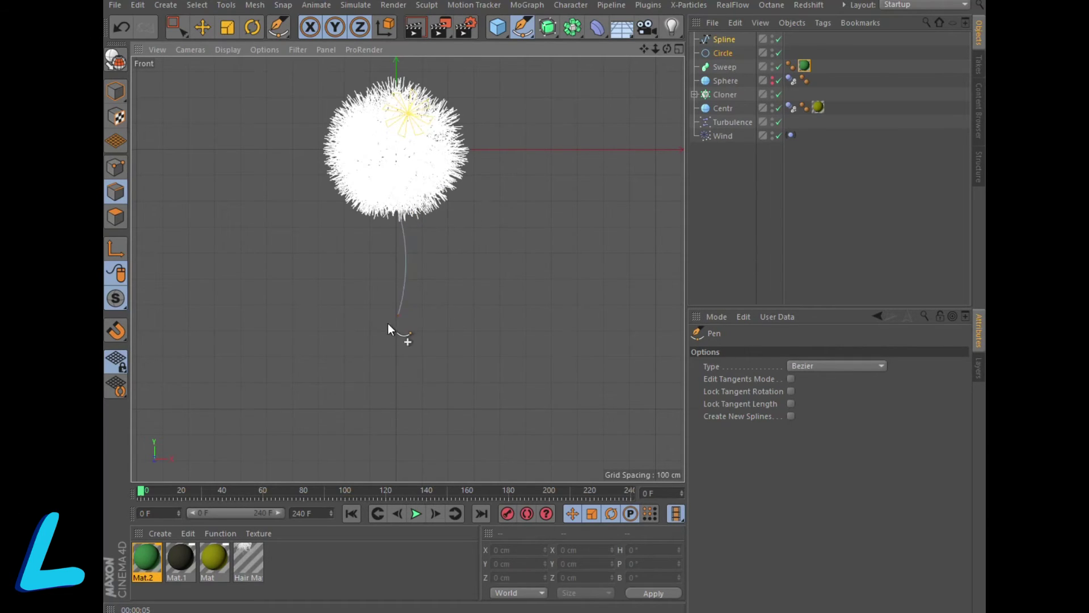
left_click(342, 331)
left_click_drag(336, 351, 372, 414)
left_click(387, 393)
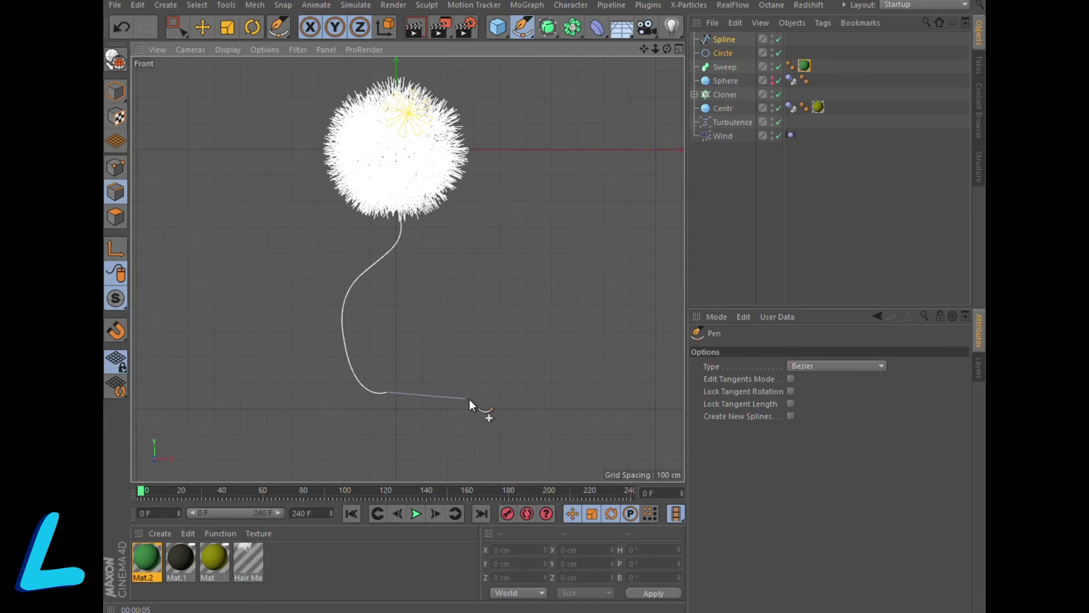
right_click(390, 393)
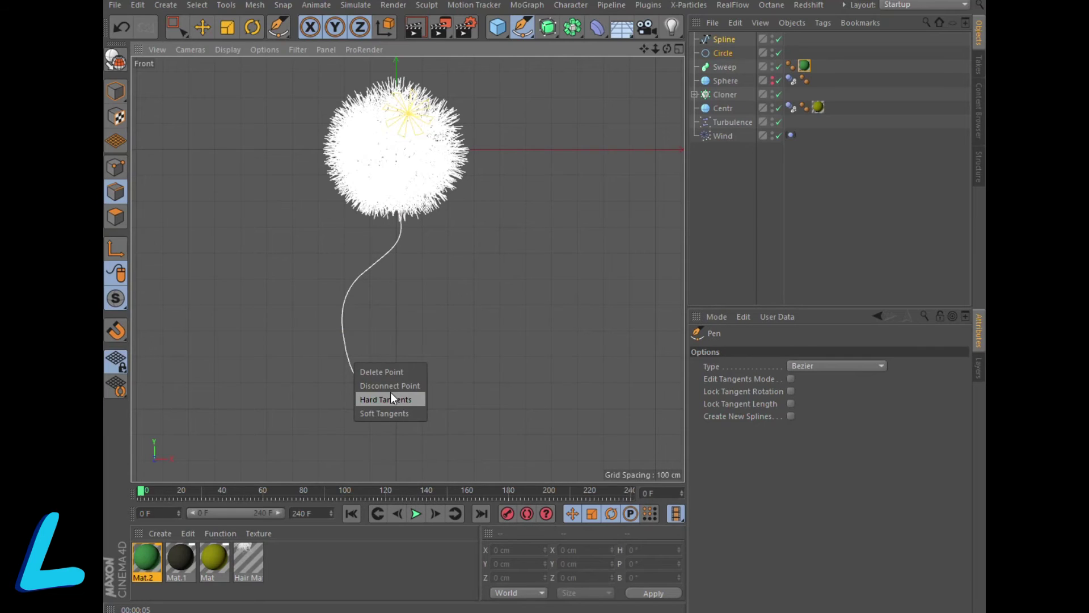
left_click(393, 383)
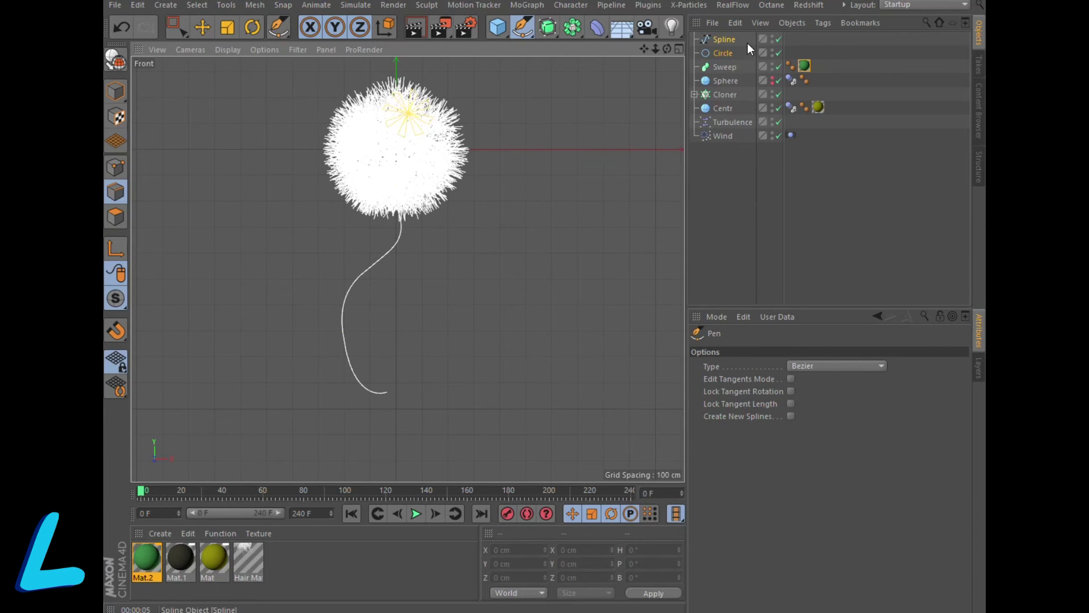
left_click(724, 67)
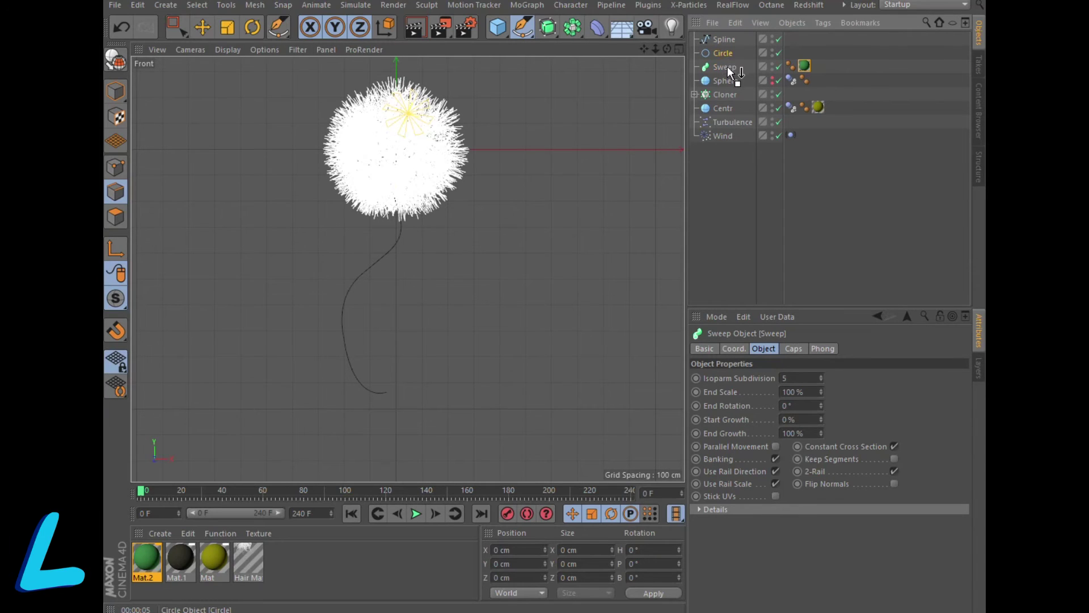
Step: Nest the Circle and stem Spline under the Sweep, then return to the single Perspective view
left_click_drag(730, 67, 732, 67)
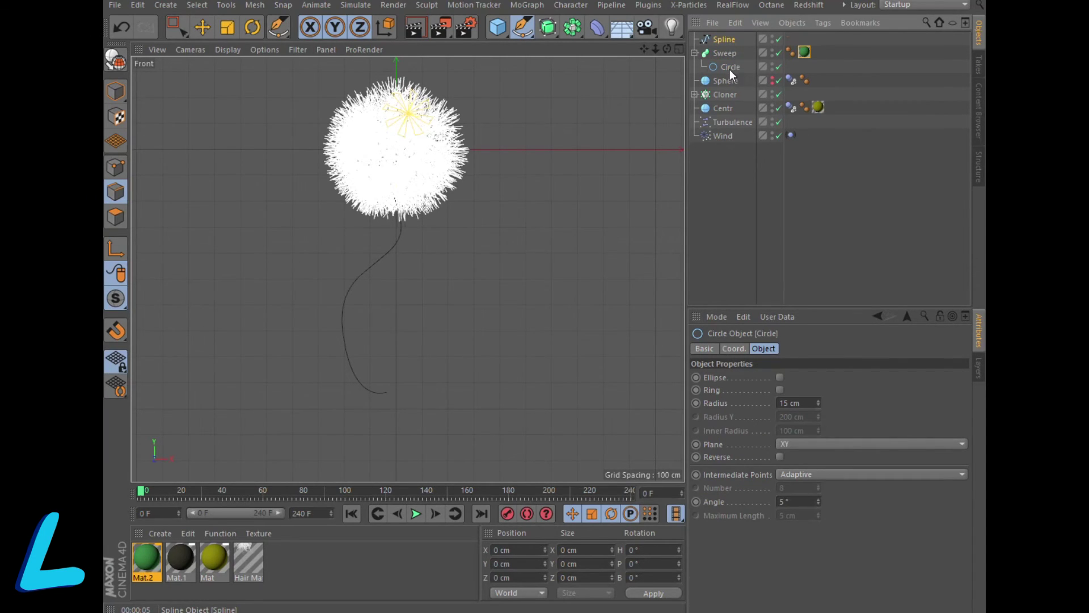
left_click_drag(730, 69, 729, 70)
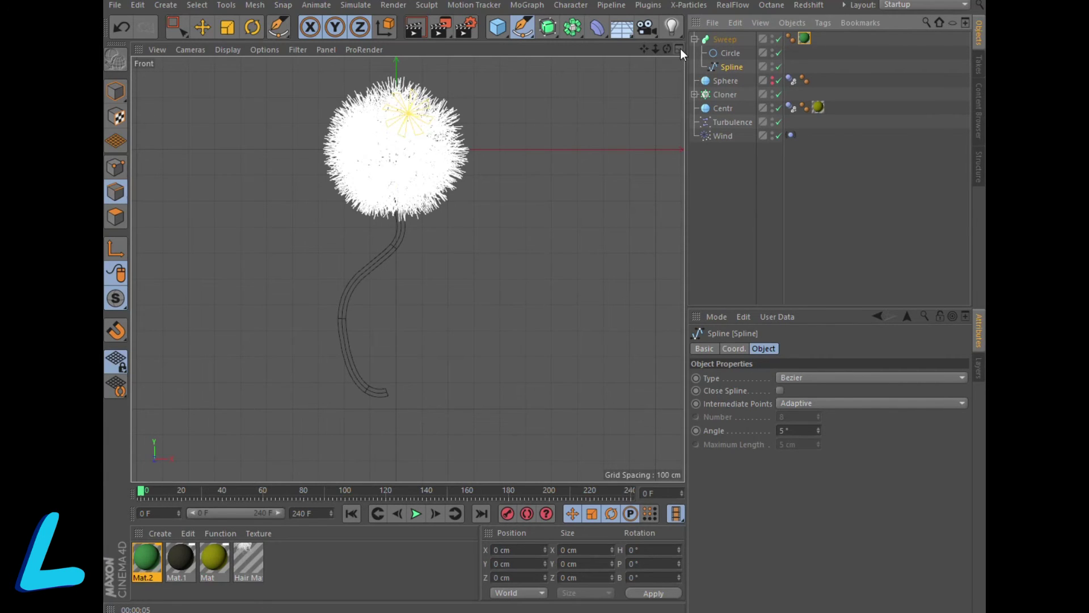
left_click(679, 48)
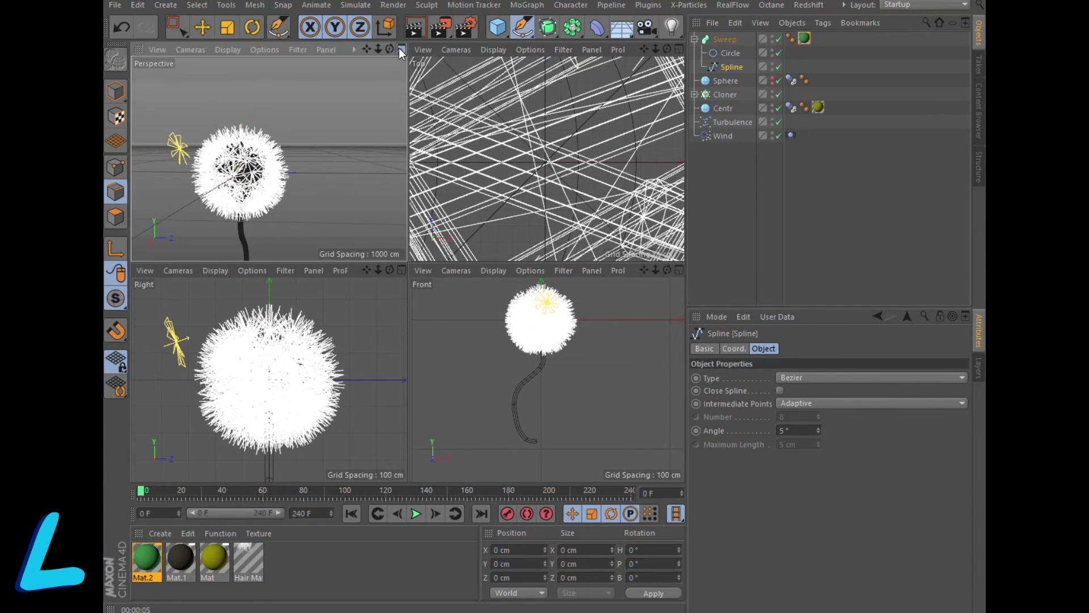
left_click(400, 47)
Step: Frame the dandelion in Perspective and render a preview of the green swept stem
left_click_drag(644, 50, 675, 11)
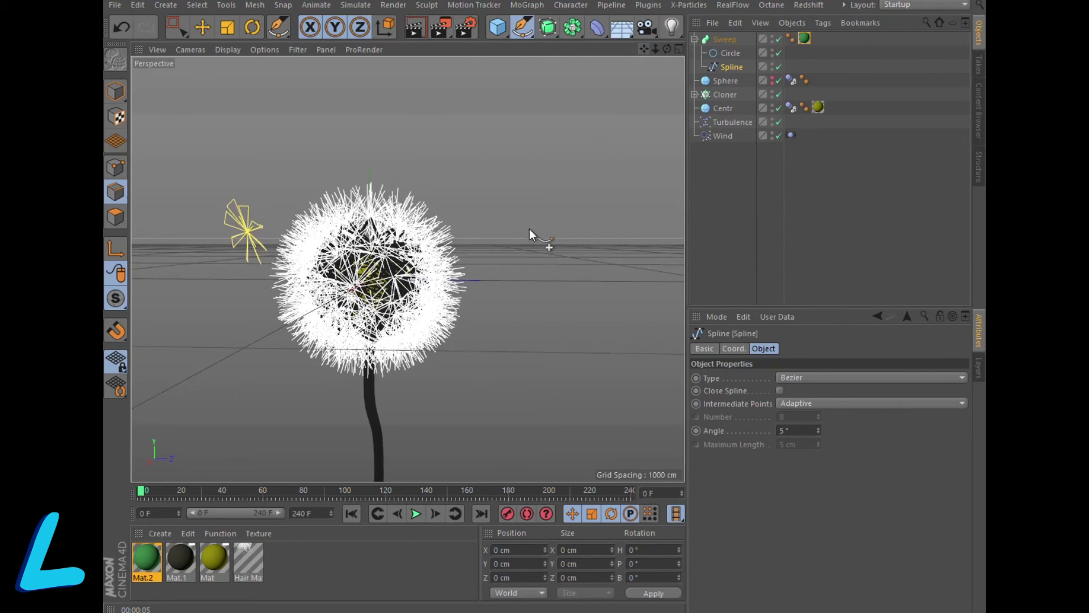
scroll(539, 221, "down", 3)
scroll(546, 216, "down", 2)
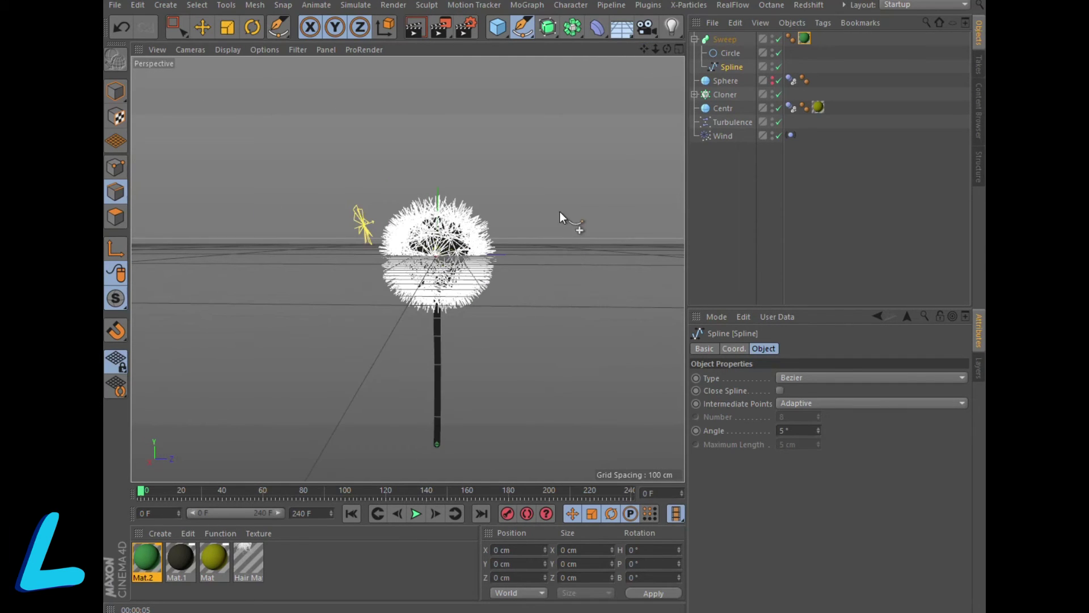
scroll(570, 212, "up", 2)
left_click(411, 24)
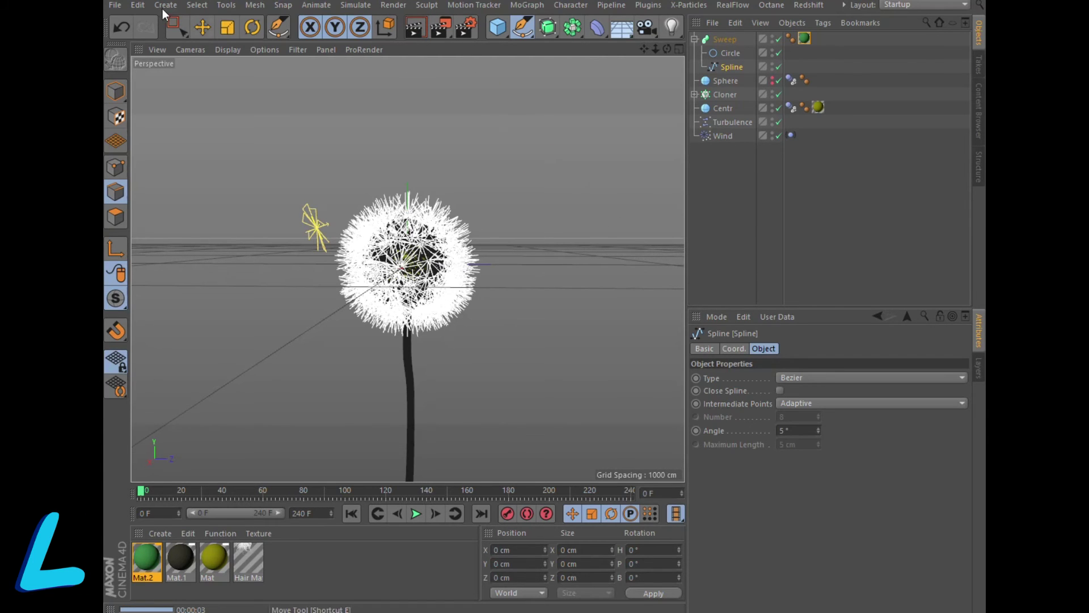
left_click(202, 28)
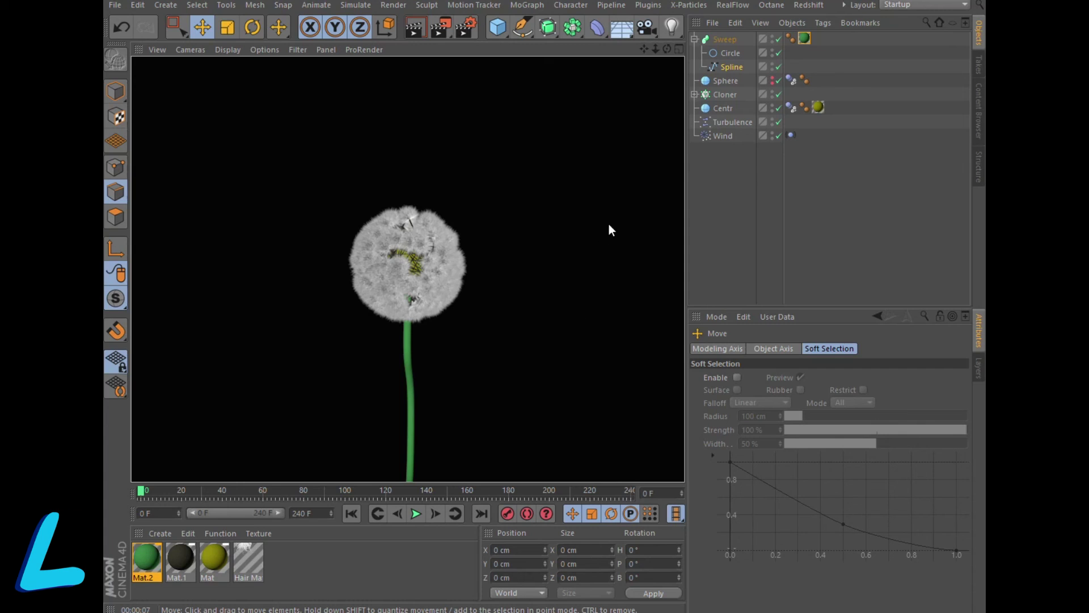
Step: Add a Floor object and lower it beneath the dandelion's stem
left_click(625, 28)
left_click(648, 44)
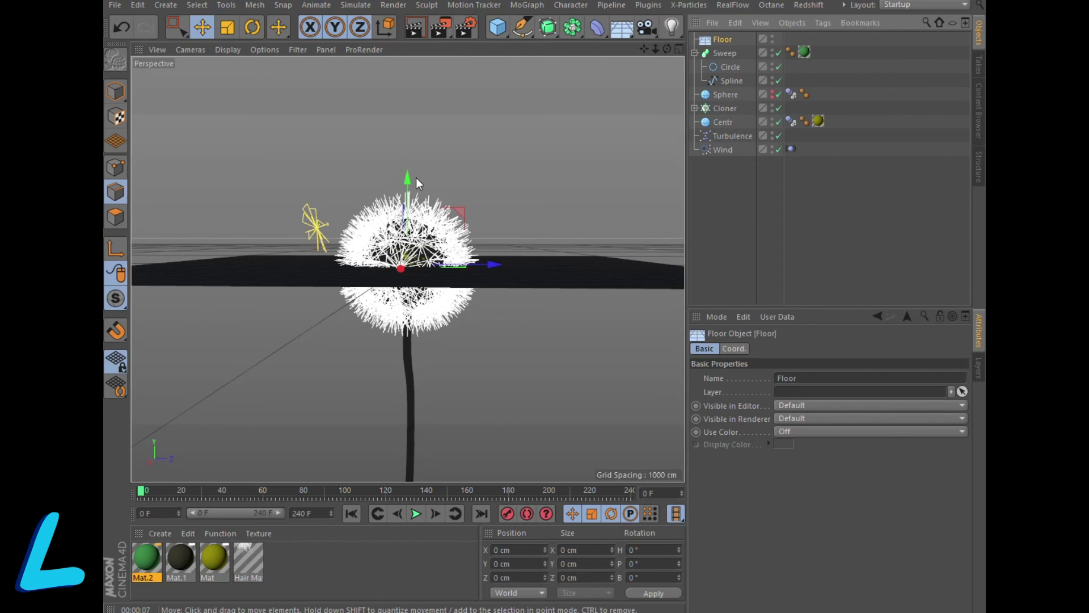
left_click_drag(407, 174, 408, 373)
Step: Add a Sky object and render a preview with floor and sky
left_click(618, 36)
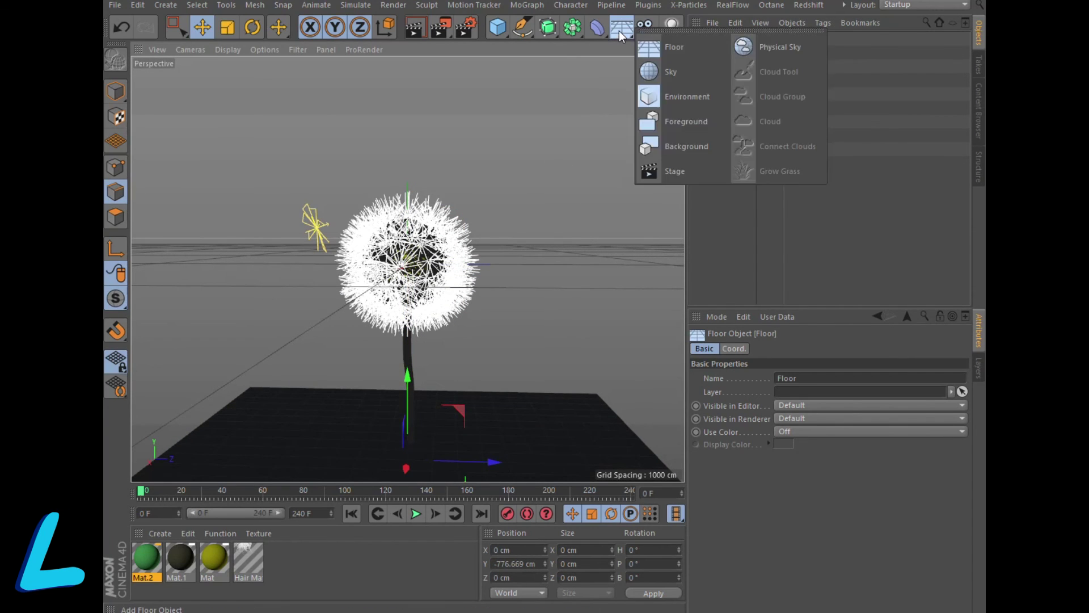
left_click(663, 70)
left_click(415, 28)
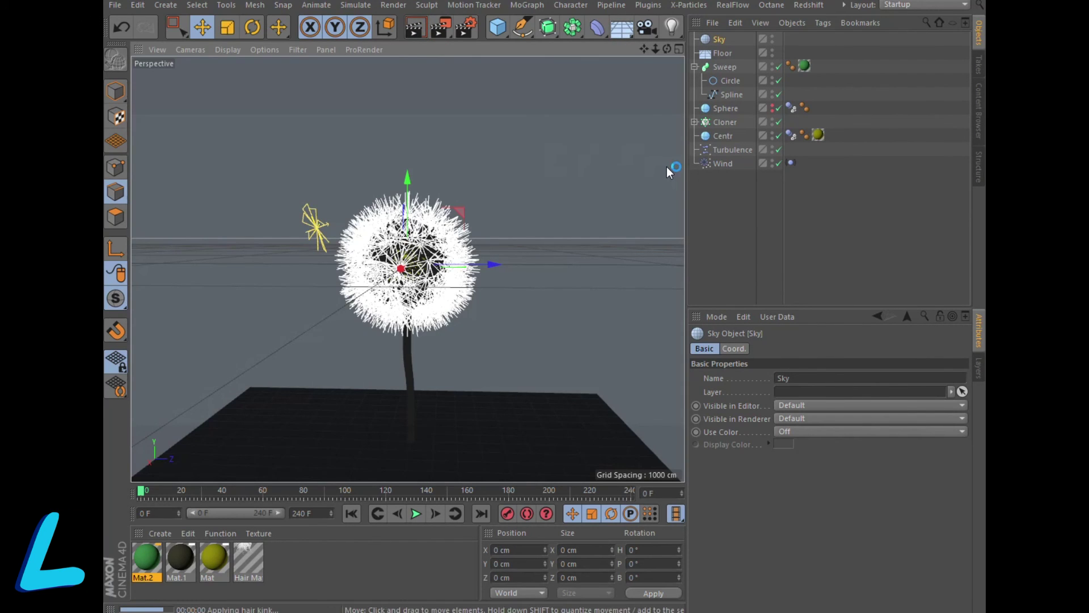